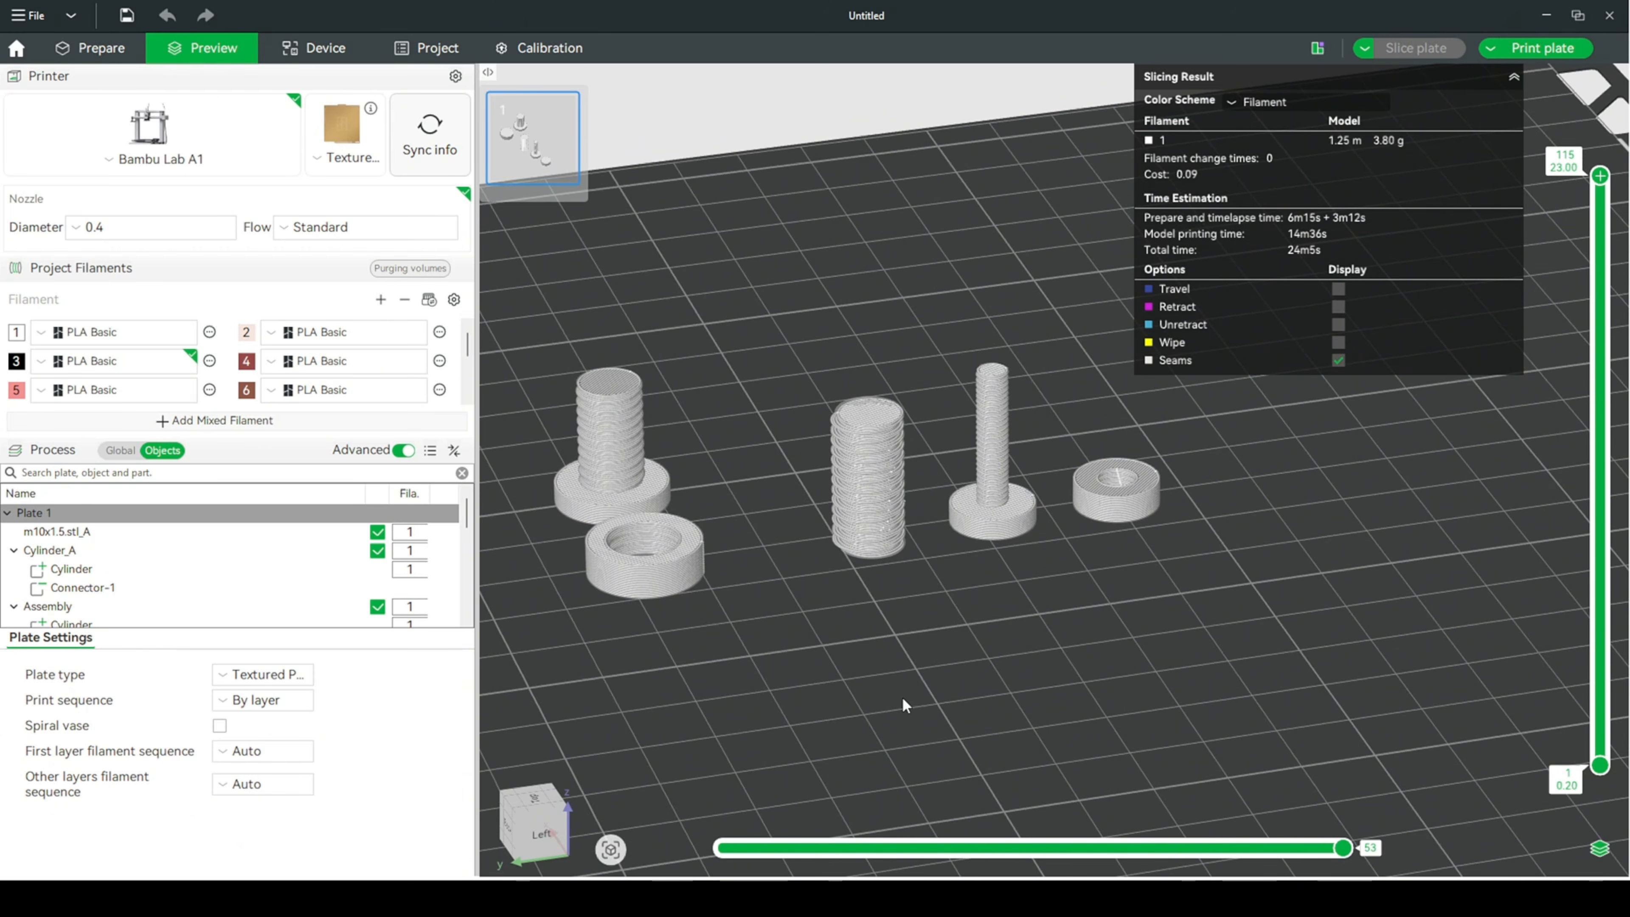
- Examine the sliced preview of the bolts, nuts and threaded rod on the plate
scroll(1117, 633, up, 5)
drag(1123, 629, 1069, 620)
scroll(899, 626, up, 3)
right_drag(711, 642, 883, 688)
scroll(770, 677, up, 2)
drag(662, 668, 784, 715)
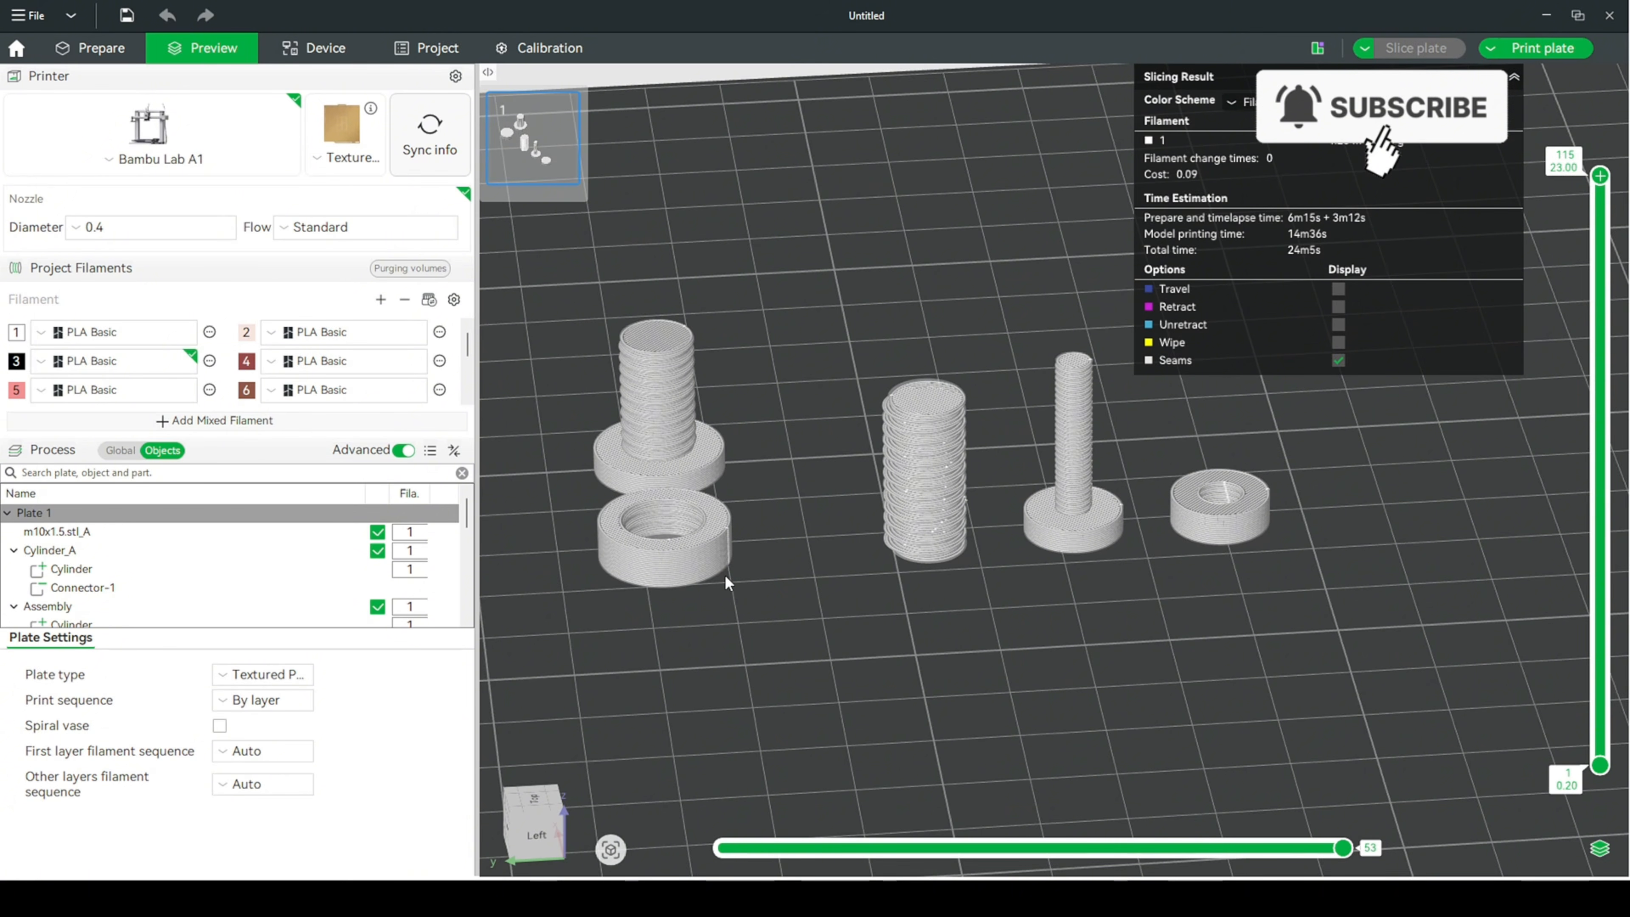
drag(759, 527, 807, 602)
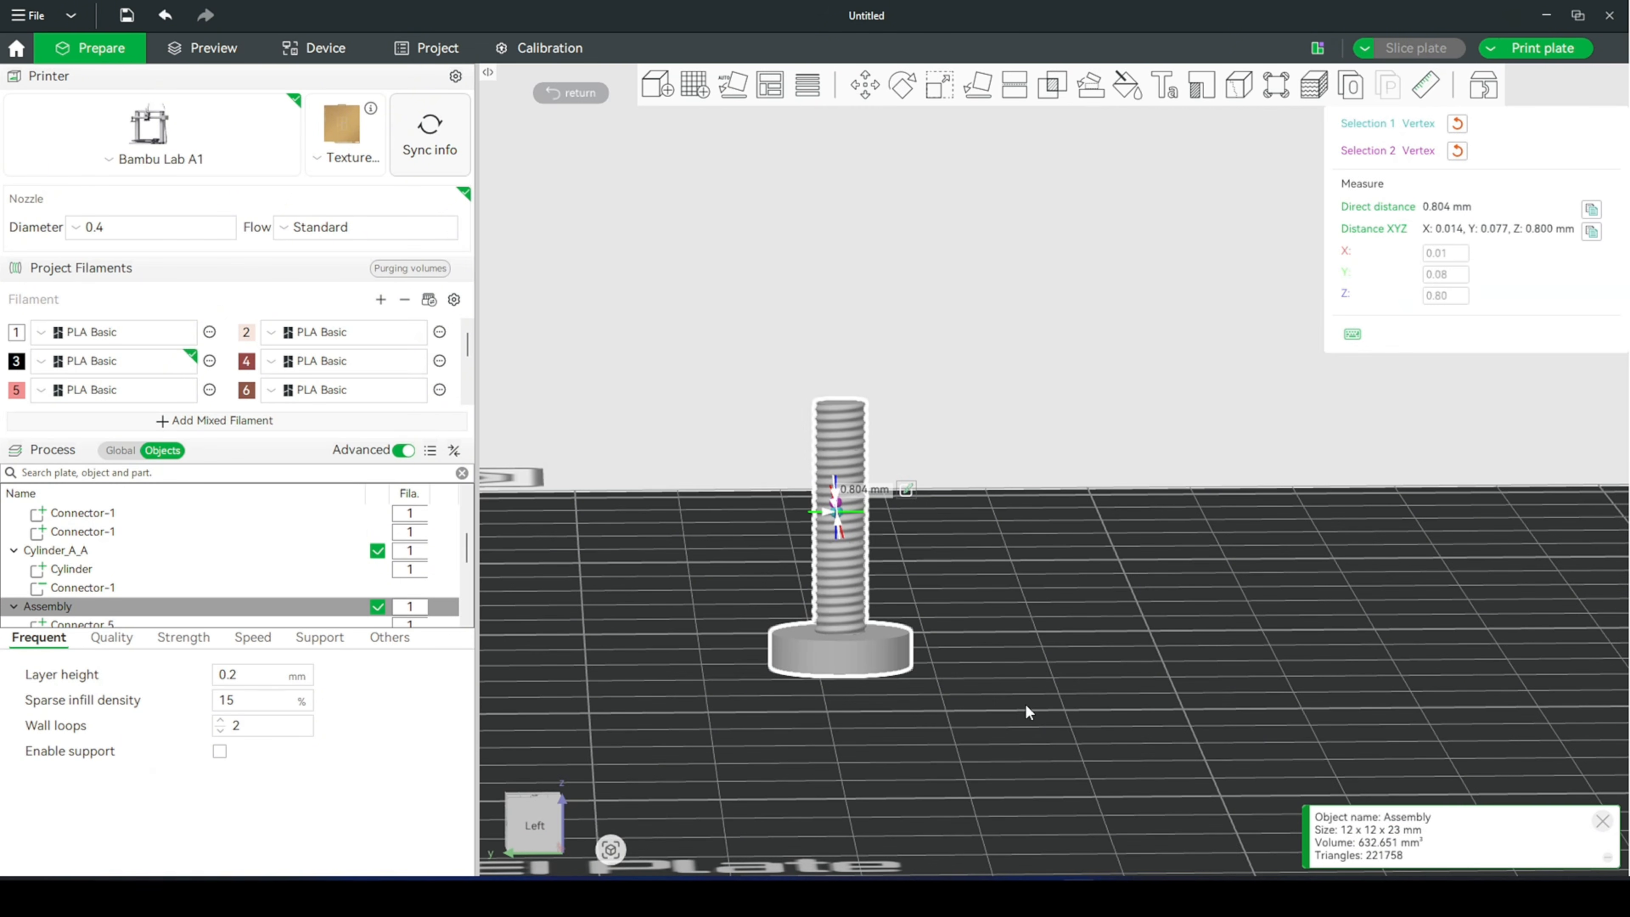
- Examine the measured spacing between neighbouring threads on the thin bolt
scroll(989, 616, up, 4)
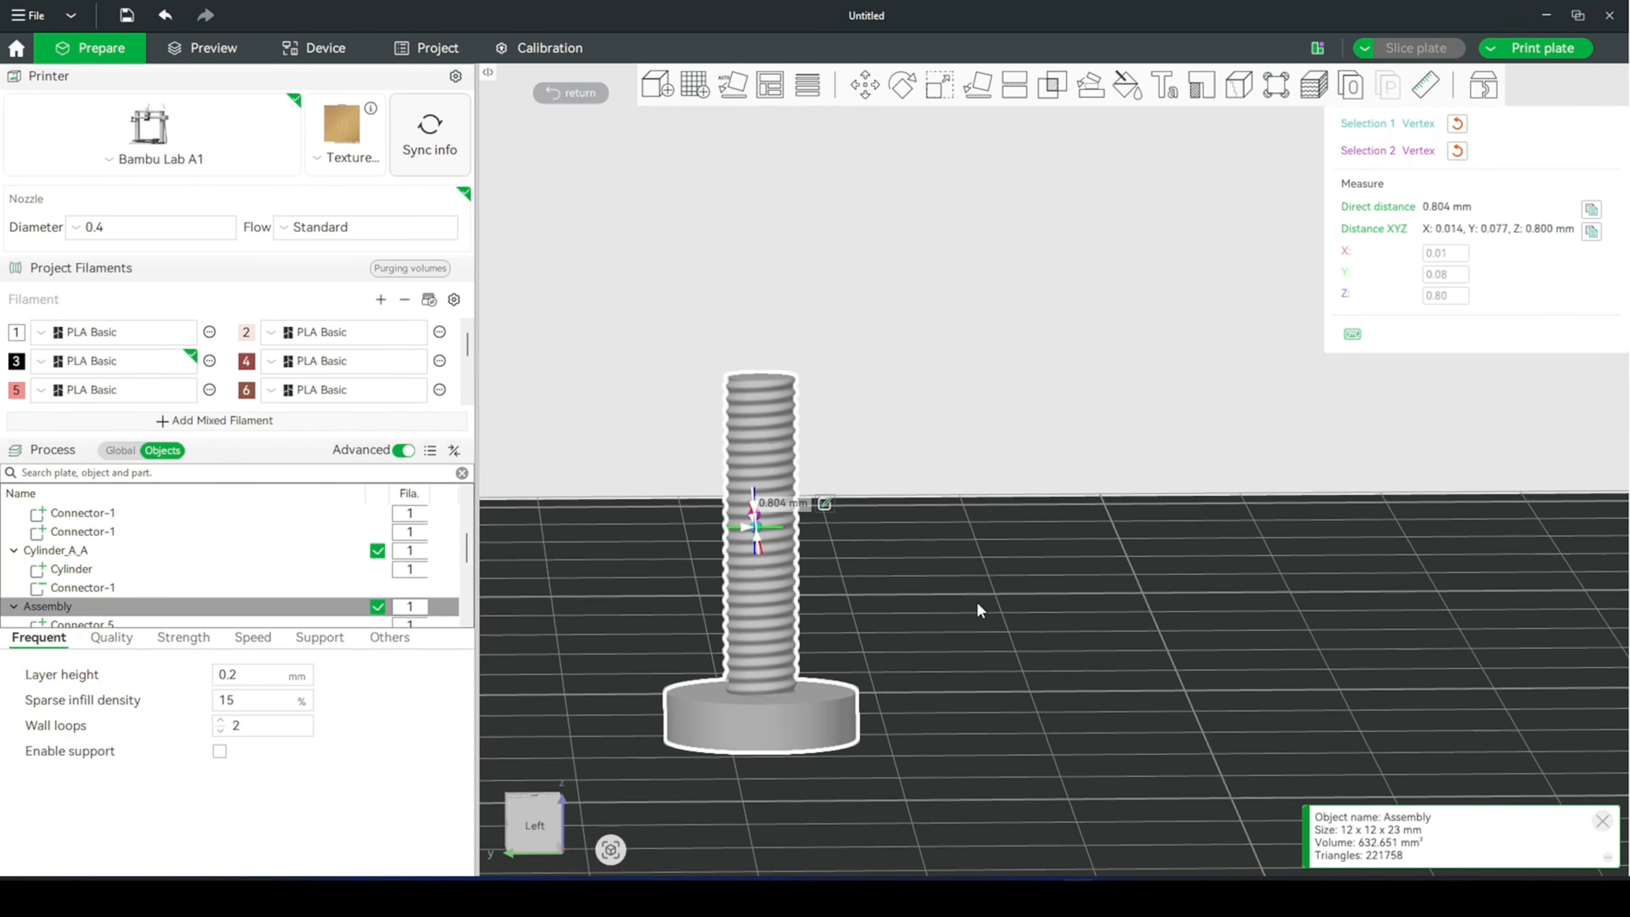
right_drag(956, 612, 1277, 641)
scroll(1221, 562, up, 6)
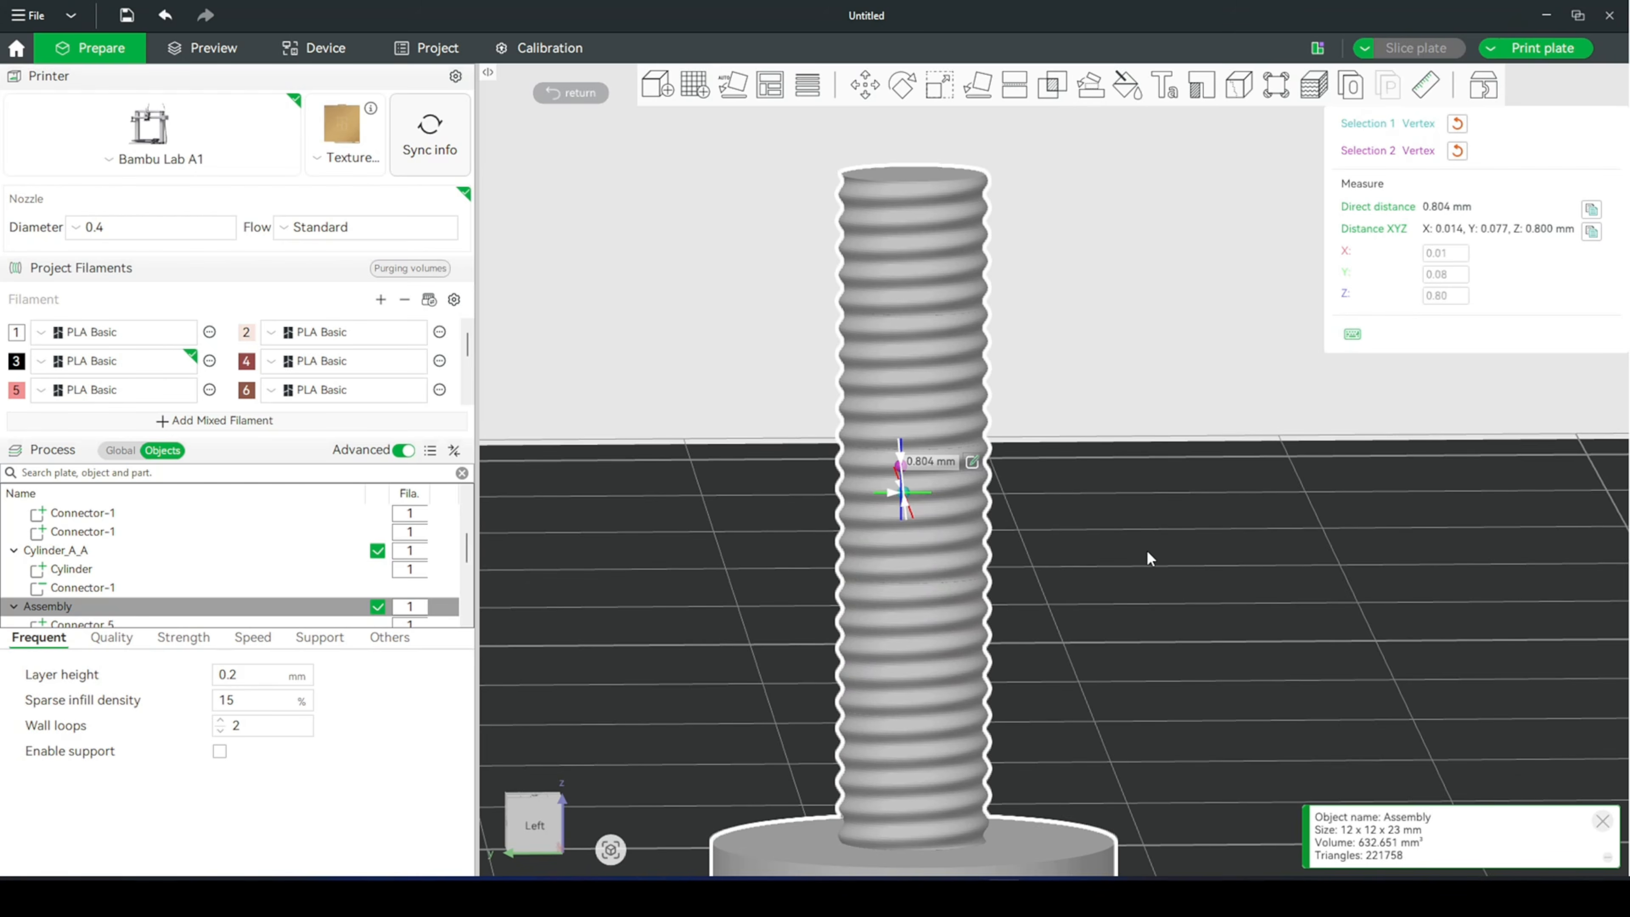
scroll(1090, 555, up, 2)
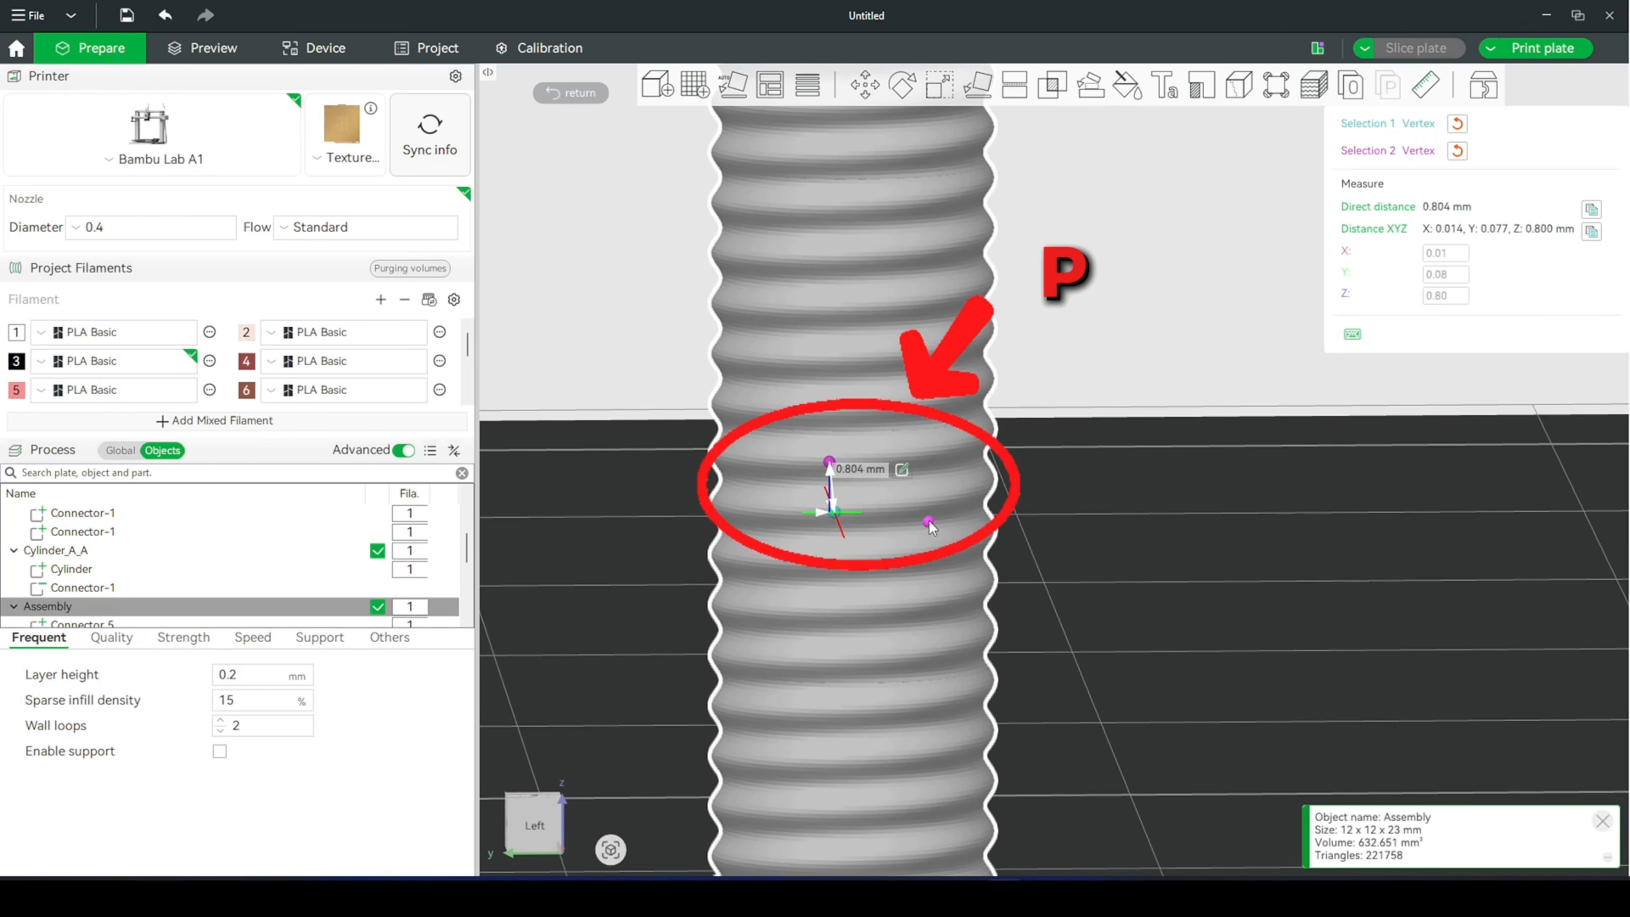
scroll(1035, 498, down, 6)
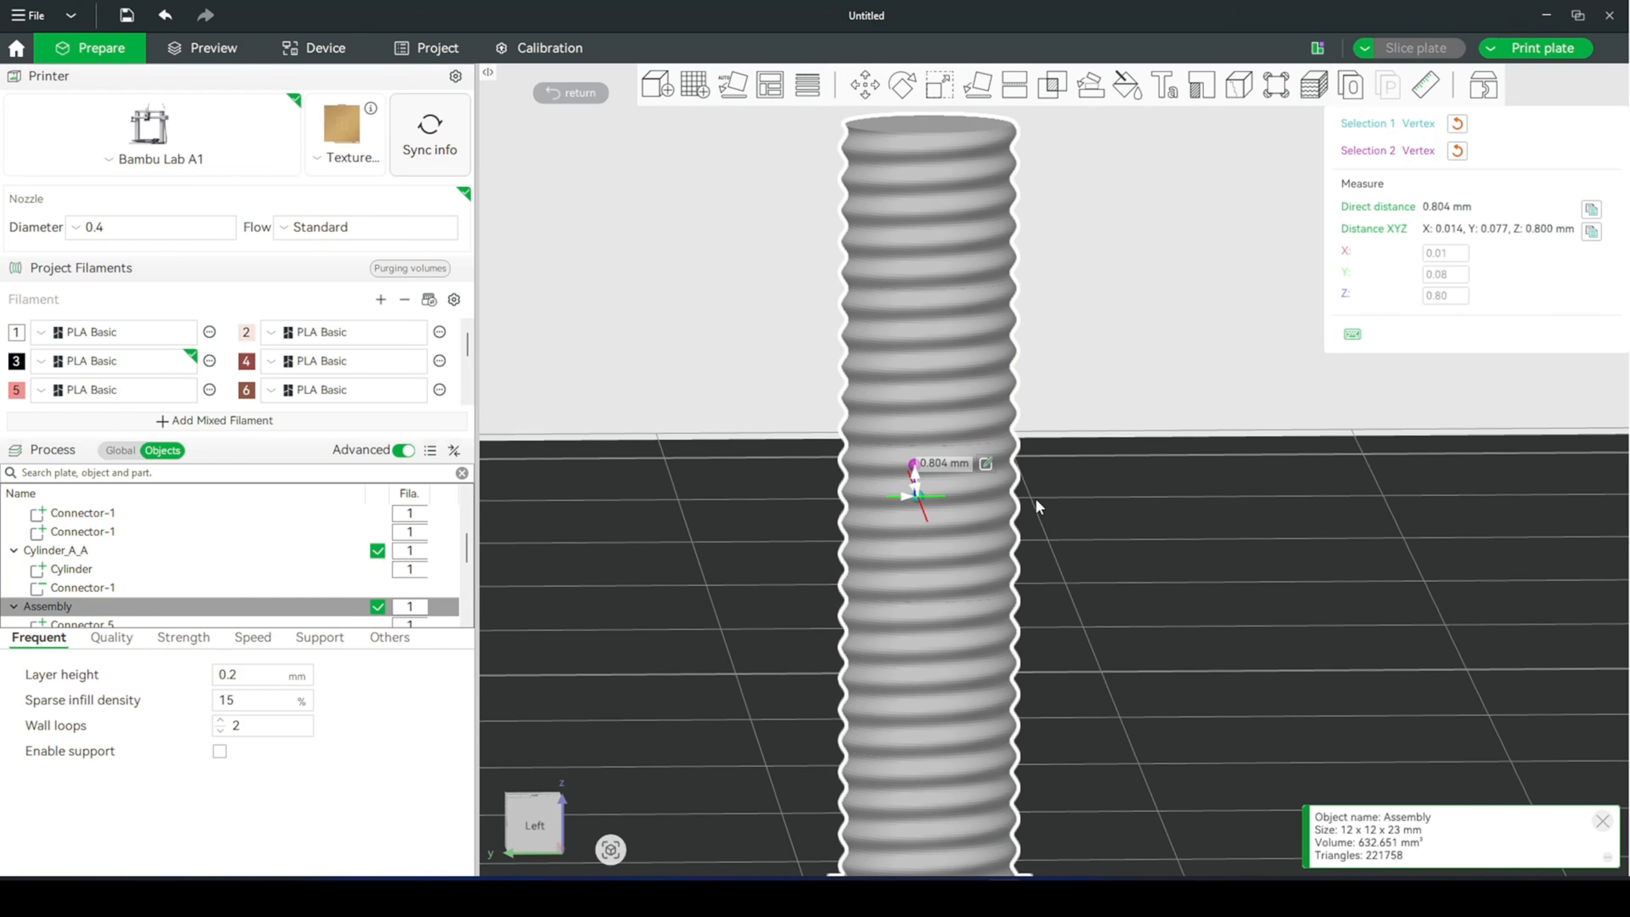
scroll(1035, 505, down, 4)
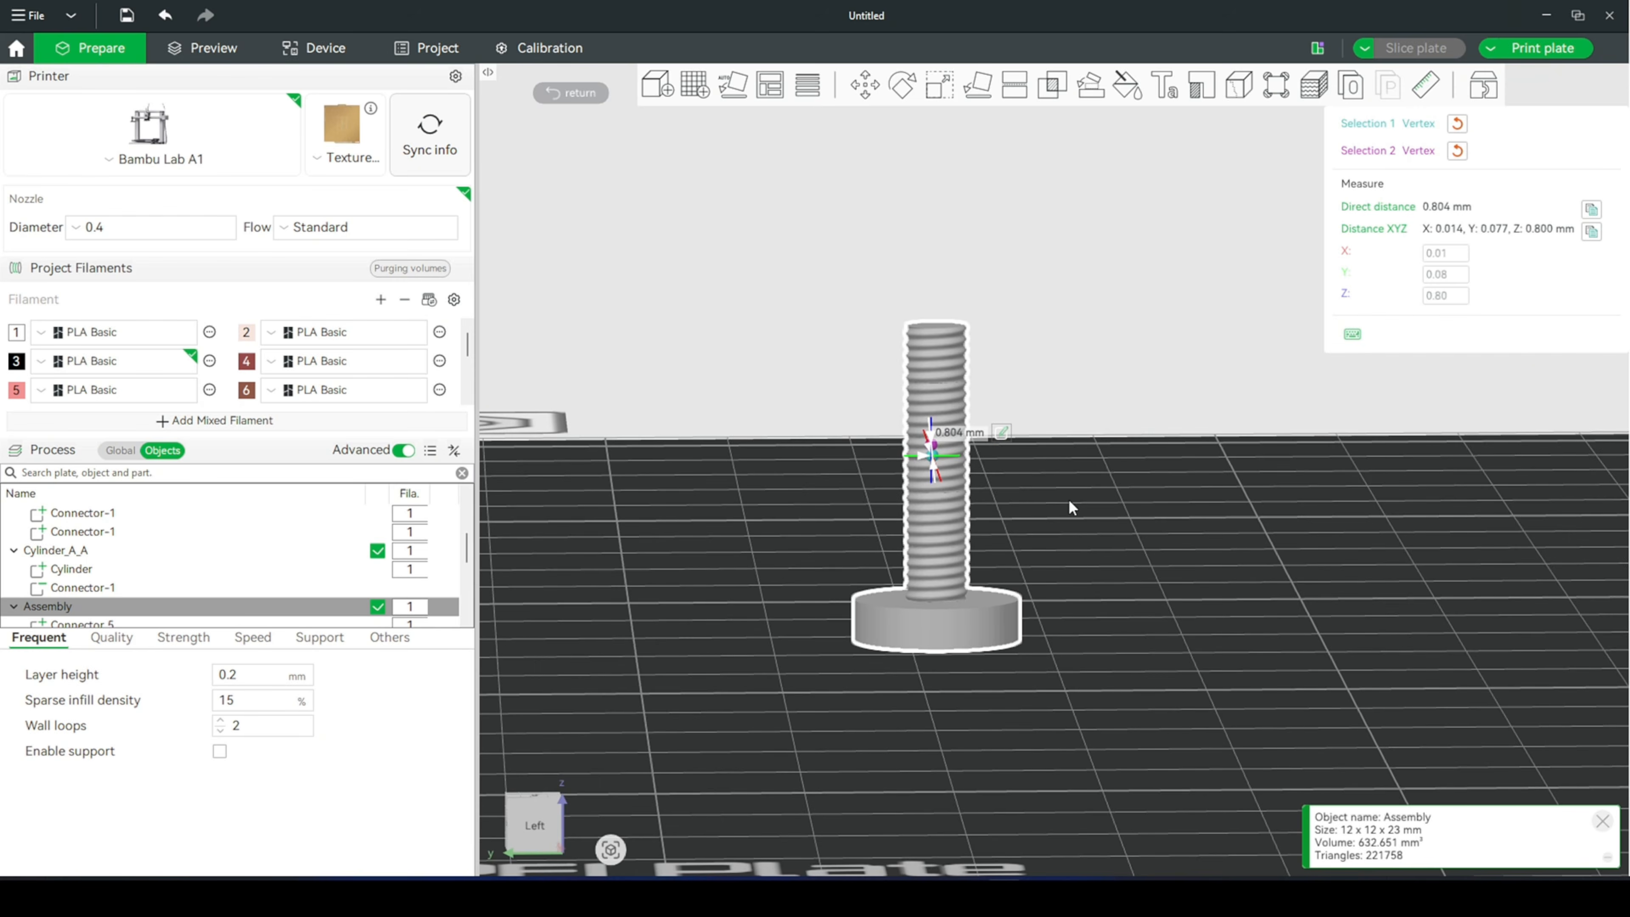
middle_drag(1138, 525, 1033, 597)
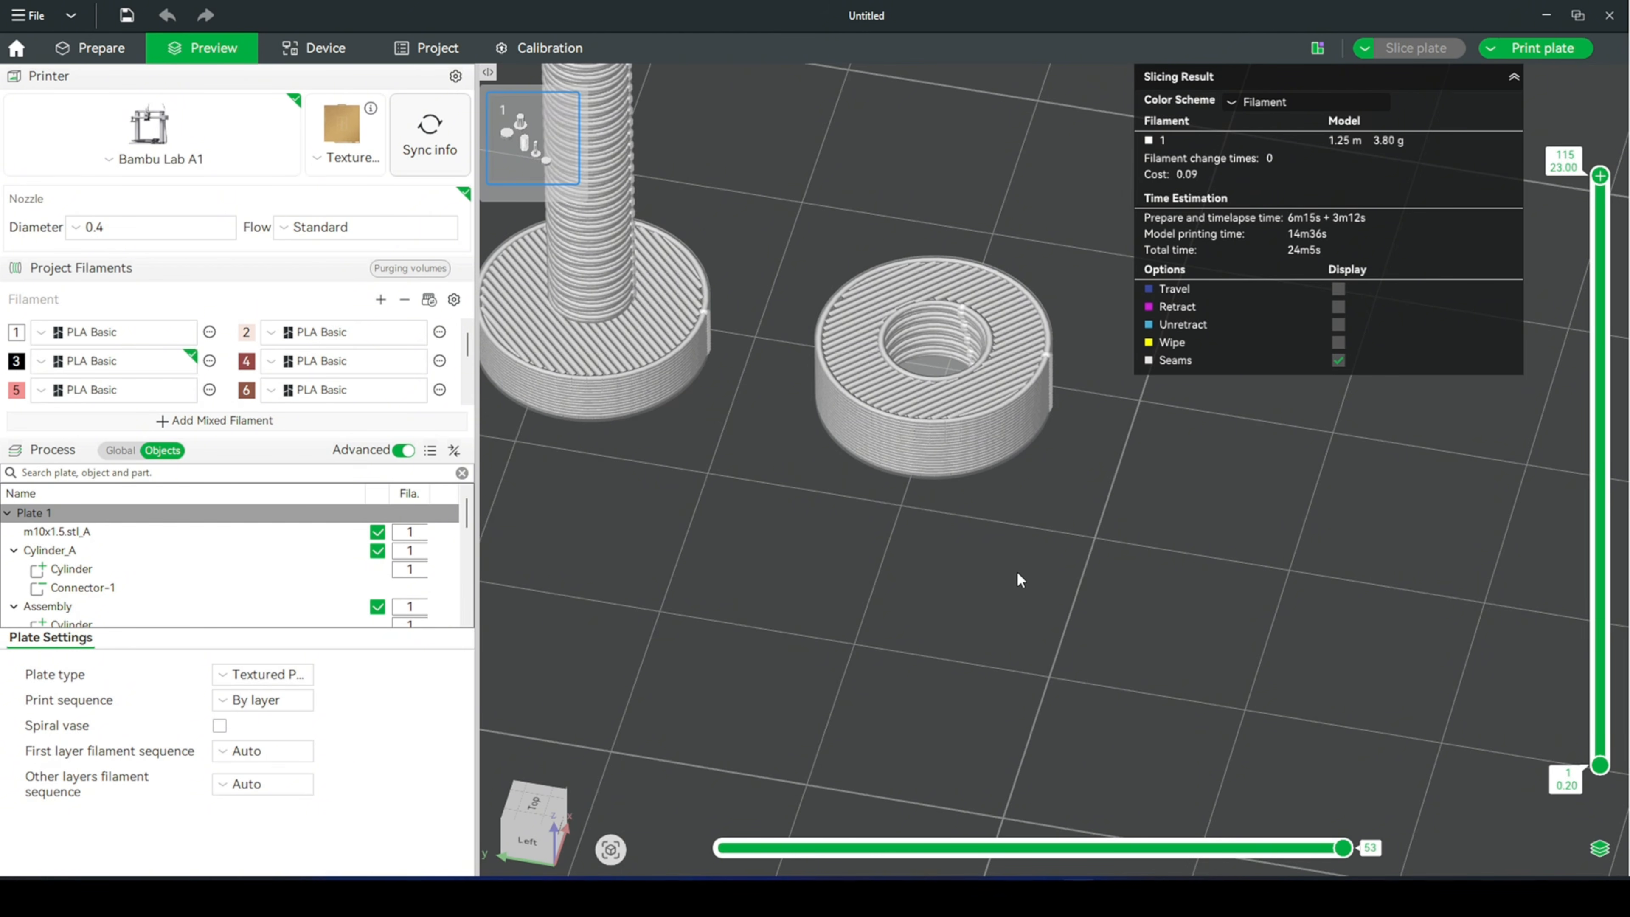
- Inspect the small nut's internal thread in the sliced preview by lowering the upper limit of the displayed layers
scroll(1134, 506, up, 4)
mouse_move(1127, 520)
mouse_down()
mouse_move(1134, 543)
mouse_move(1125, 514)
mouse_move(1098, 508)
mouse_move(1098, 533)
mouse_up()
drag(1589, 180, 1599, 608)
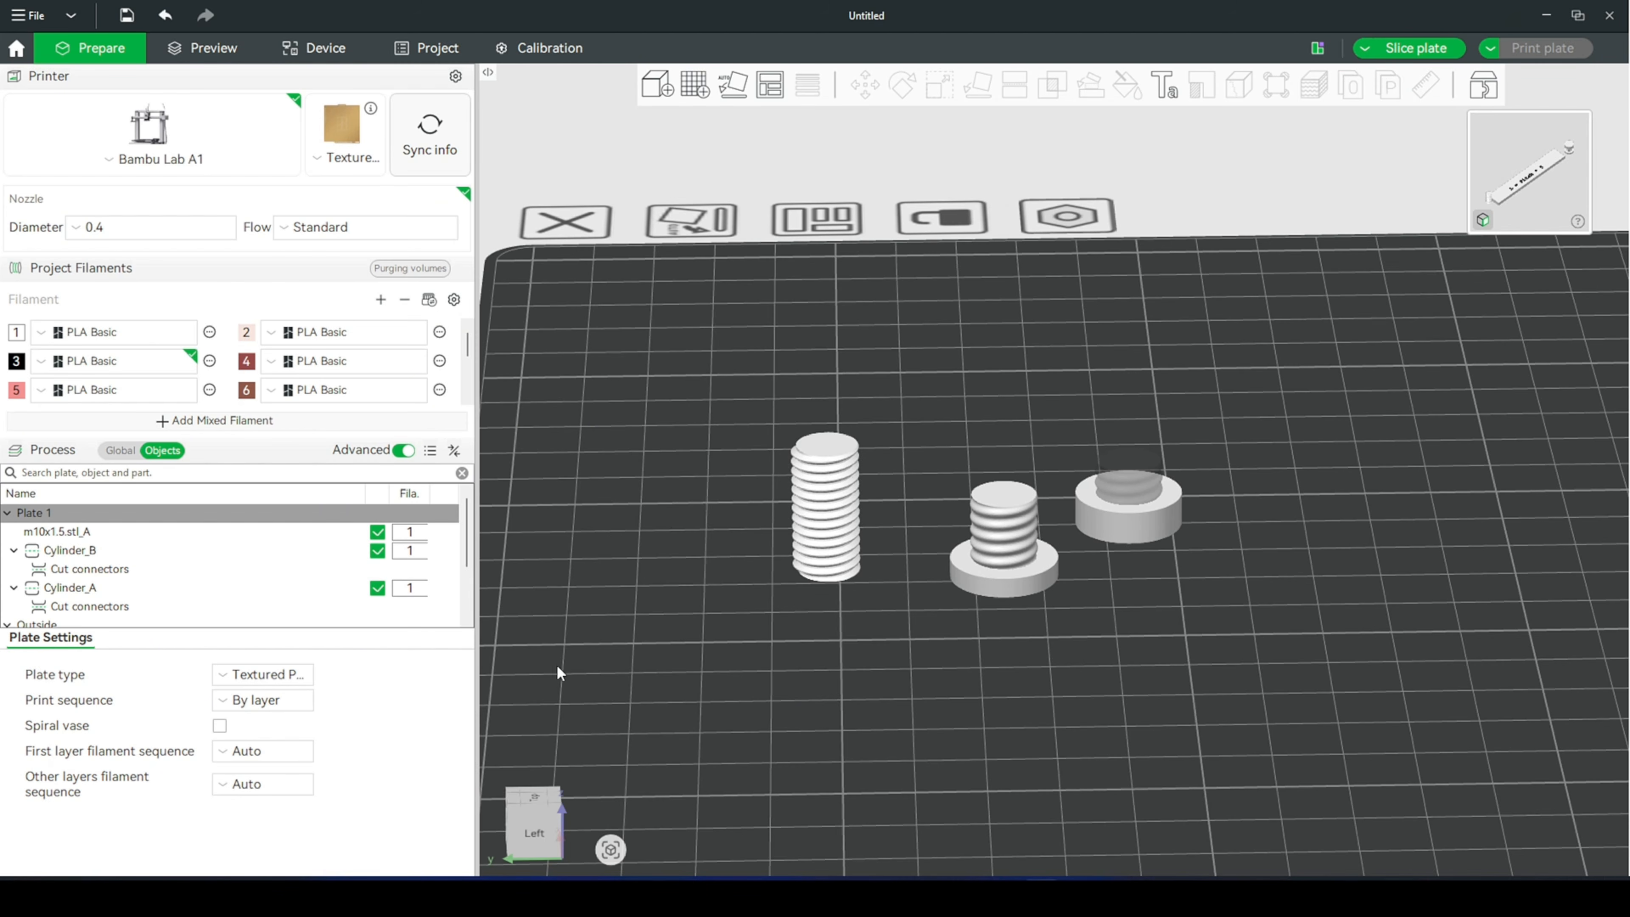
- Compare the thread shapes of the m10x1.5 rod, the Cylinder_B bolt and the Cylinder_A nut on the plate
drag(1193, 758, 1200, 750)
scroll(1141, 740, up, 5)
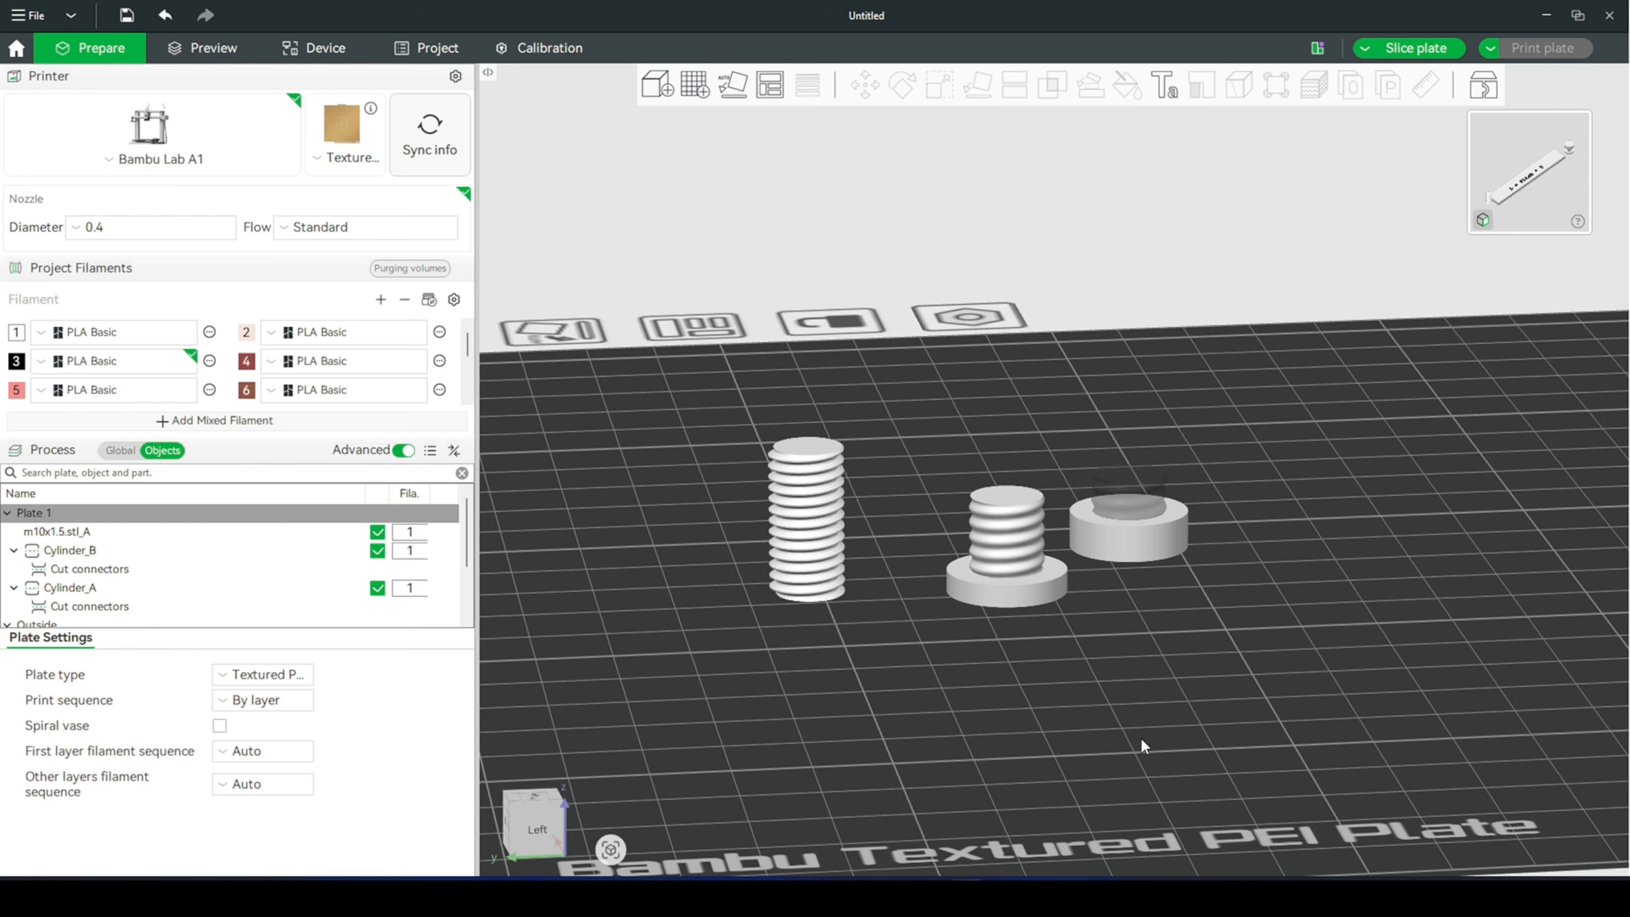
drag(1099, 765, 1097, 758)
scroll(942, 741, up, 1)
drag(942, 742, 1066, 782)
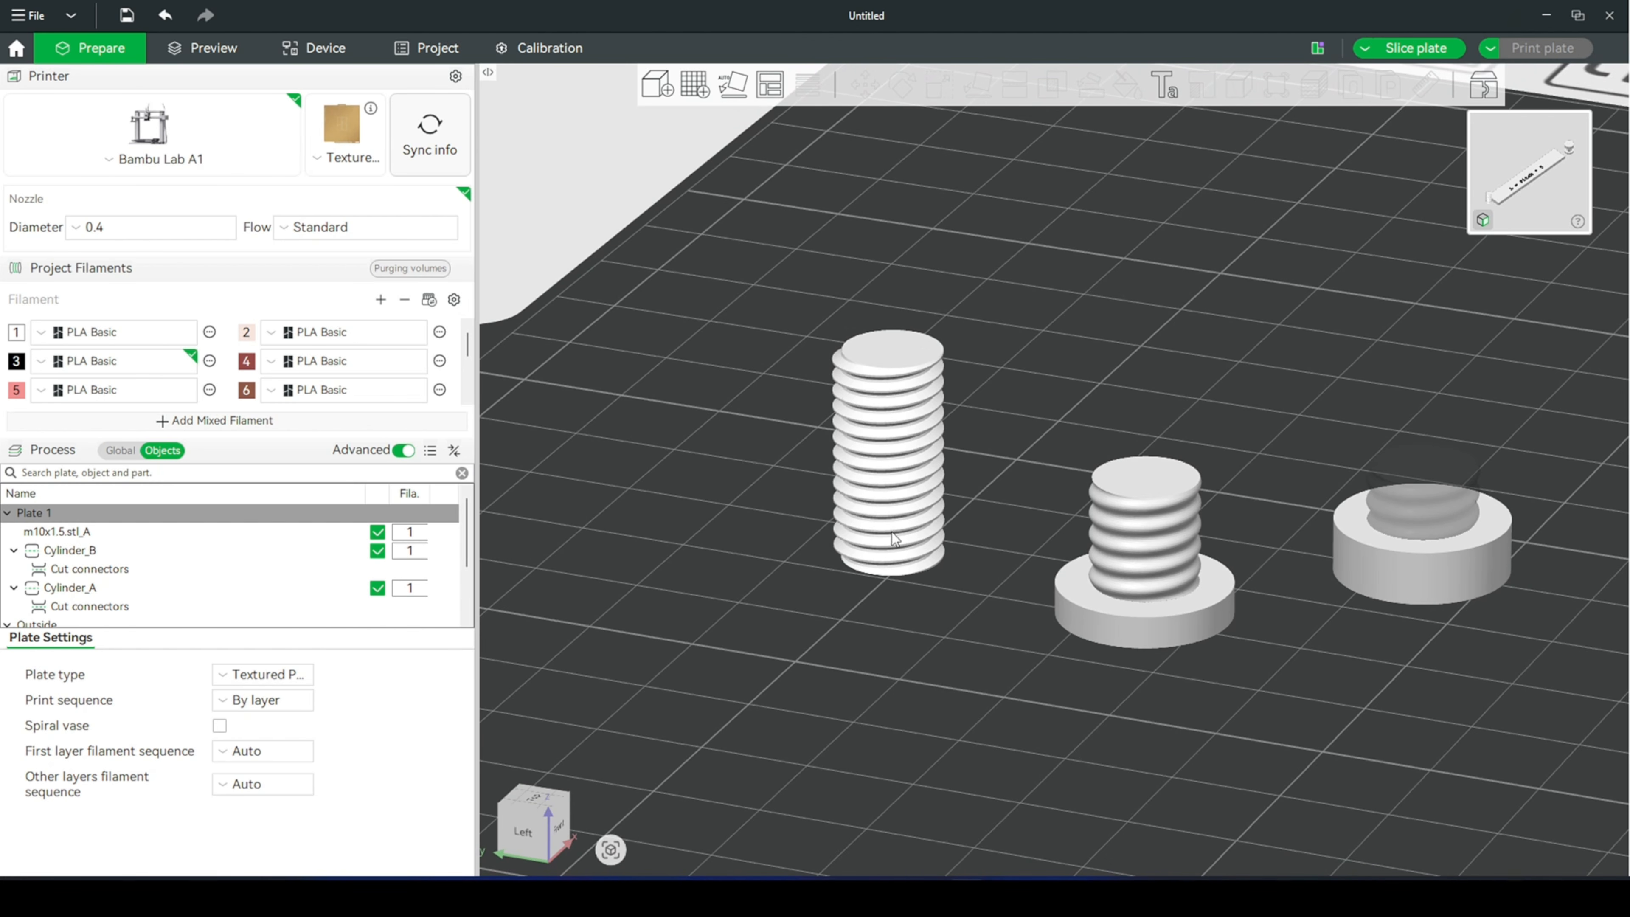
drag(890, 657, 905, 647)
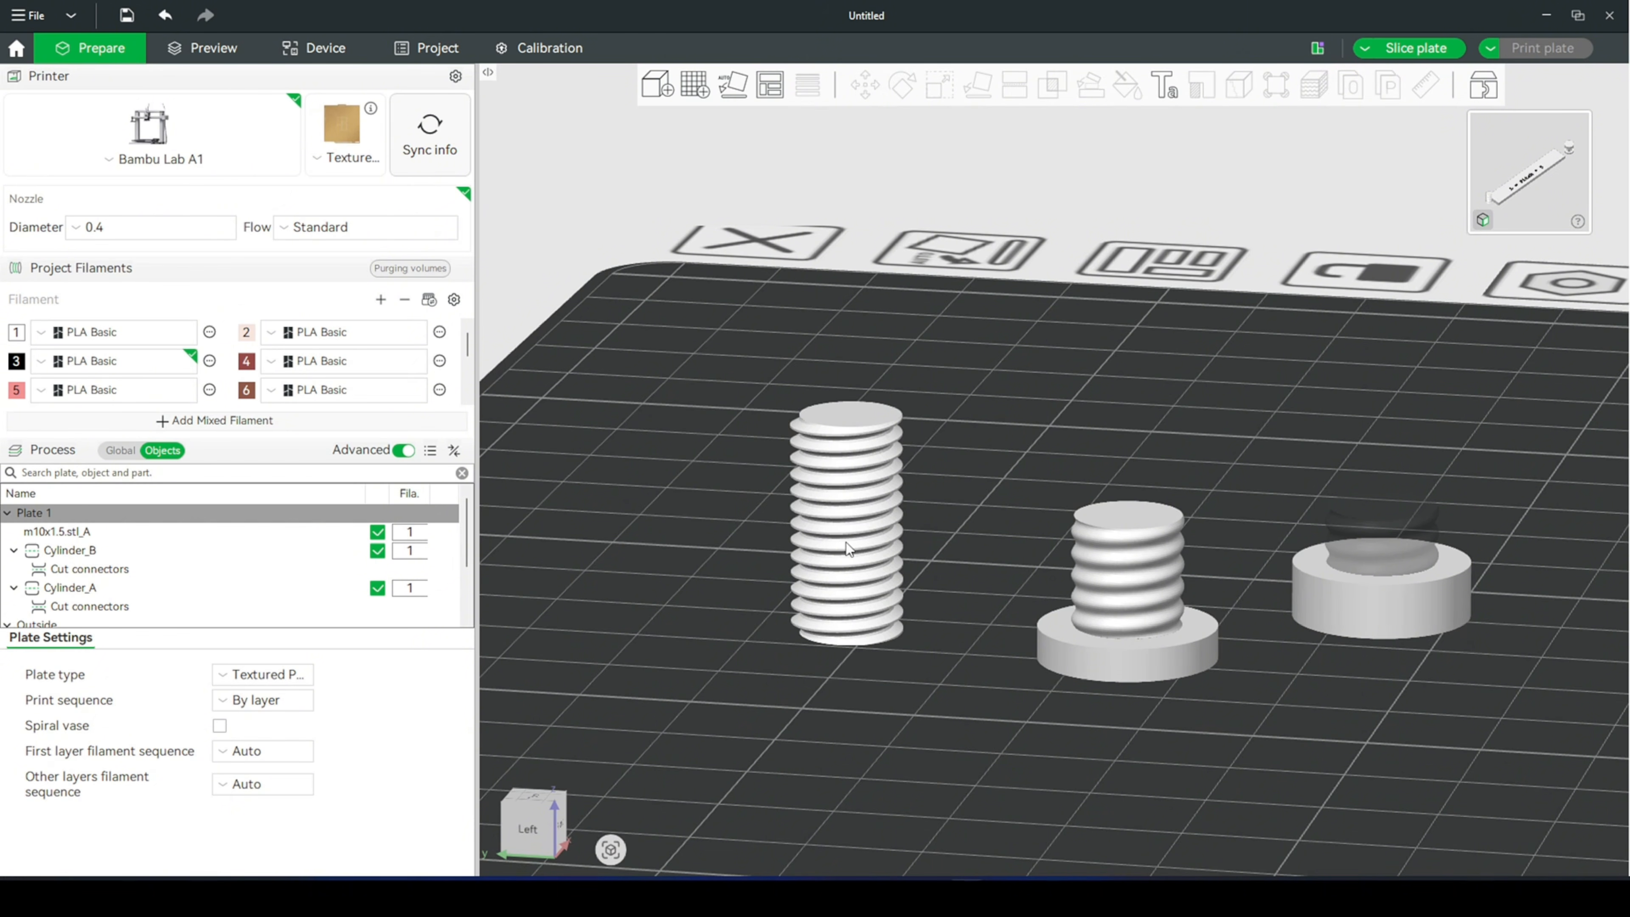
scroll(853, 577, up, 2)
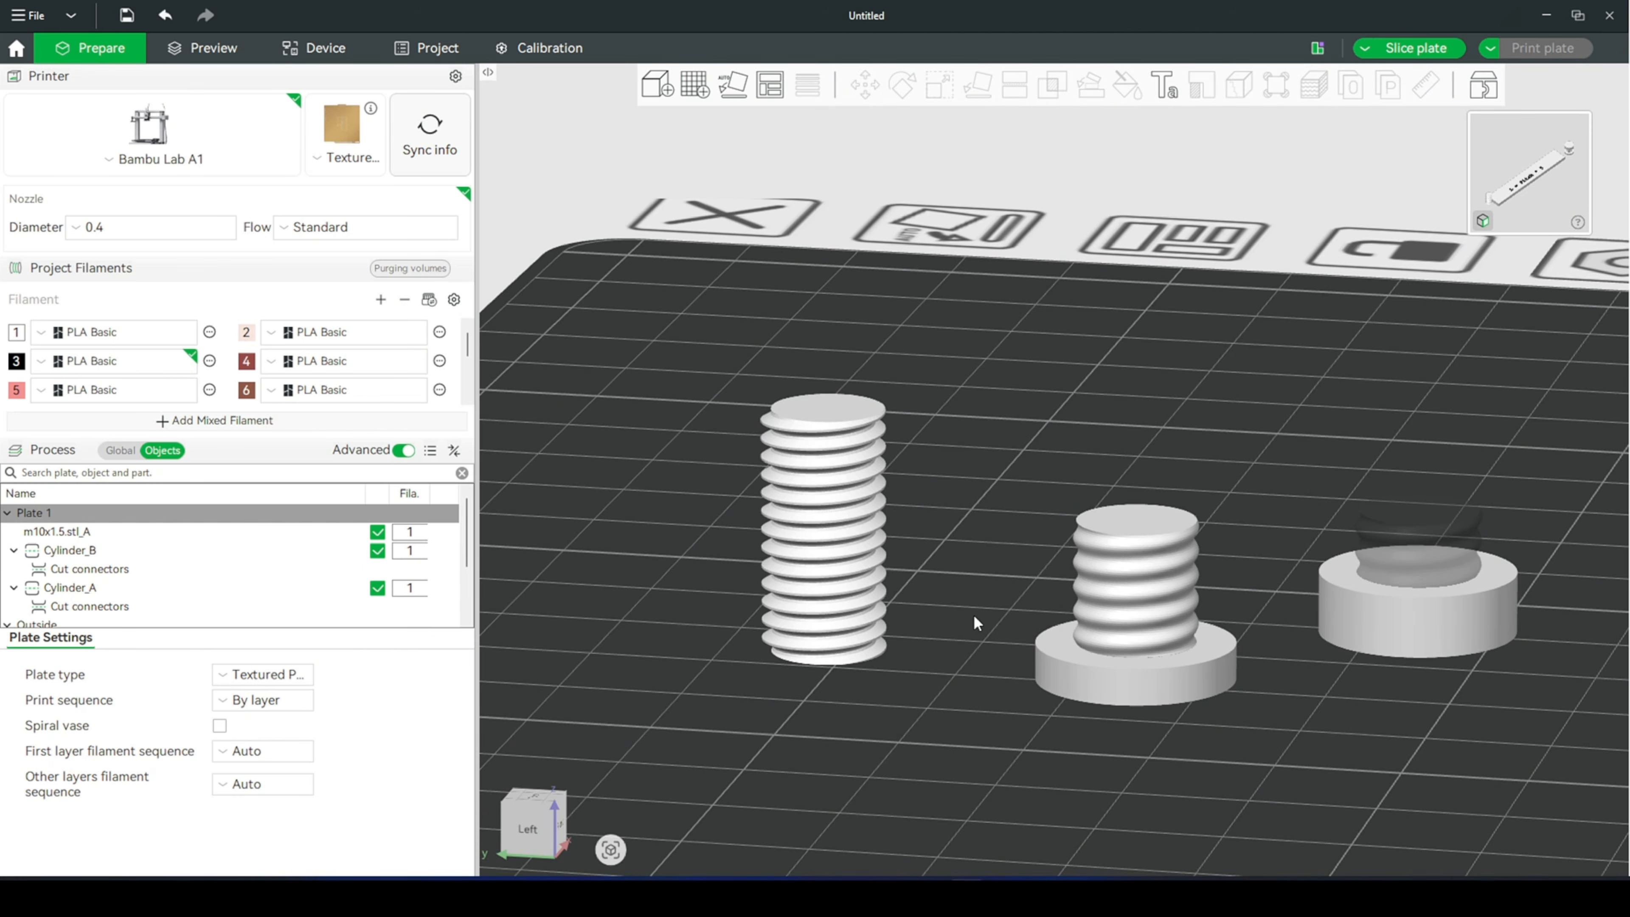
right_drag(973, 620, 1080, 597)
drag(981, 690, 994, 679)
scroll(1002, 740, down, 1)
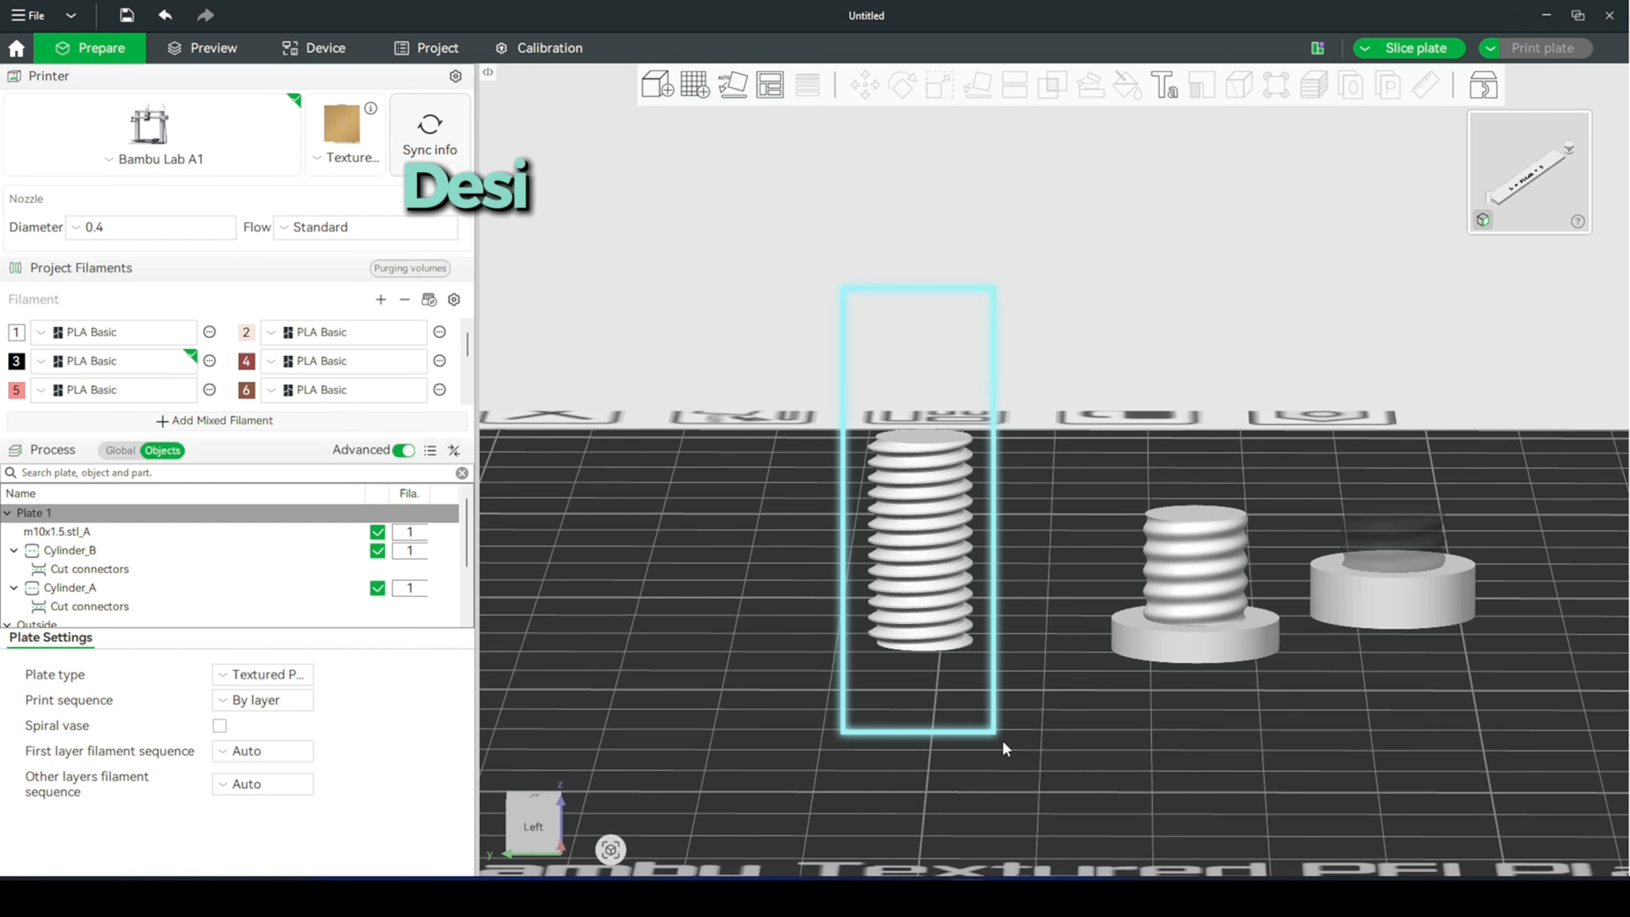
drag(1002, 740, 1002, 745)
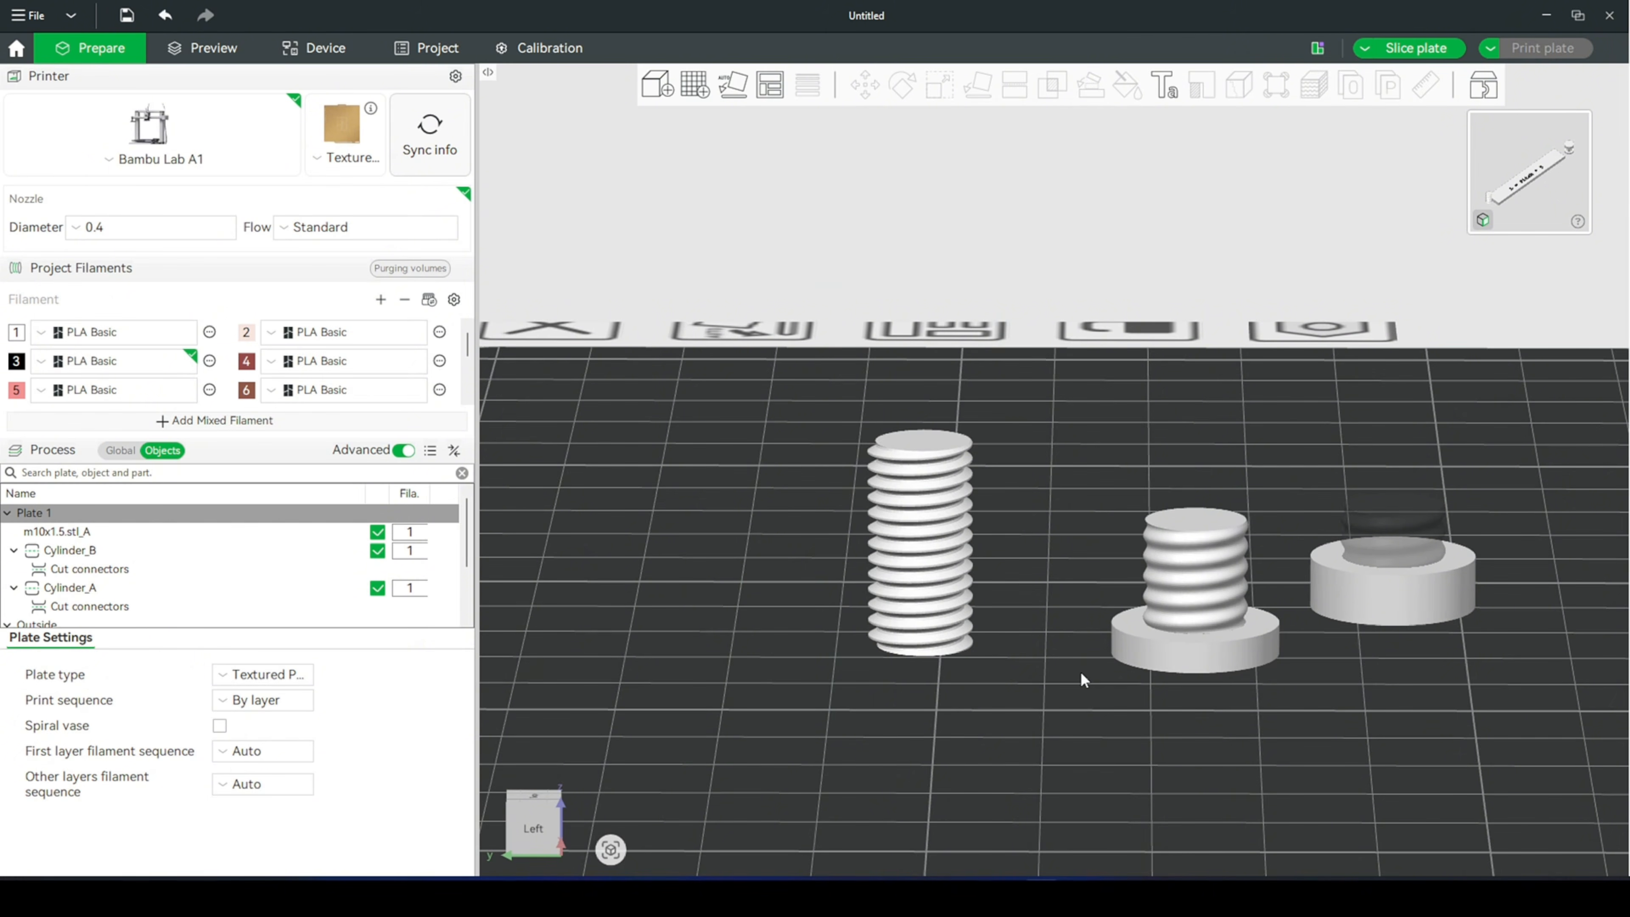
scroll(798, 574, up, 2)
right_drag(1047, 594, 1216, 493)
scroll(1155, 620, up, 1)
right_drag(1147, 656, 1122, 597)
scroll(1156, 693, down, 3)
scroll(1162, 696, up, 3)
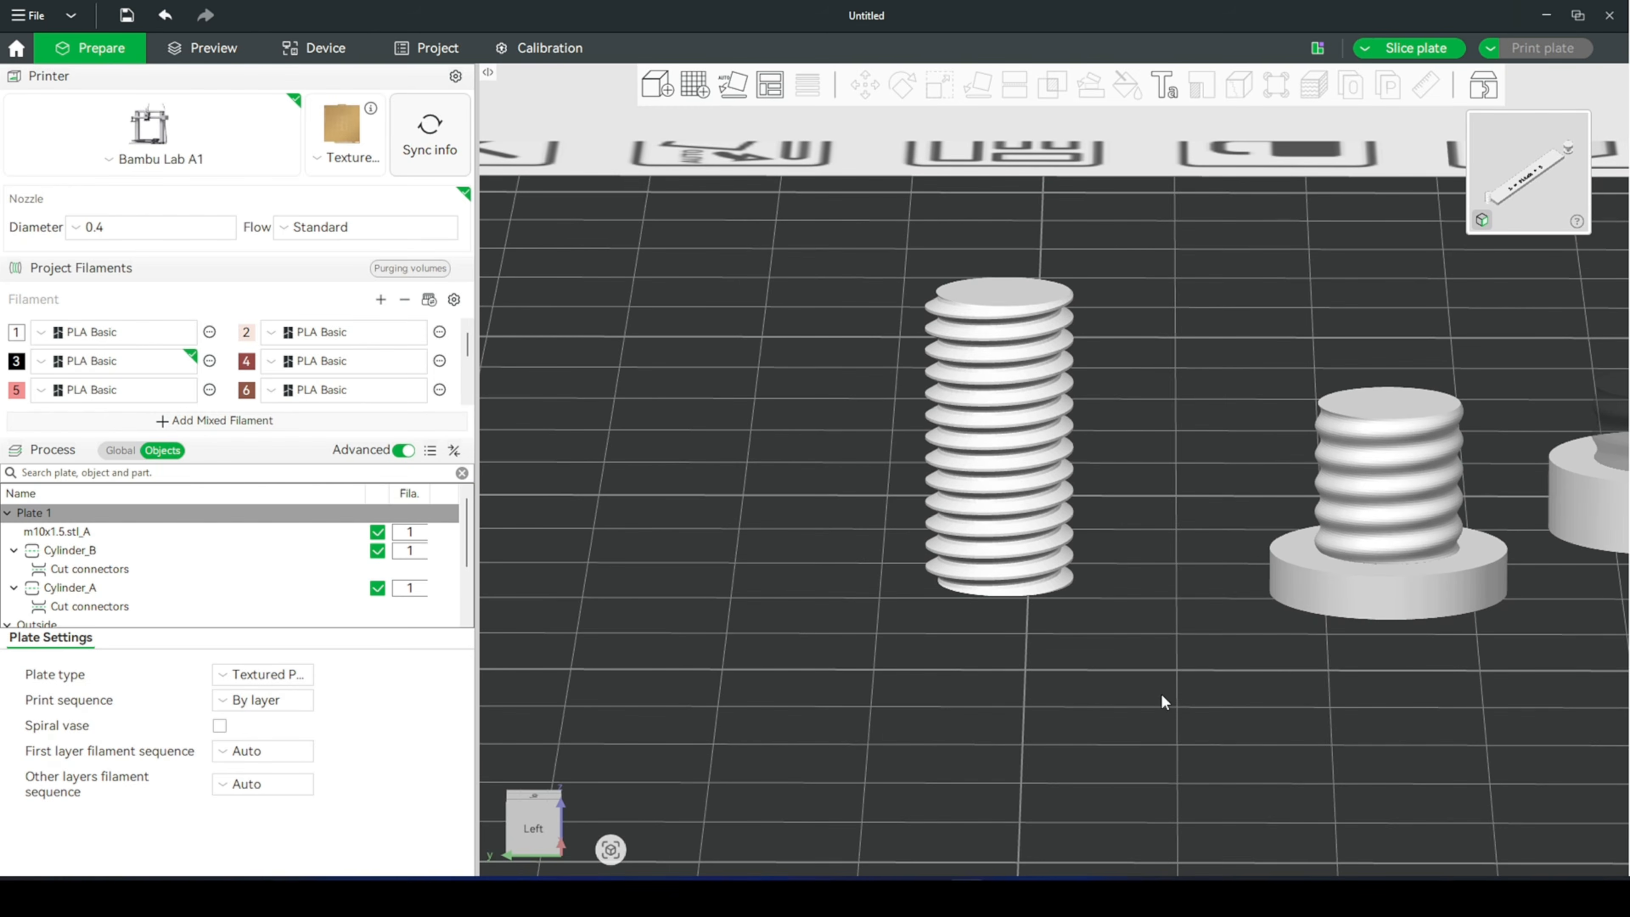
right_drag(1162, 697, 1091, 738)
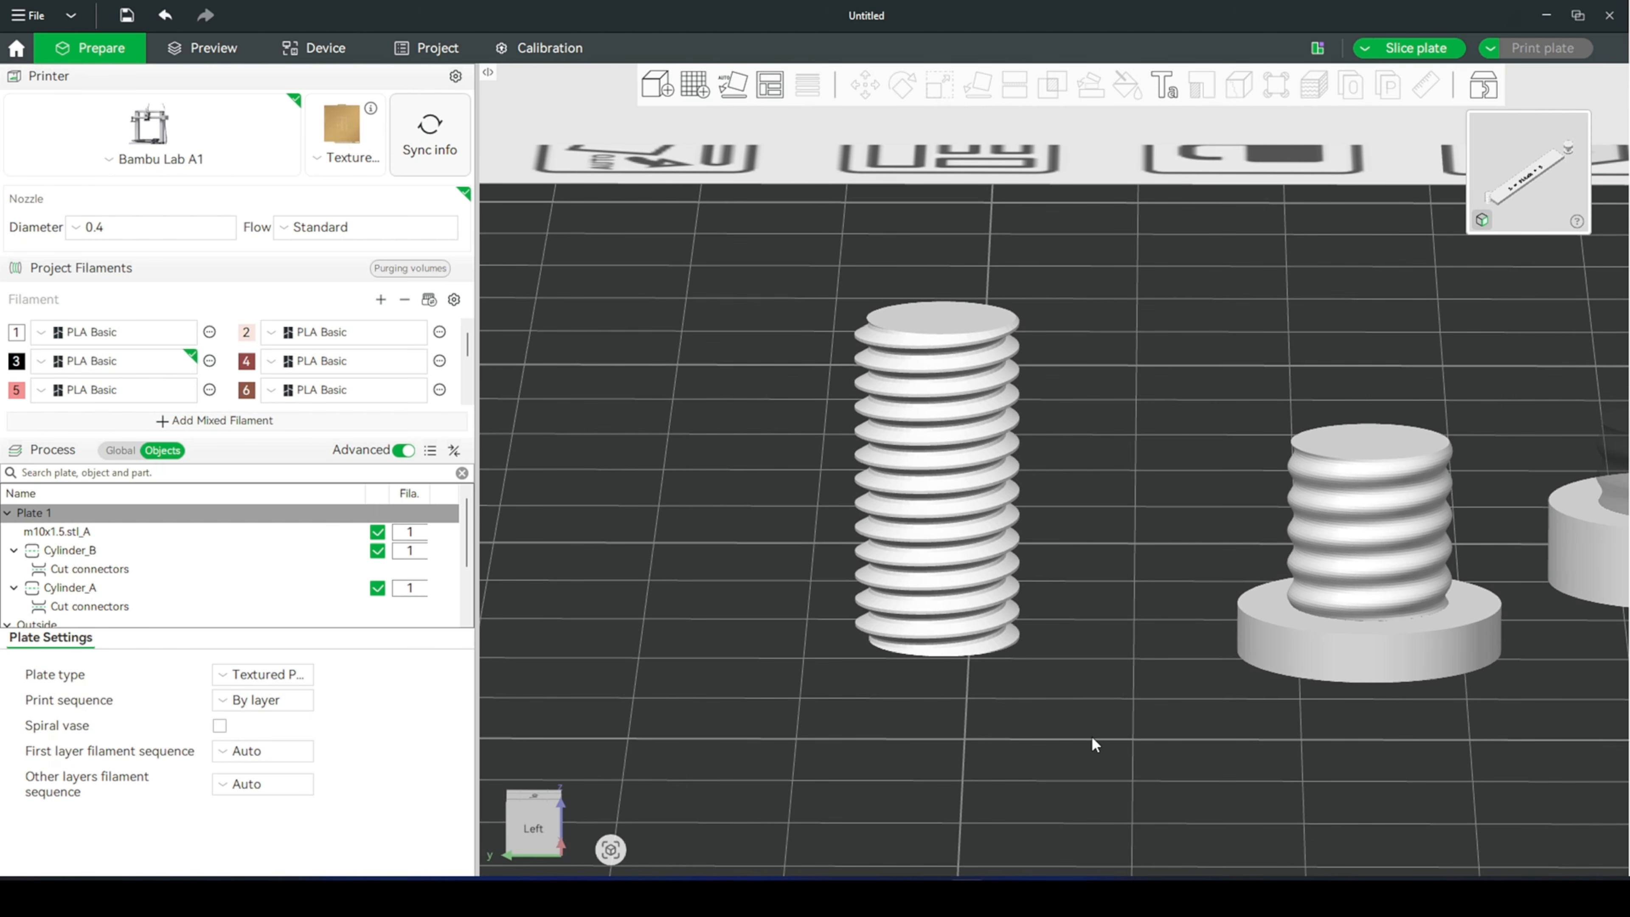
- Measure the thread pitch of the m10x1.5 rod between the crest edges of two neighbouring threads
click(946, 487)
scroll(1105, 623, up, 1)
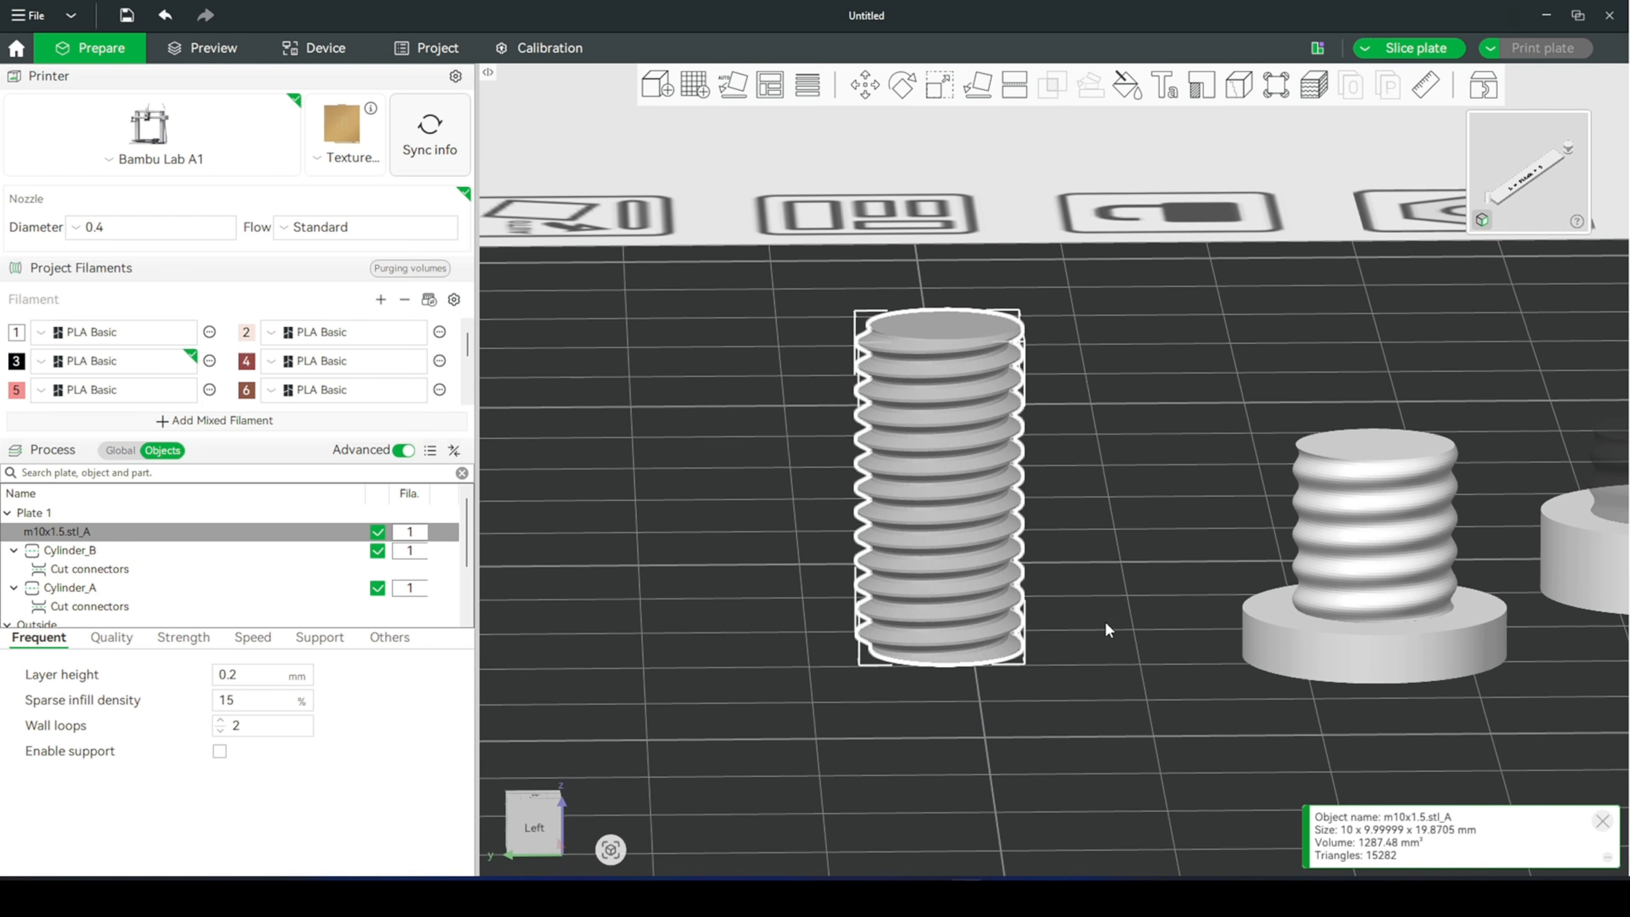
click(1432, 90)
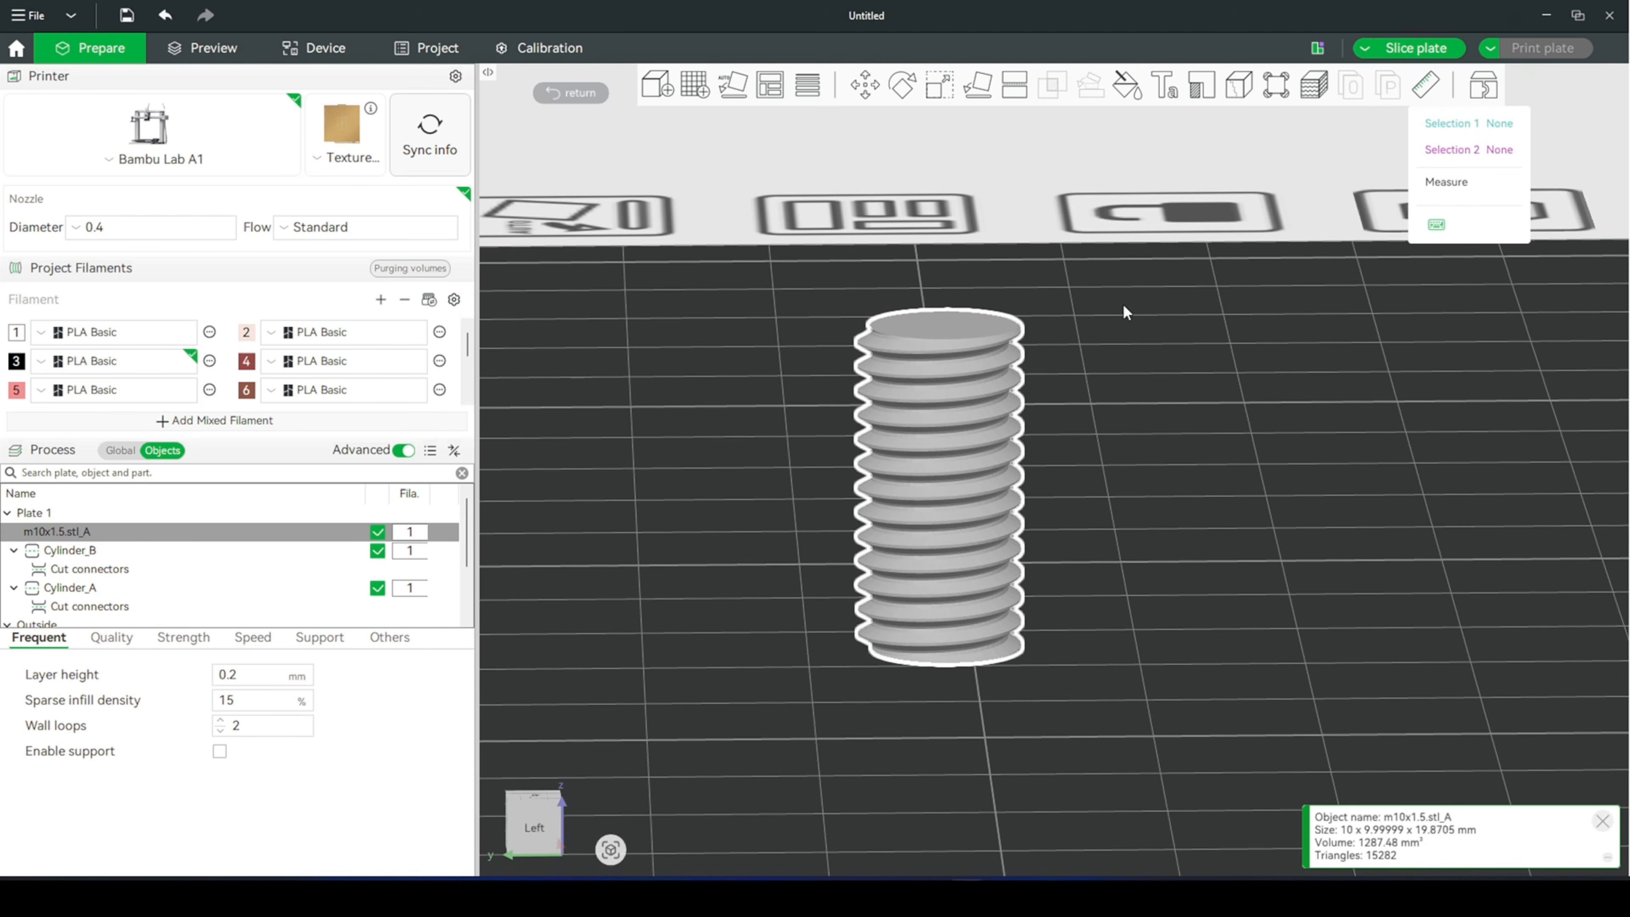
scroll(1120, 408, up, 10)
right_drag(1120, 408, 1330, 438)
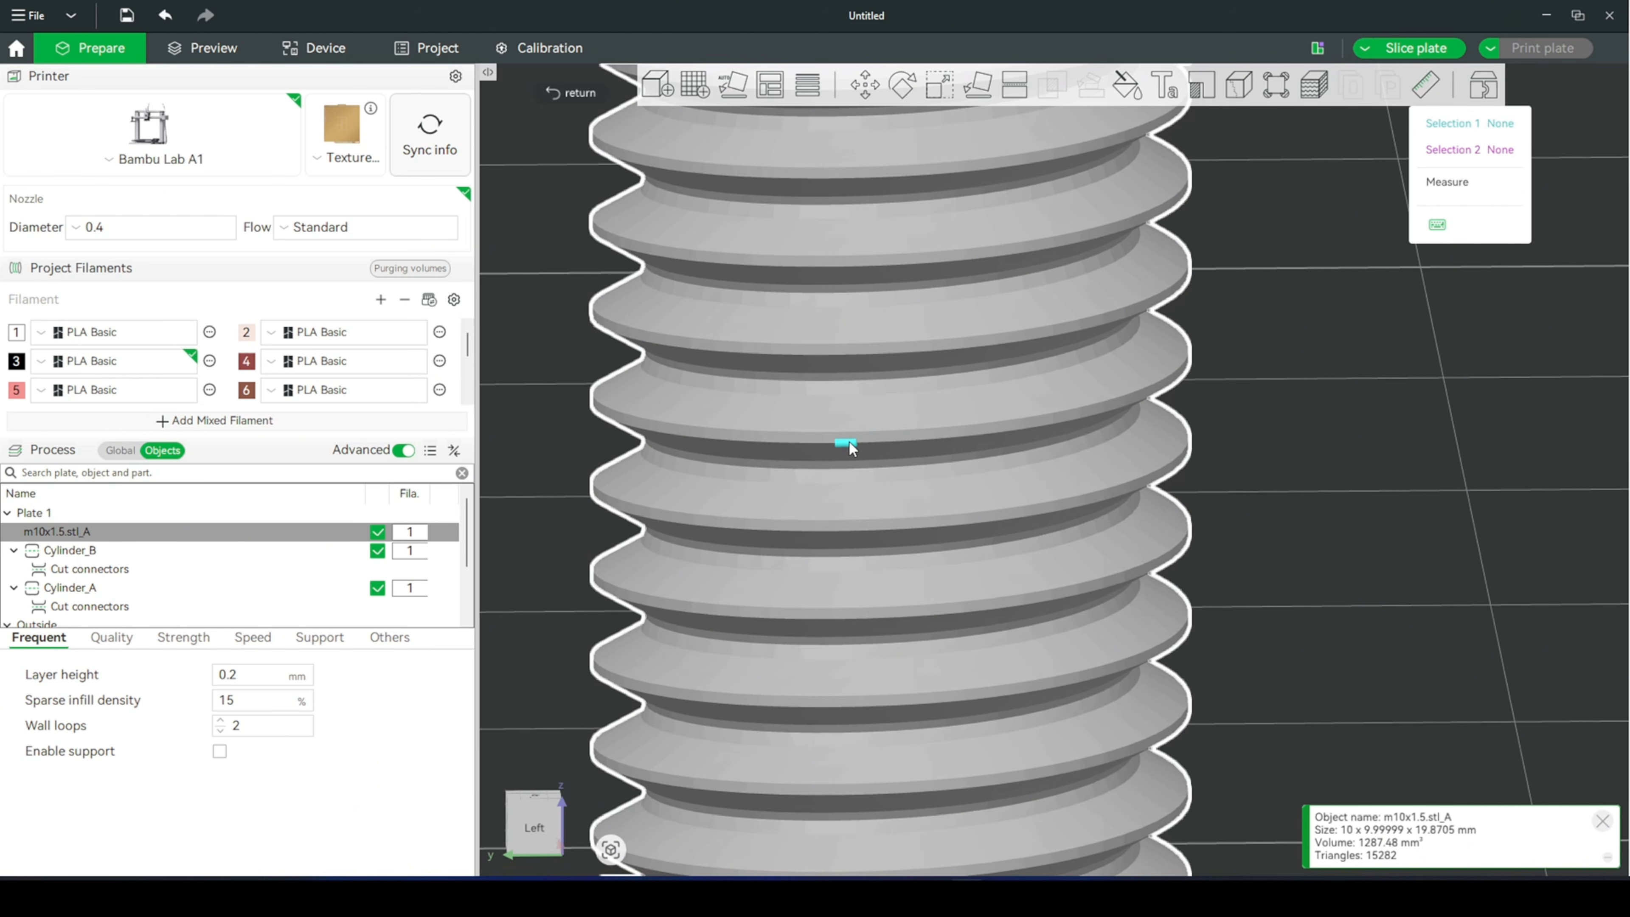
click(849, 444)
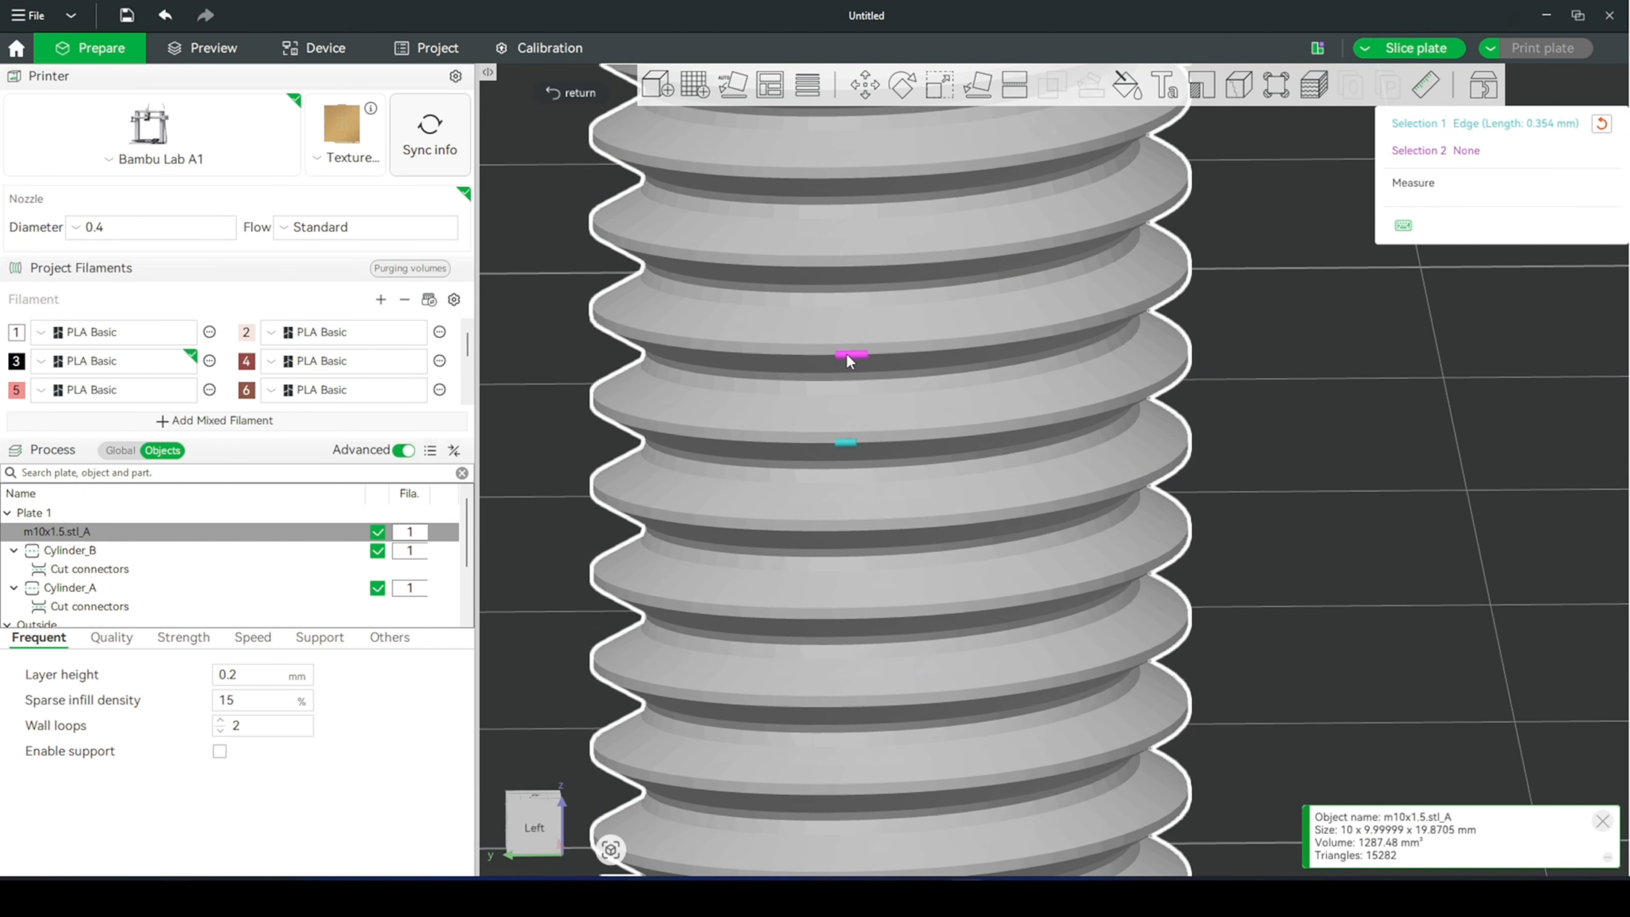
click(850, 357)
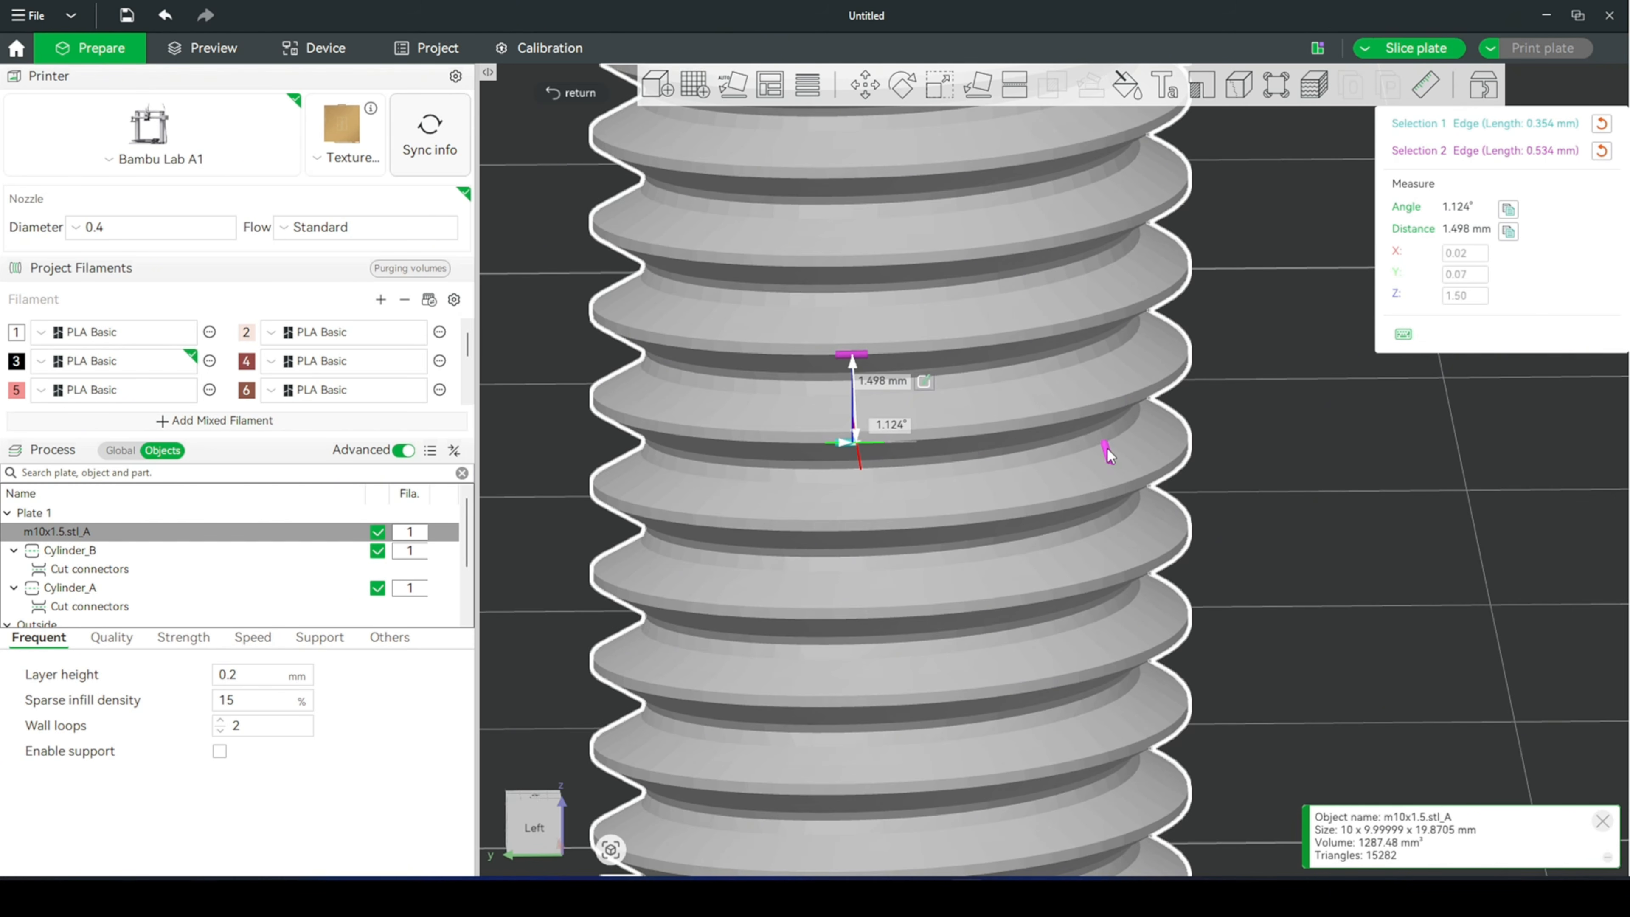
- Clear the measurement selections and measure the m10x1.5 rod's pitch again on another pair of neighbouring crest edges
scroll(1117, 459, up, 2)
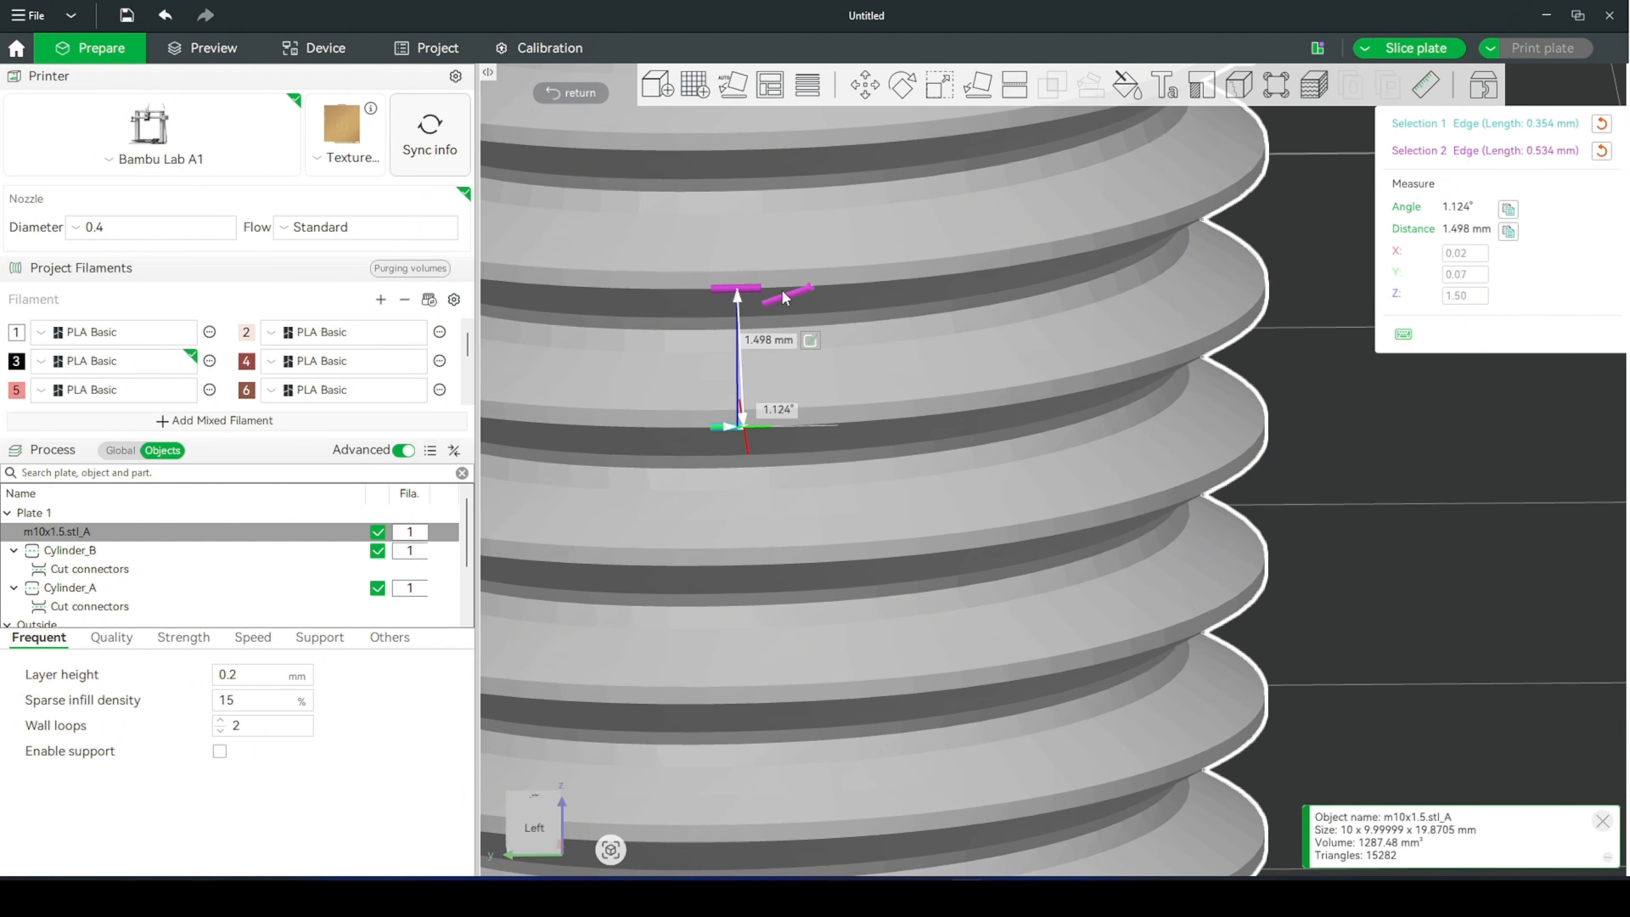
scroll(899, 268, up, 1)
right_drag(989, 242, 1139, 305)
key(Delete)
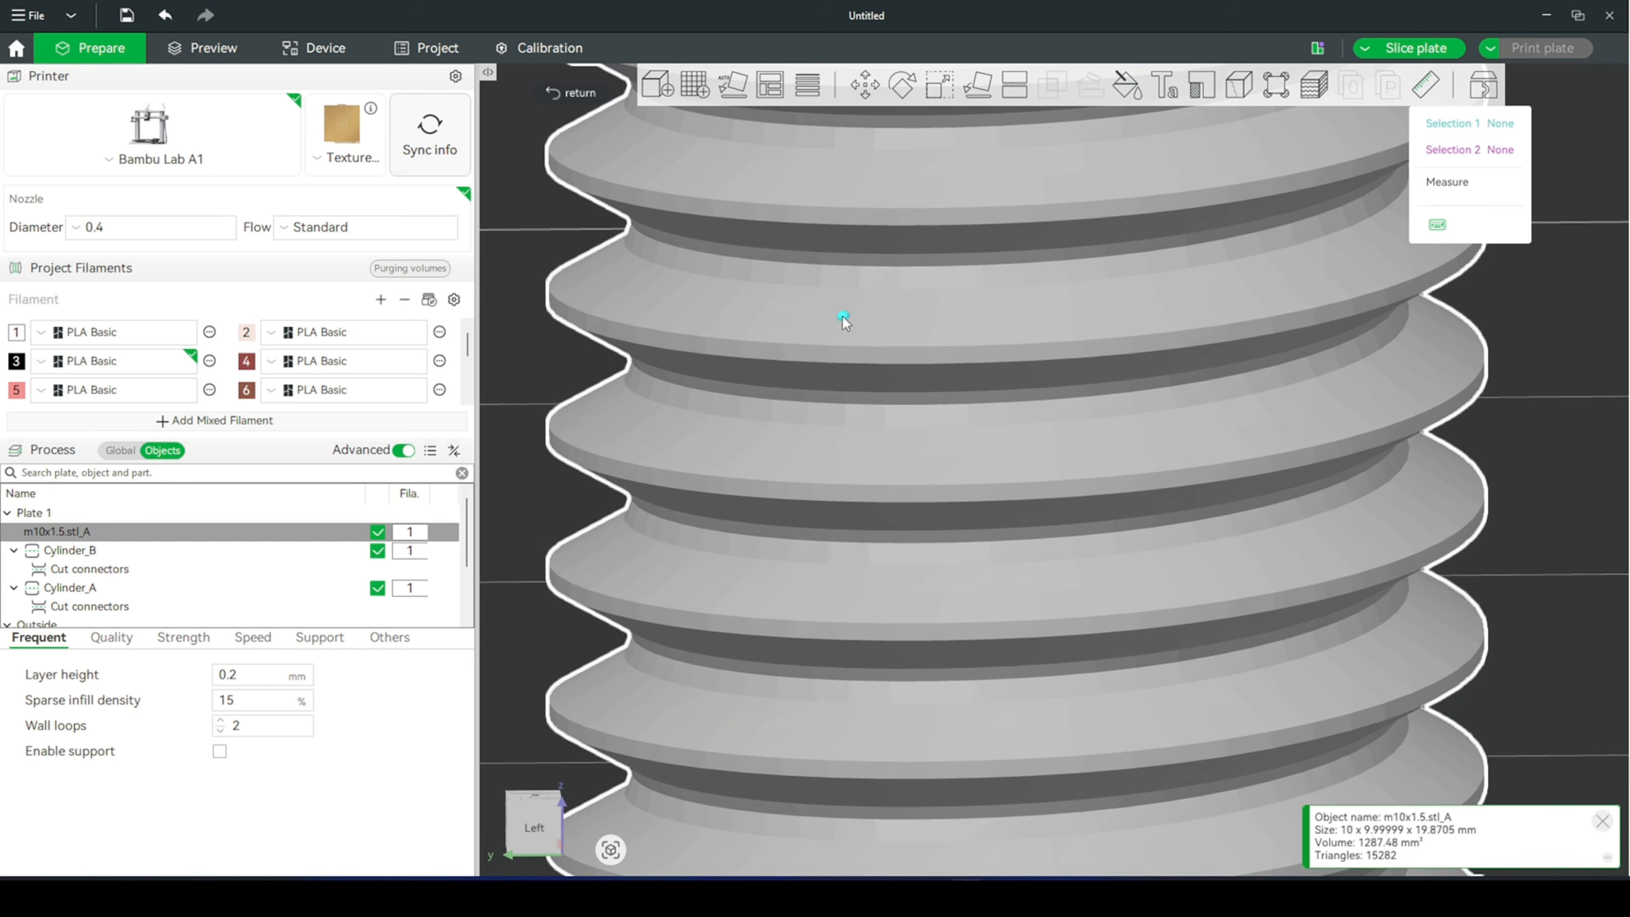
scroll(1078, 266, down, 1)
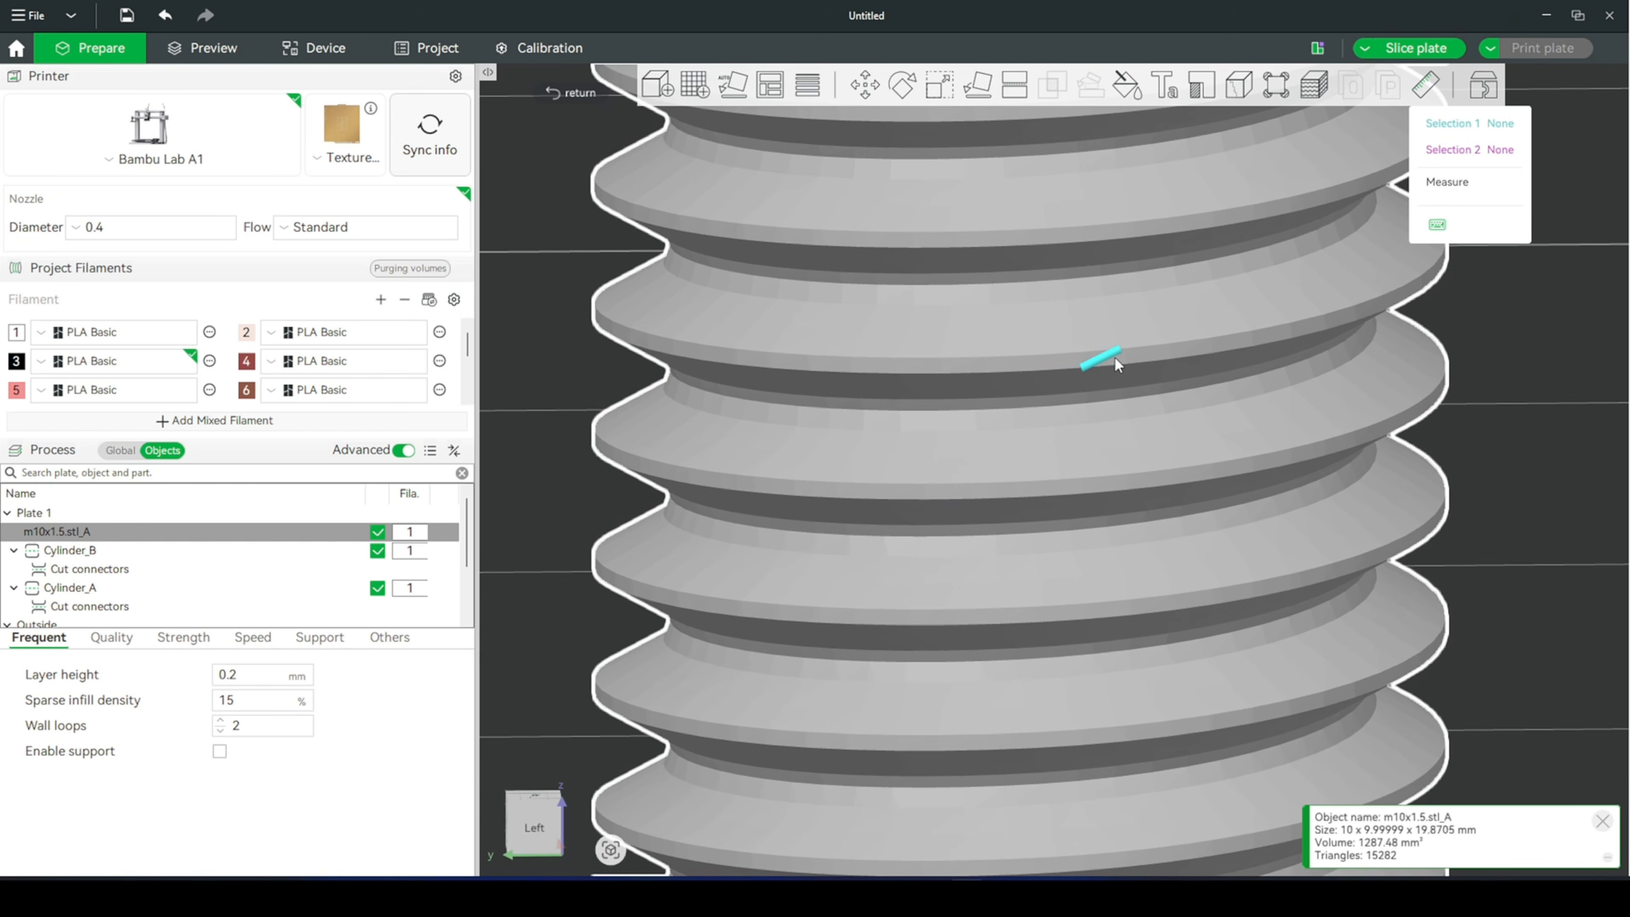
click(953, 502)
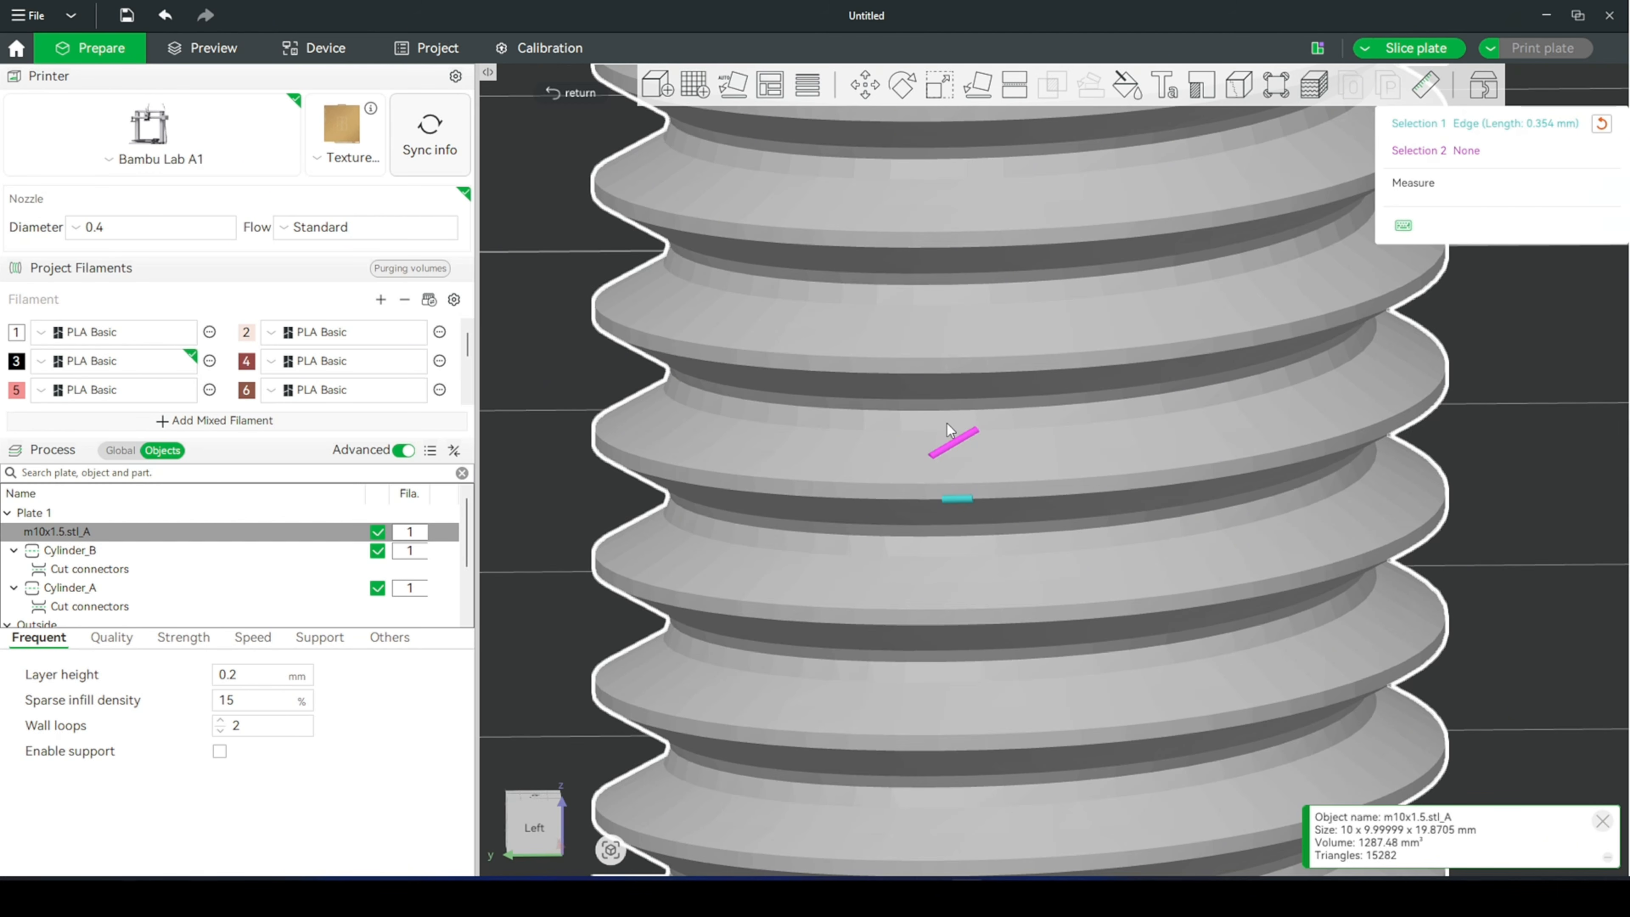
click(966, 372)
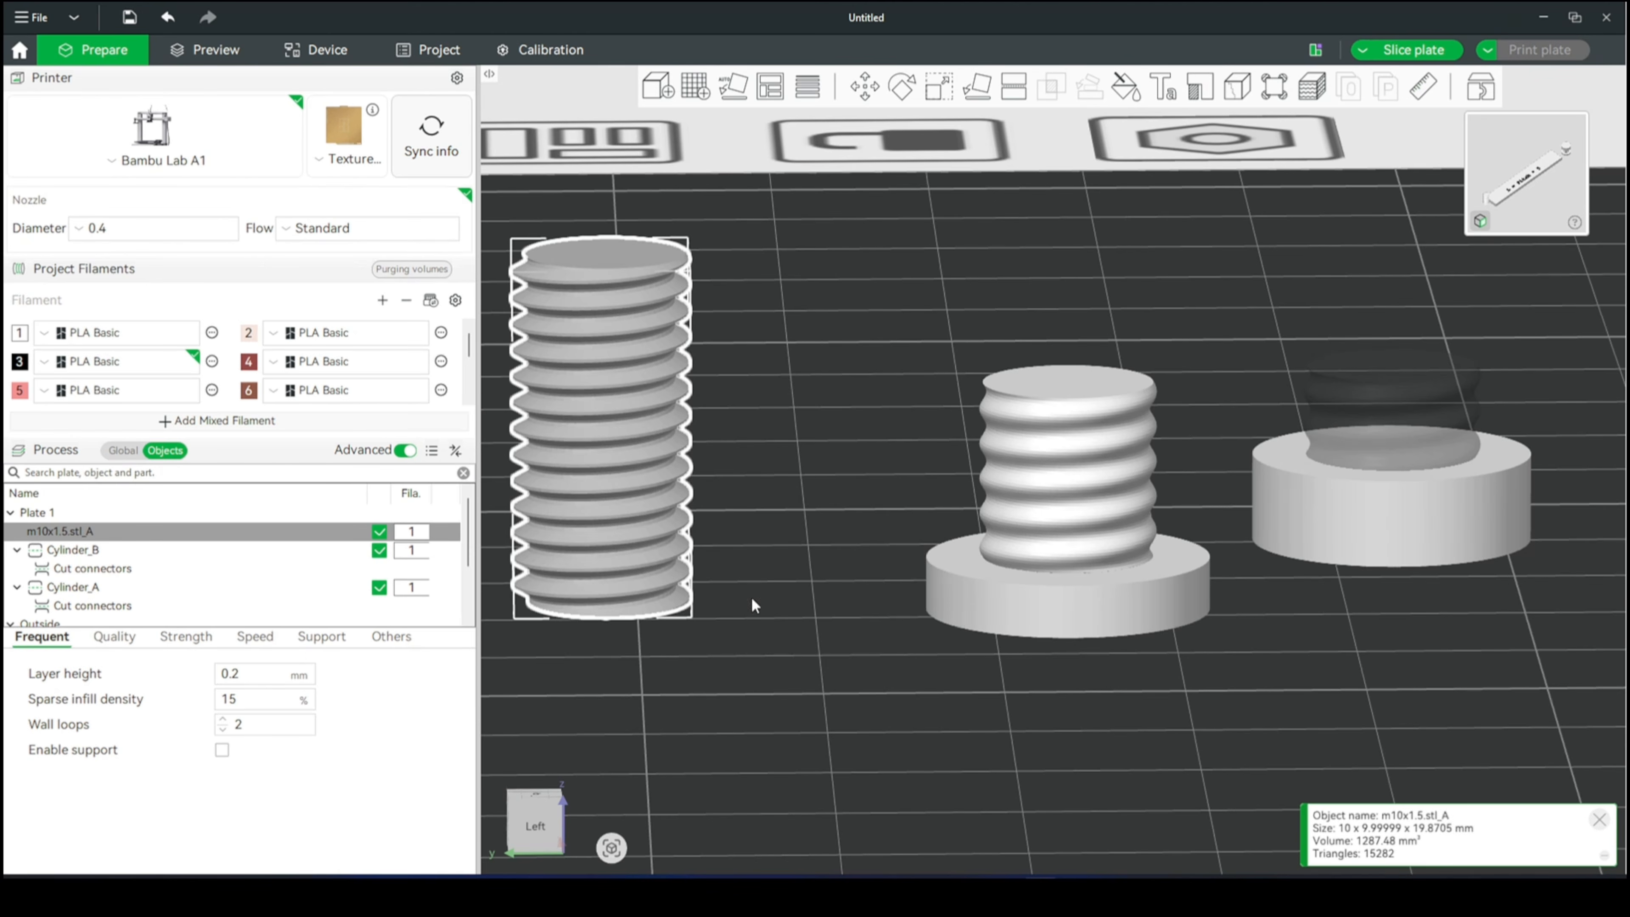
- Measure the thread pitch of the Cylinder_B bolt between matching points on two neighbouring threads
scroll(1335, 507, down, 1)
mouse_move(1285, 637)
mouse_down()
mouse_move(1293, 652)
mouse_move(1285, 638)
mouse_up()
scroll(1289, 655, up, 2)
scroll(1290, 661, up, 1)
drag(1376, 730, 1367, 738)
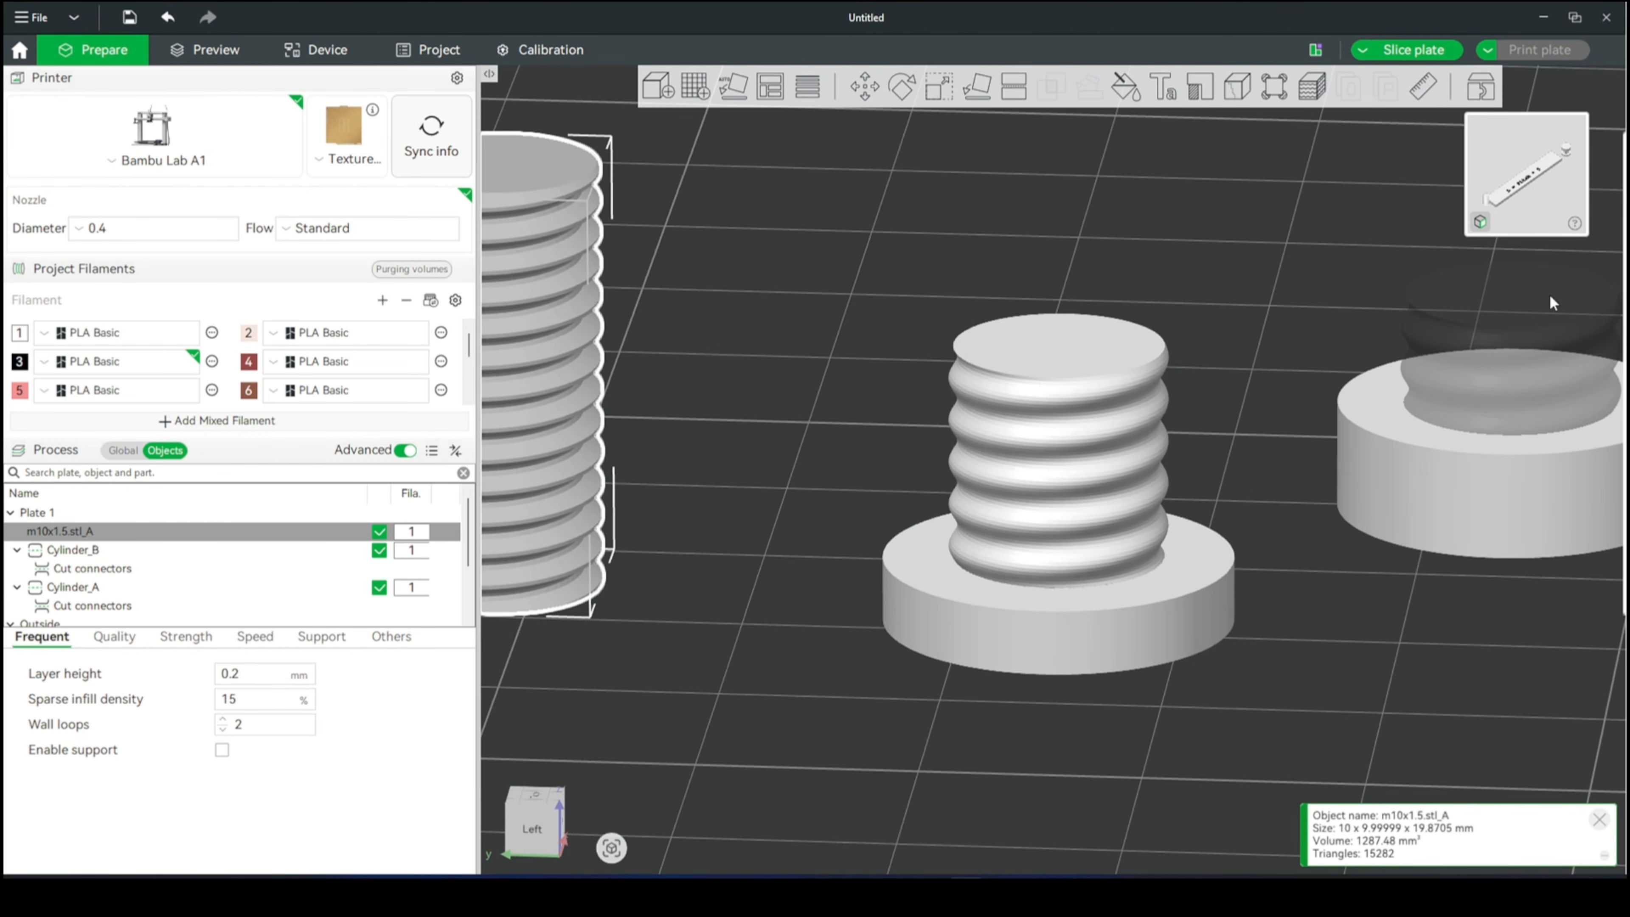
click(1127, 451)
click(1423, 90)
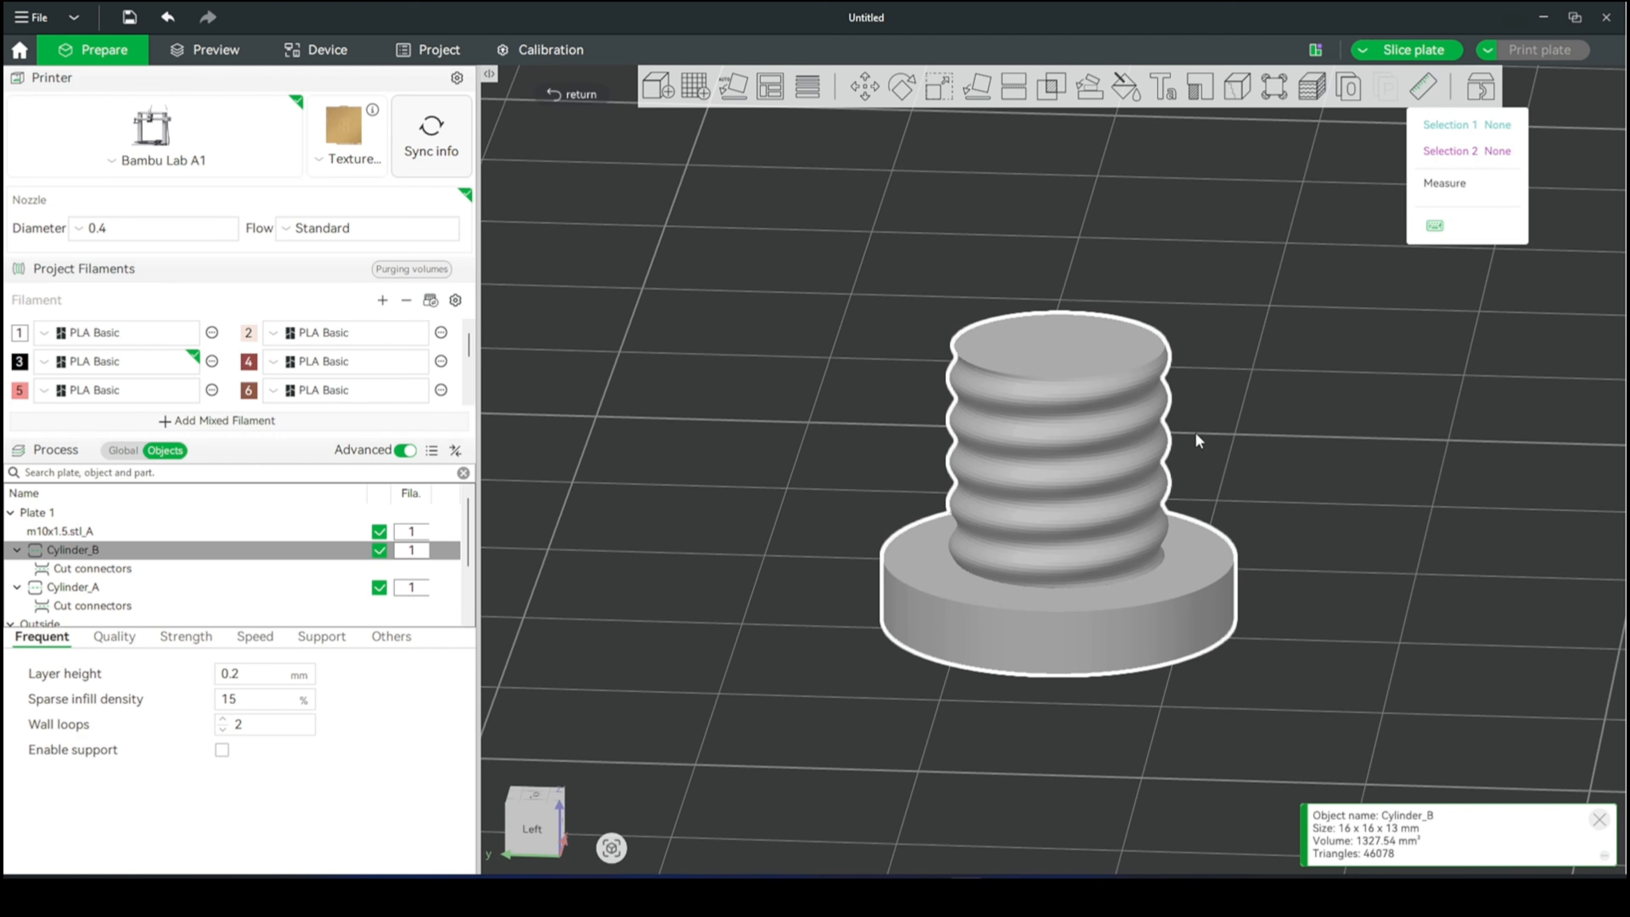
scroll(1076, 463, up, 3)
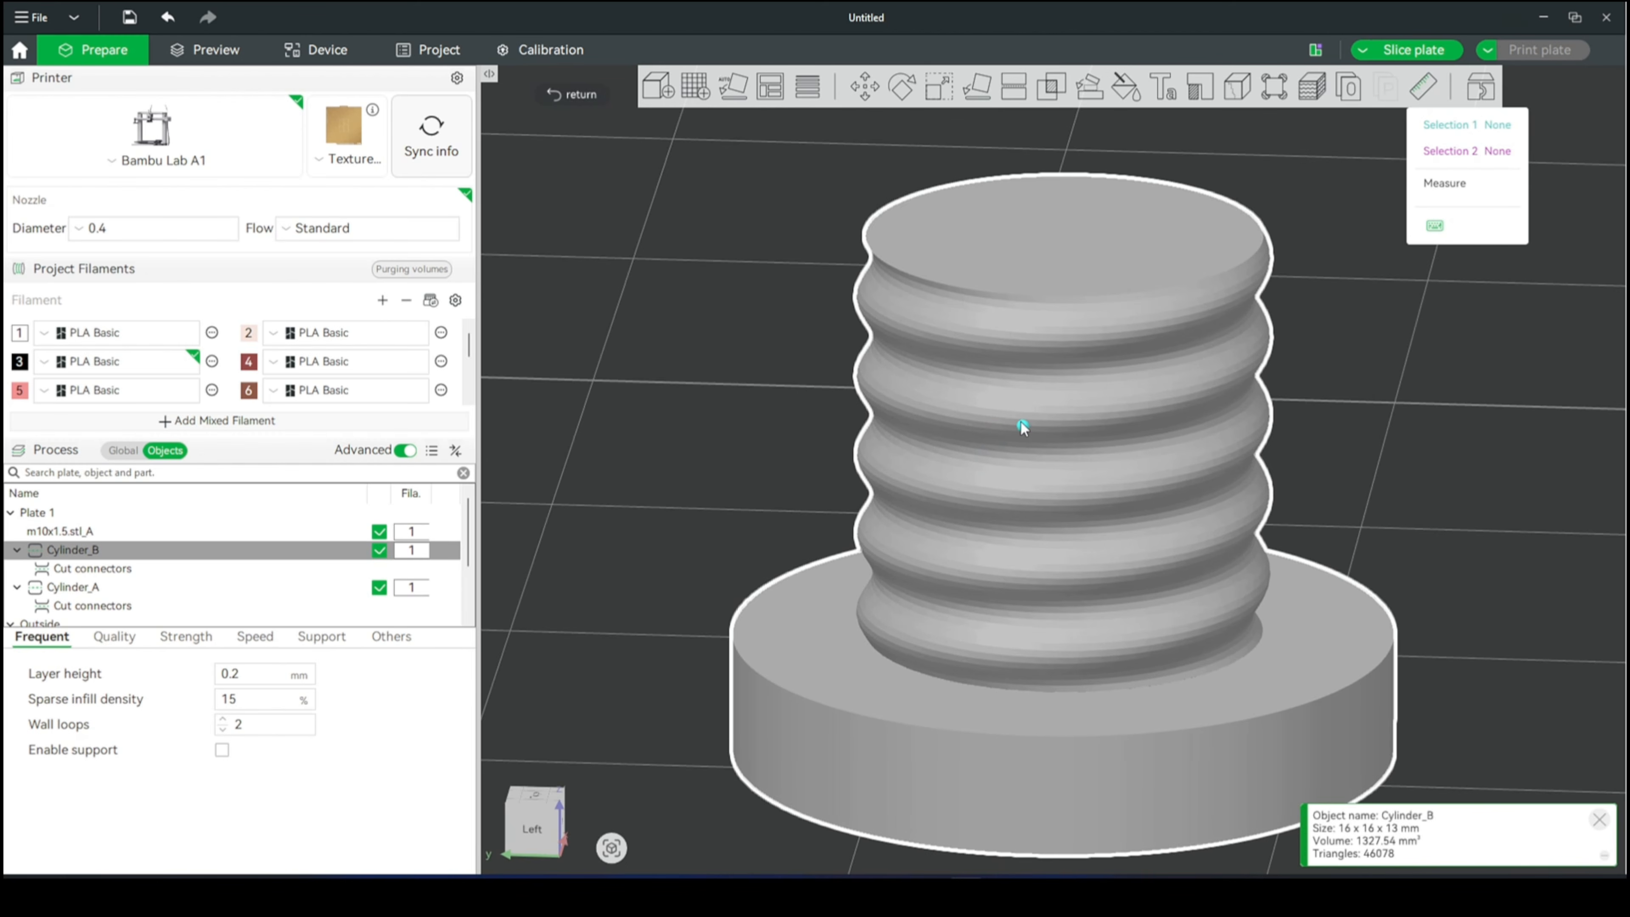
click(1022, 426)
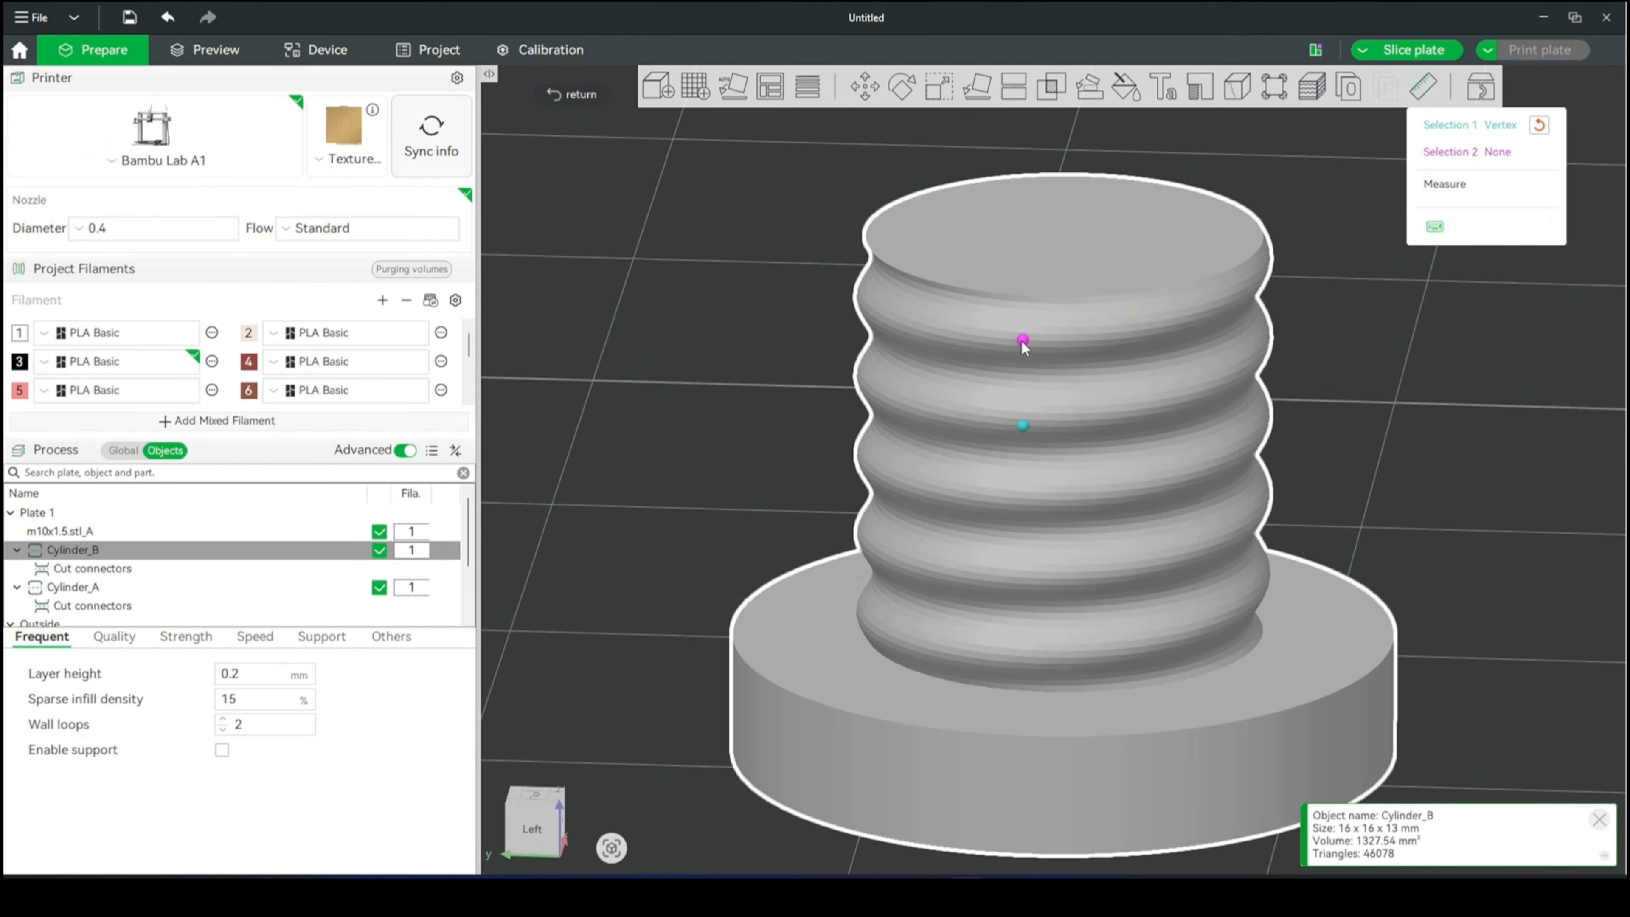
click(1022, 340)
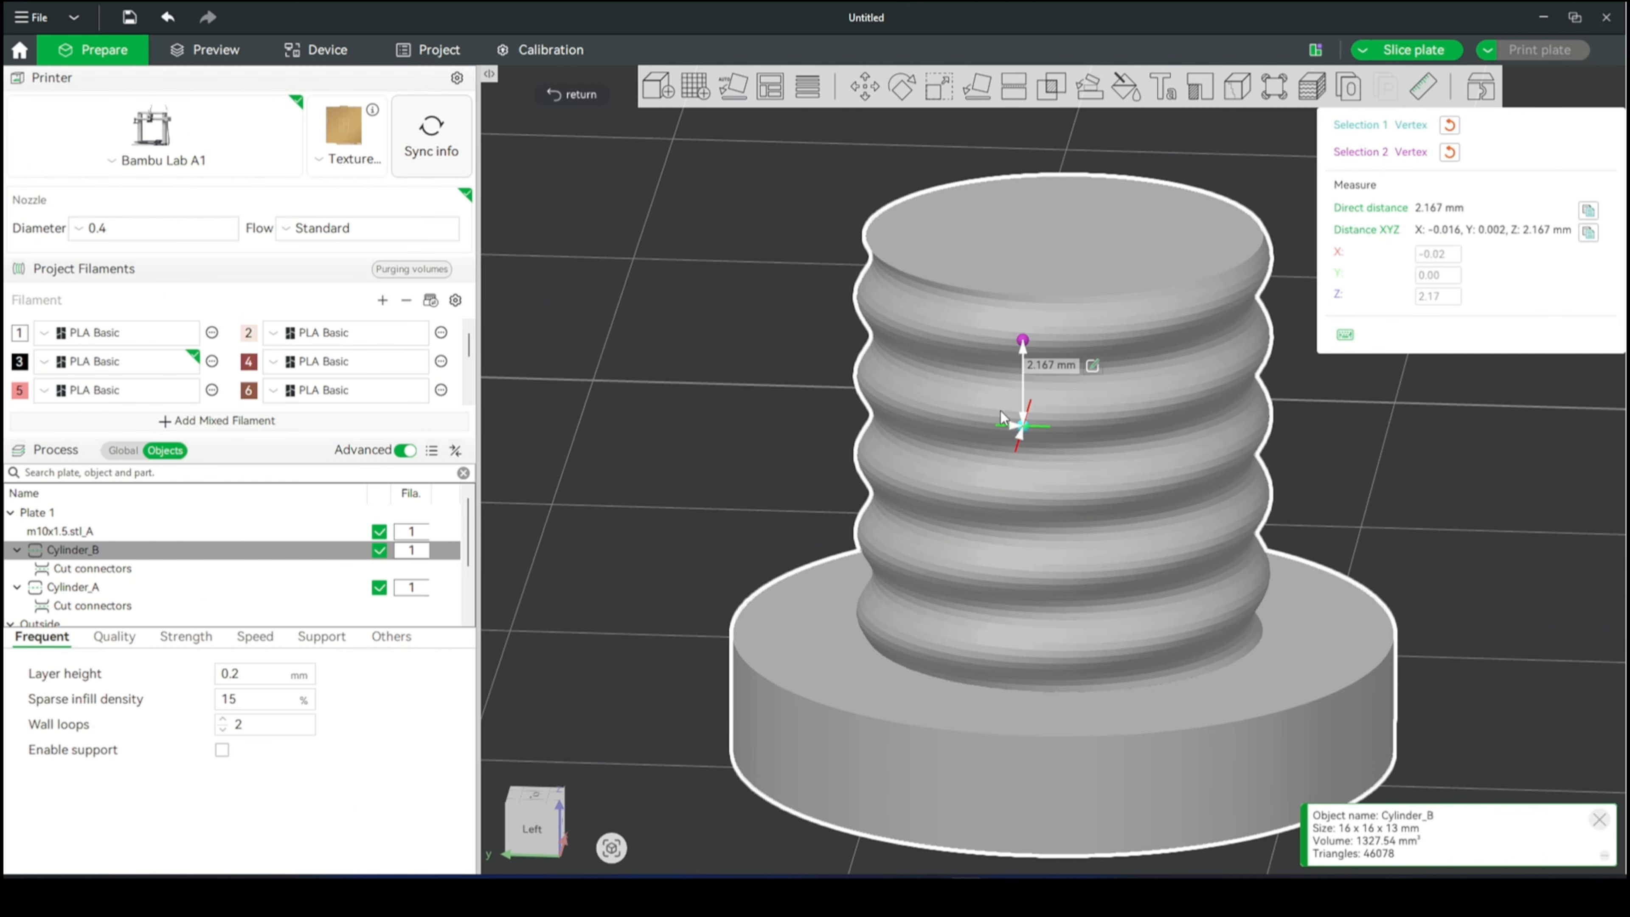
scroll(982, 388, up, 1)
scroll(980, 382, up, 1)
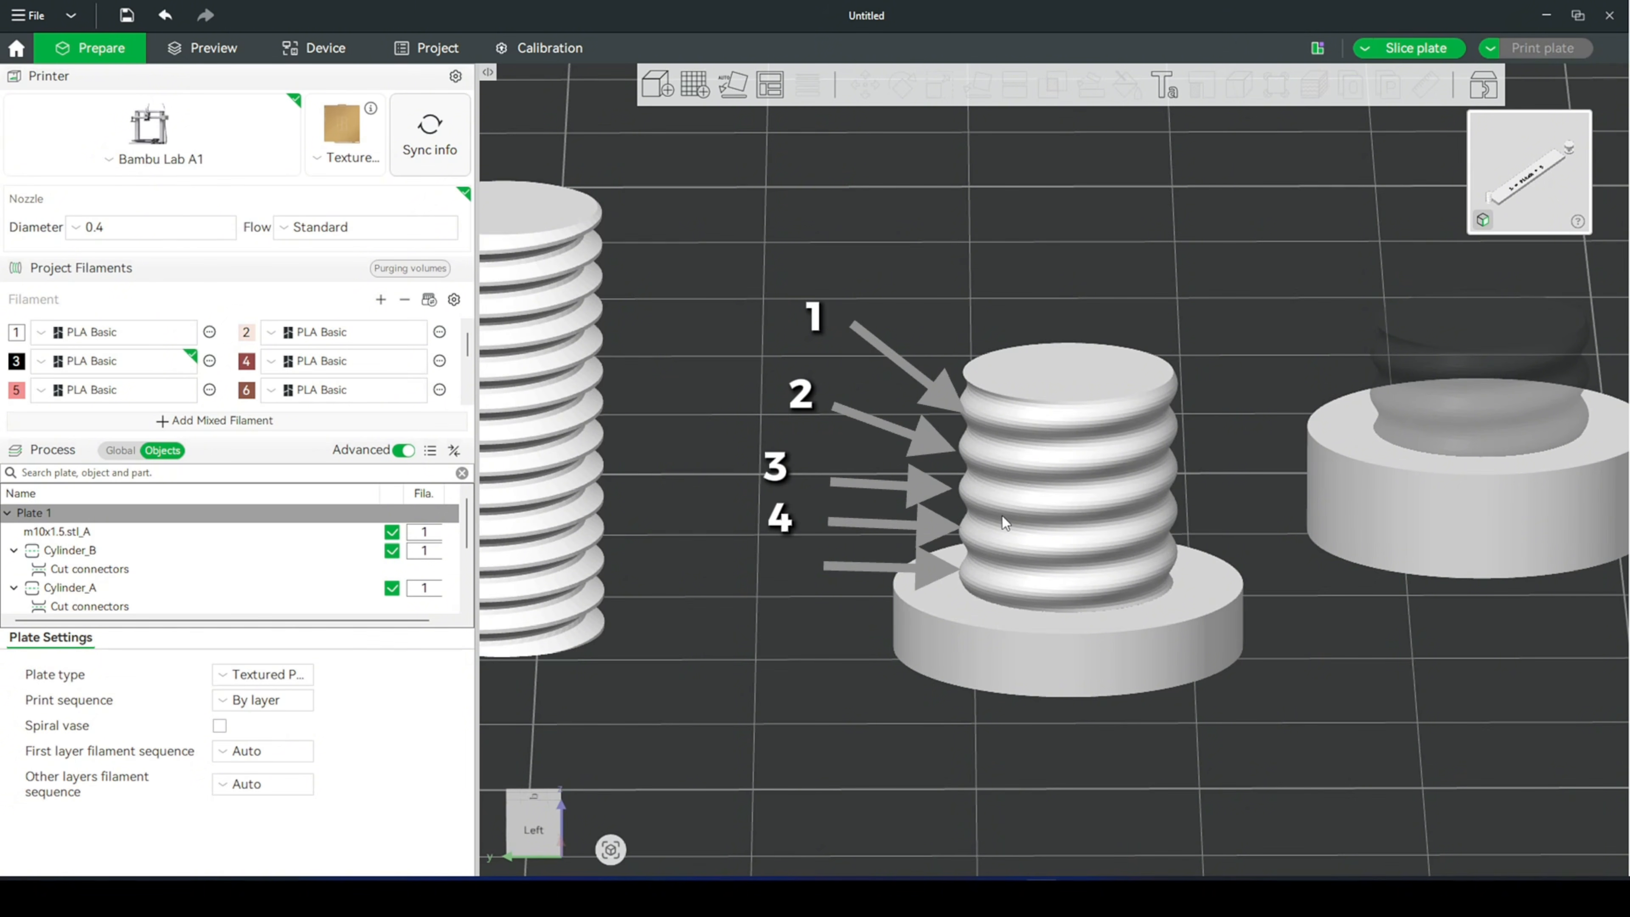
- Select the Cylinder_B bolt between the threaded rod and the nut
click(1121, 517)
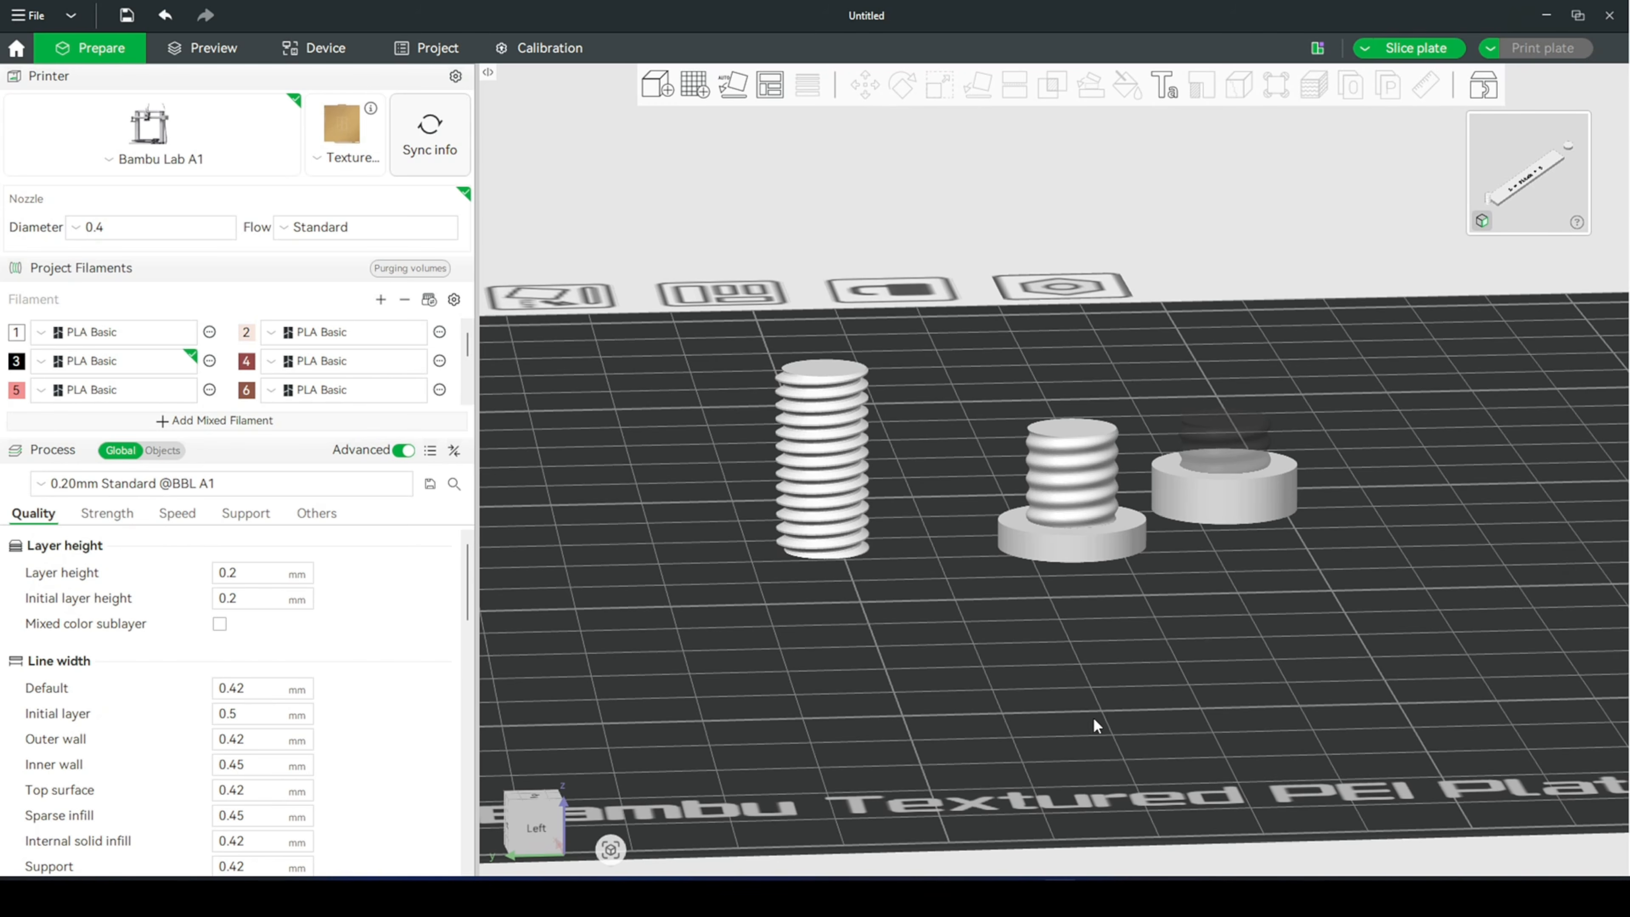
drag(1127, 744, 1112, 748)
click(1070, 476)
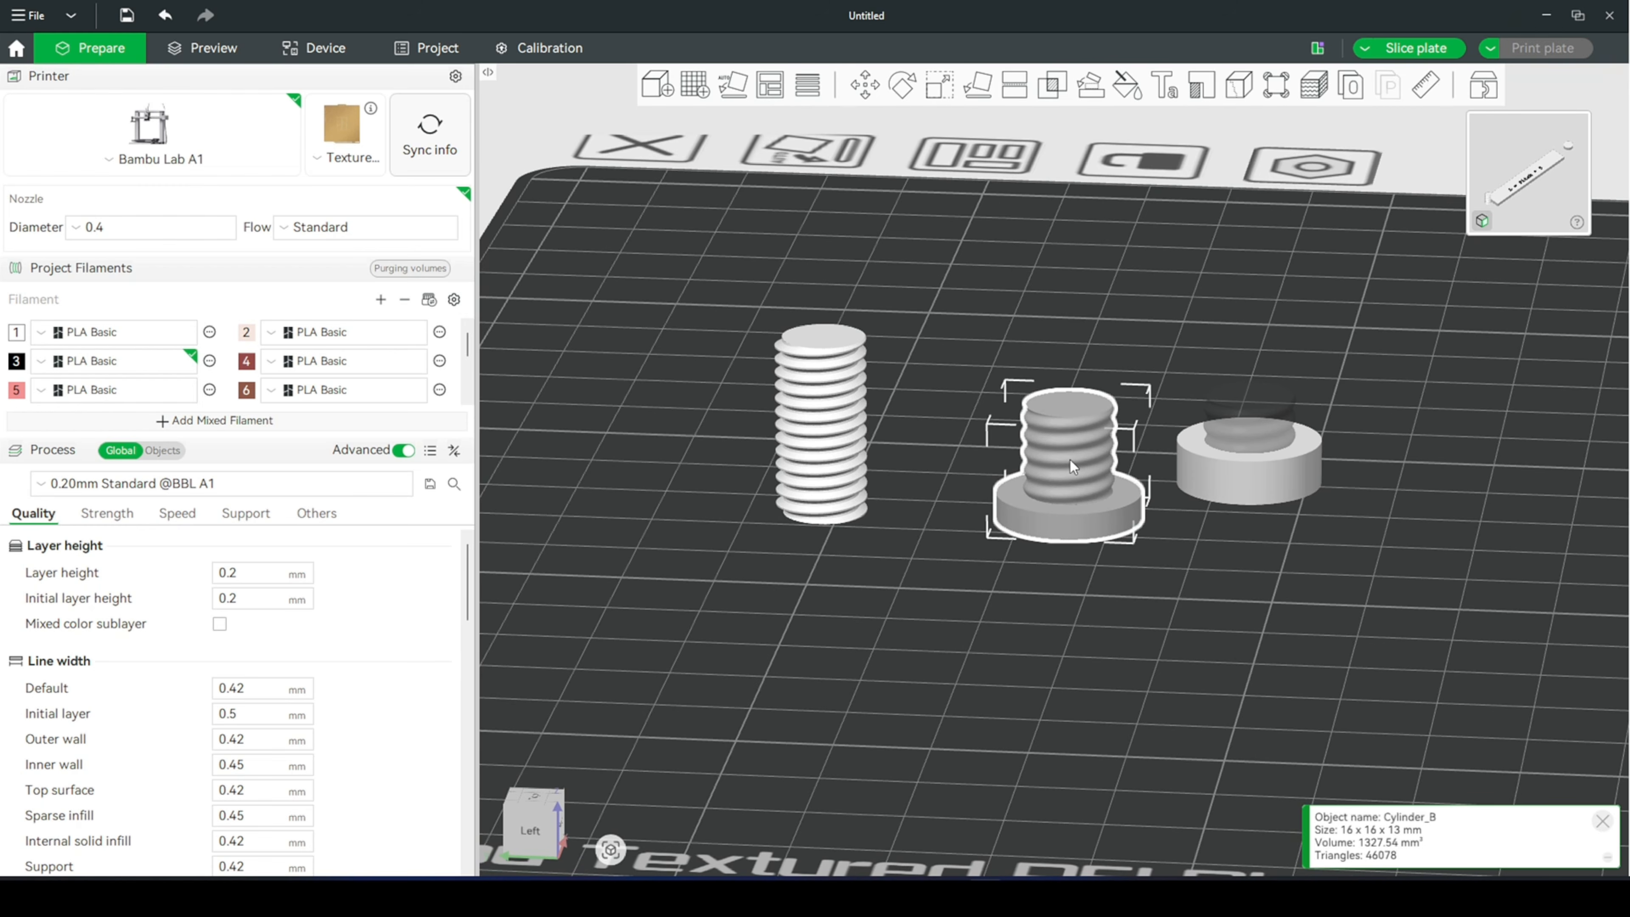
- Move the Cylinder_B bolt's threaded connector off its head, placing it in front of the head on the plate
drag(1072, 452, 1014, 576)
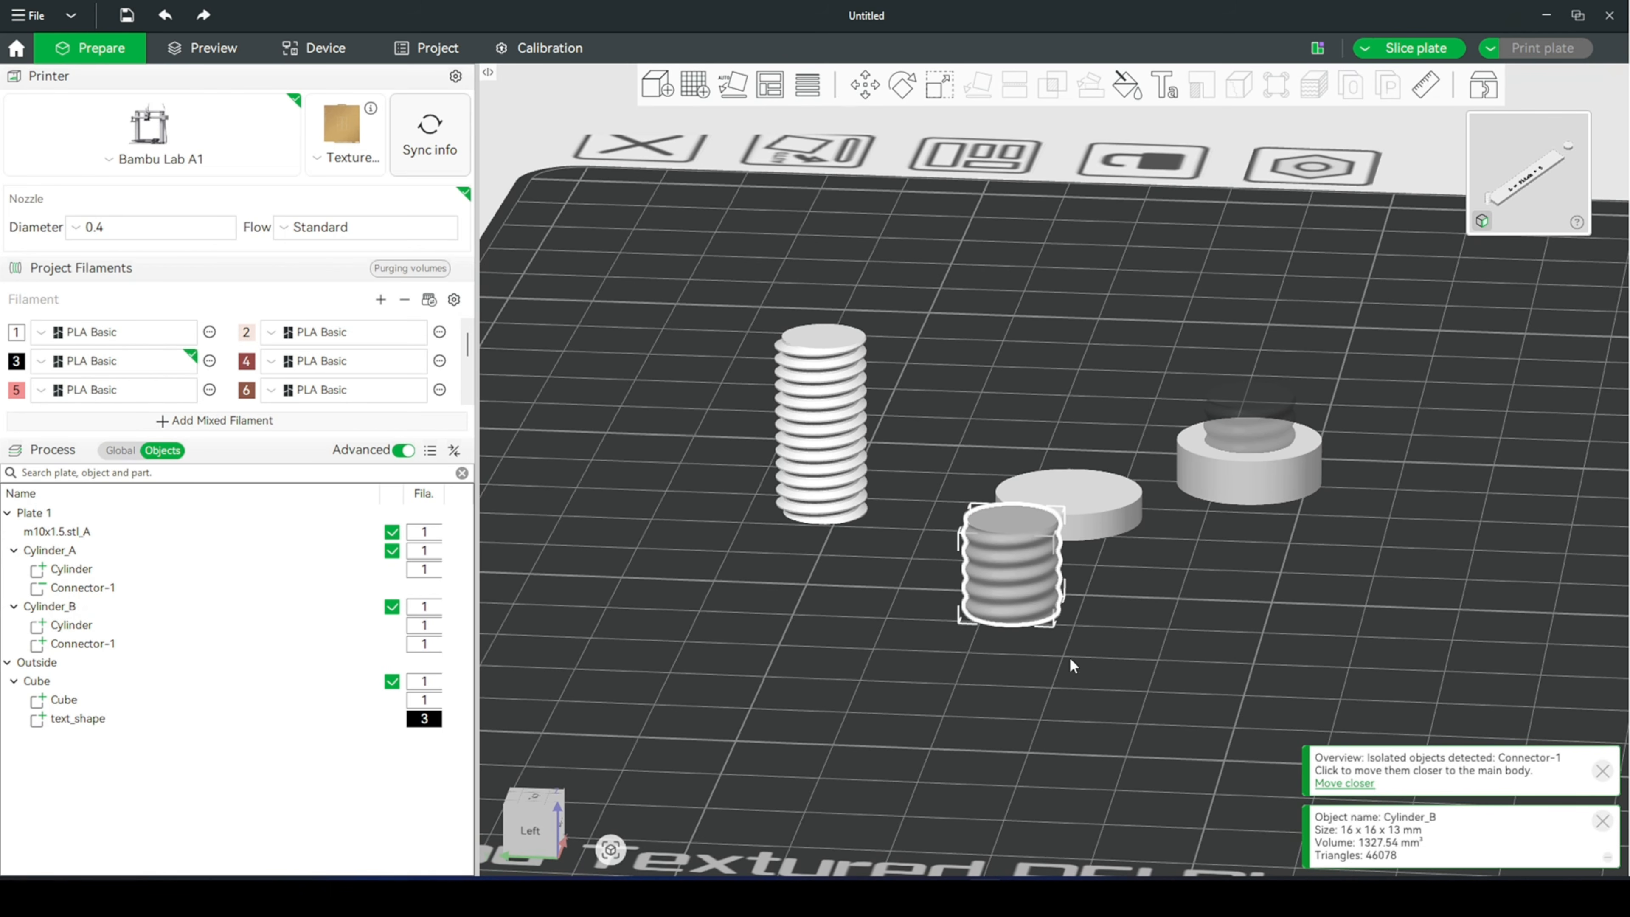
click(1077, 681)
click(1025, 585)
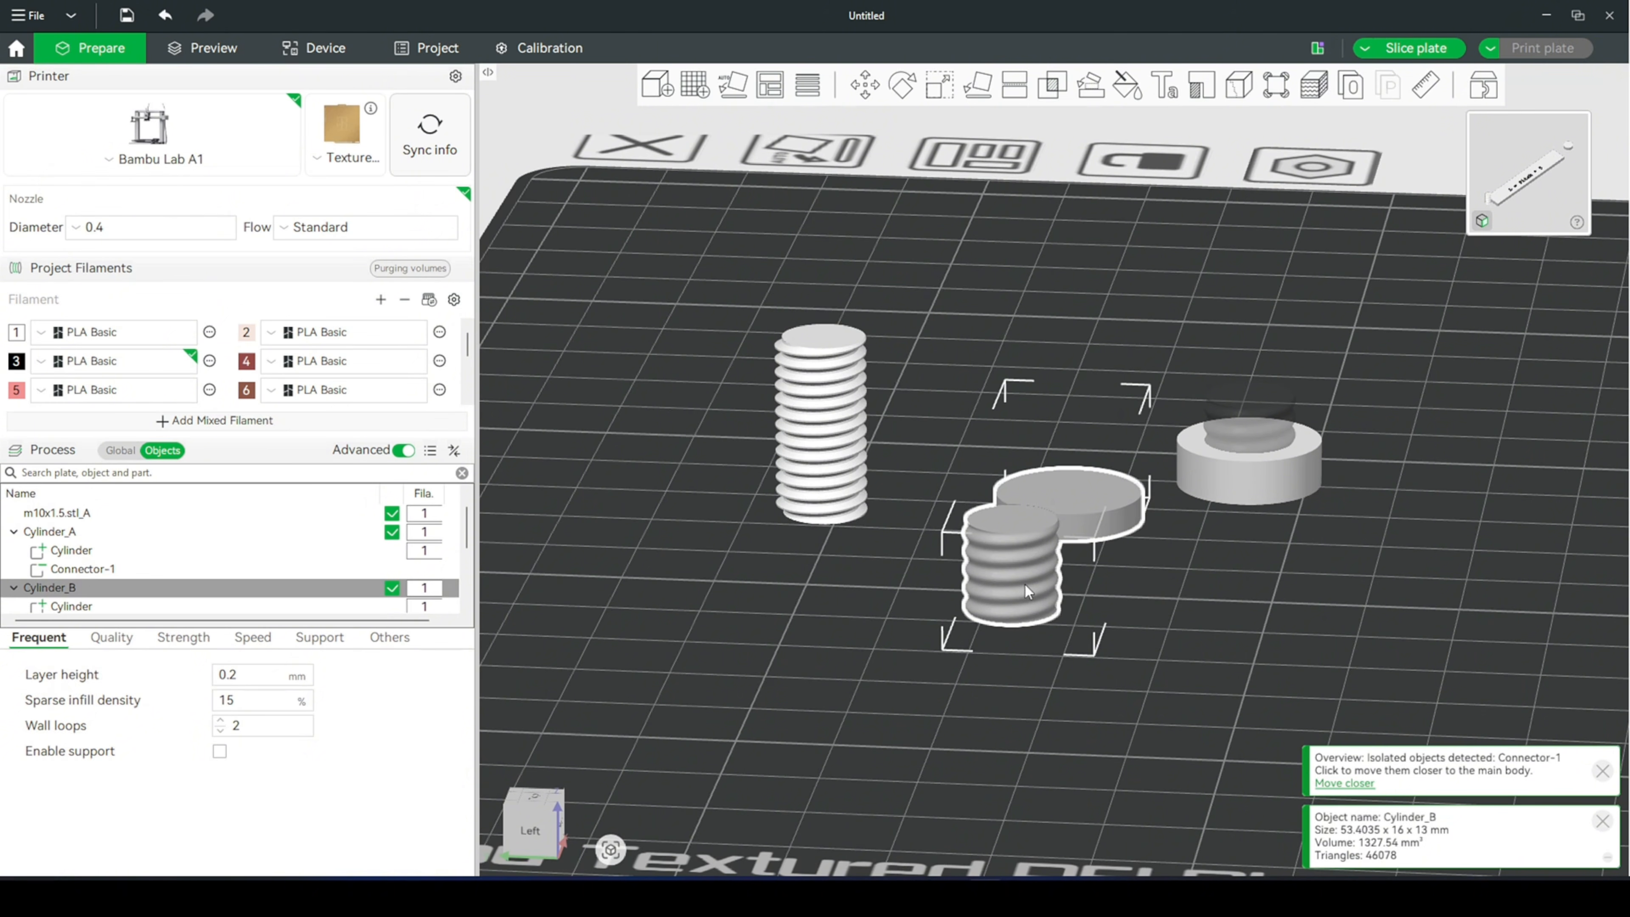
- Stretch the separated threaded connector of Cylinder_B to a Z size of 15 mm, without uniform scaling
click(1023, 584)
key(s)
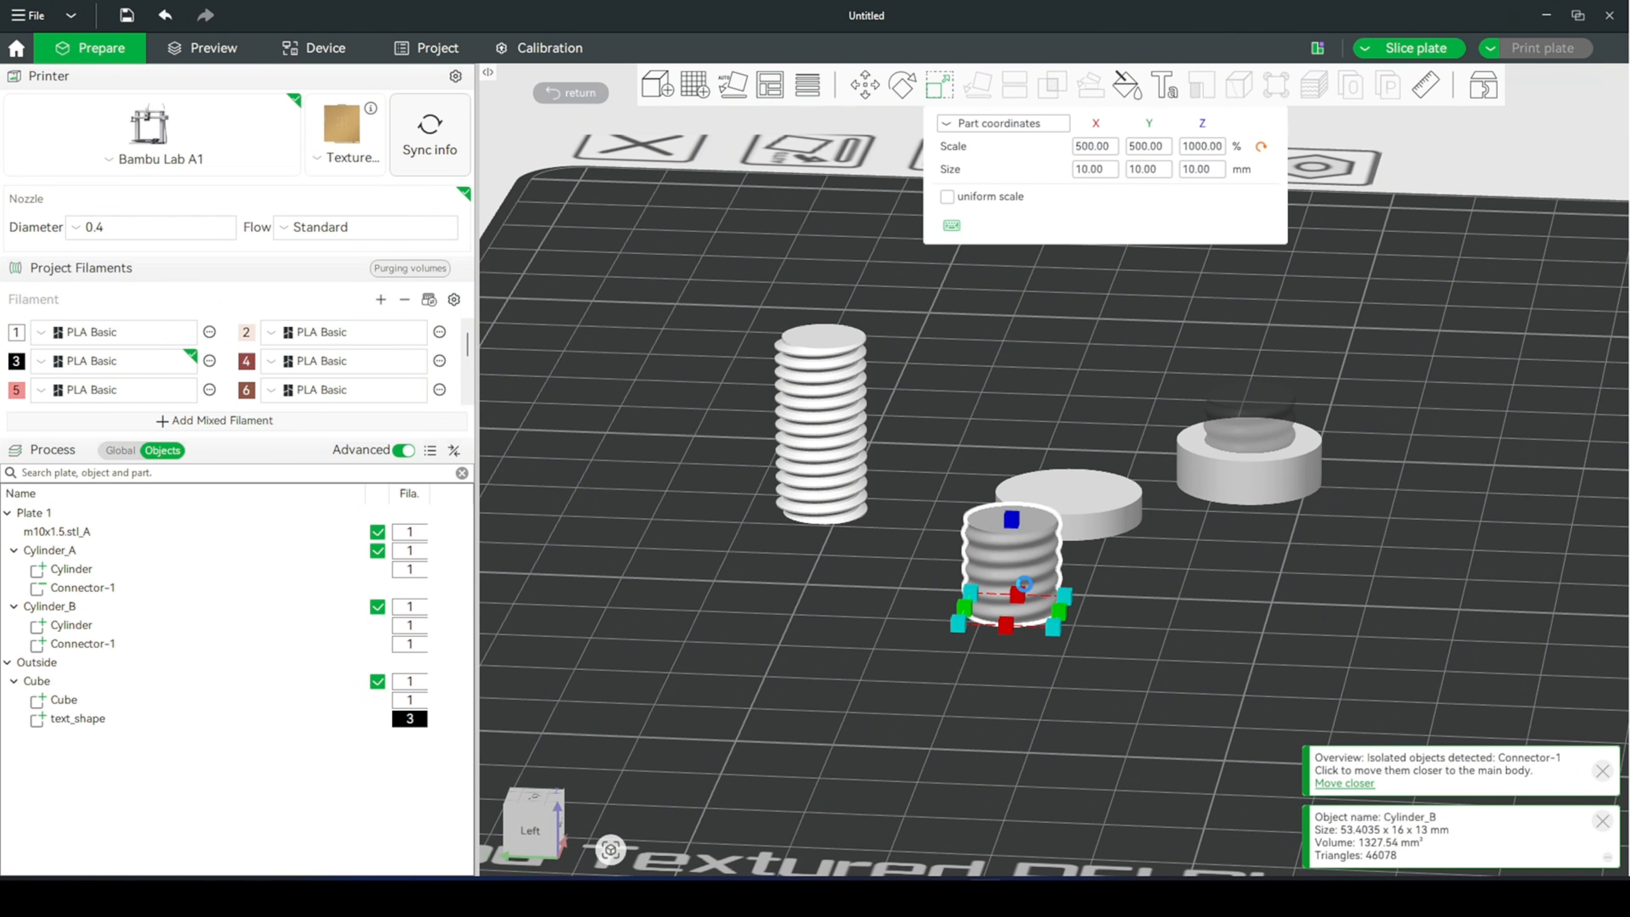
click(1209, 173)
key(Return)
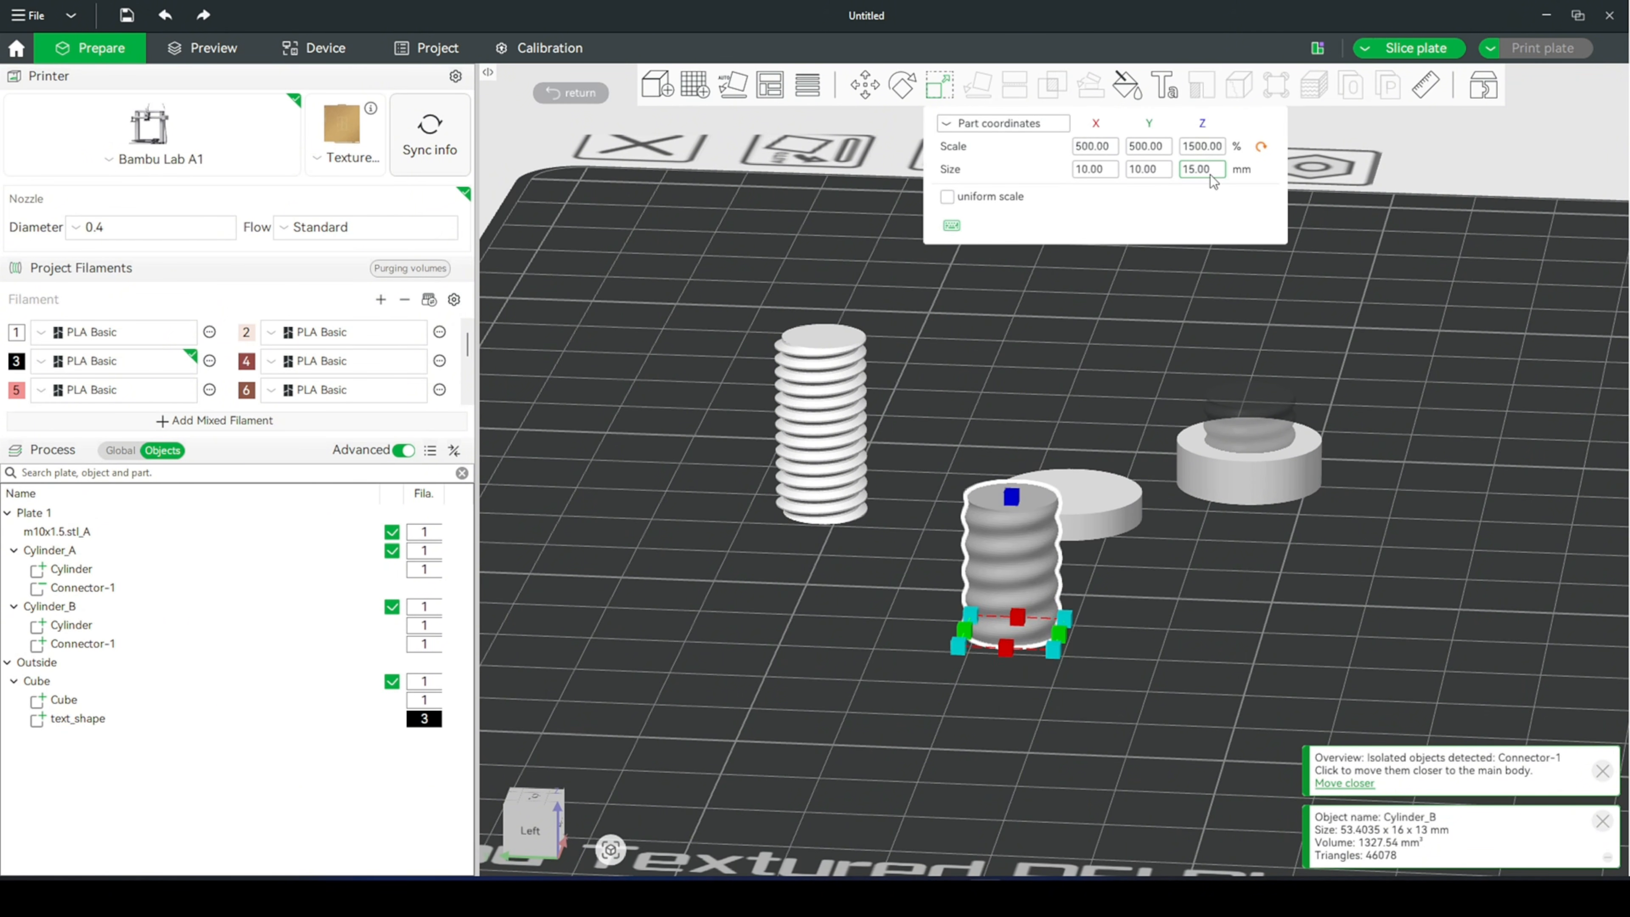
click(1176, 632)
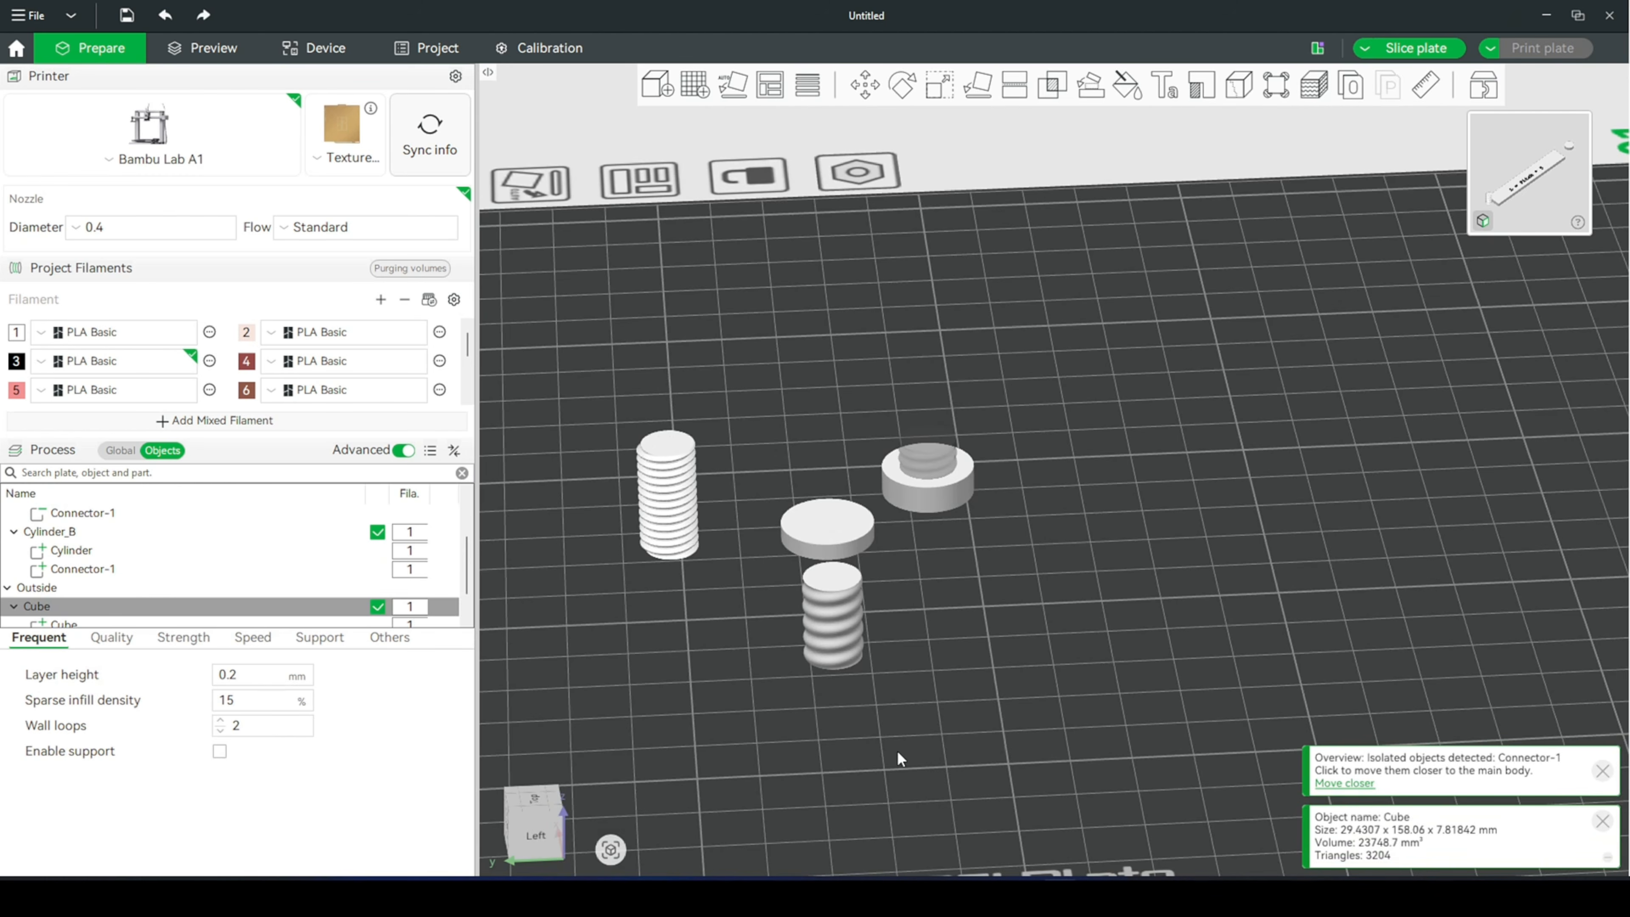
- Move the "L = Pitch * 5" text block onto the plate in front of the threaded parts
click(928, 742)
click(860, 652)
click(987, 663)
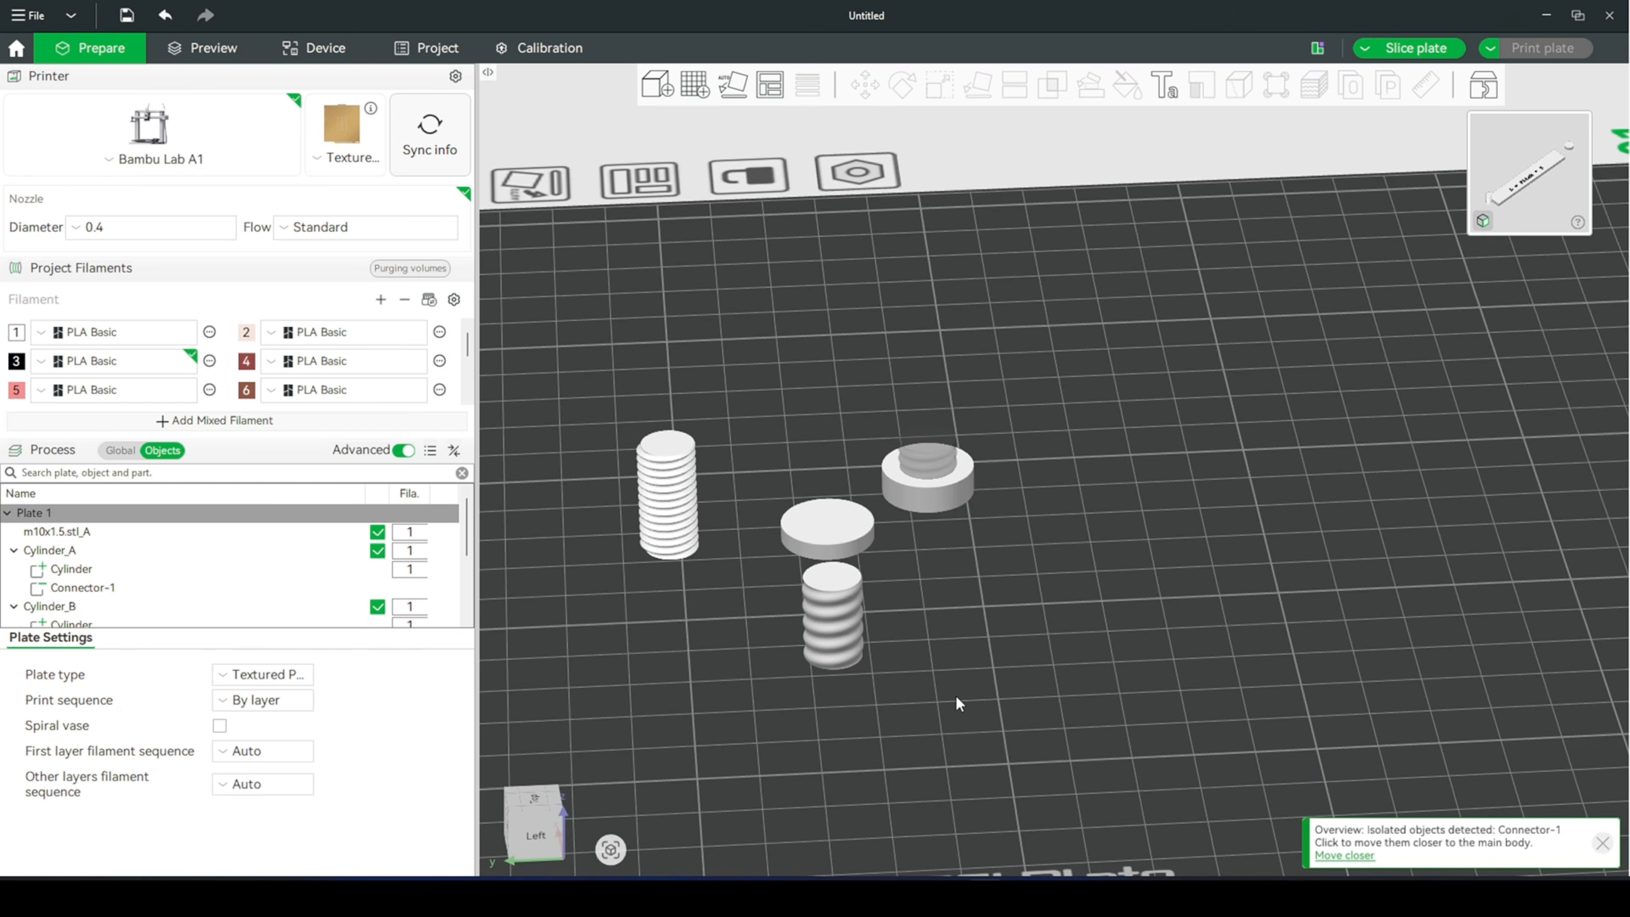
scroll(955, 695, down, 5)
scroll(1026, 738, down, 2)
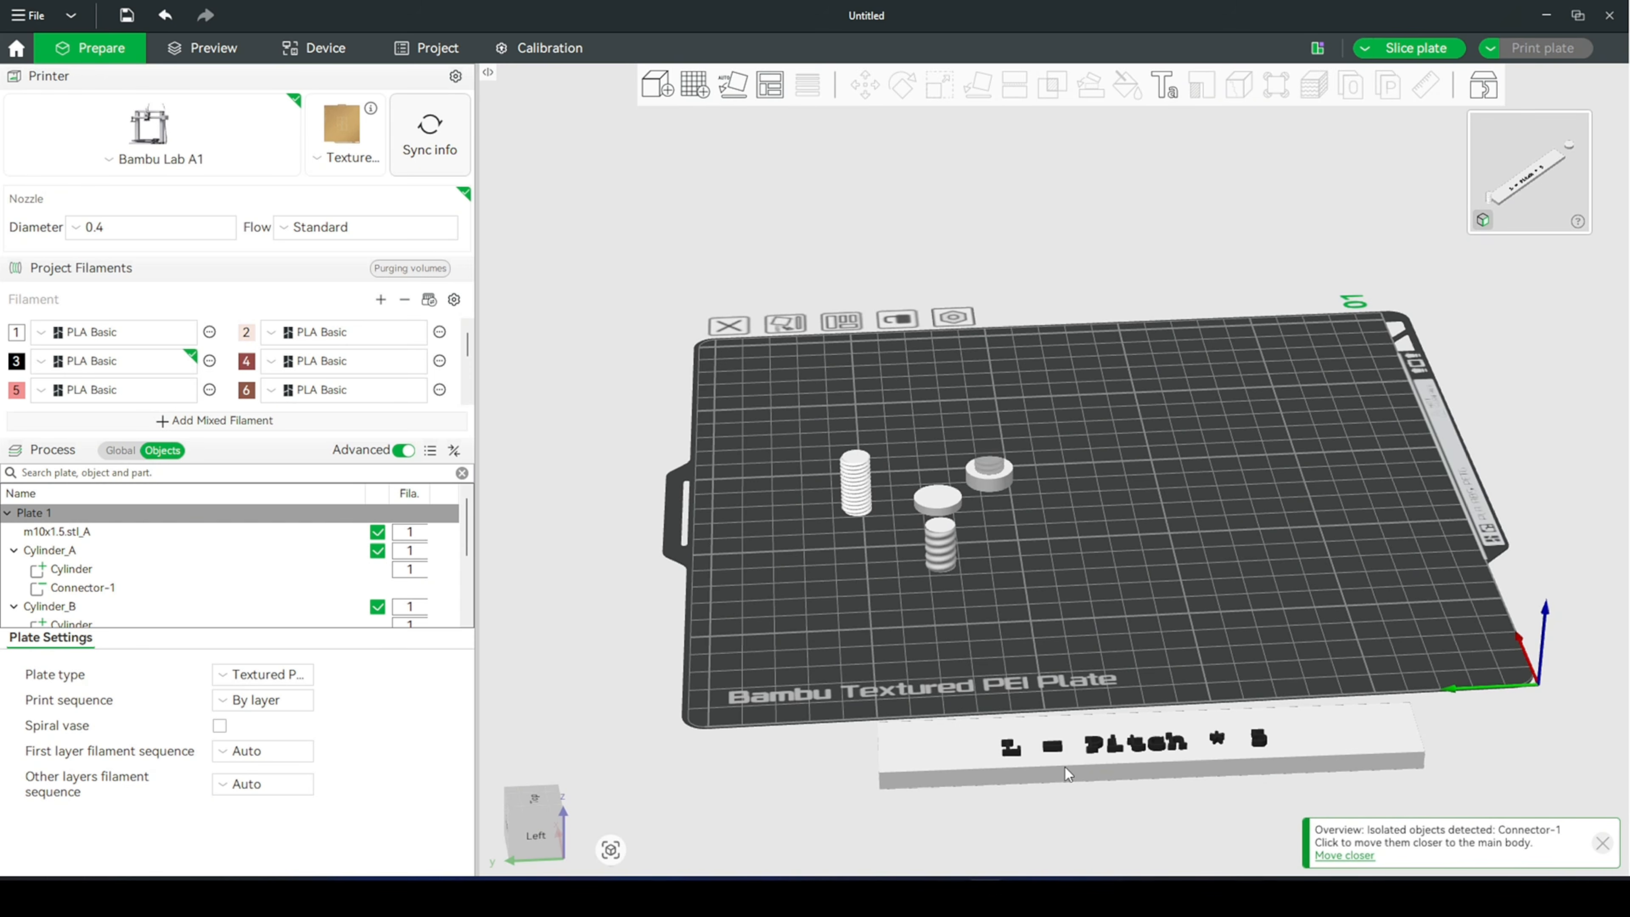
drag(1098, 758, 1064, 634)
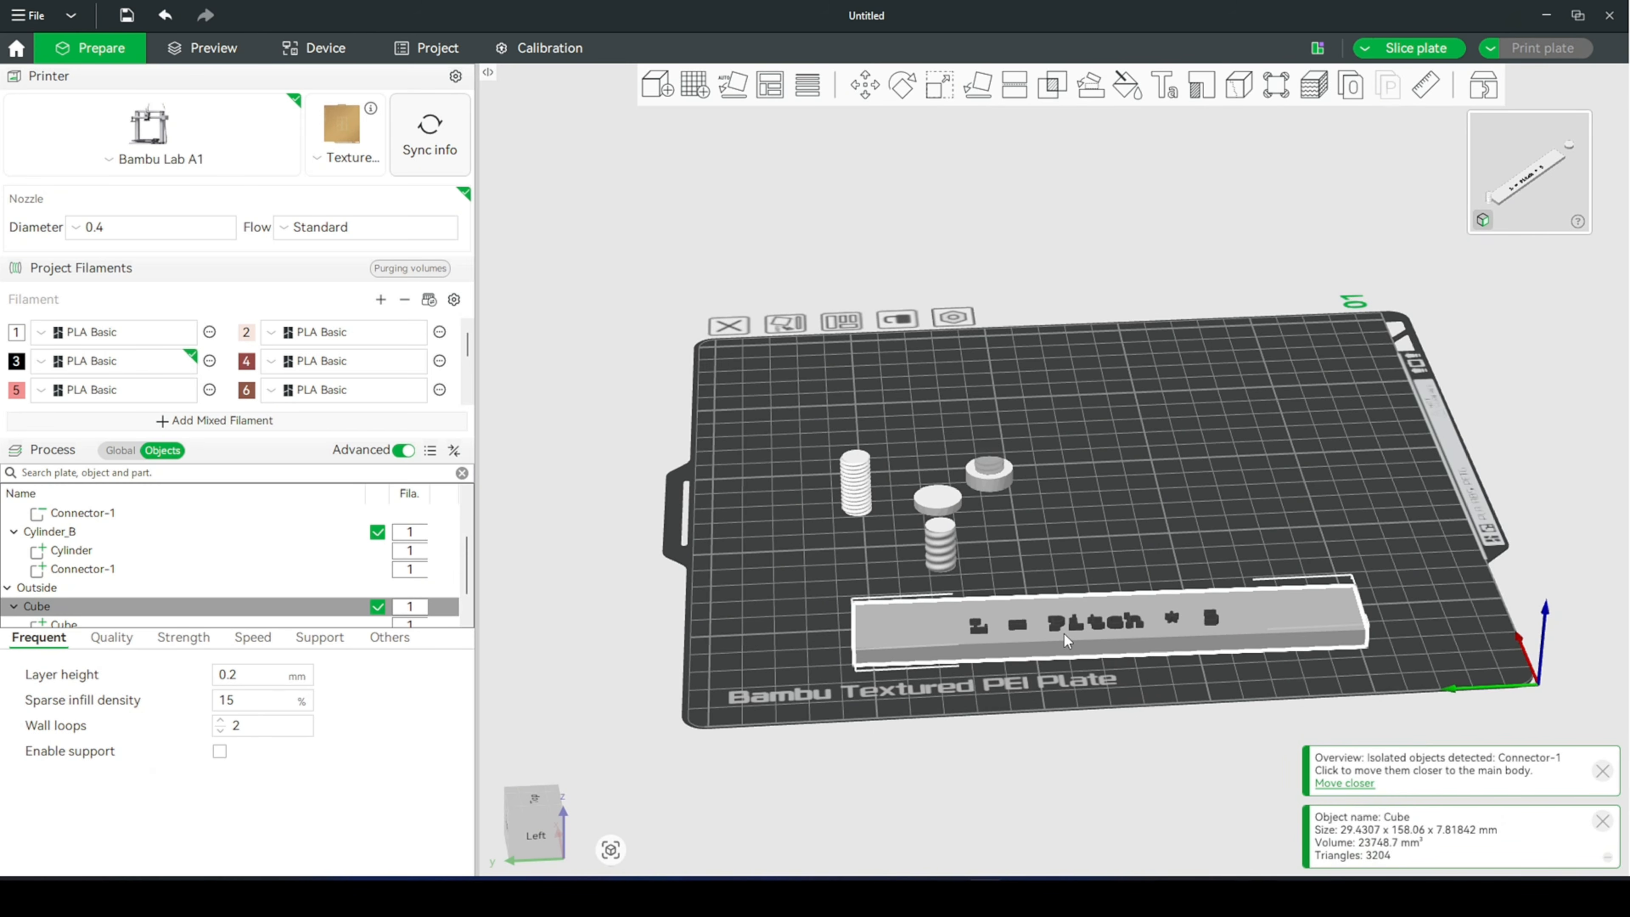
click(1061, 669)
scroll(1072, 676, up, 4)
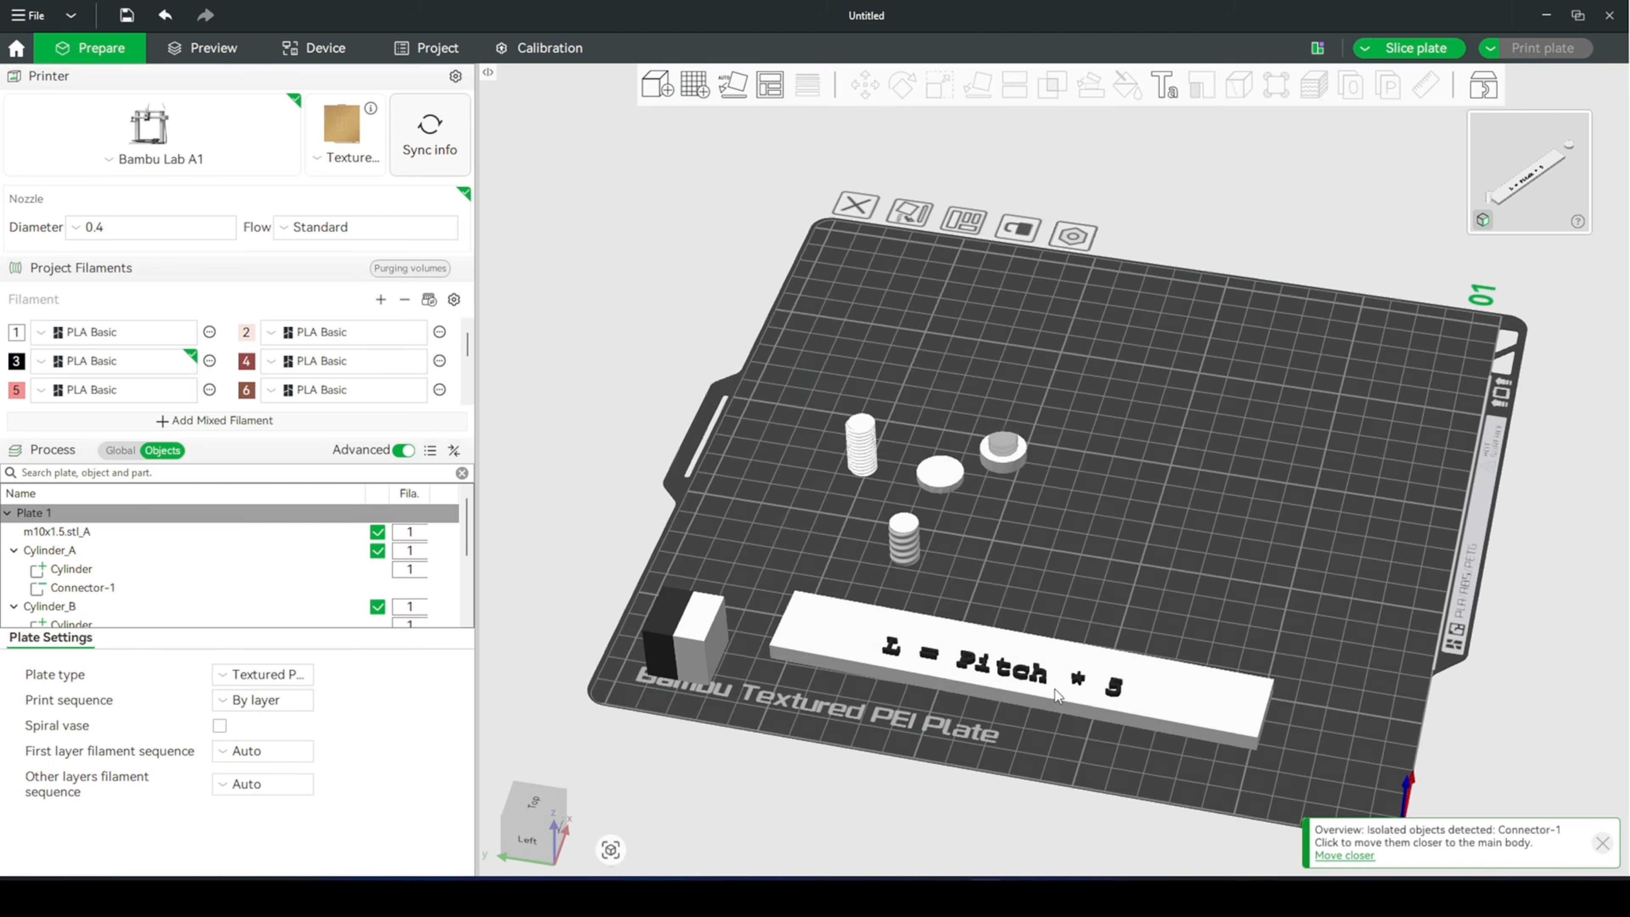
scroll(1205, 678, up, 3)
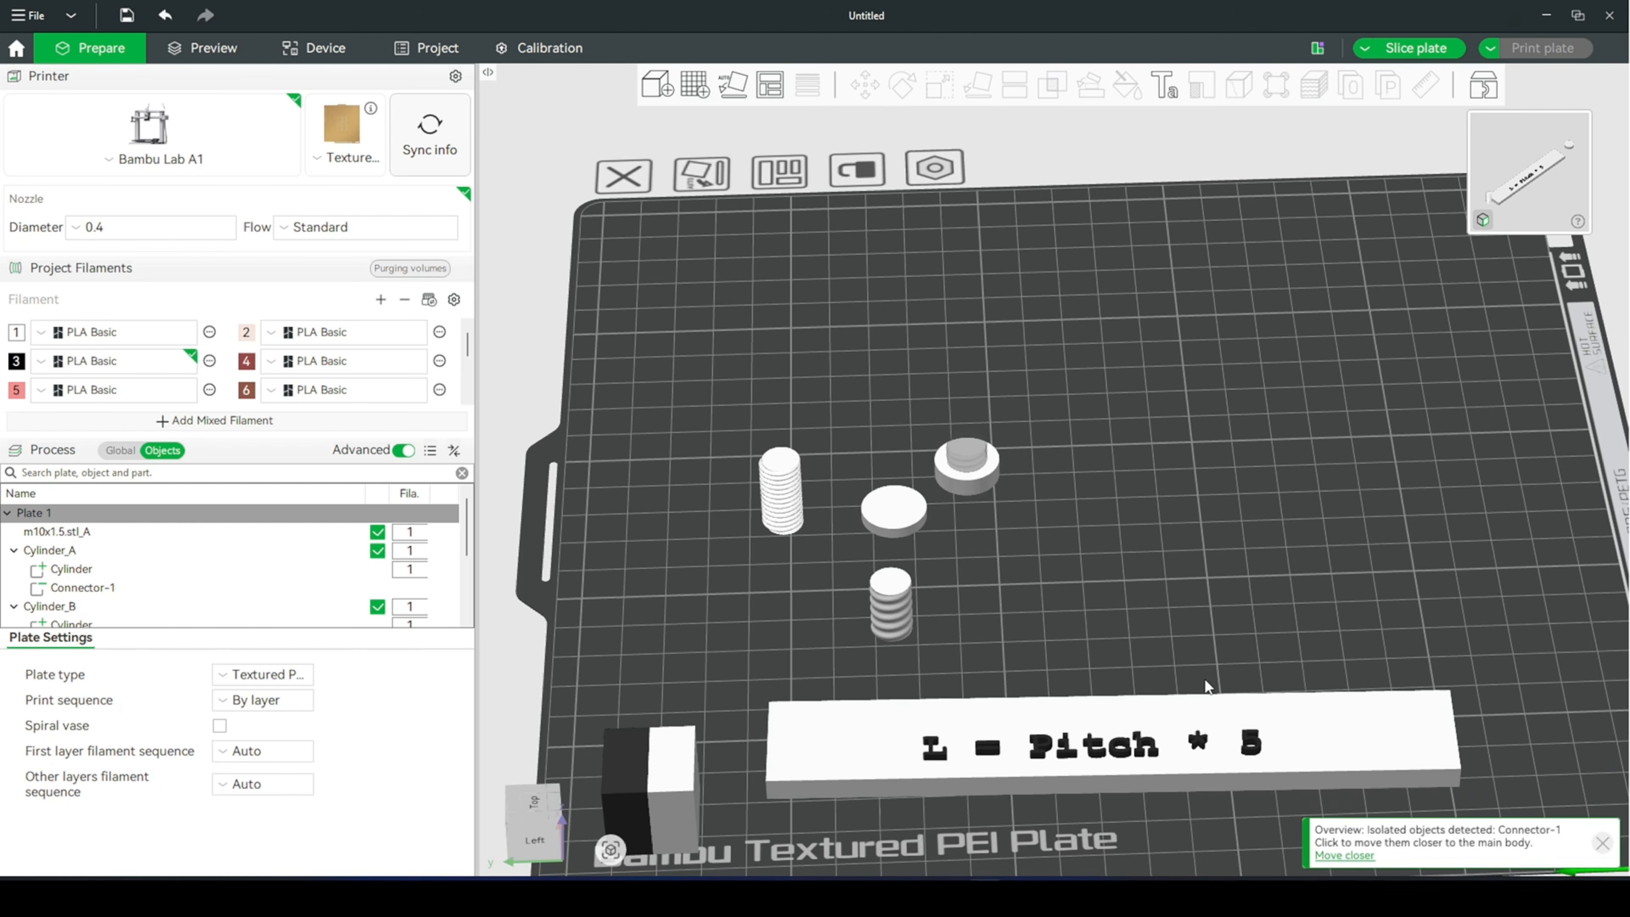
click(1184, 765)
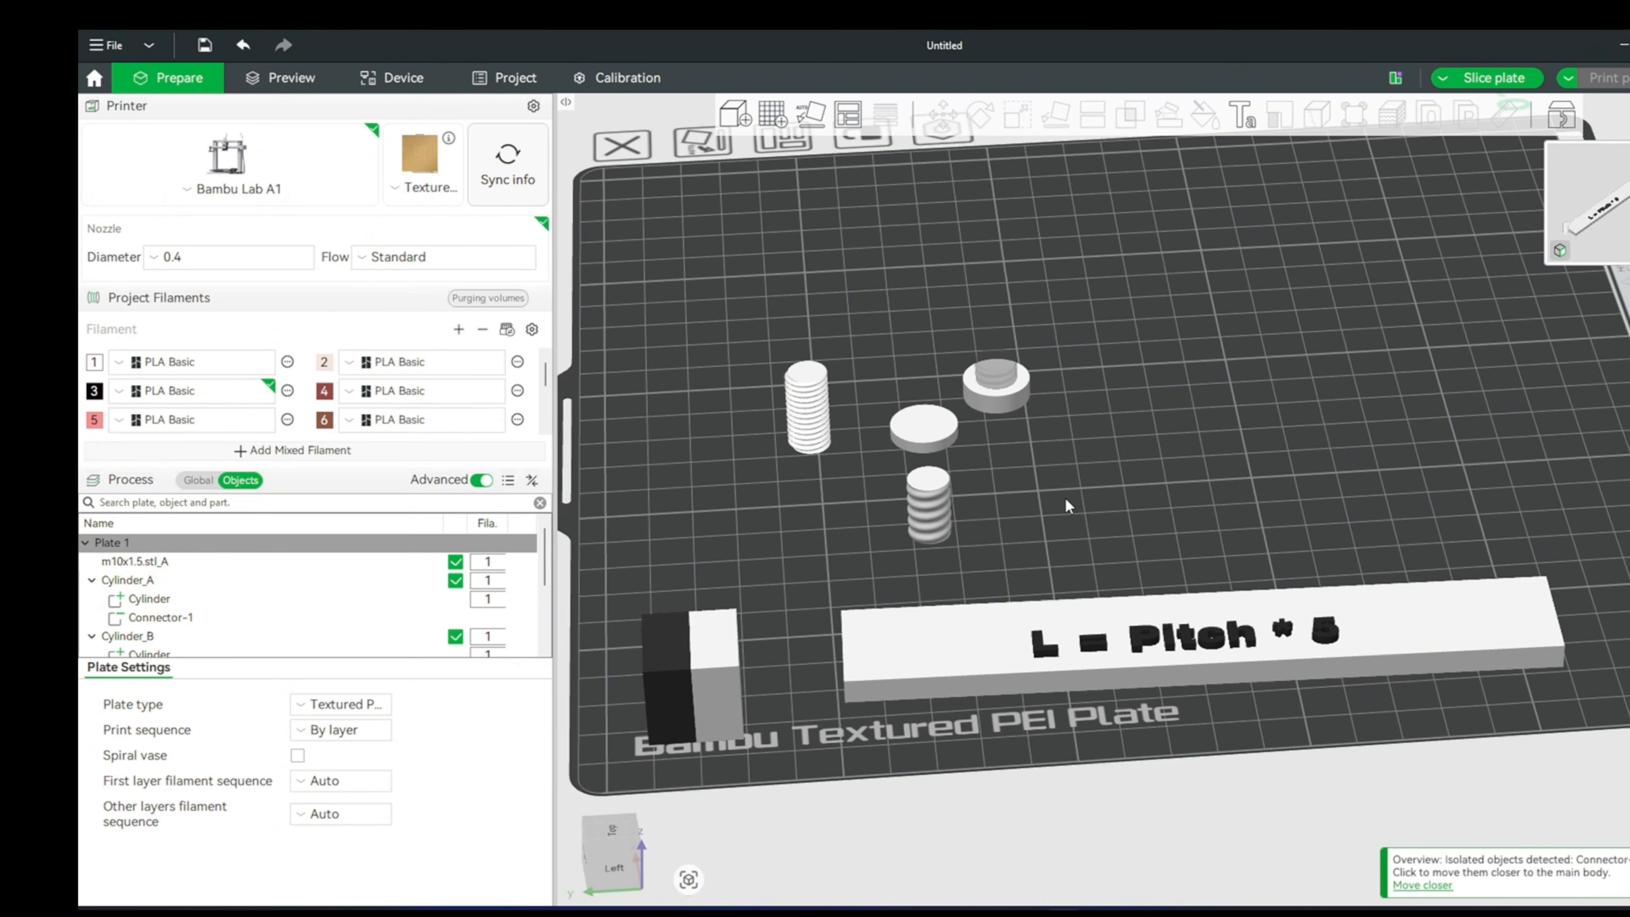
- Delete the whole Cylinder_B bolt, including its head and the separated threaded part
drag(1067, 505, 965, 509)
scroll(1067, 497, up, 1)
click(922, 491)
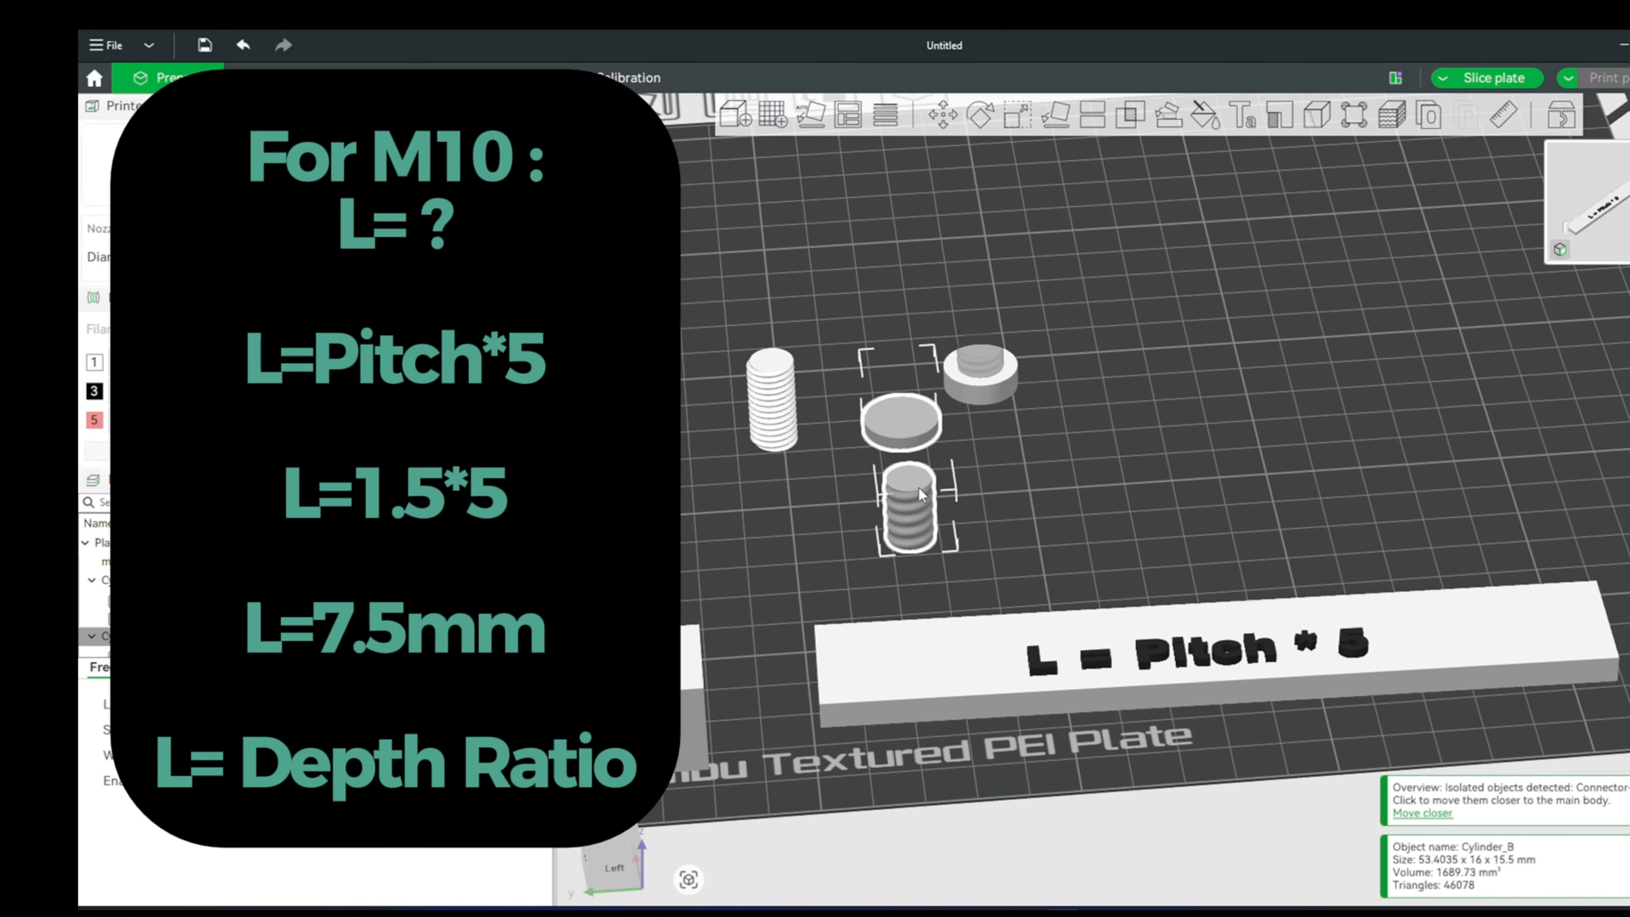
key(Delete)
- Move the Cylinder_A nut farther back on the plate to free some space
right_click(1152, 345)
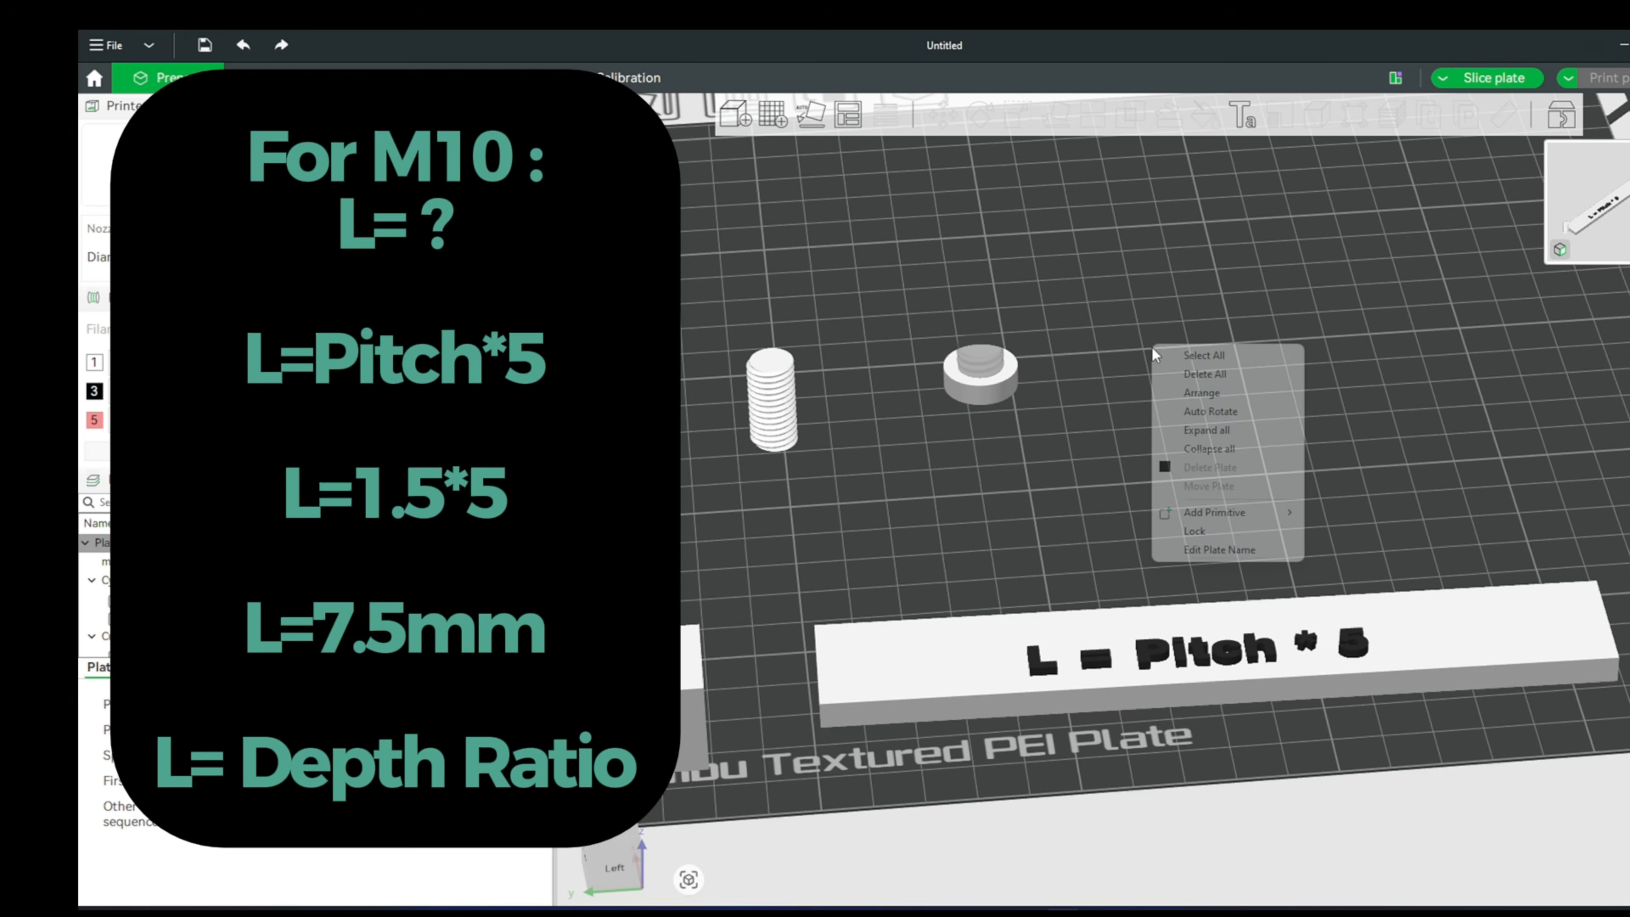
click(1206, 393)
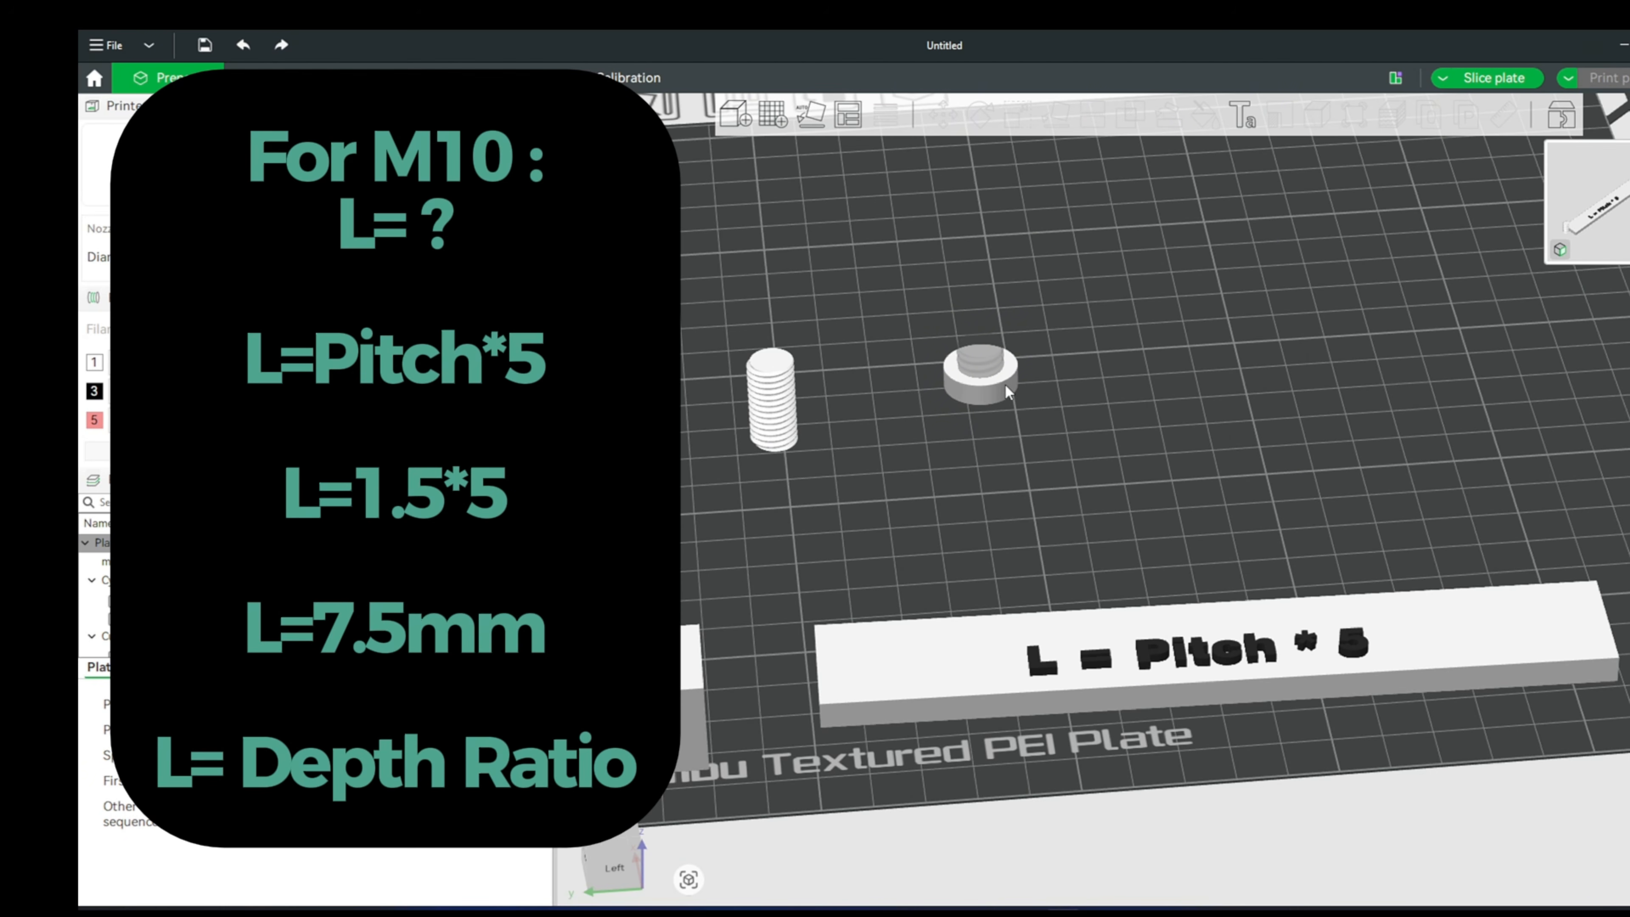
drag(1004, 384, 998, 289)
click(1121, 343)
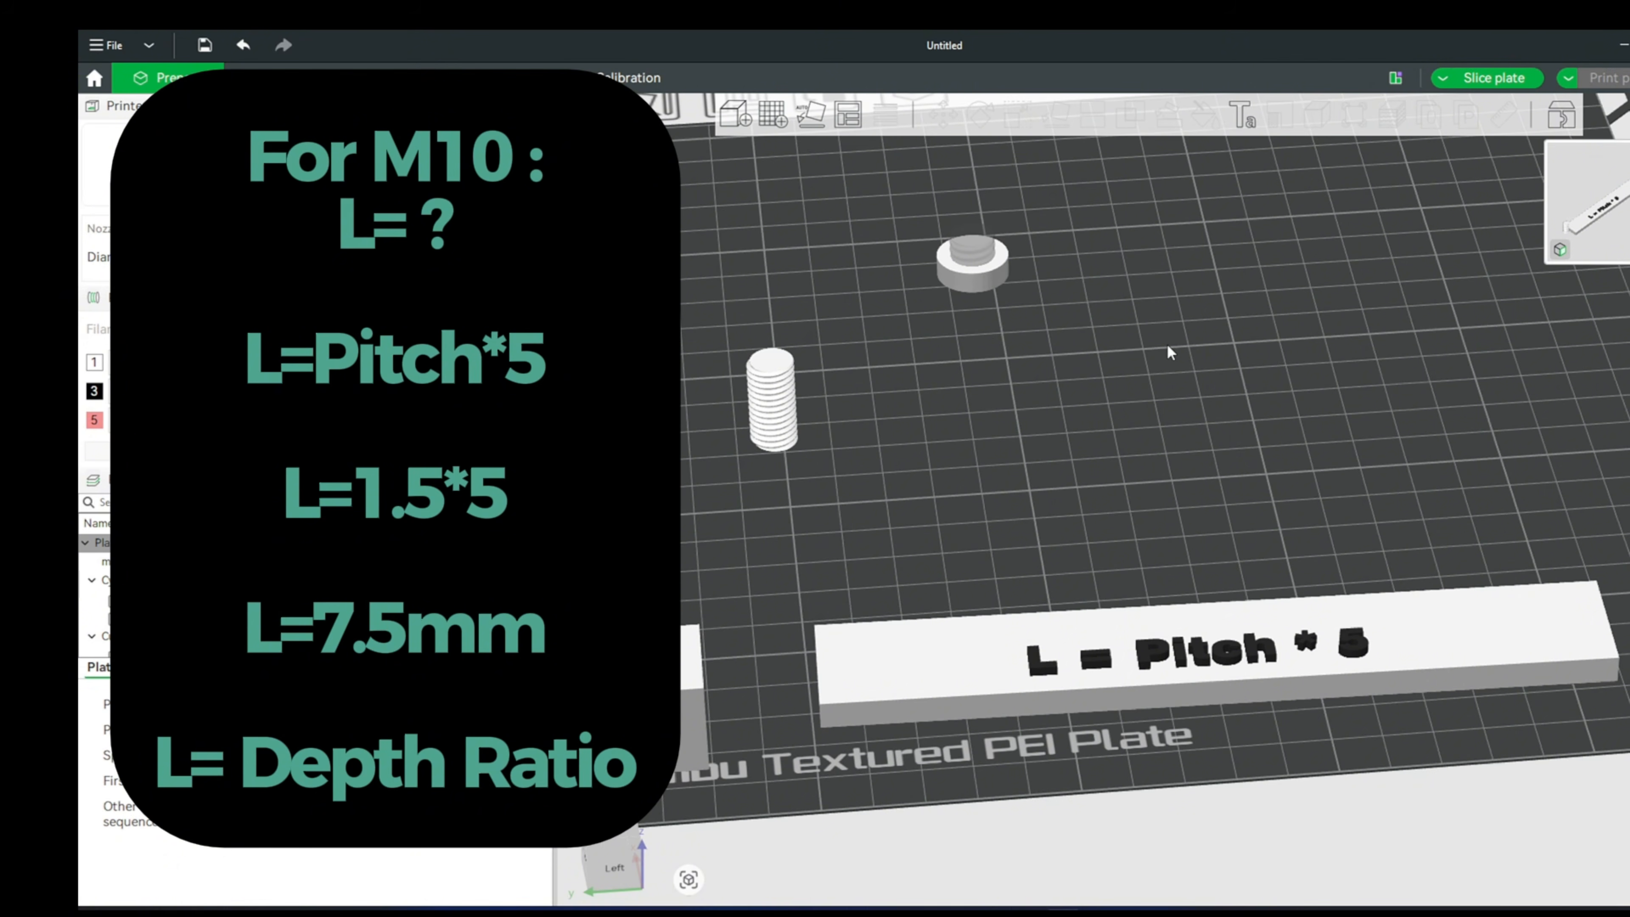
- Add a cylinder primitive to the plate
right_click(1167, 346)
mouse_move(1308, 517)
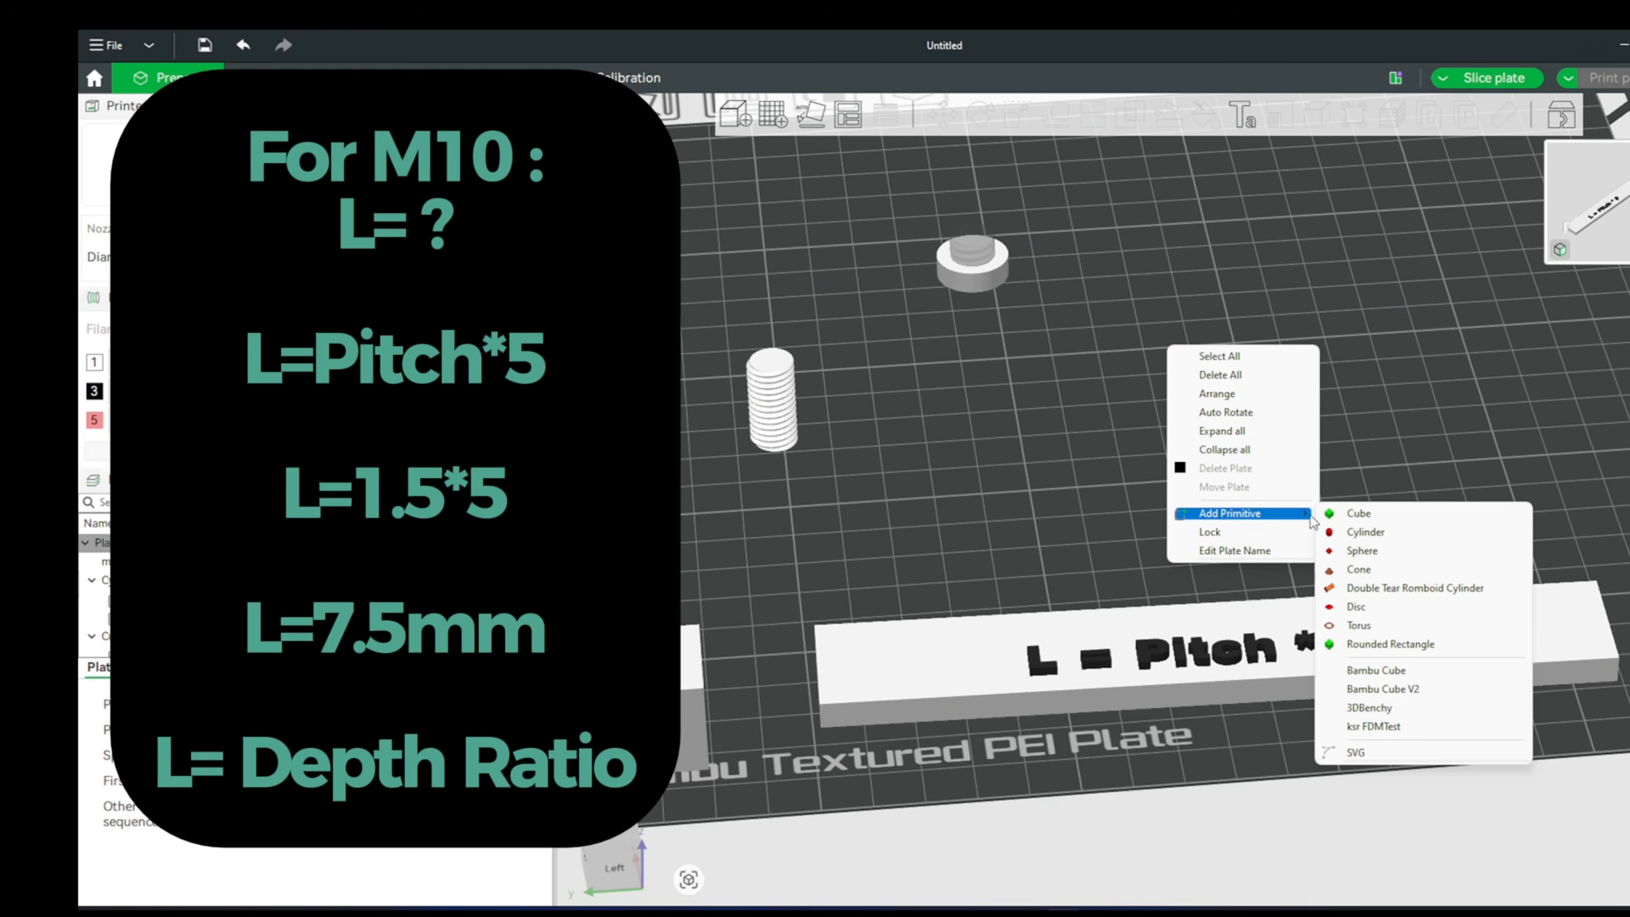
click(1365, 531)
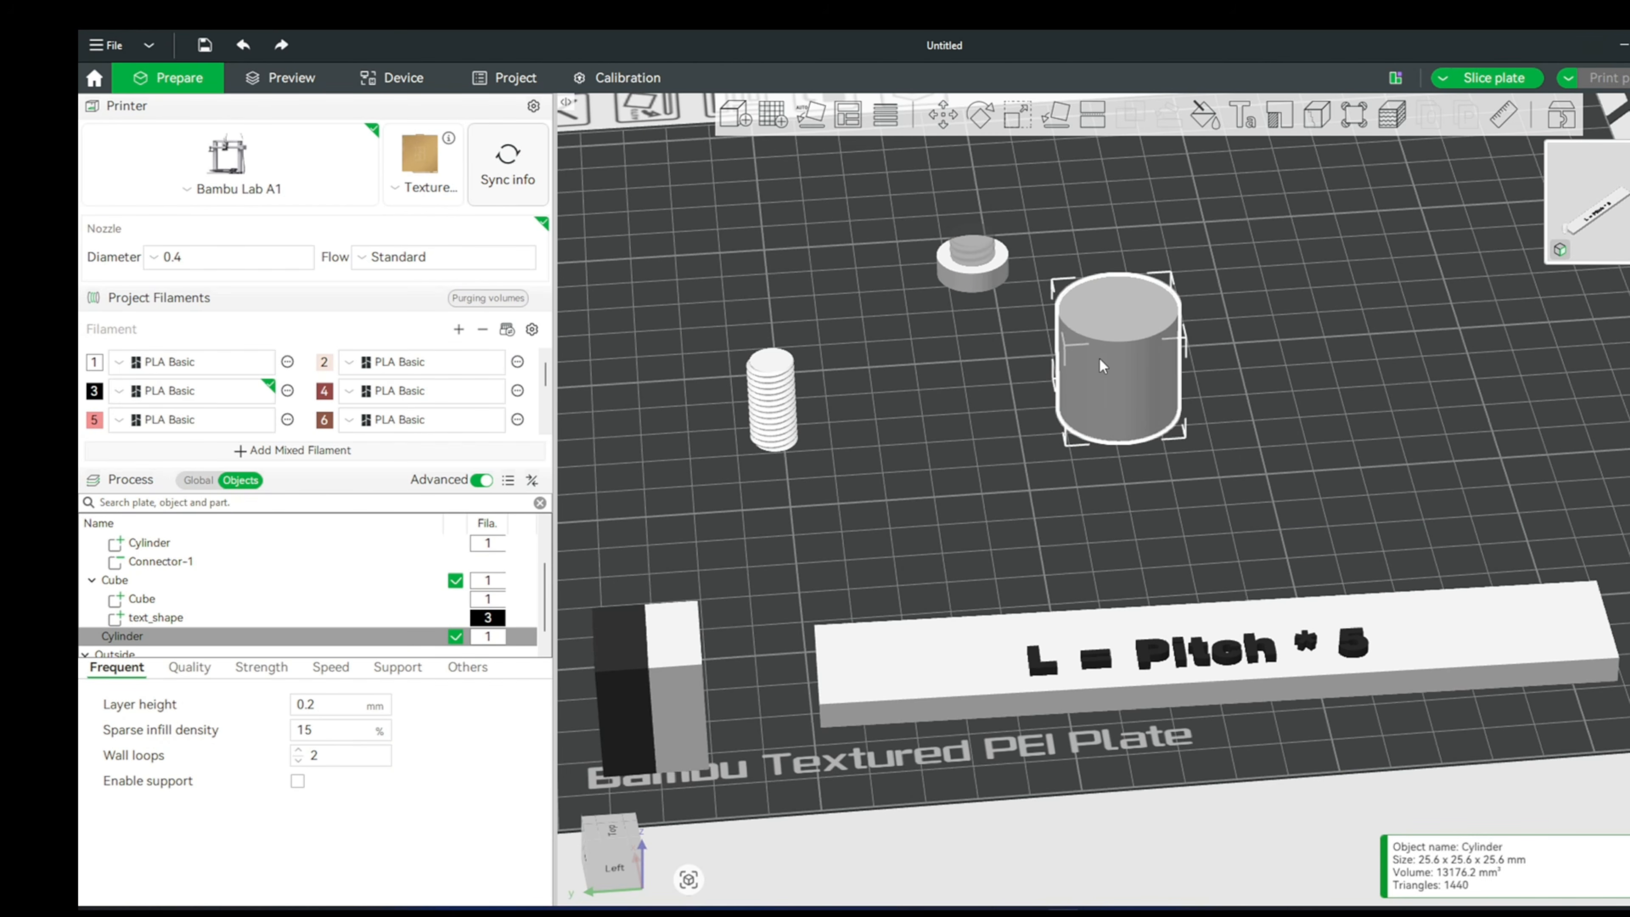
- Resize the new cylinder to 16 mm in X, 16 mm in Y and 20 mm in Z
key(s)
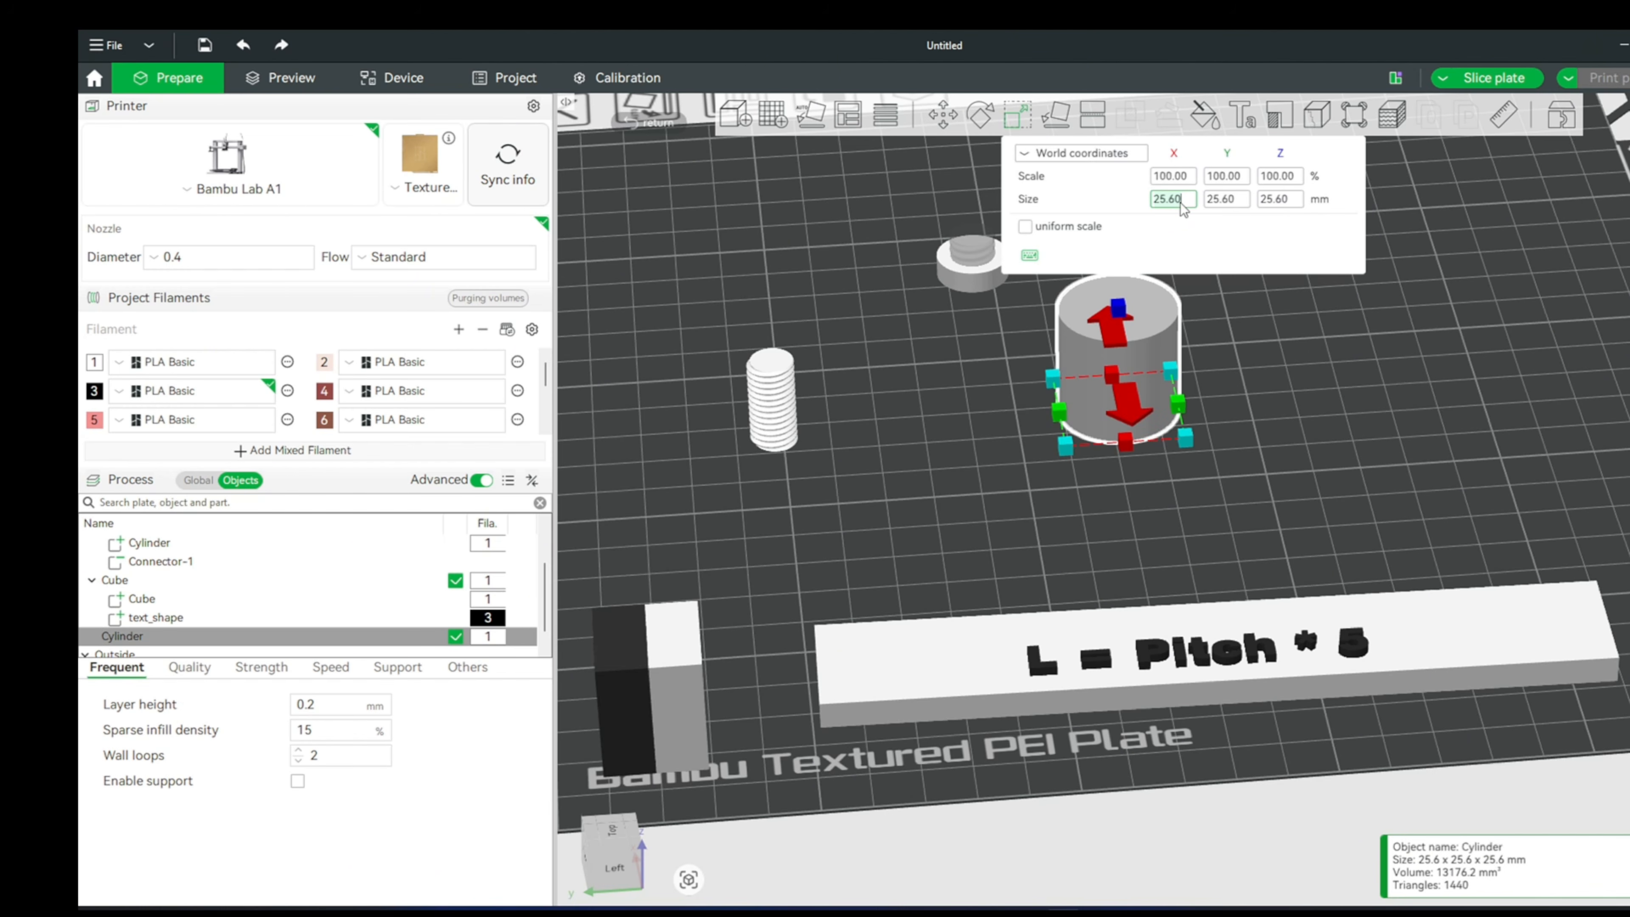
text(16)
key(Return)
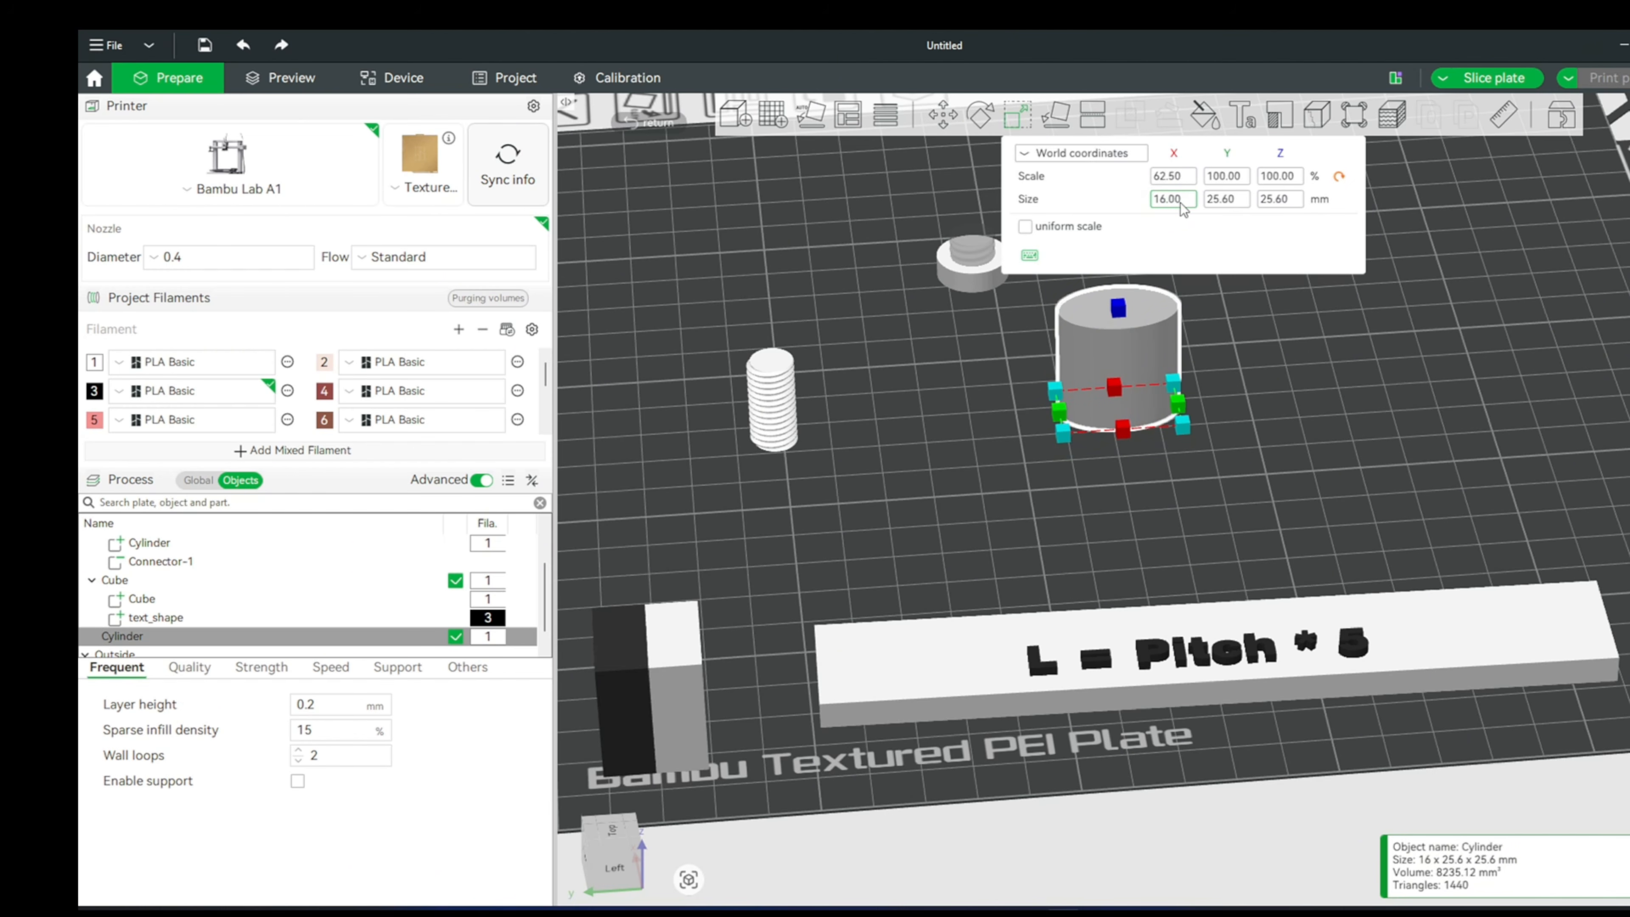
click(1227, 199)
text(16)
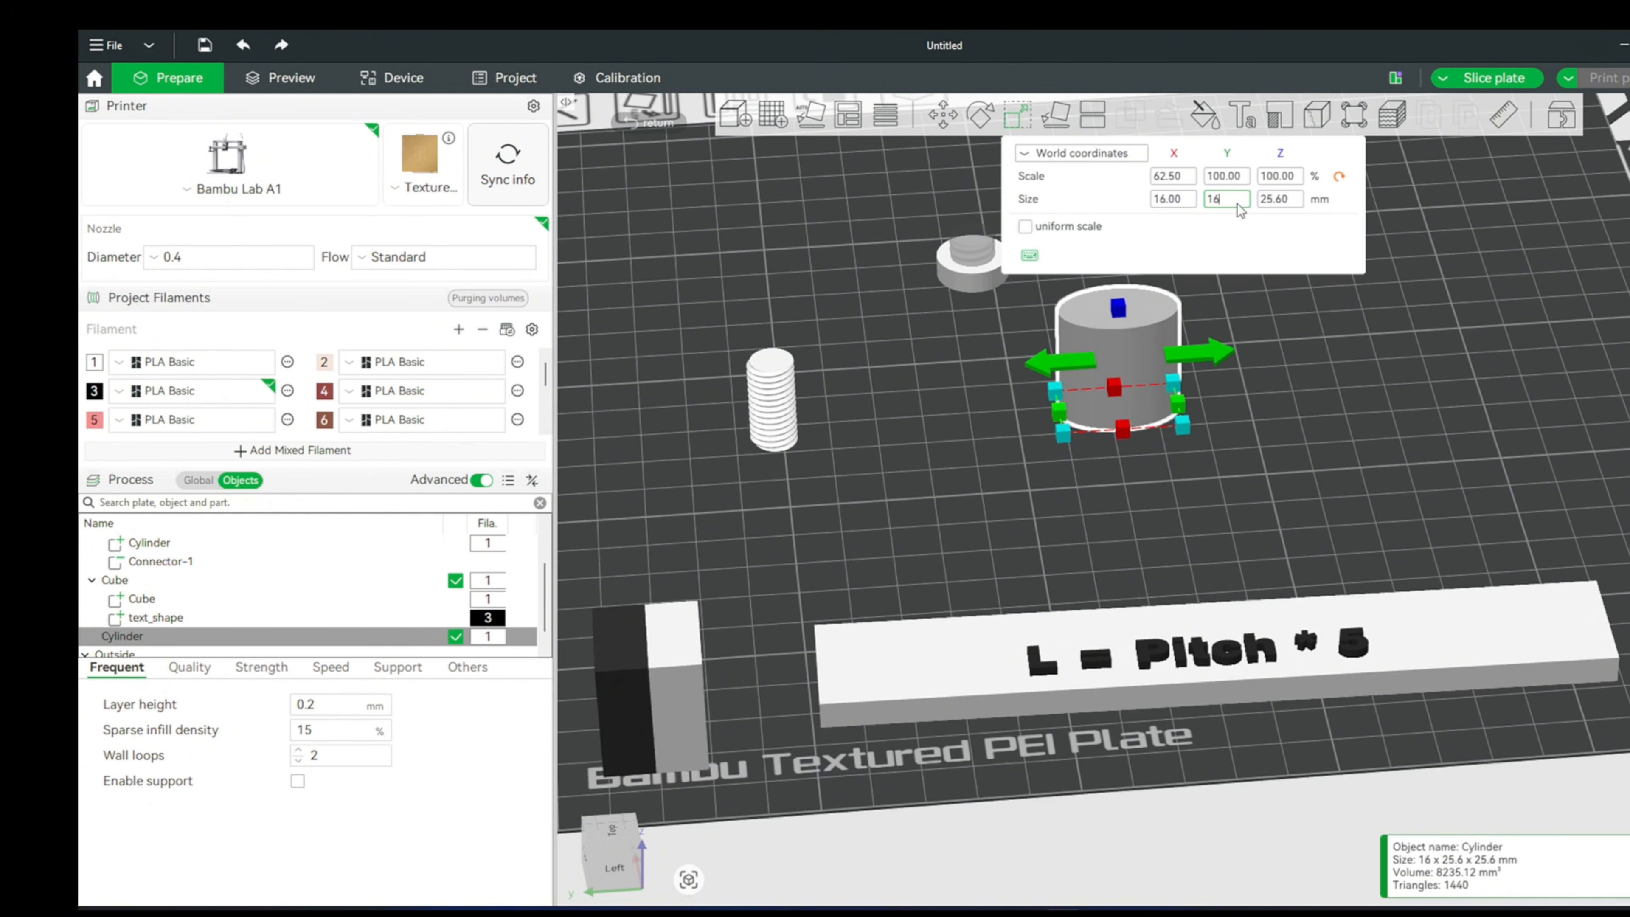
key(Return)
click(1267, 203)
key(BackSpace)
key(BackSpace)
key(BackSpace)
key(BackSpace)
key(BackSpace)
text(20)
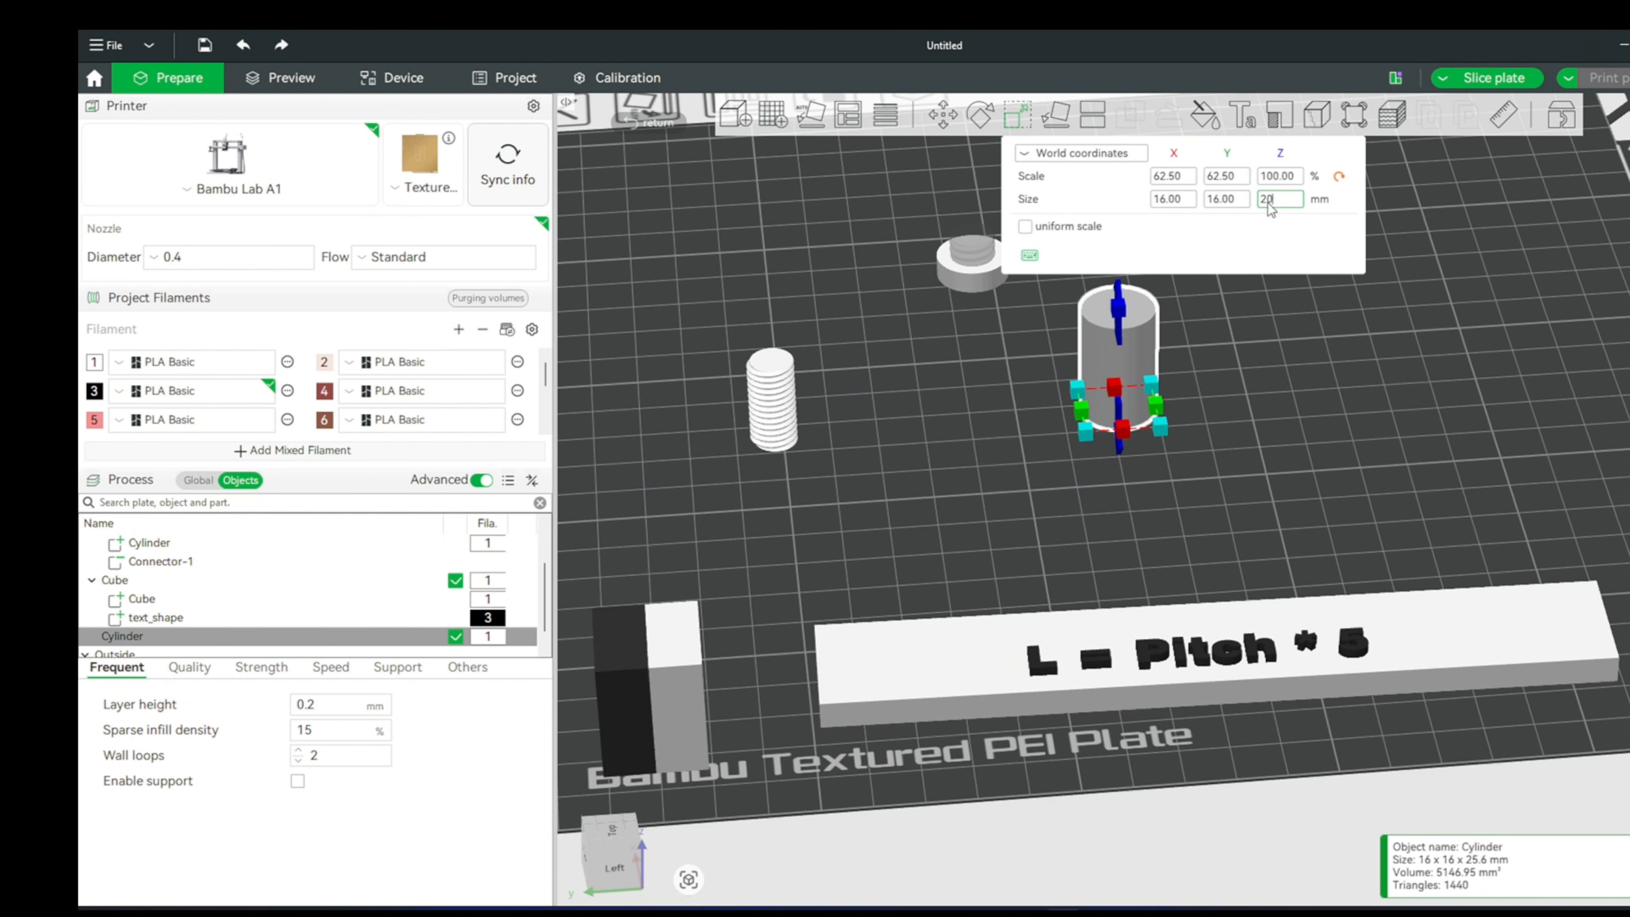
key(Return)
click(1230, 337)
- Set up a planar cut of the cylinder at a height of 3 mm, keeping both Object A and Object B
click(1127, 353)
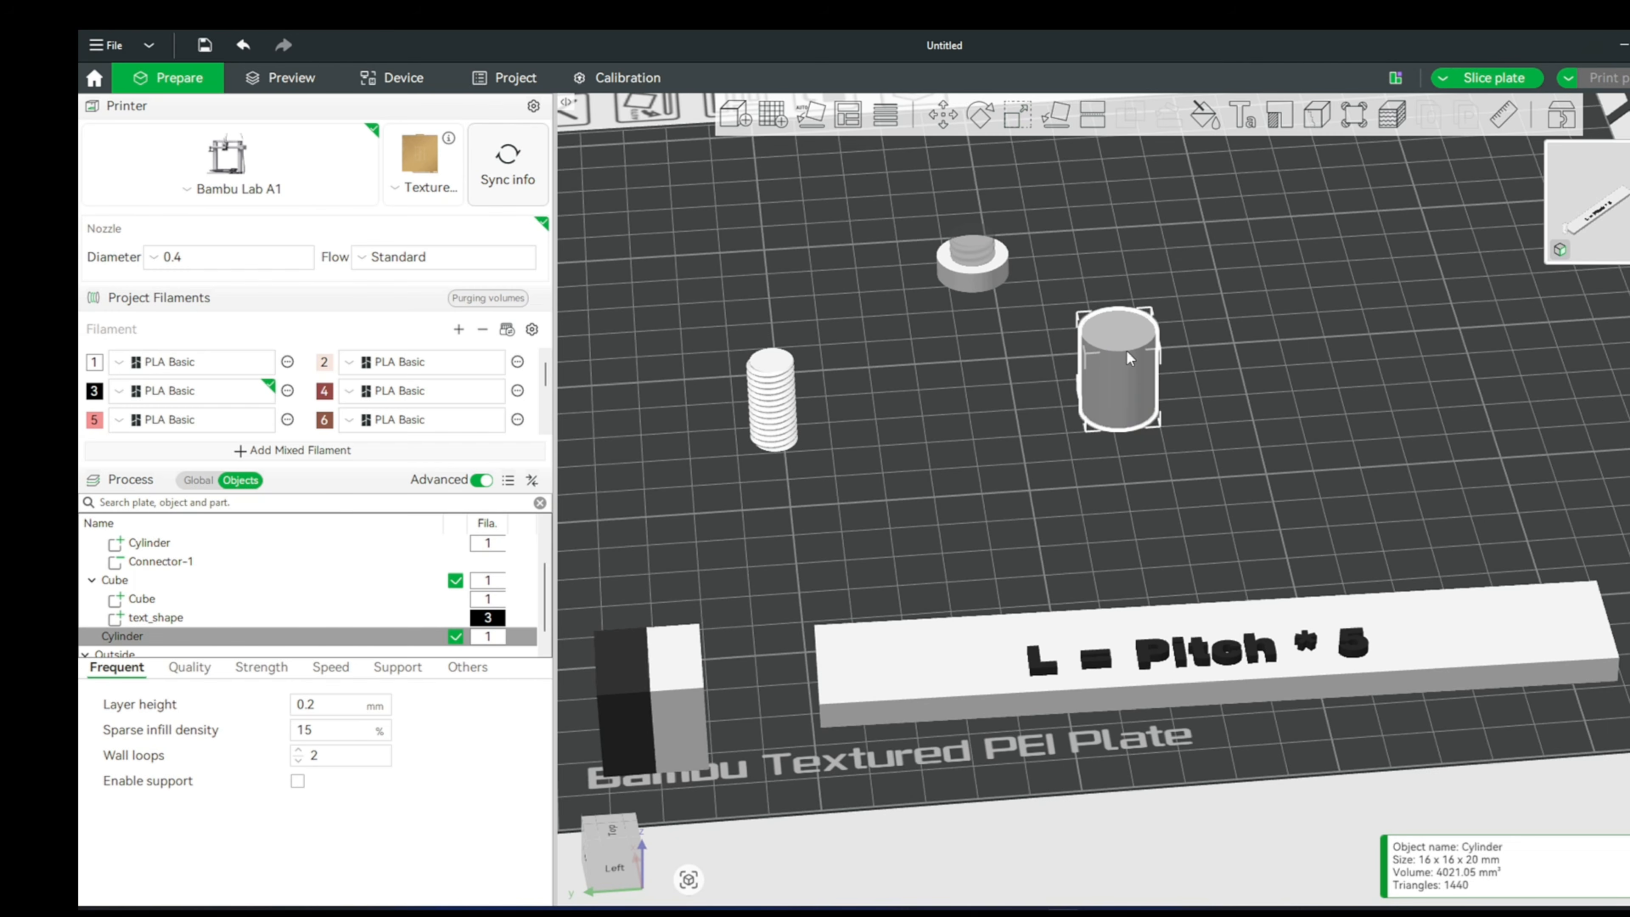
key(c)
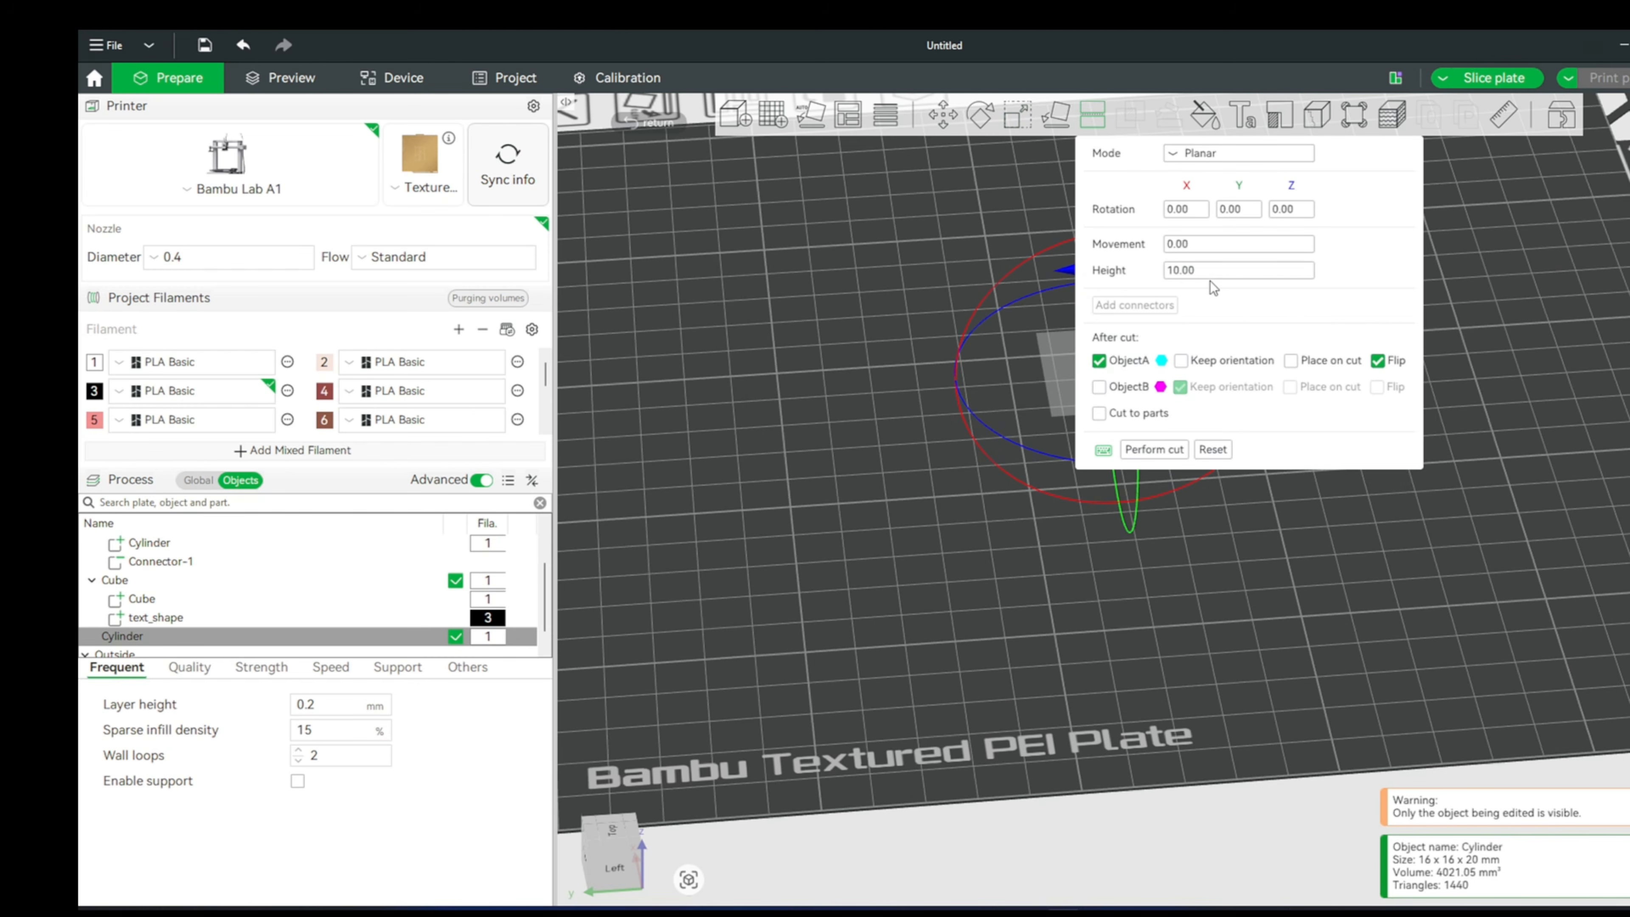
text(3)
key(Return)
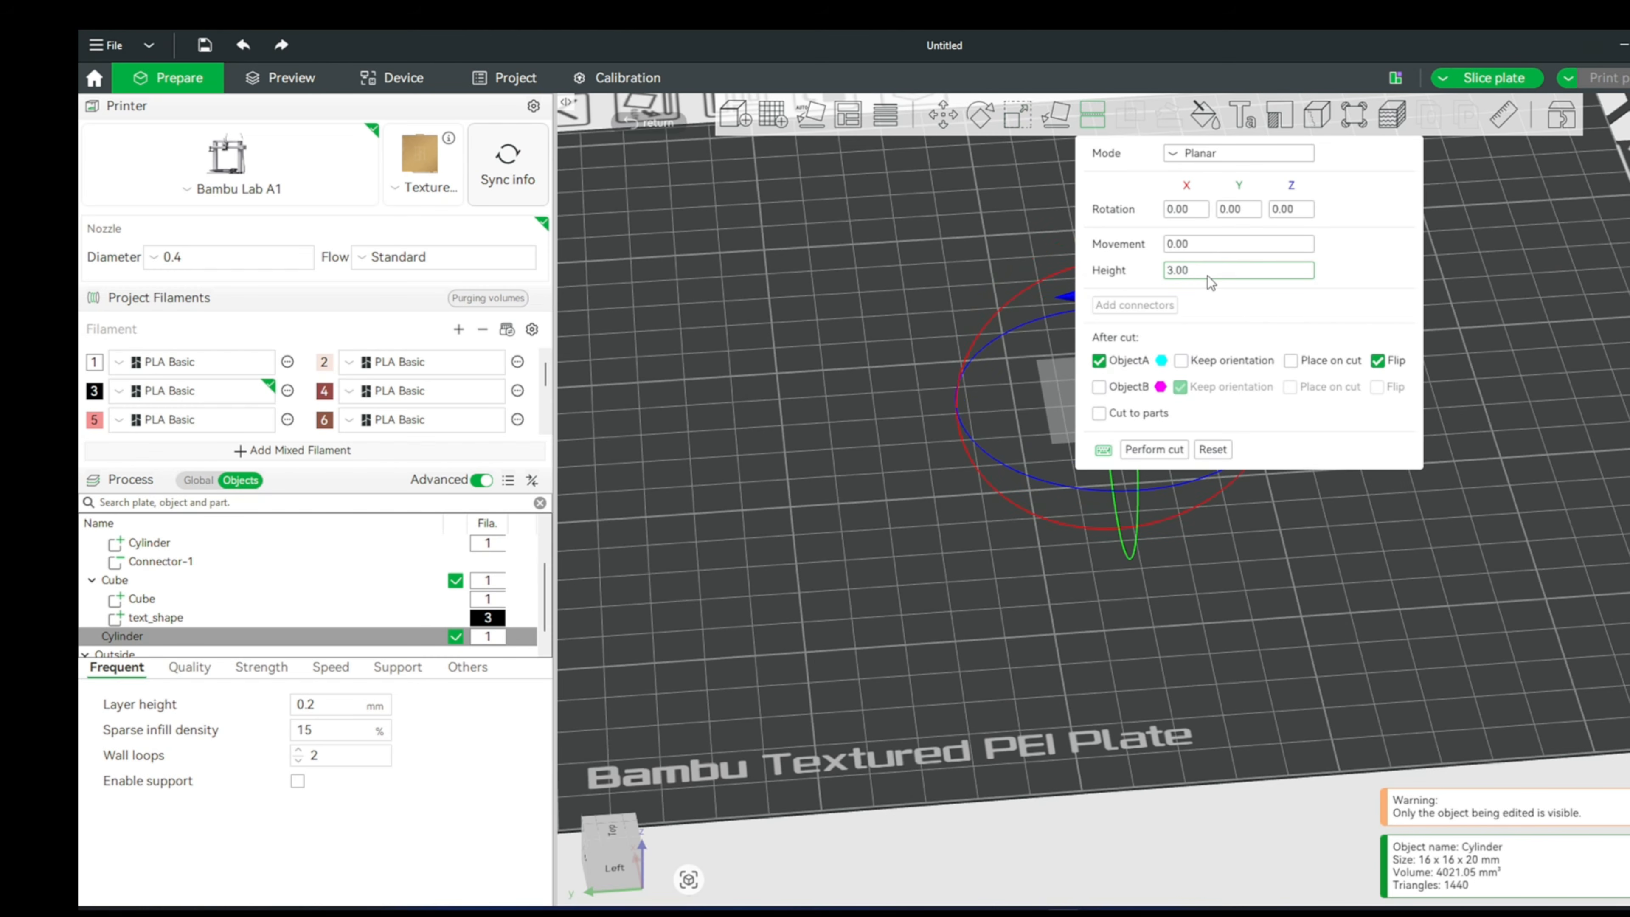
right_drag(1054, 485, 916, 533)
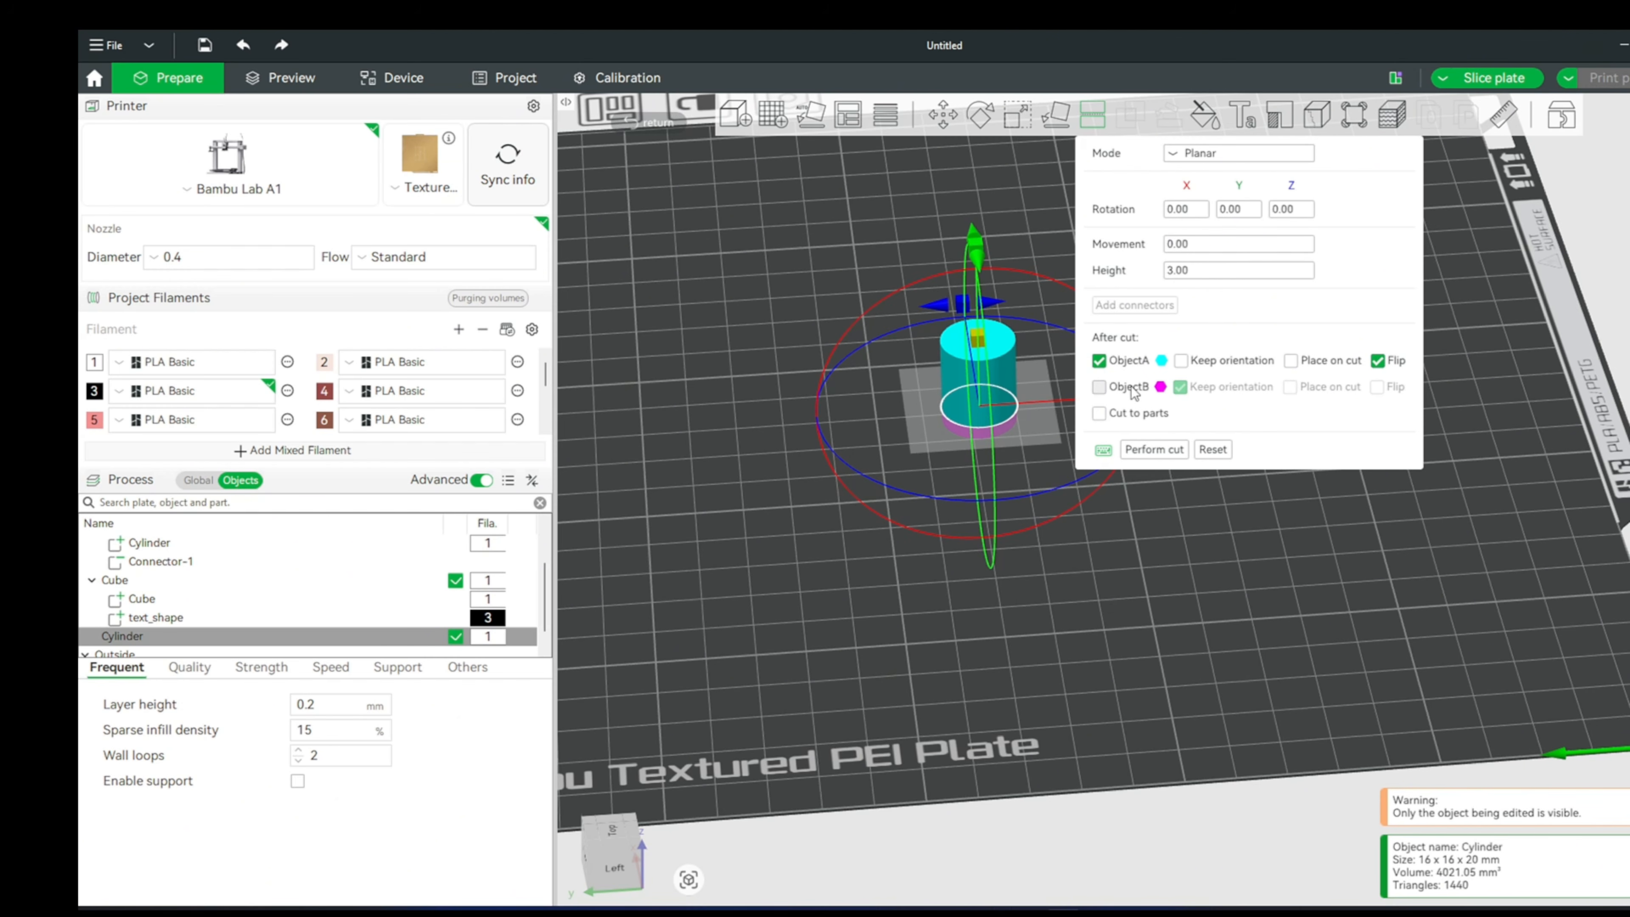
click(1099, 387)
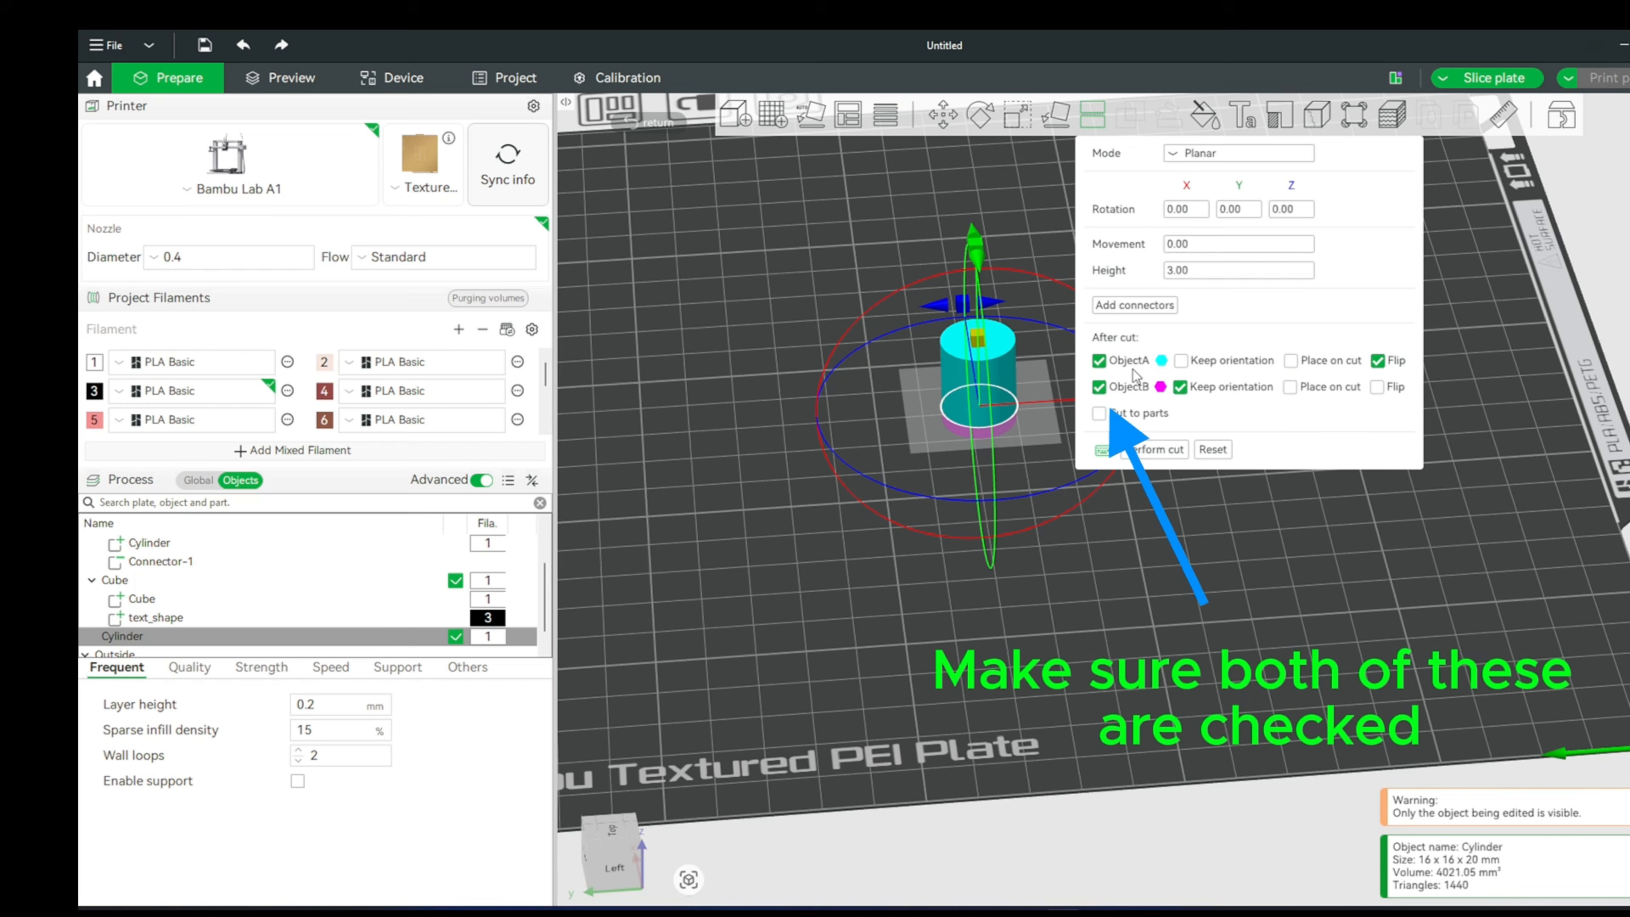
- Start adding Thread connectors to the cut and set their depth ratio to 7.5 mm
click(1134, 305)
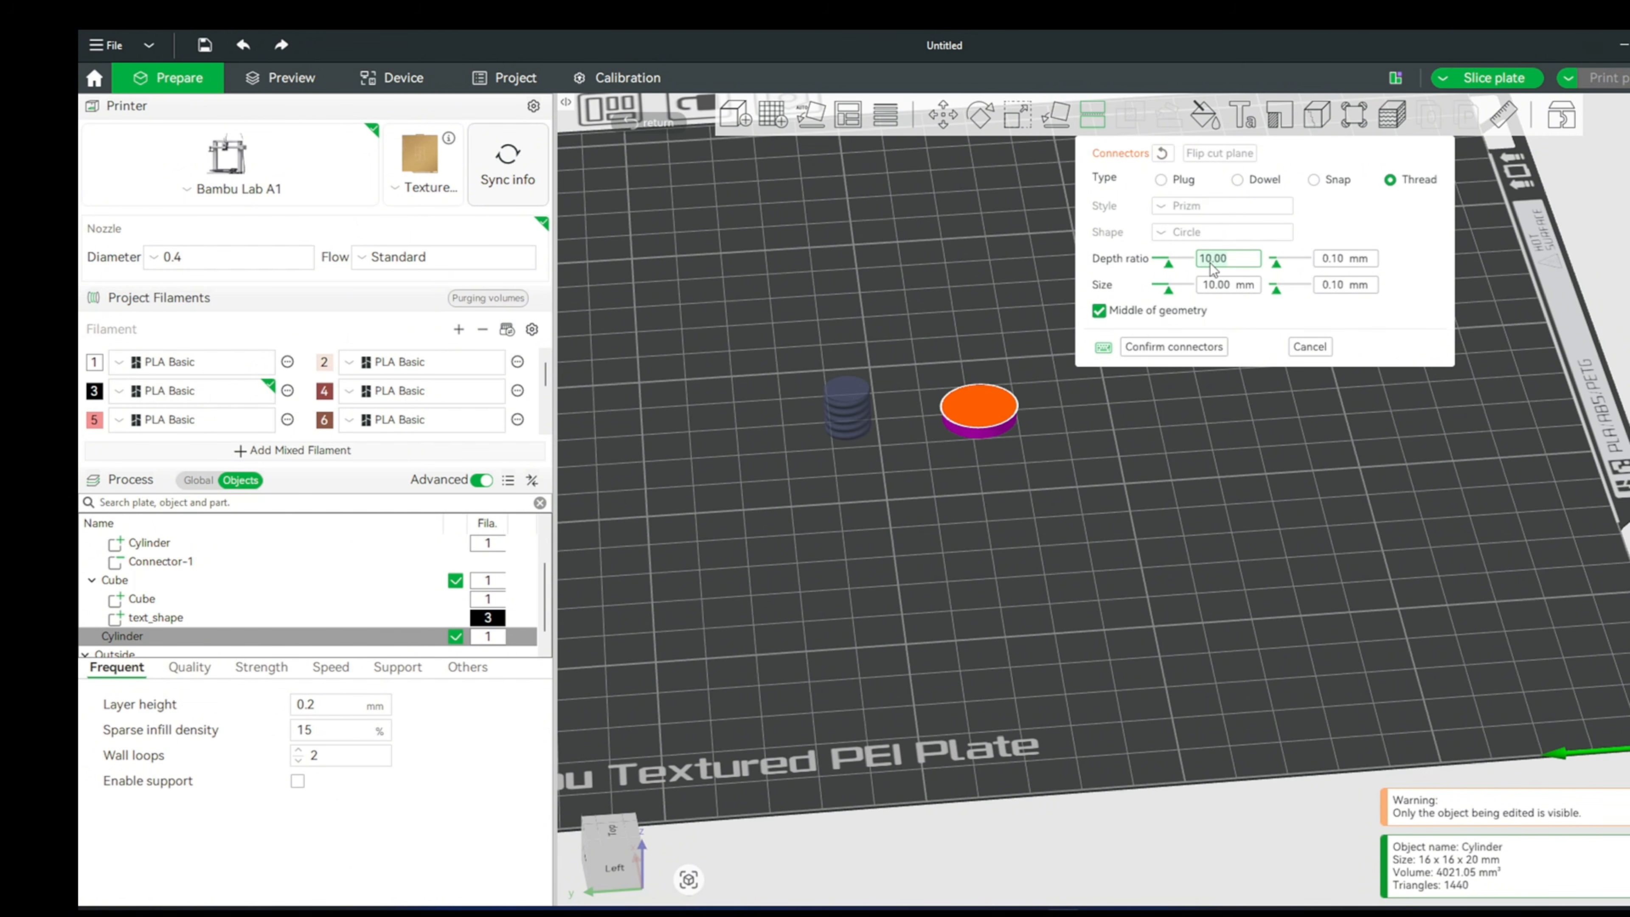
text(7.5)
- Set the connector tolerances for both depth ratio and size to 0.20 mm
click(1367, 263)
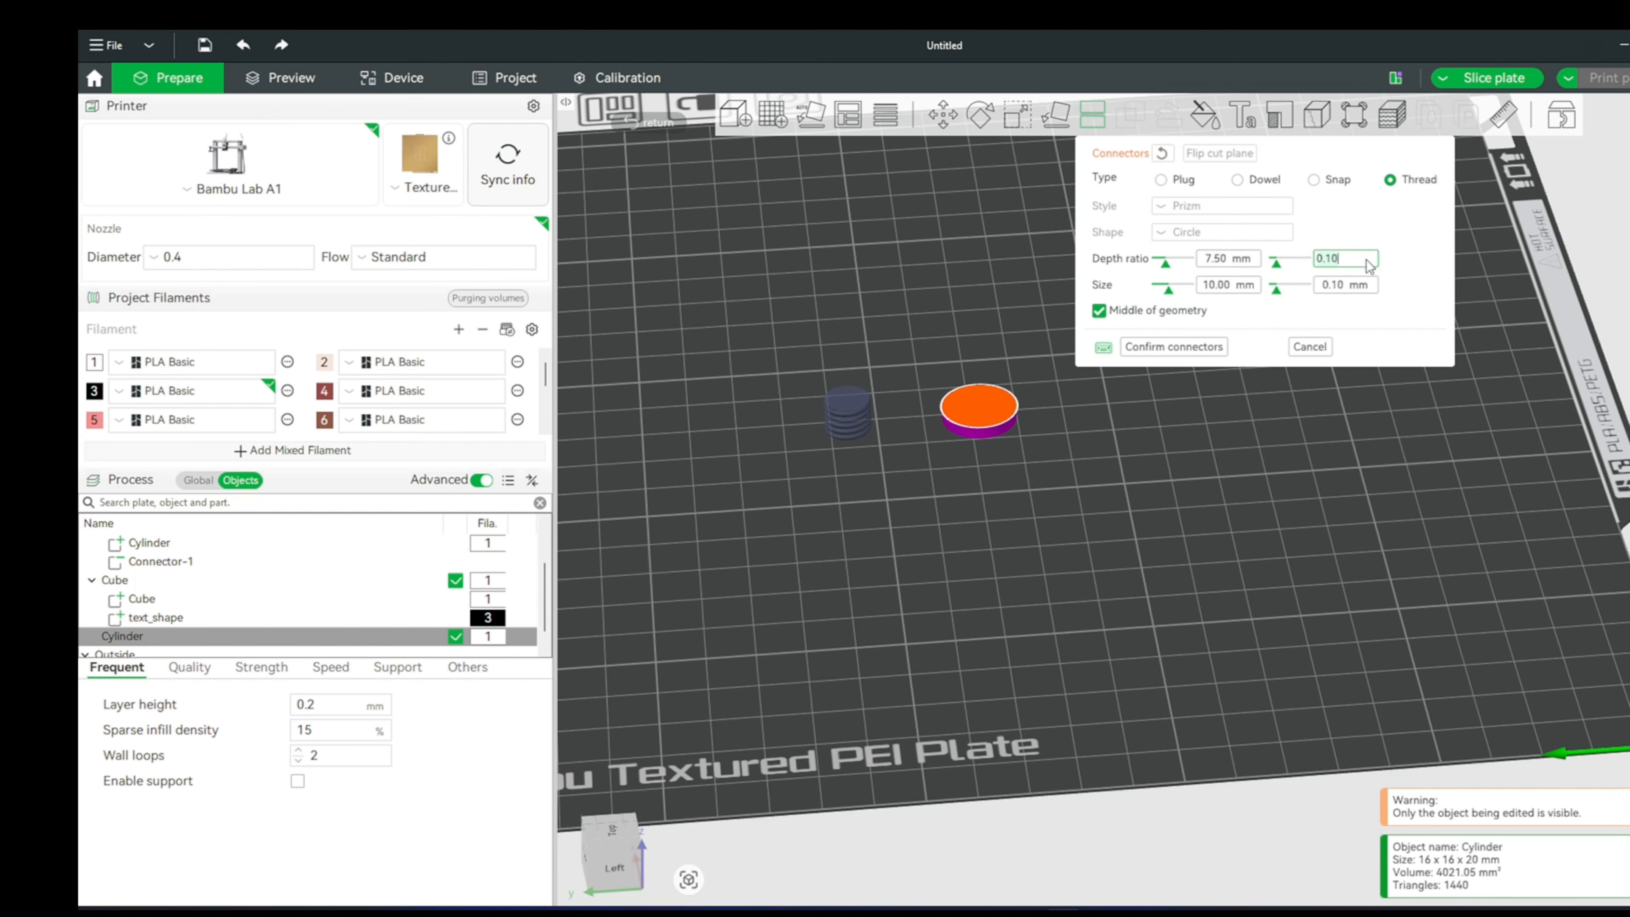
key(BackSpace)
key(BackSpace)
text(2)
key(Return)
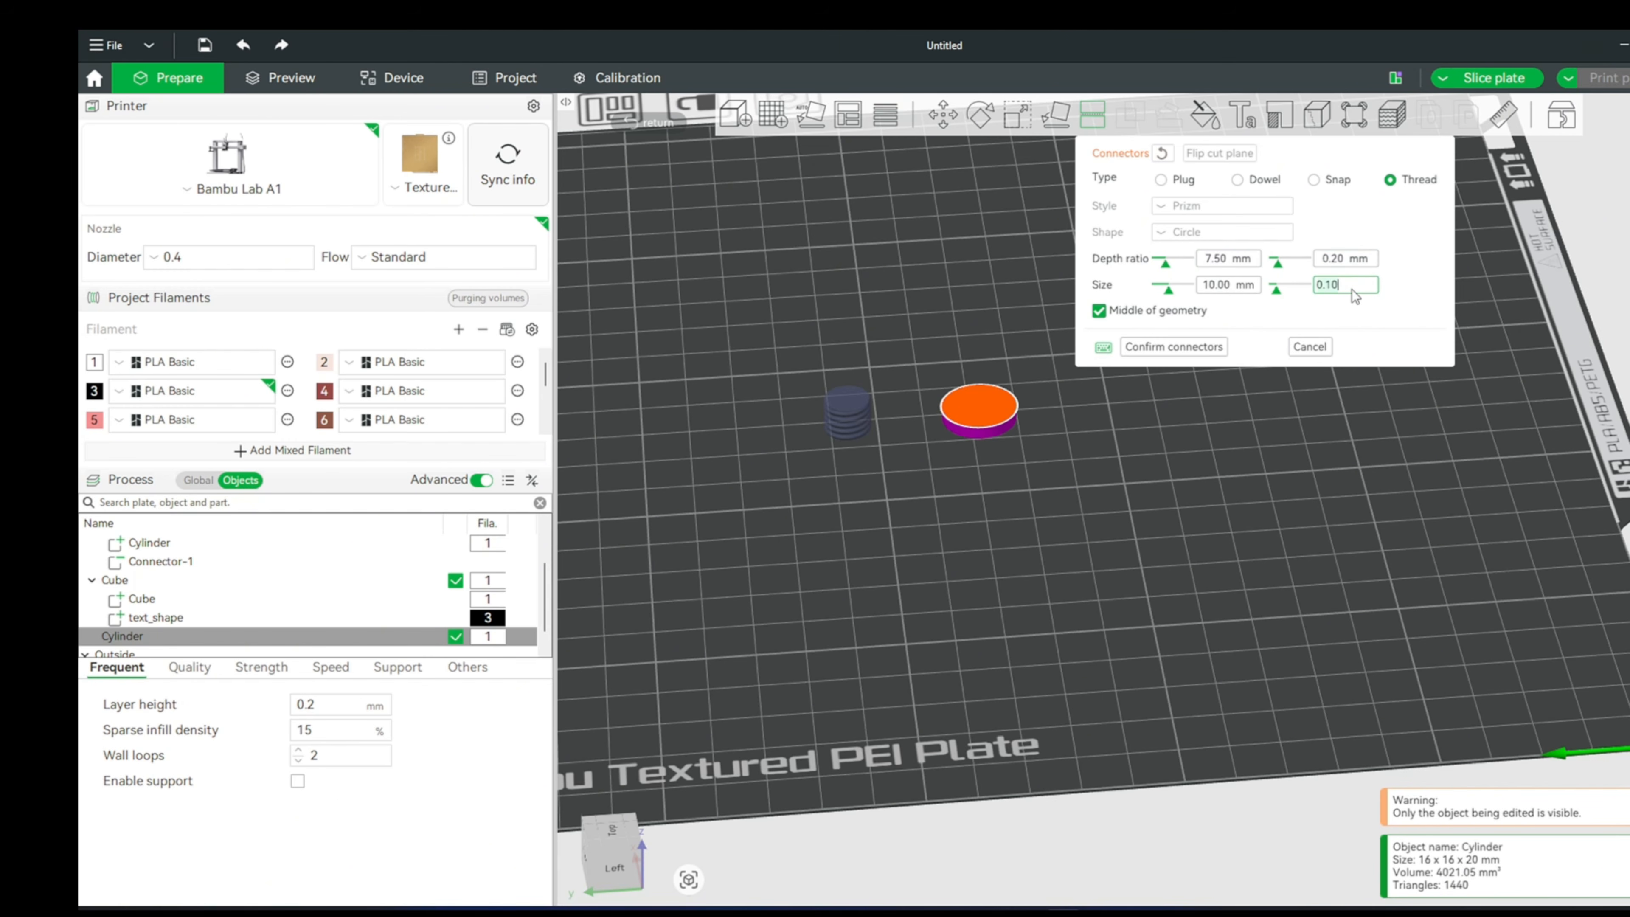
key(BackSpace)
key(BackSpace)
text(2)
key(Return)
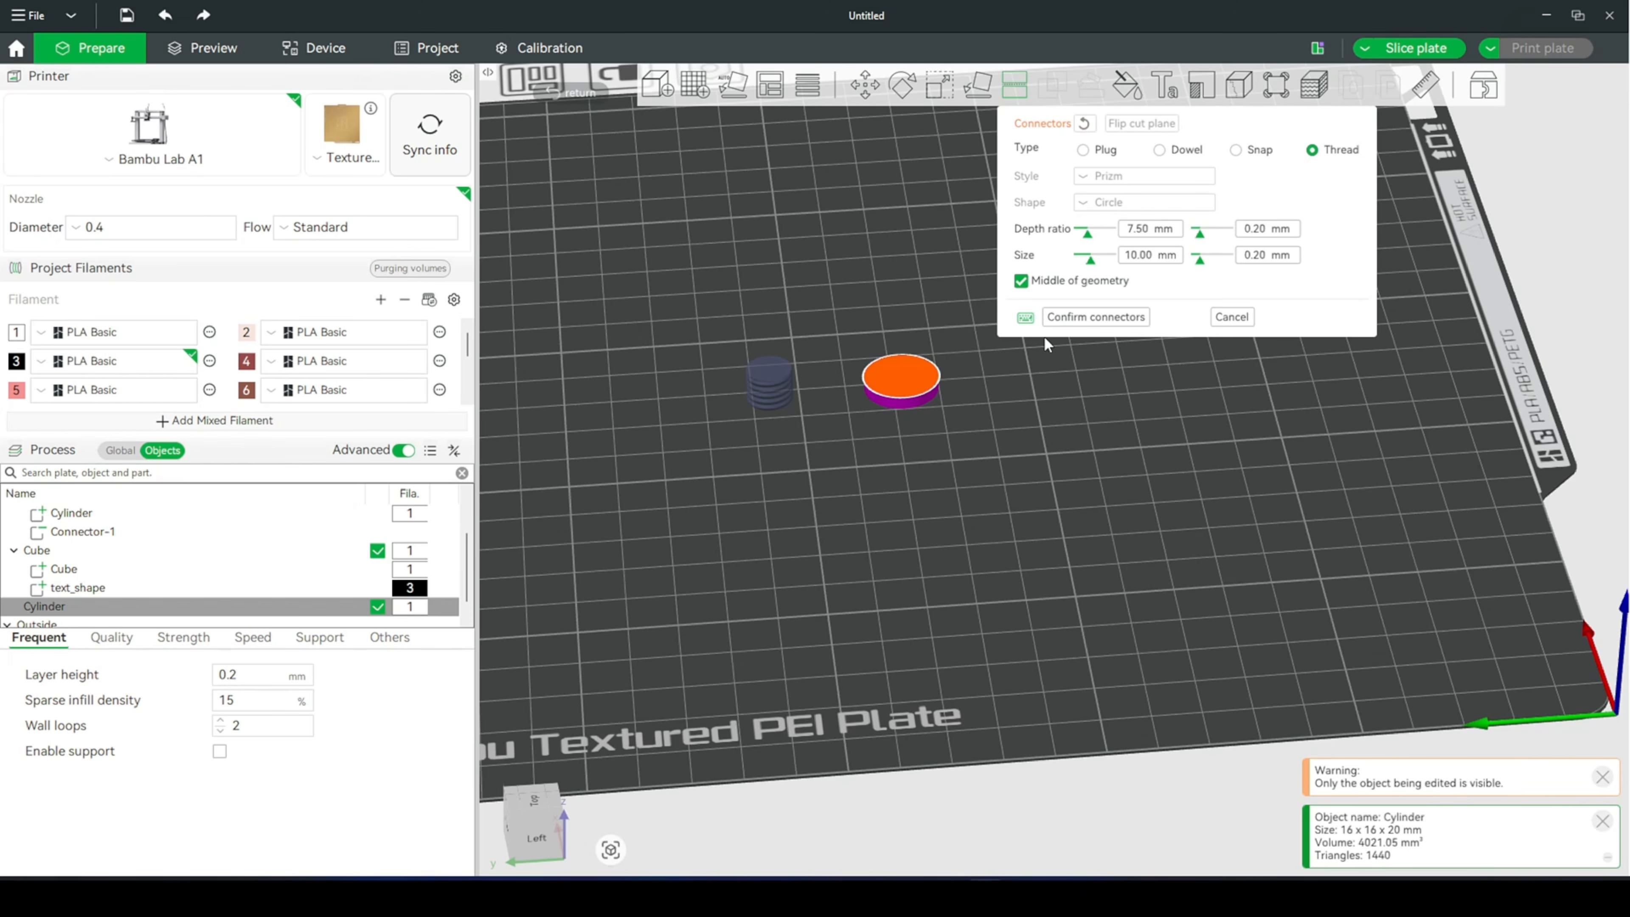
- Place the thread connector at the middle of the cylinder's cut face
scroll(885, 379, up, 4)
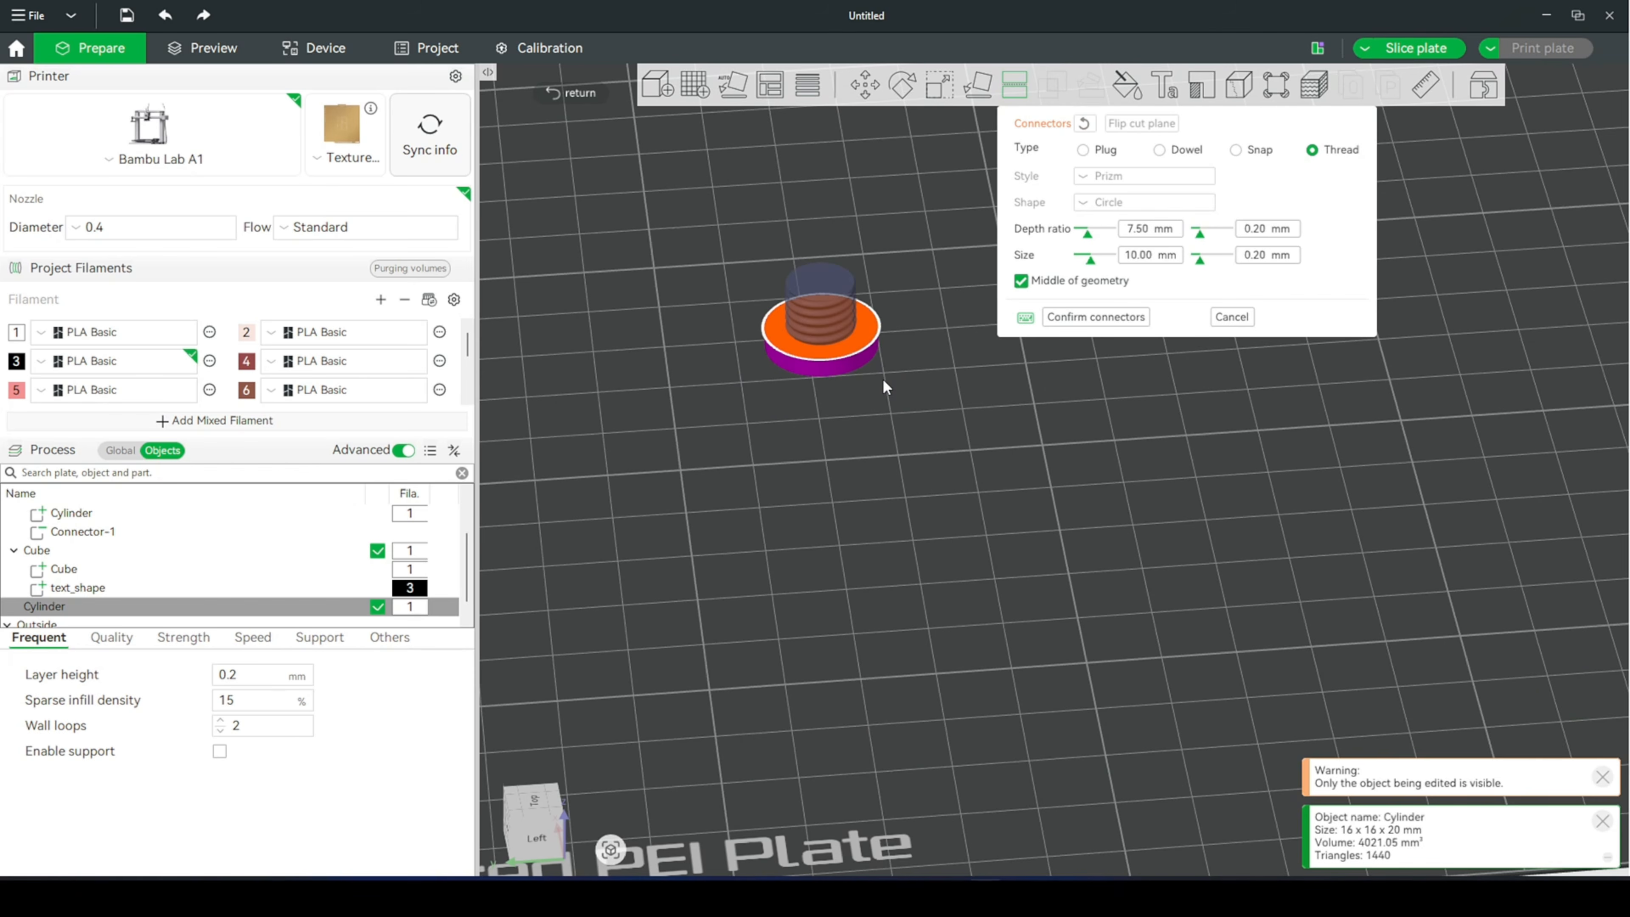
right_drag(883, 380, 895, 520)
scroll(899, 505, up, 3)
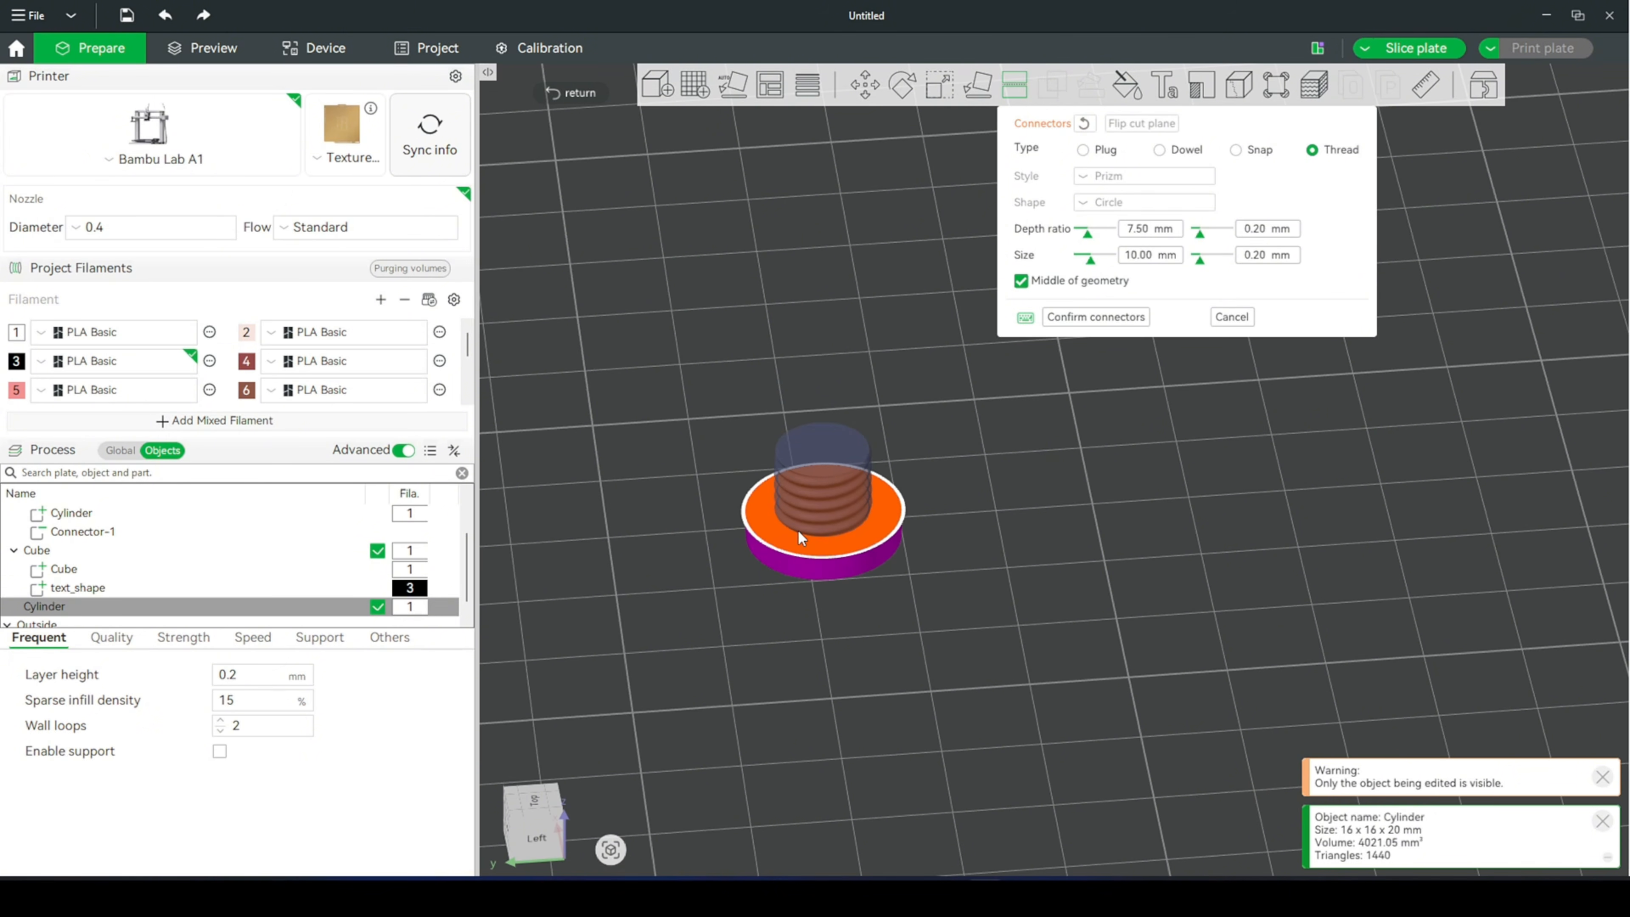
click(825, 513)
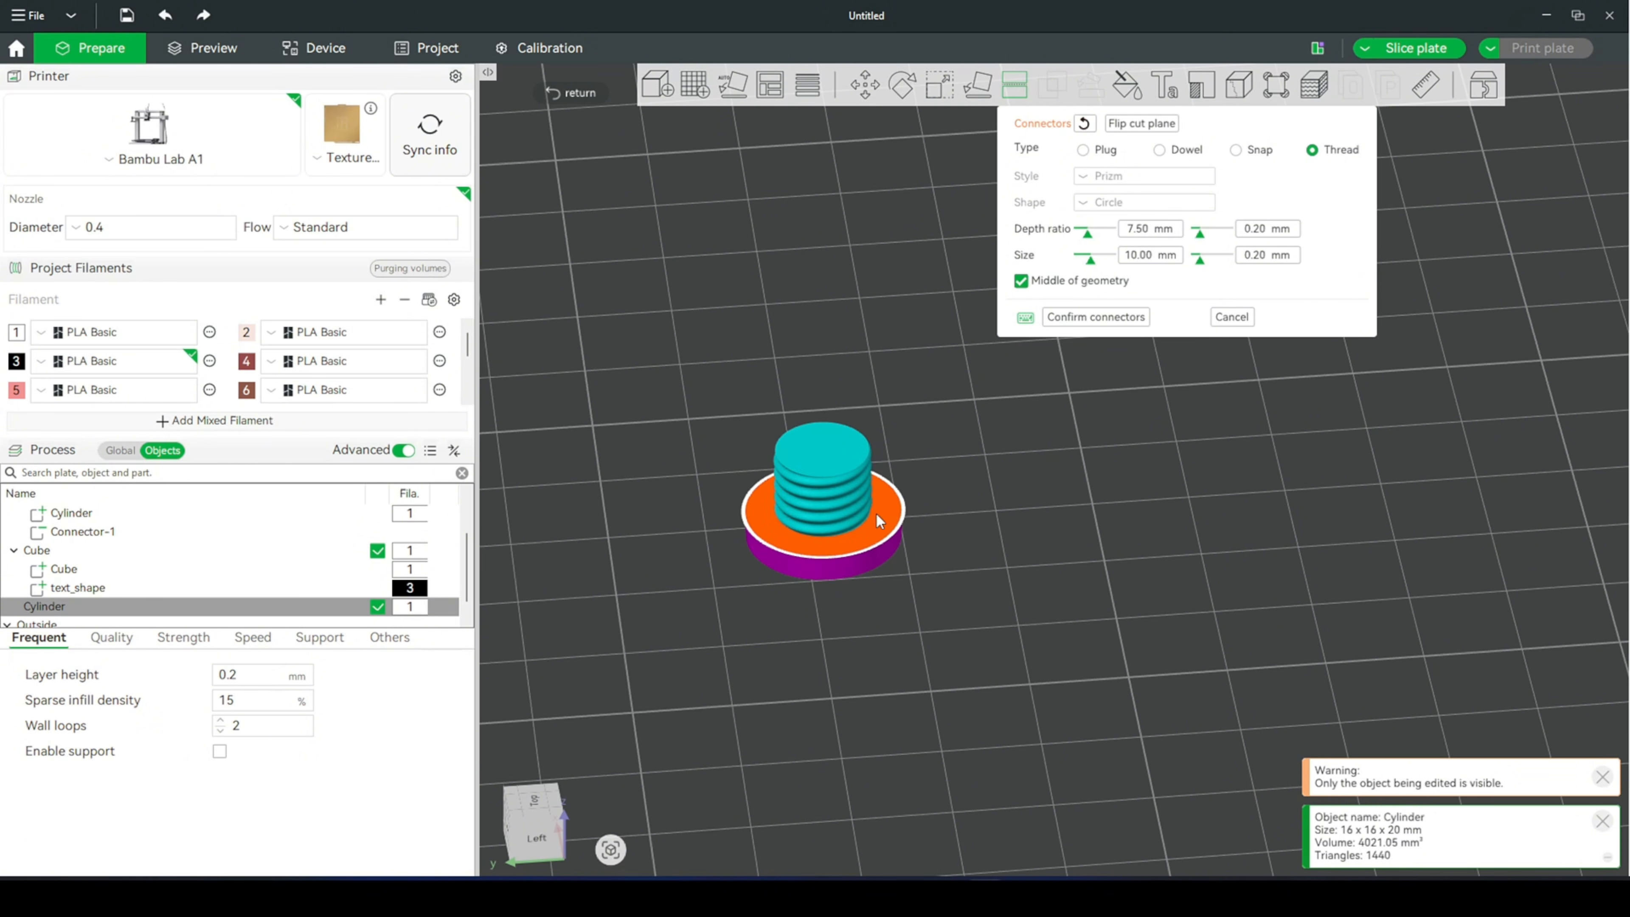
- Confirm the connectors and cut the cylinder into a nut part and a bolt part, then clear the selection
click(1099, 317)
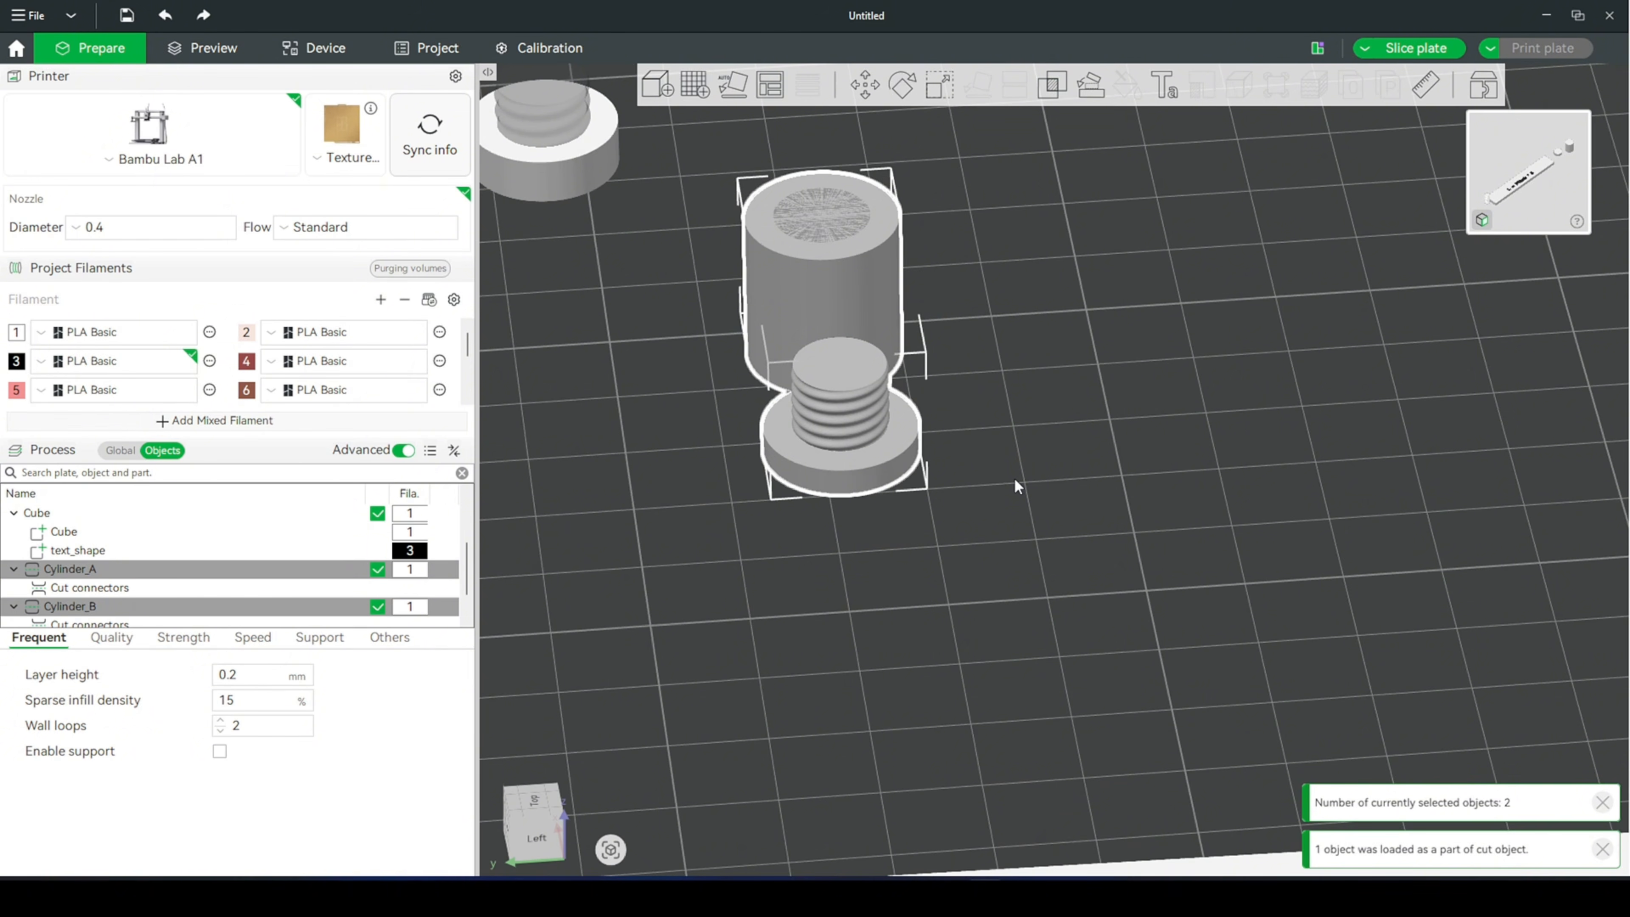
drag(1016, 486, 1004, 500)
click(1019, 452)
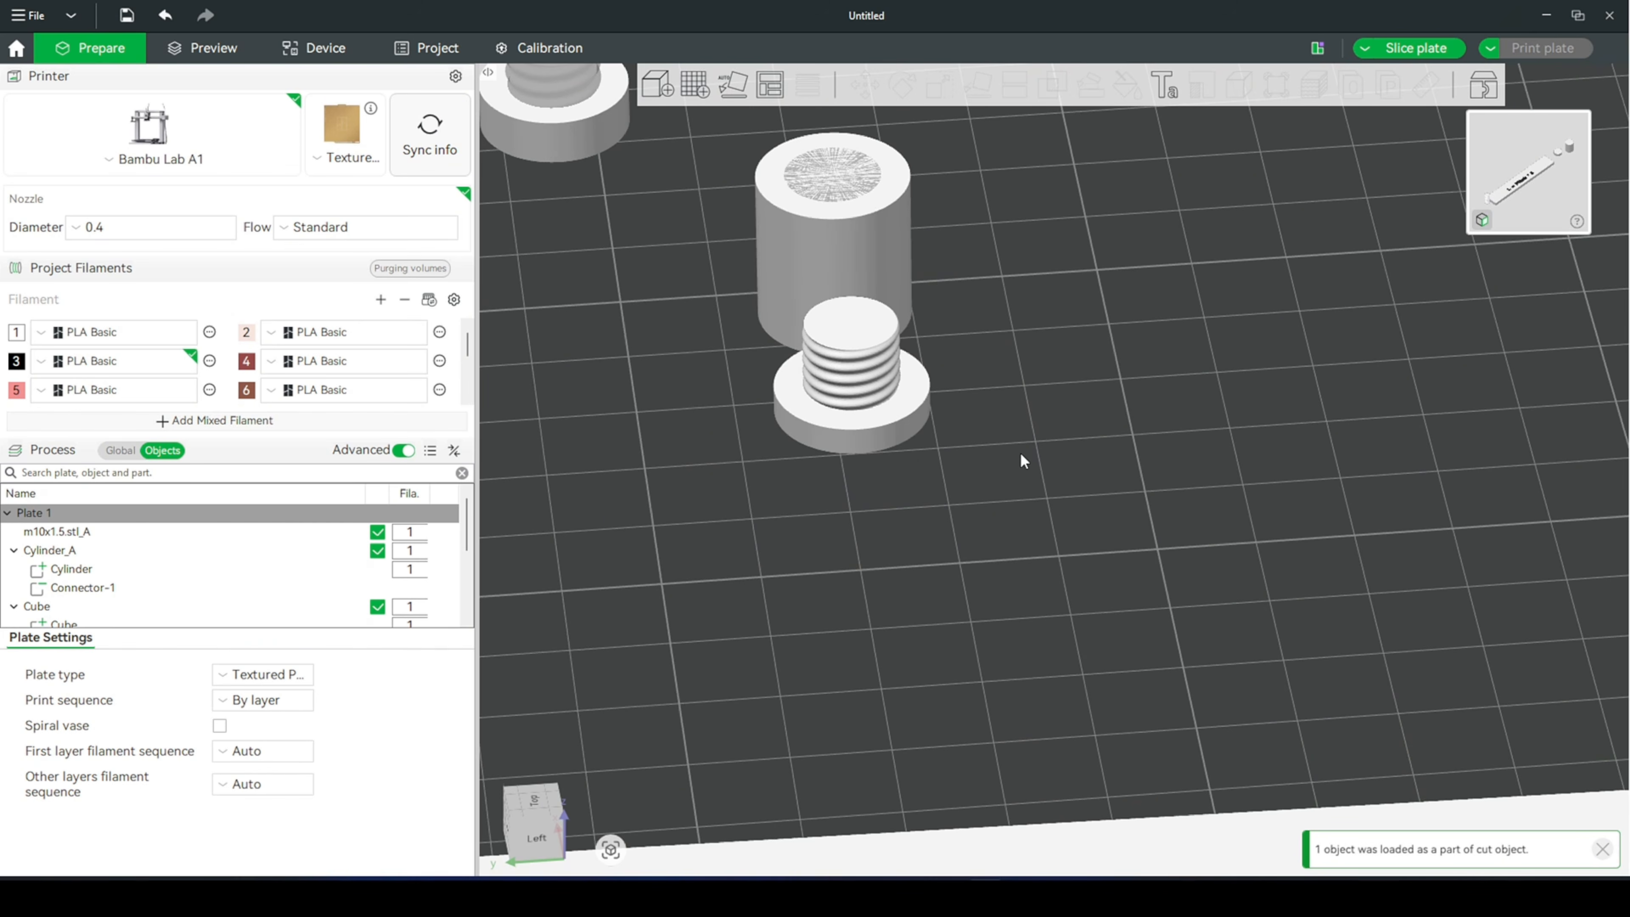
- Move the cut bolt part beside the M10x1.5 threaded rod
scroll(1019, 452, down, 3)
click(965, 441)
drag(955, 438, 691, 479)
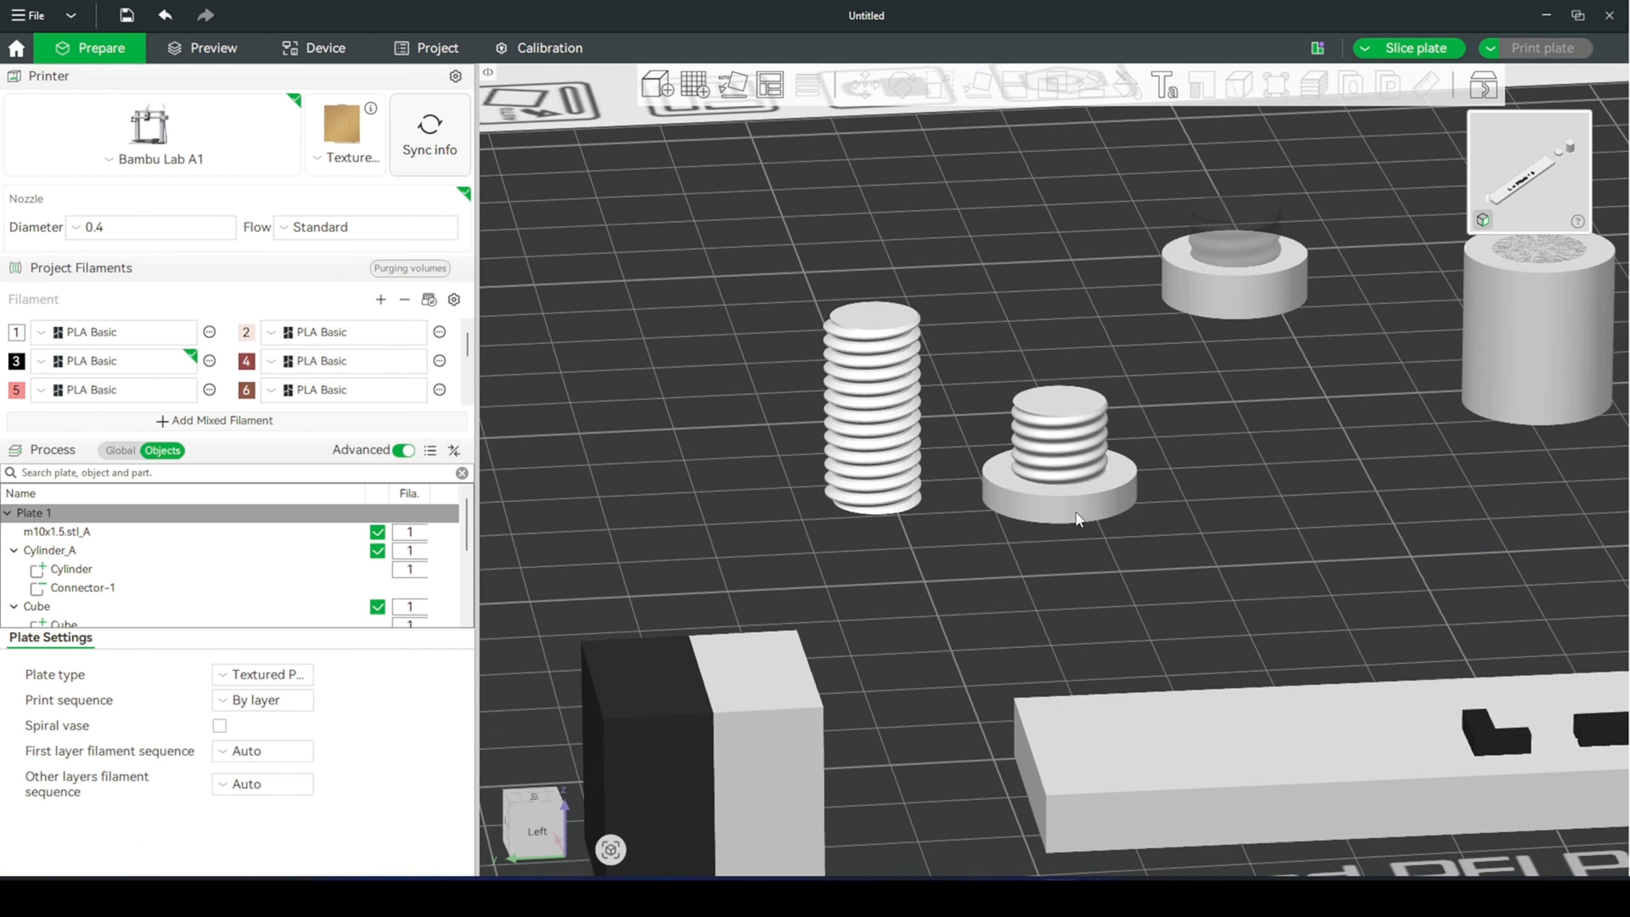
- Measure the thread pitch on the bolt part between matching points on two adjacent thread turns
scroll(1076, 515, up, 2)
scroll(1151, 612, up, 1)
scroll(1164, 593, up, 3)
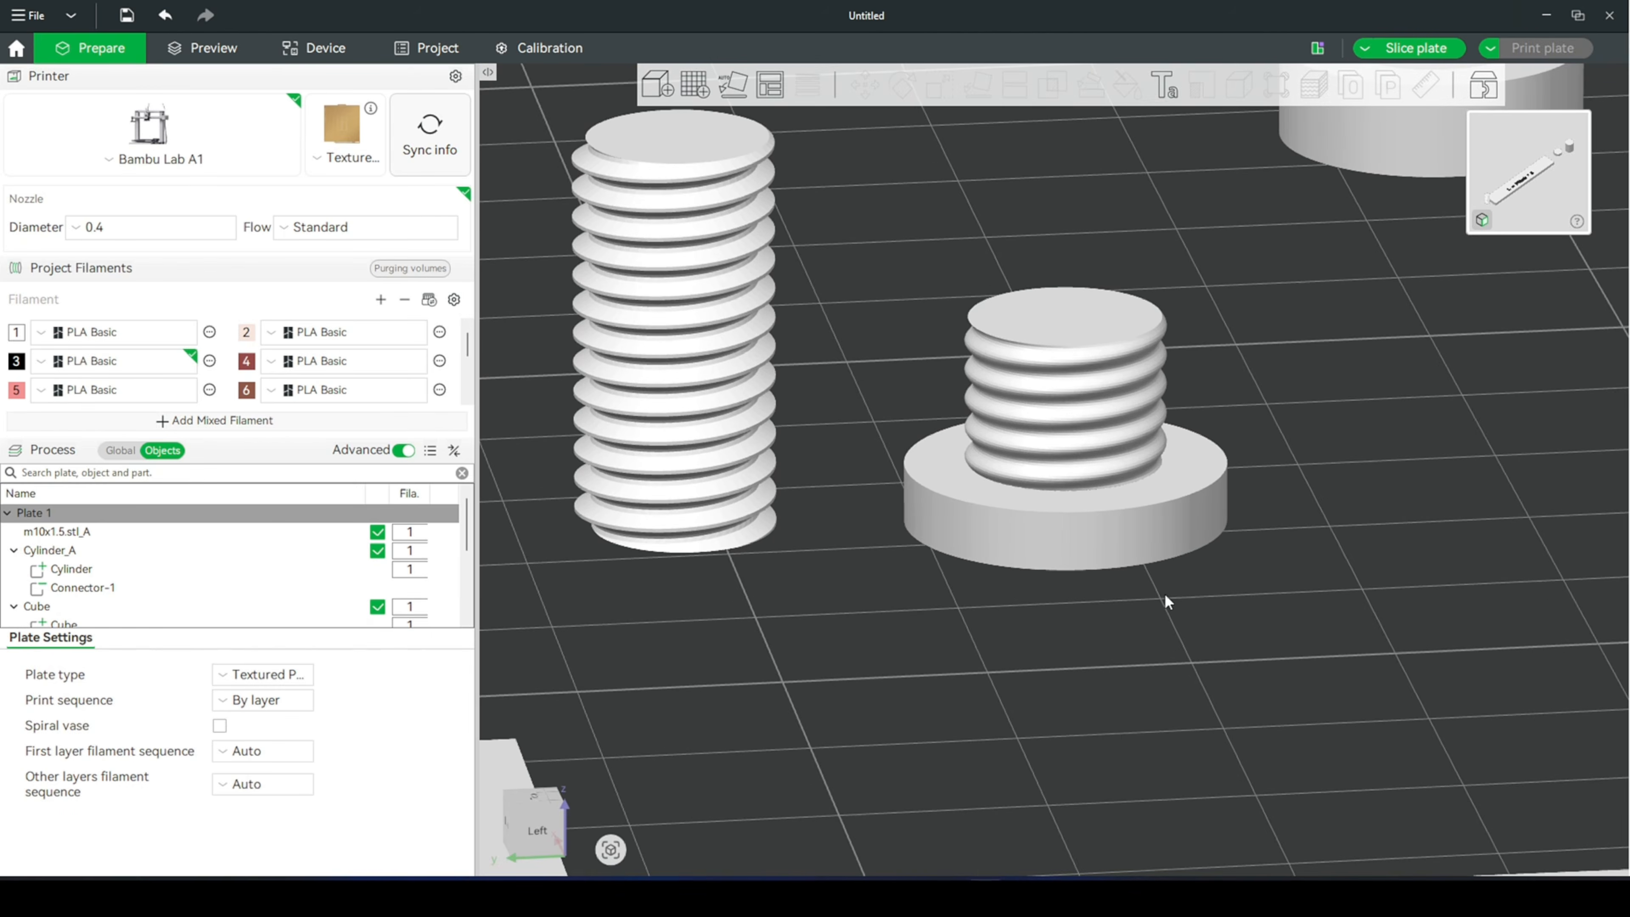
click(1110, 451)
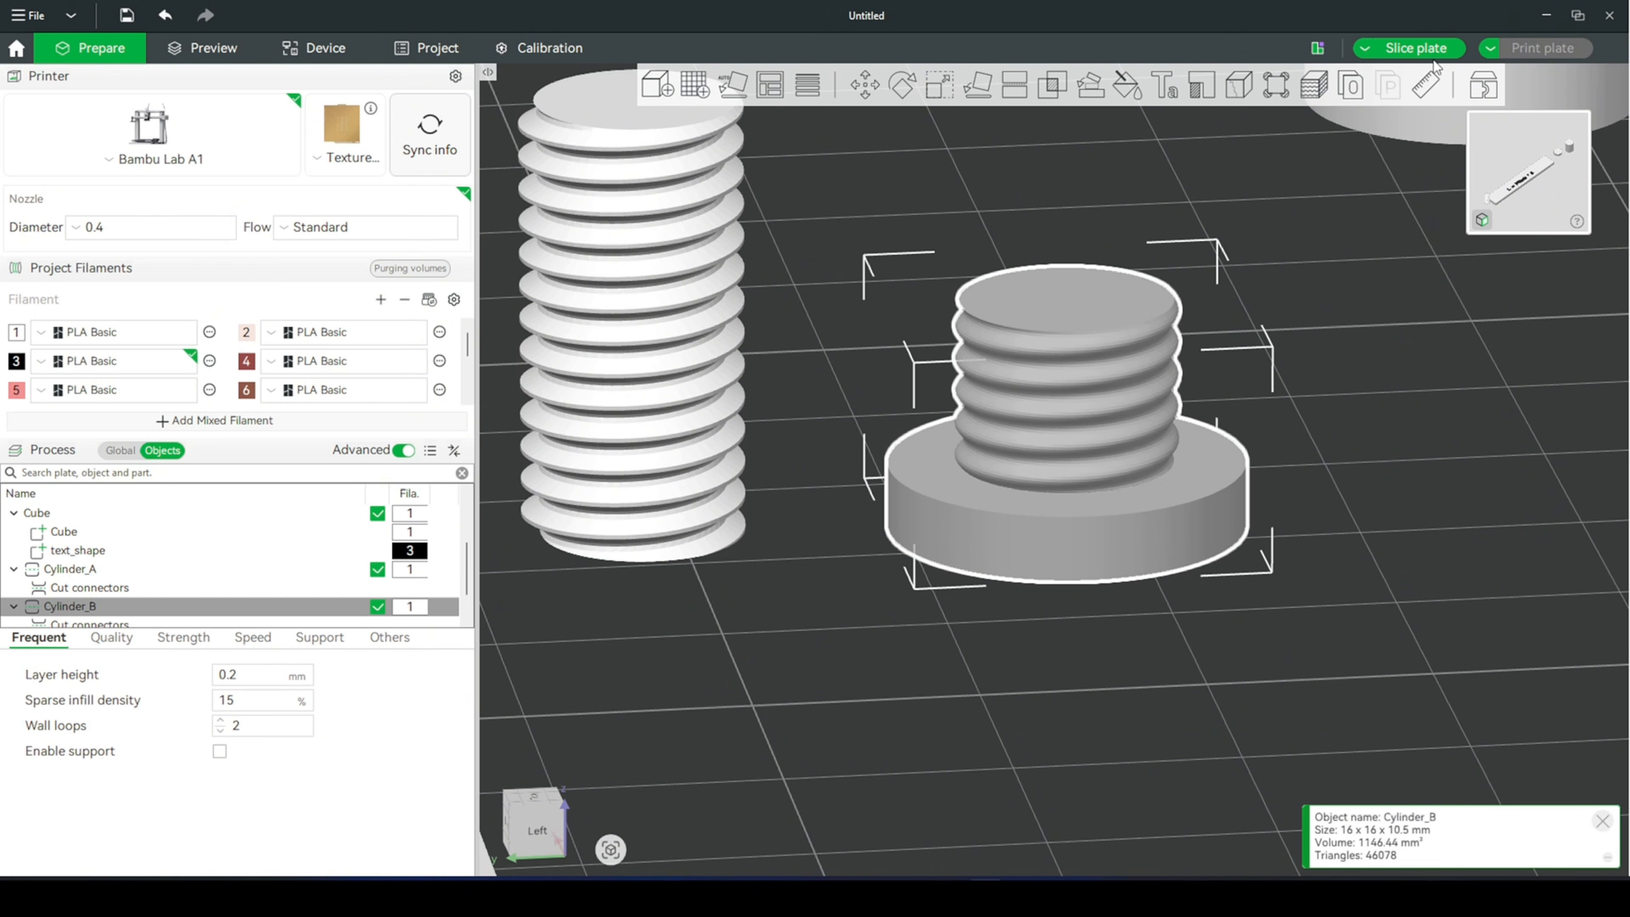
click(1424, 84)
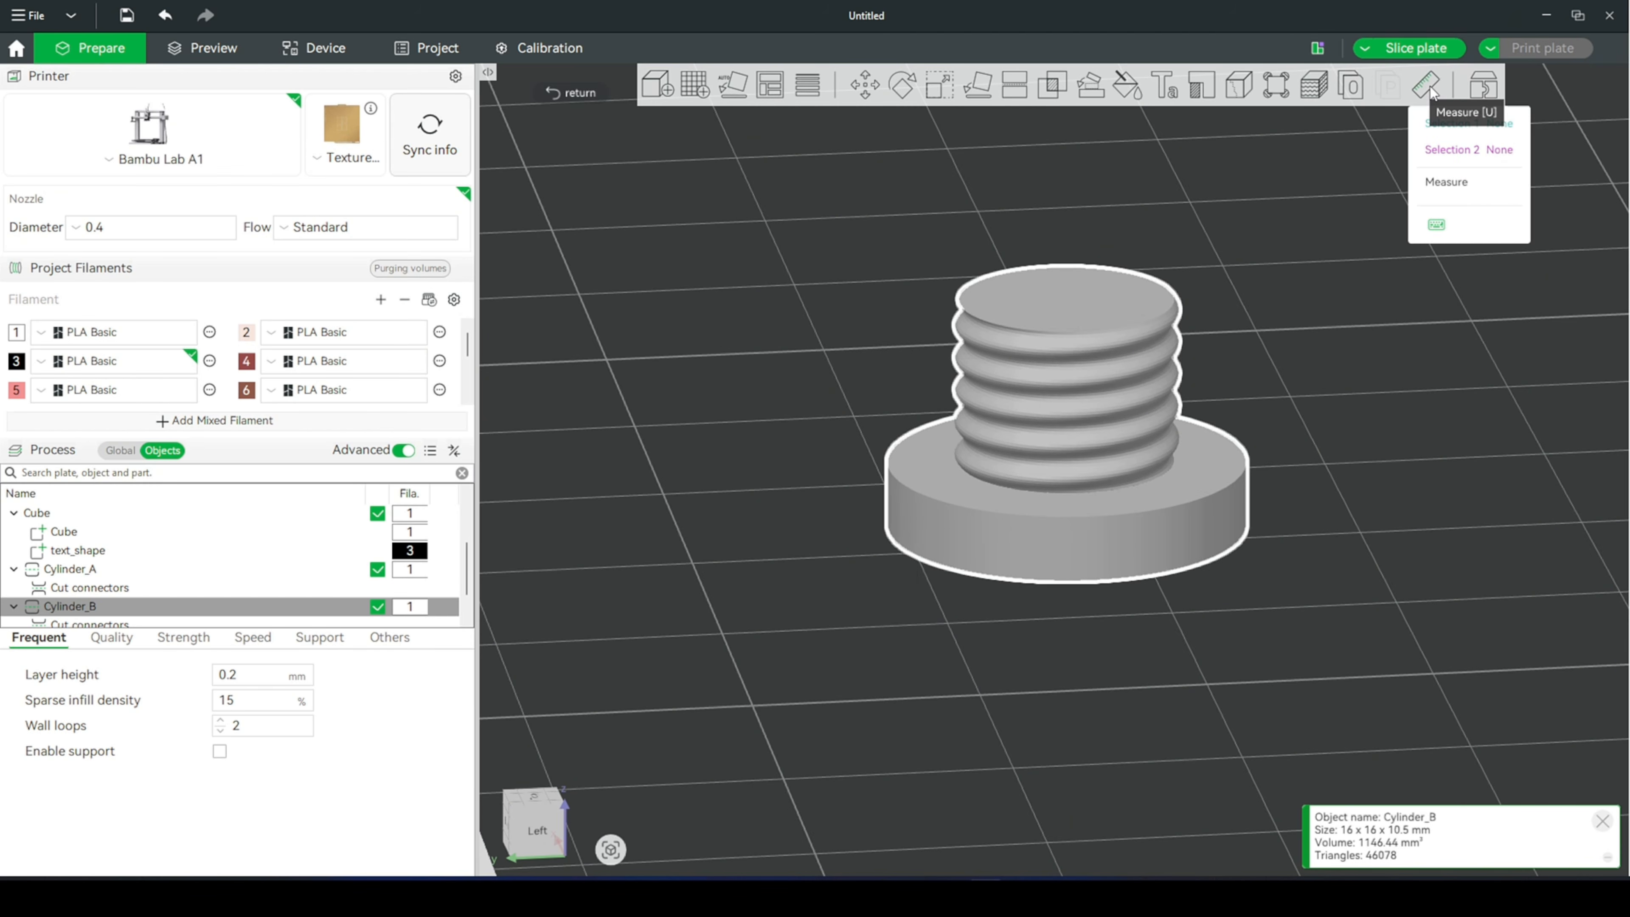
scroll(1052, 443, up, 5)
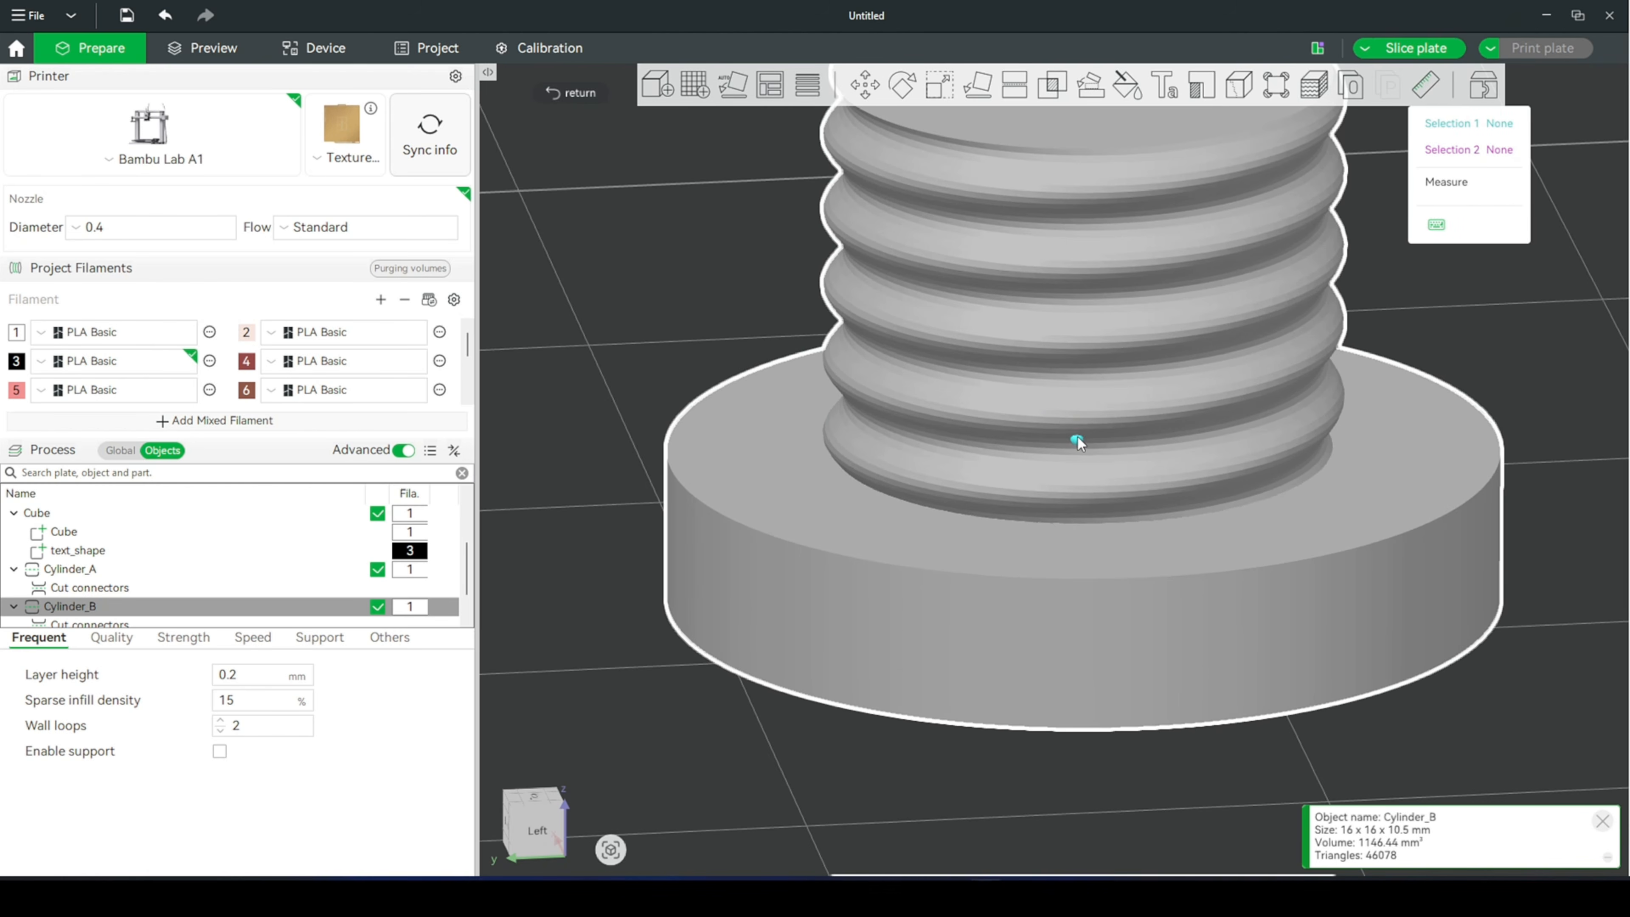
click(1058, 424)
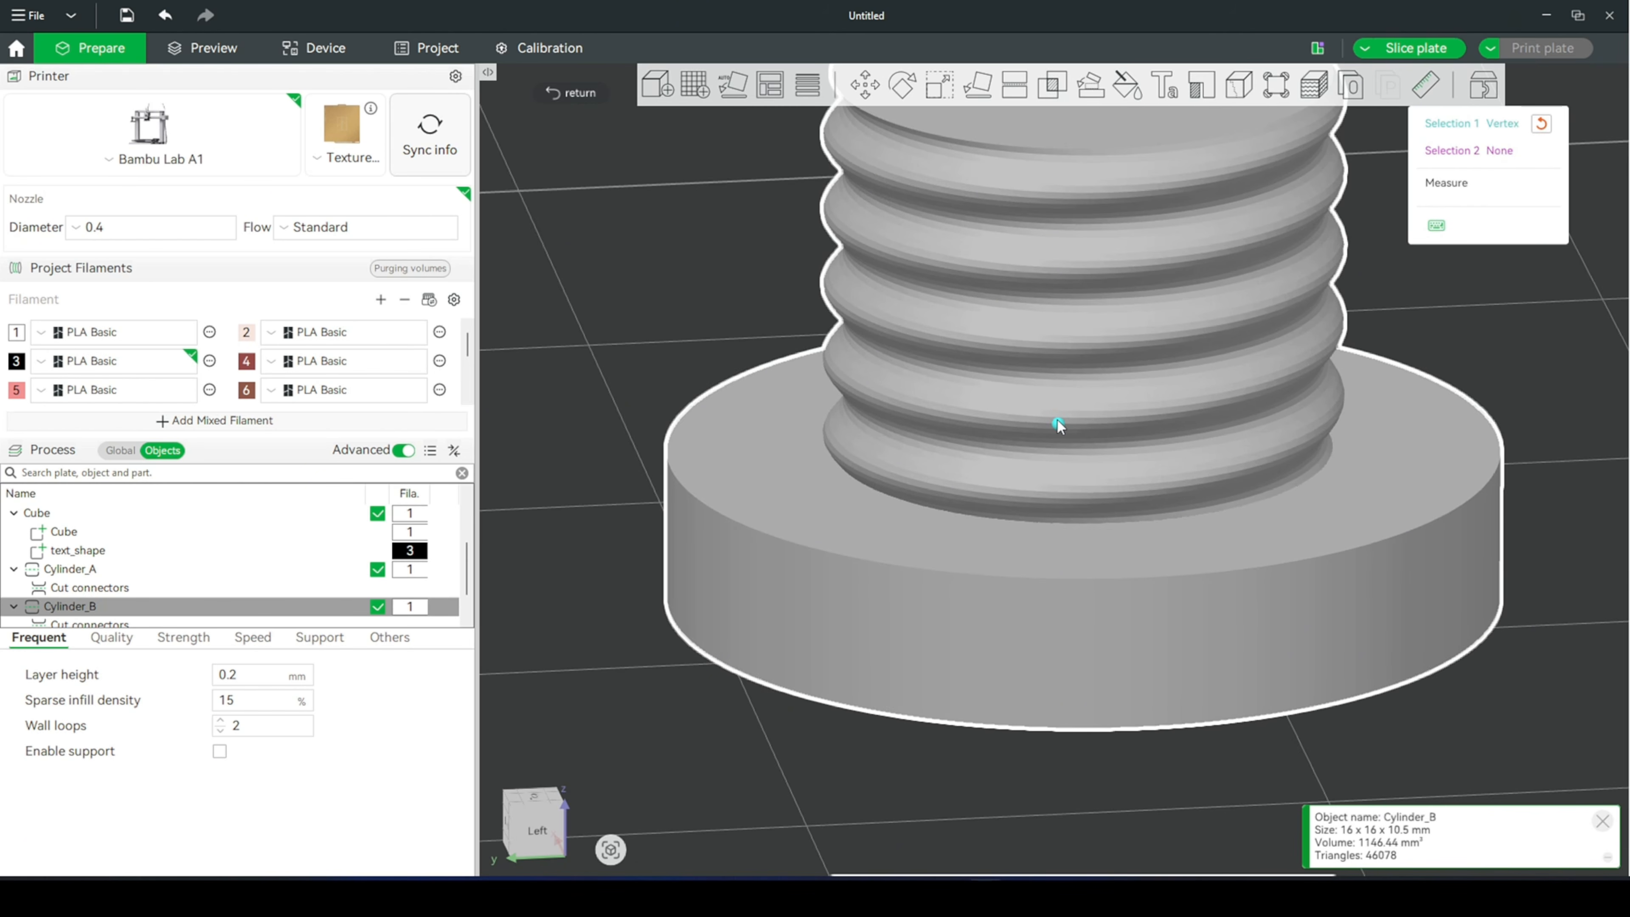
click(1058, 349)
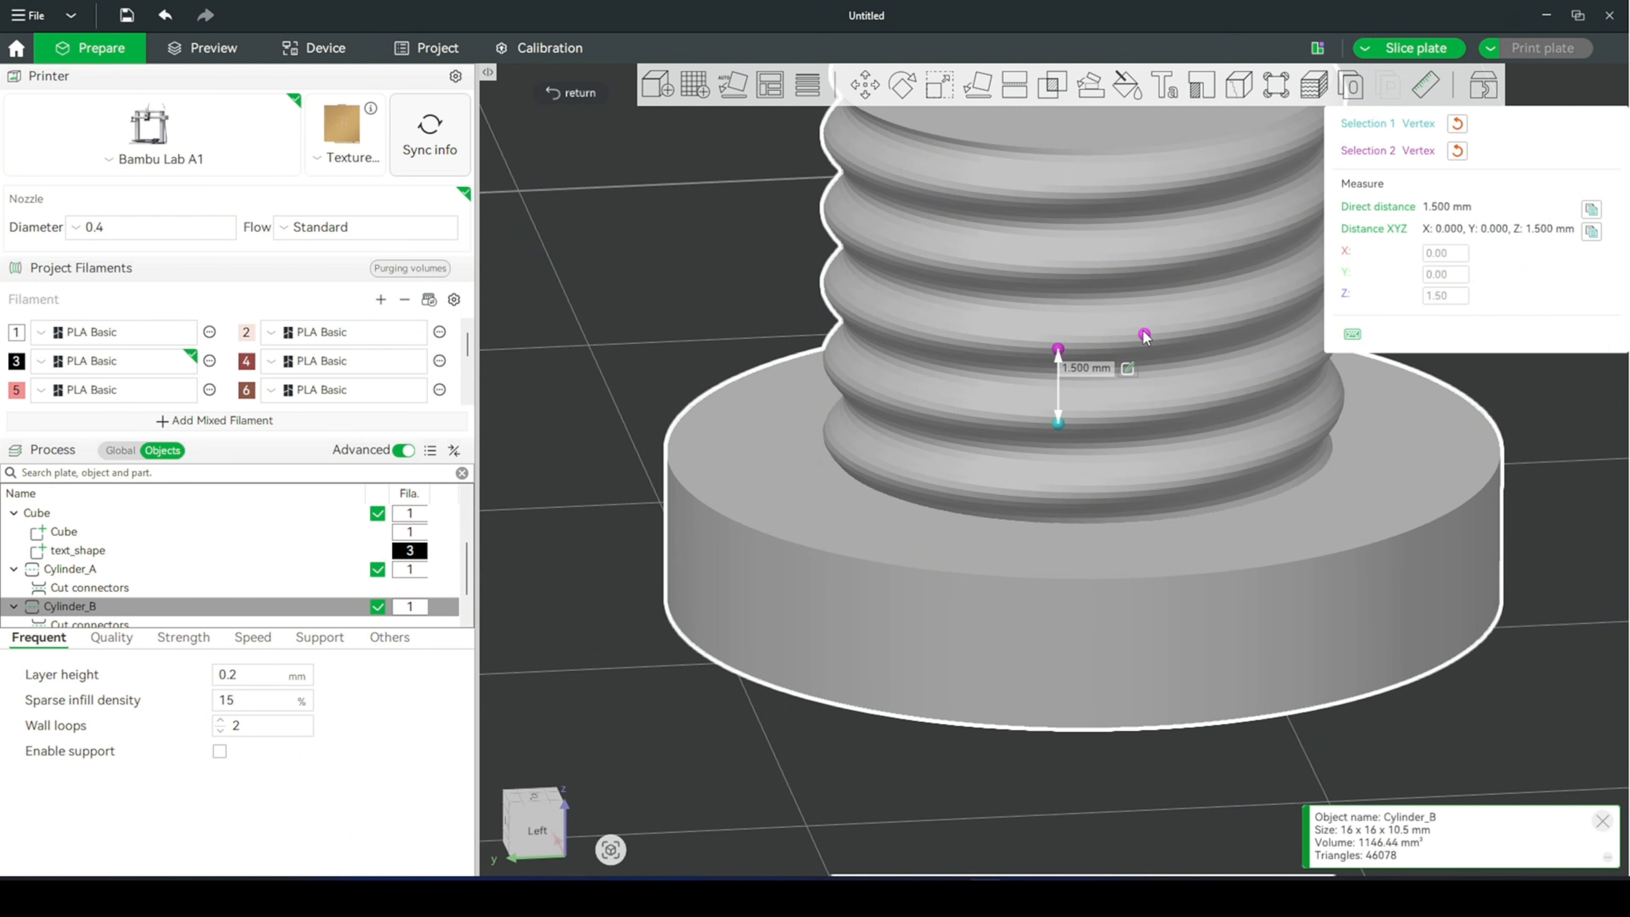
scroll(1145, 336, up, 4)
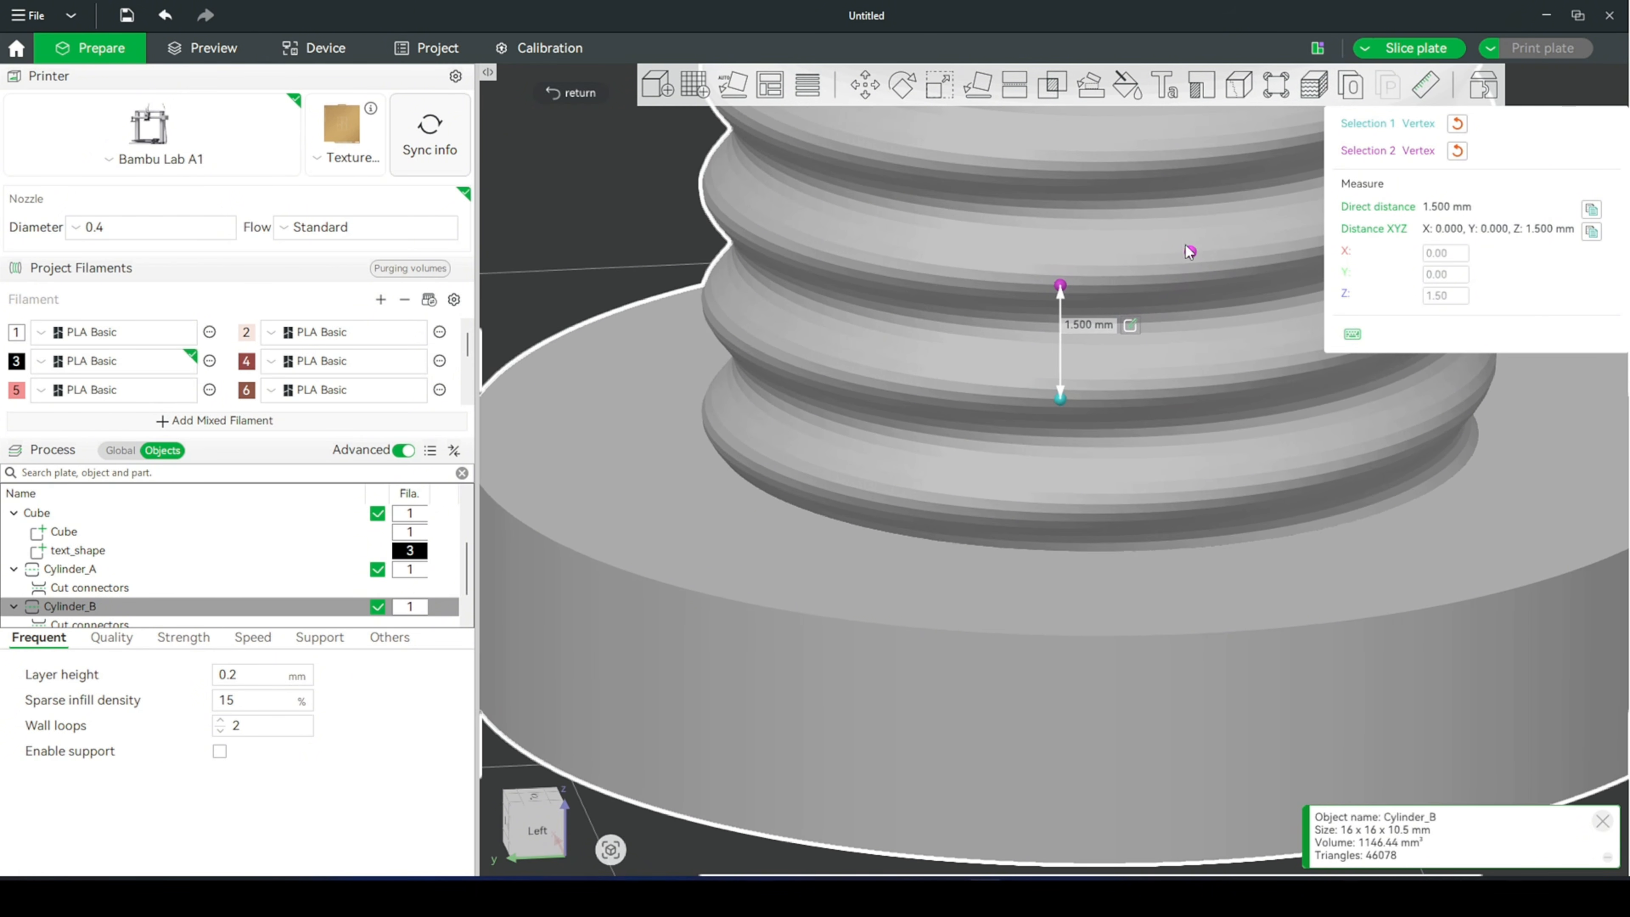
right_drag(1188, 232, 1099, 326)
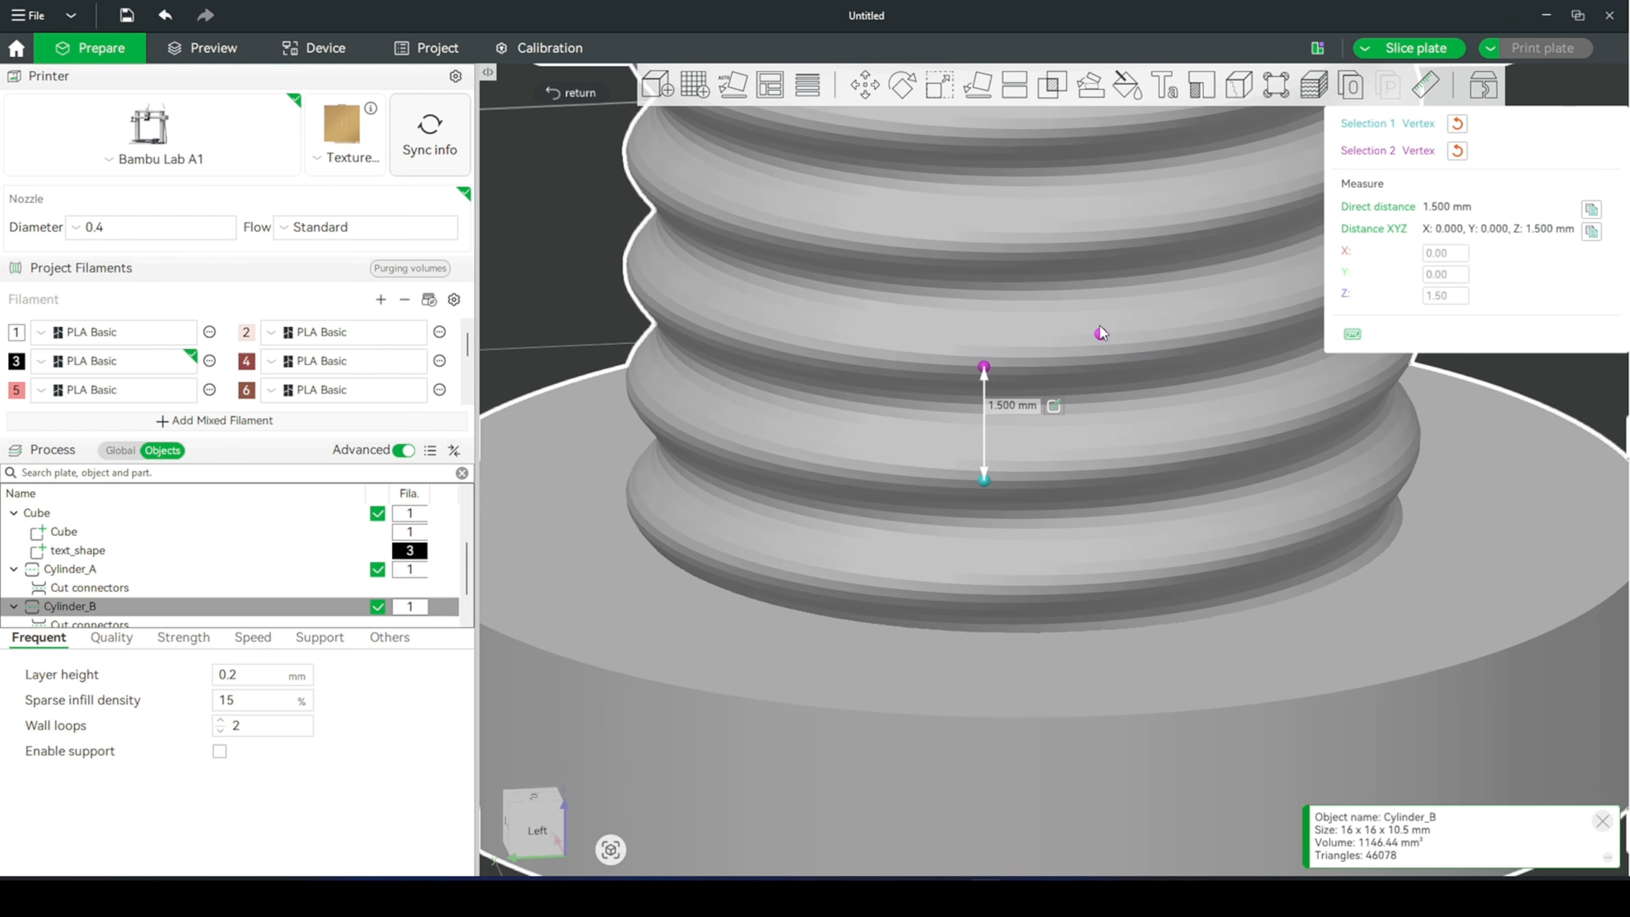
scroll(1005, 381, down, 3)
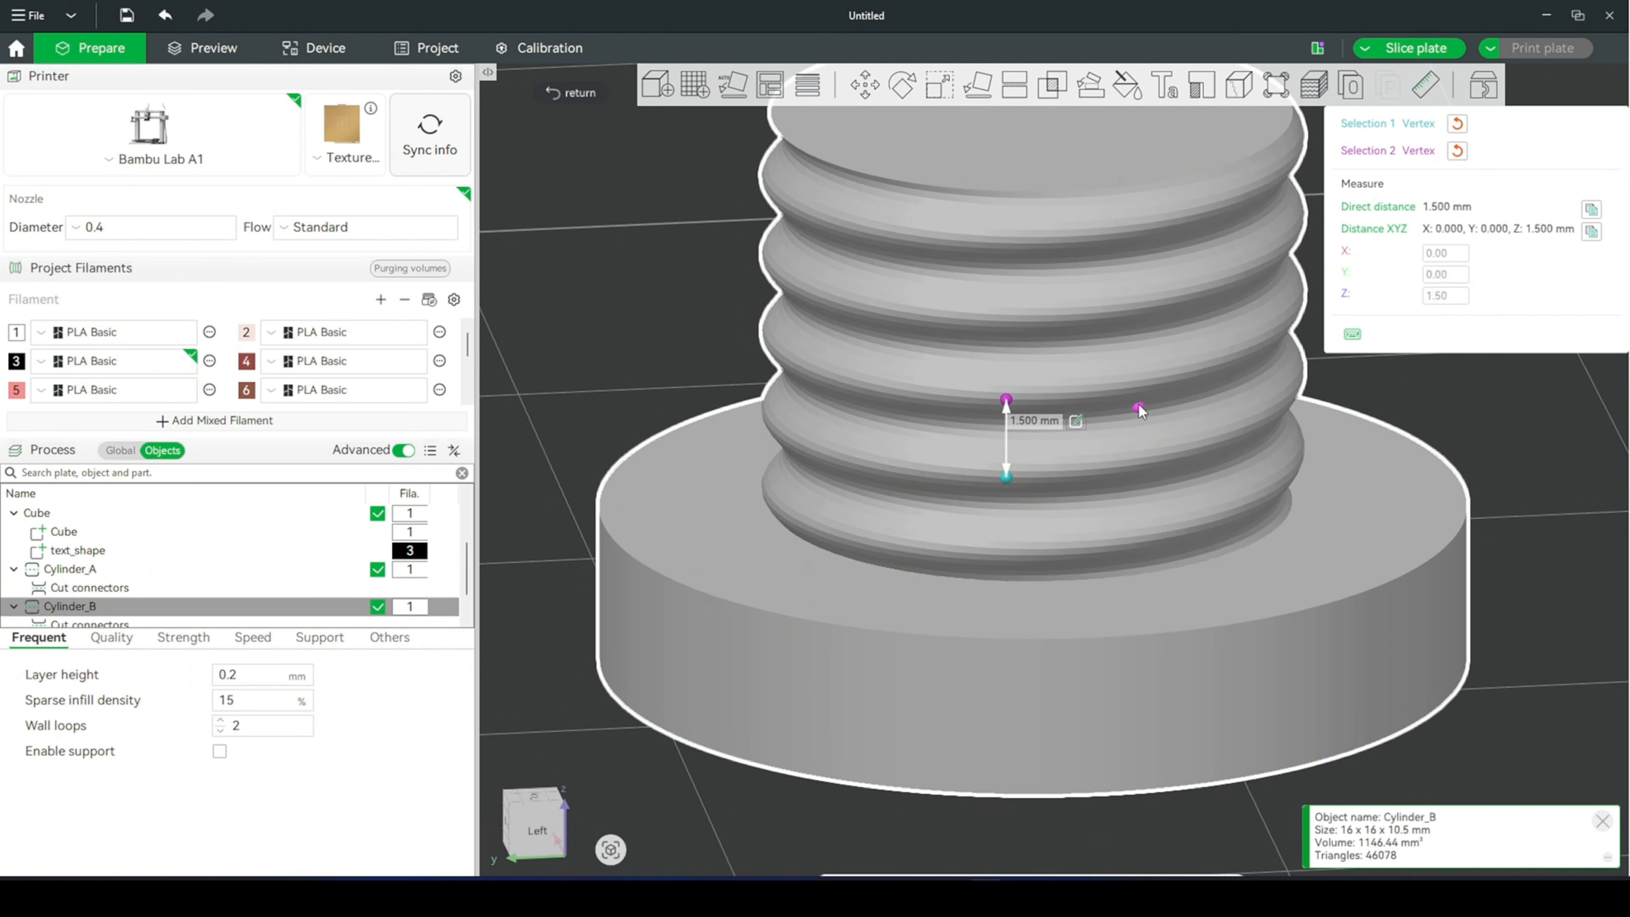
scroll(1070, 412, up, 3)
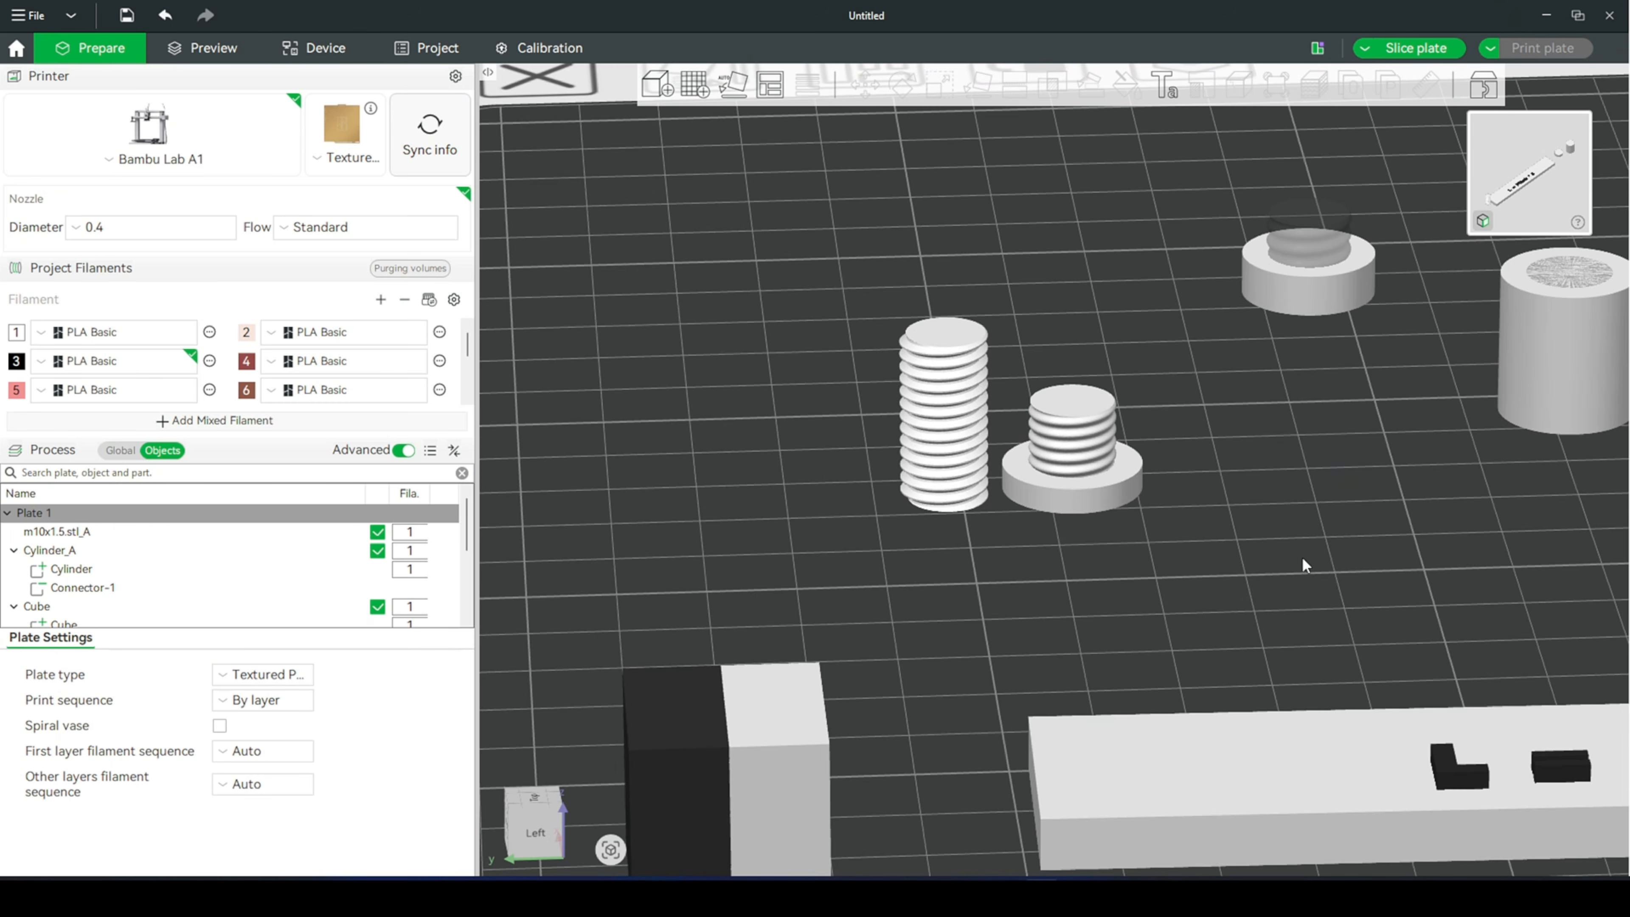
scroll(1341, 486, down, 4)
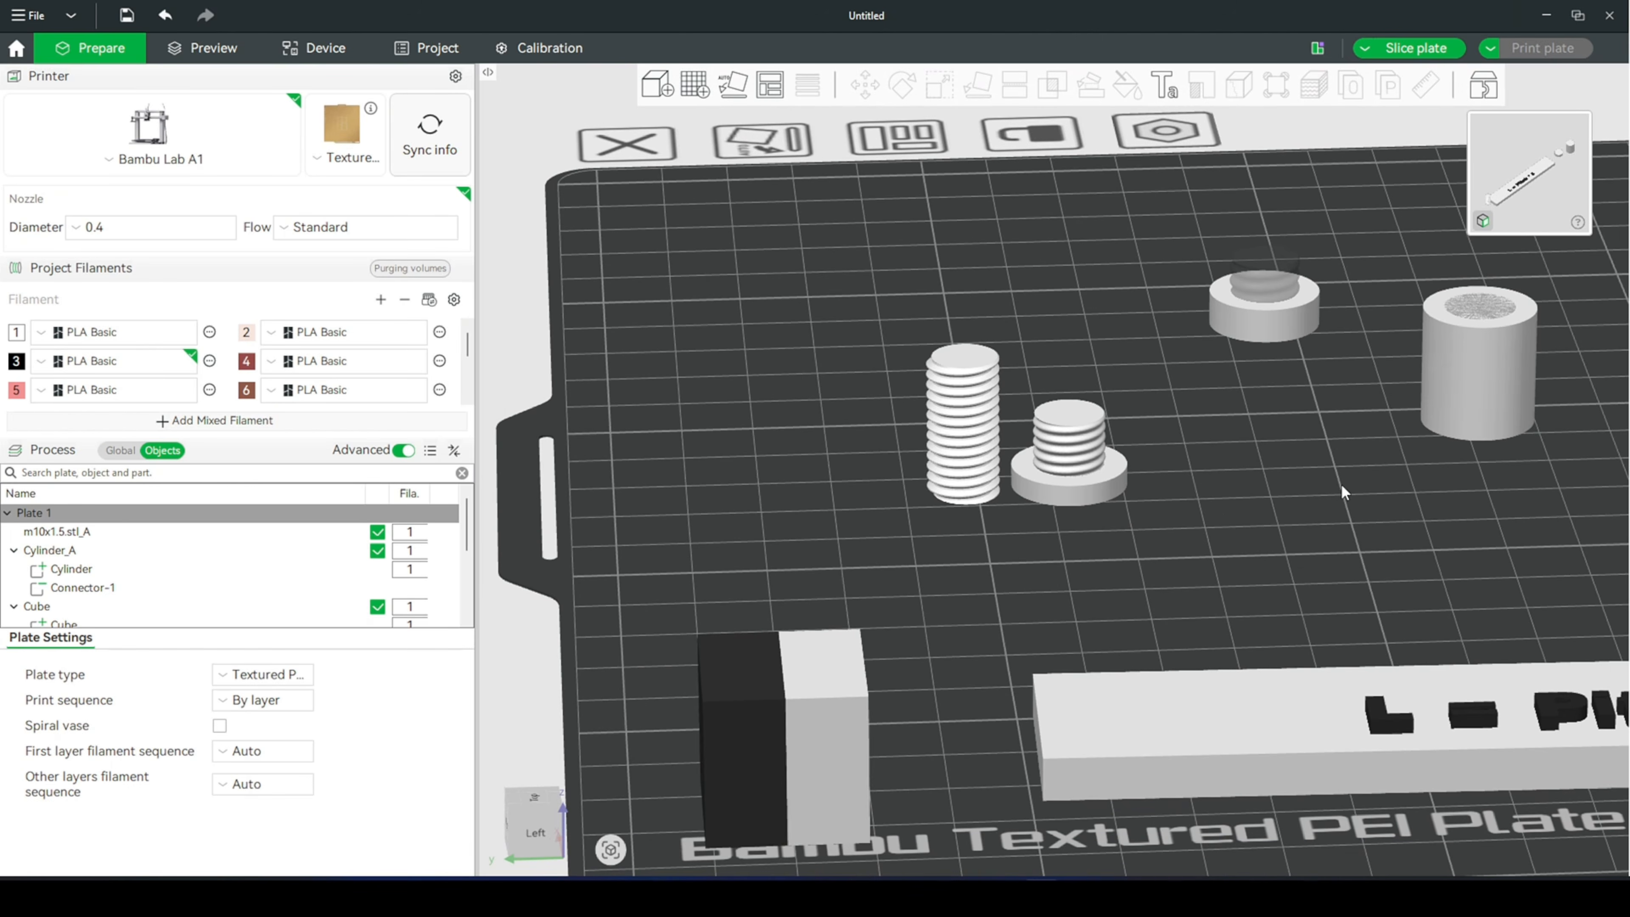
- Move the tall nut cylinder closer to the bolt part
scroll(1230, 555, up, 5)
drag(1045, 600, 1062, 589)
drag(1247, 594, 1358, 488)
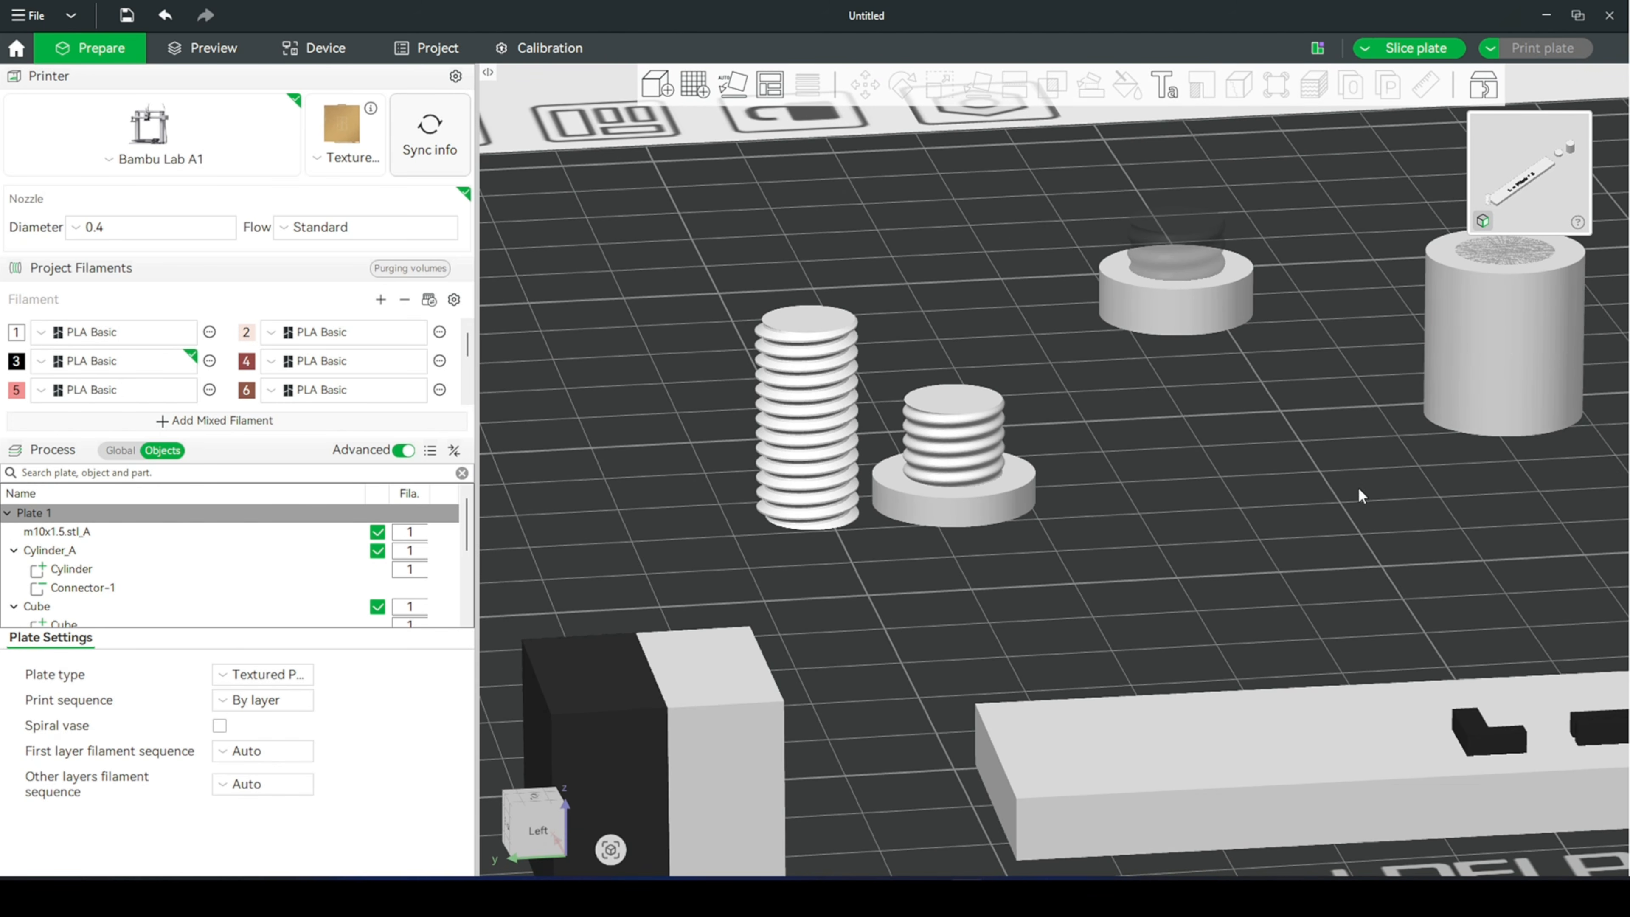
click(1529, 302)
drag(1530, 304, 1317, 398)
- Start a planar cut on the nut cylinder and set its height to 12 mm
key(c)
click(1140, 242)
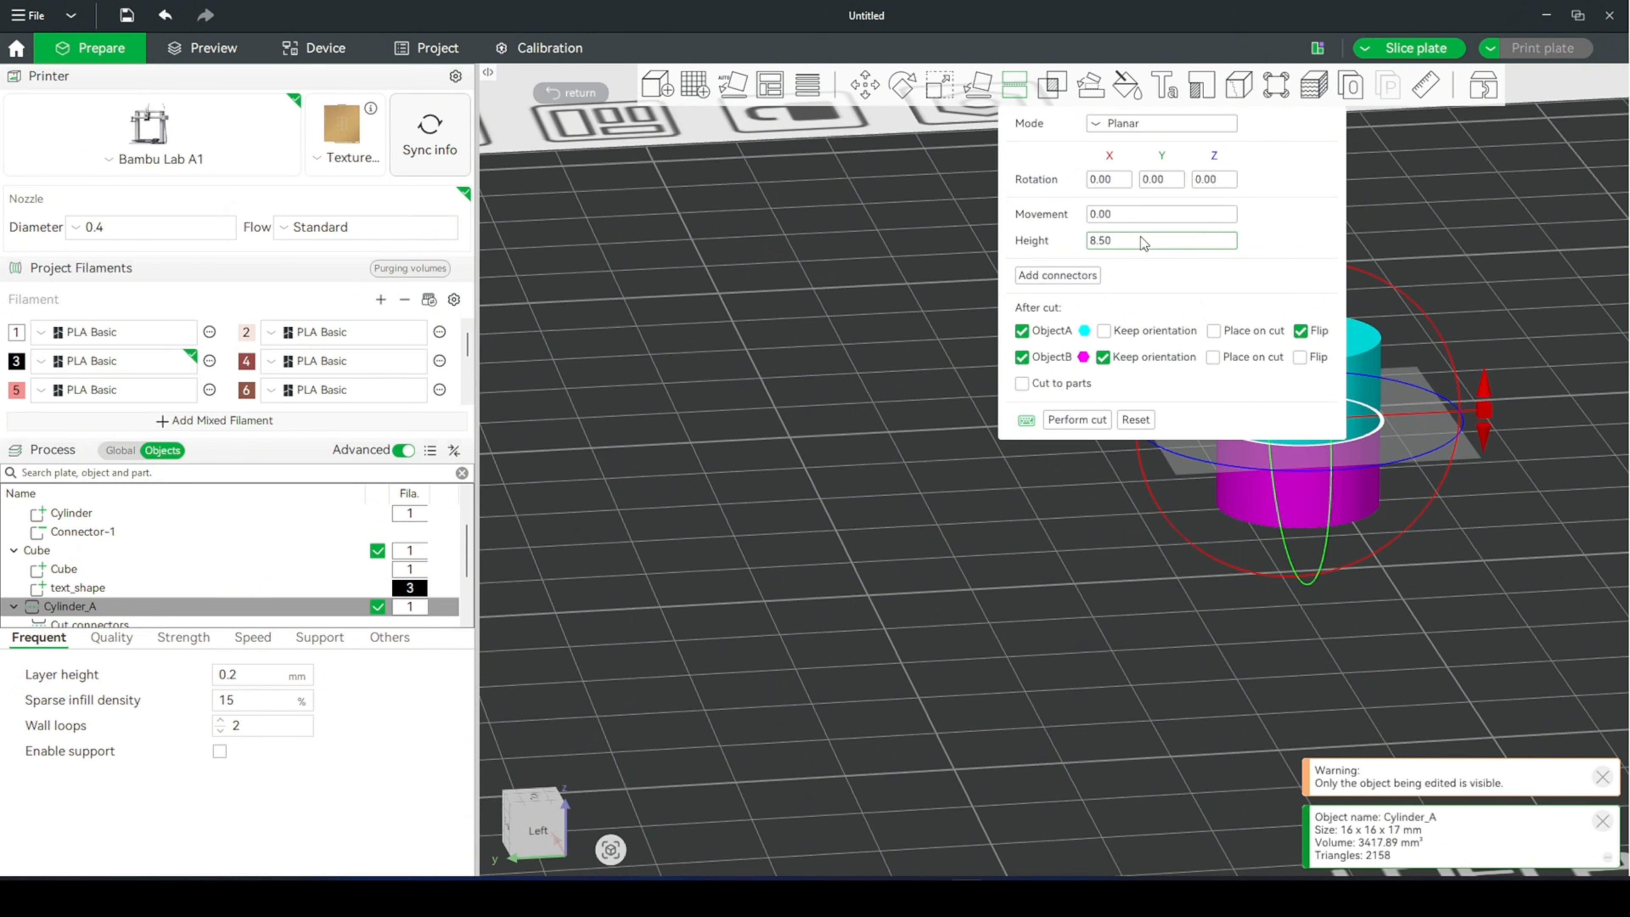
key(BackSpace)
key(BackSpace)
key(BackSpace)
key(BackSpace)
text(12)
key(Return)
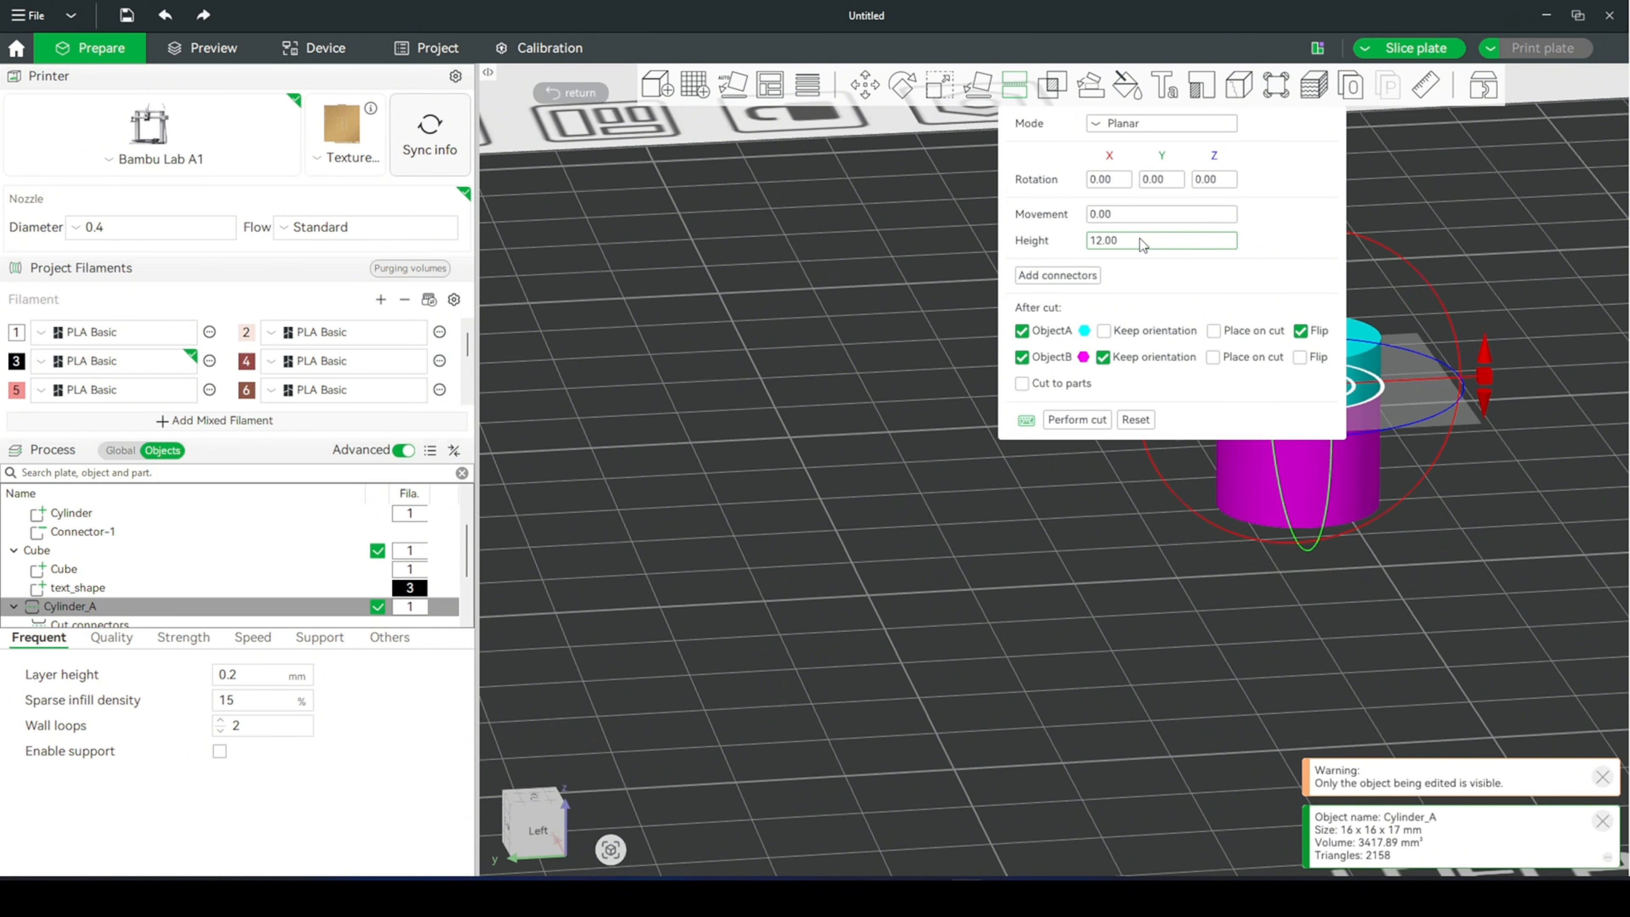
- Exclude ObjectB from the result and perform the cut so only the flipped ObjectA nut is kept, then clear the selection
click(1022, 358)
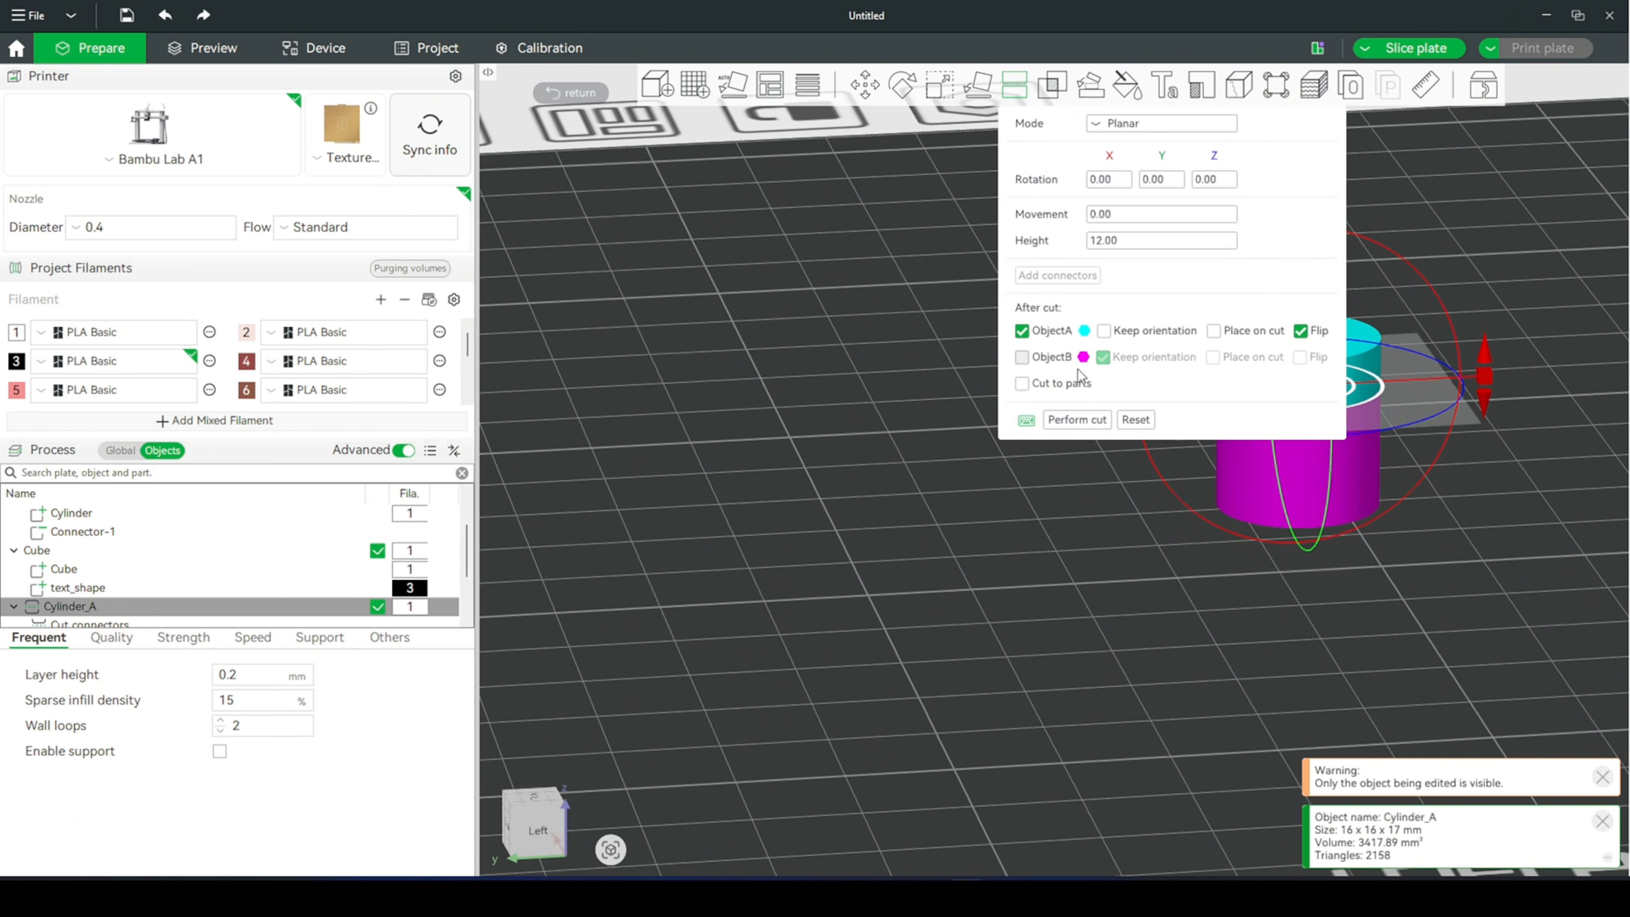
middle_drag(1239, 560, 727, 679)
click(1077, 419)
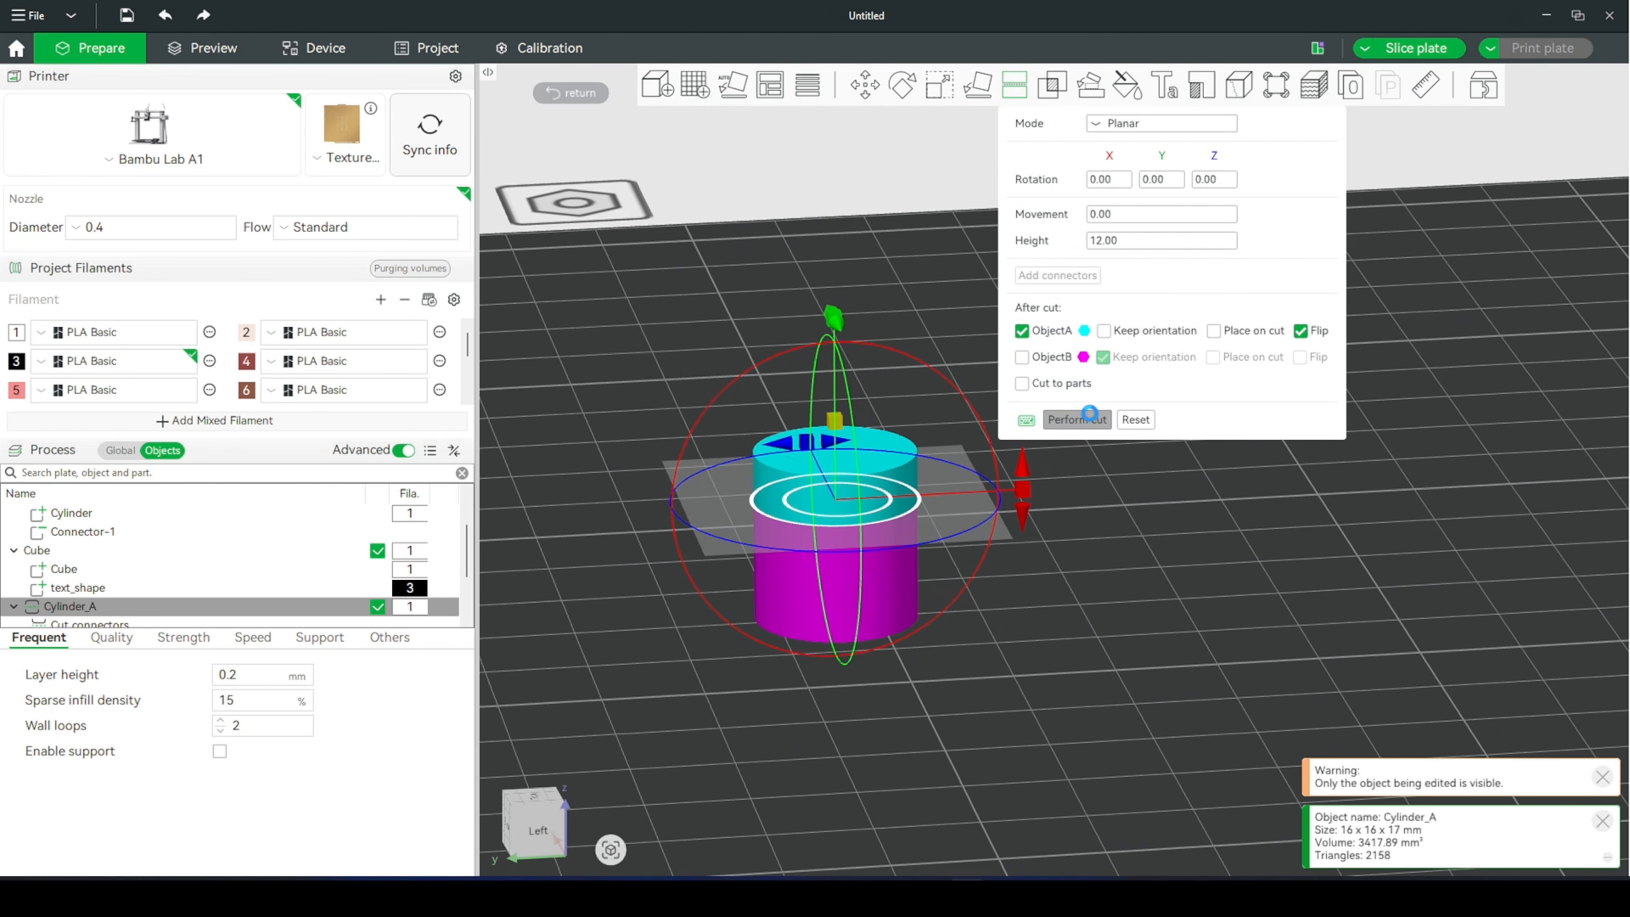
drag(883, 671, 851, 704)
click(878, 668)
scroll(843, 676, down, 5)
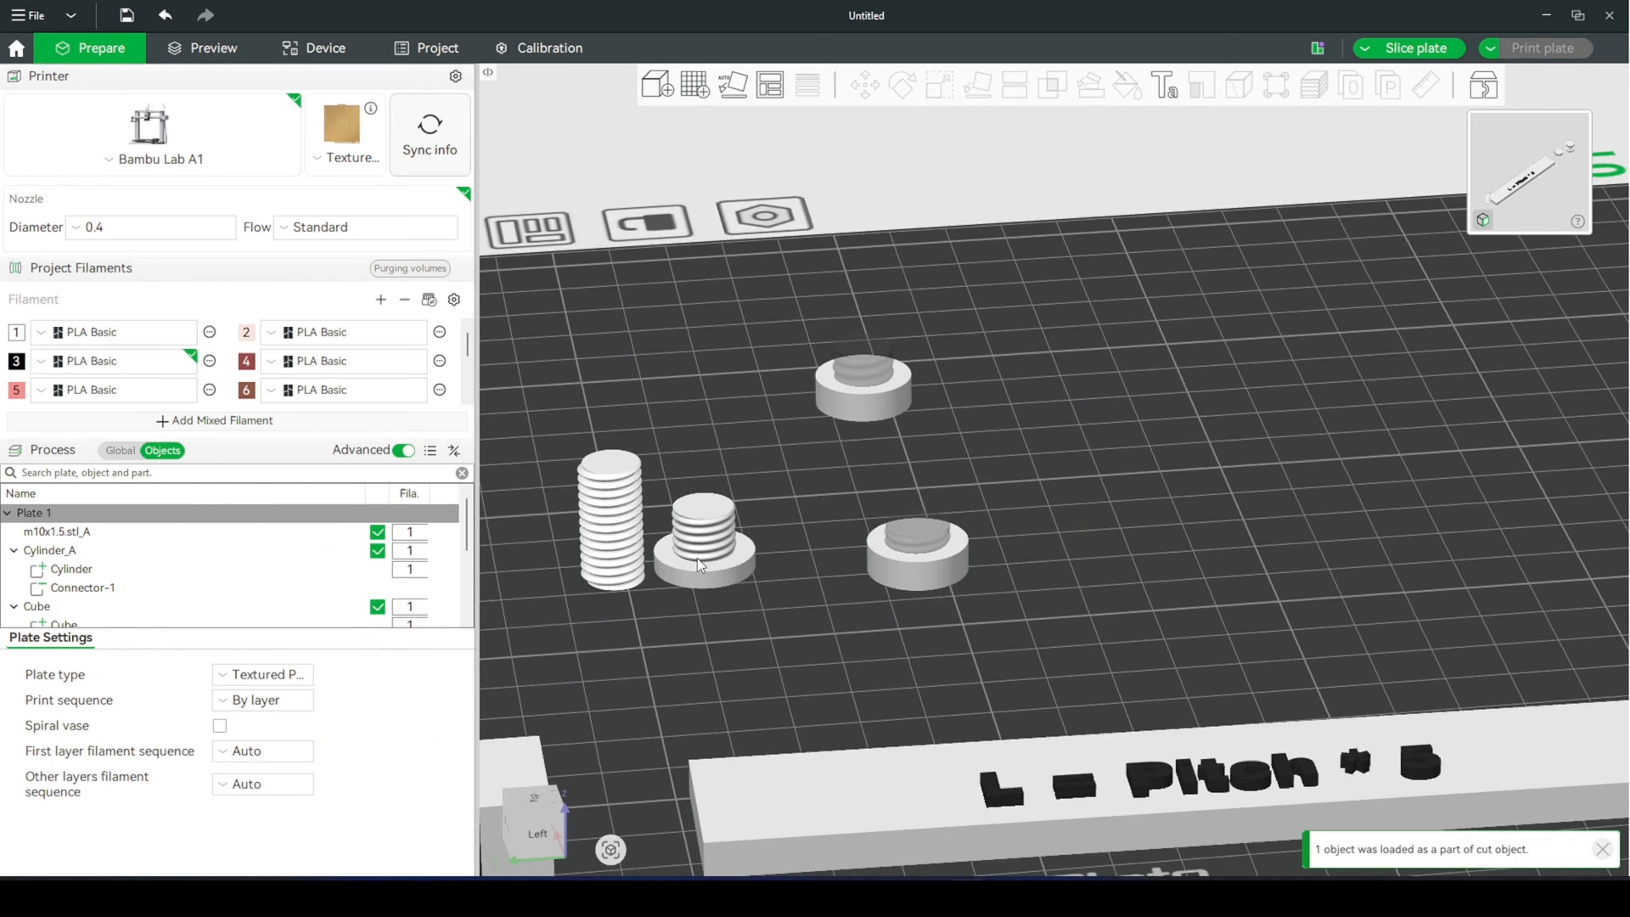
- Move the bolt away from the threaded rod toward the shortened nut and clear the selection
drag(697, 557, 806, 586)
click(907, 643)
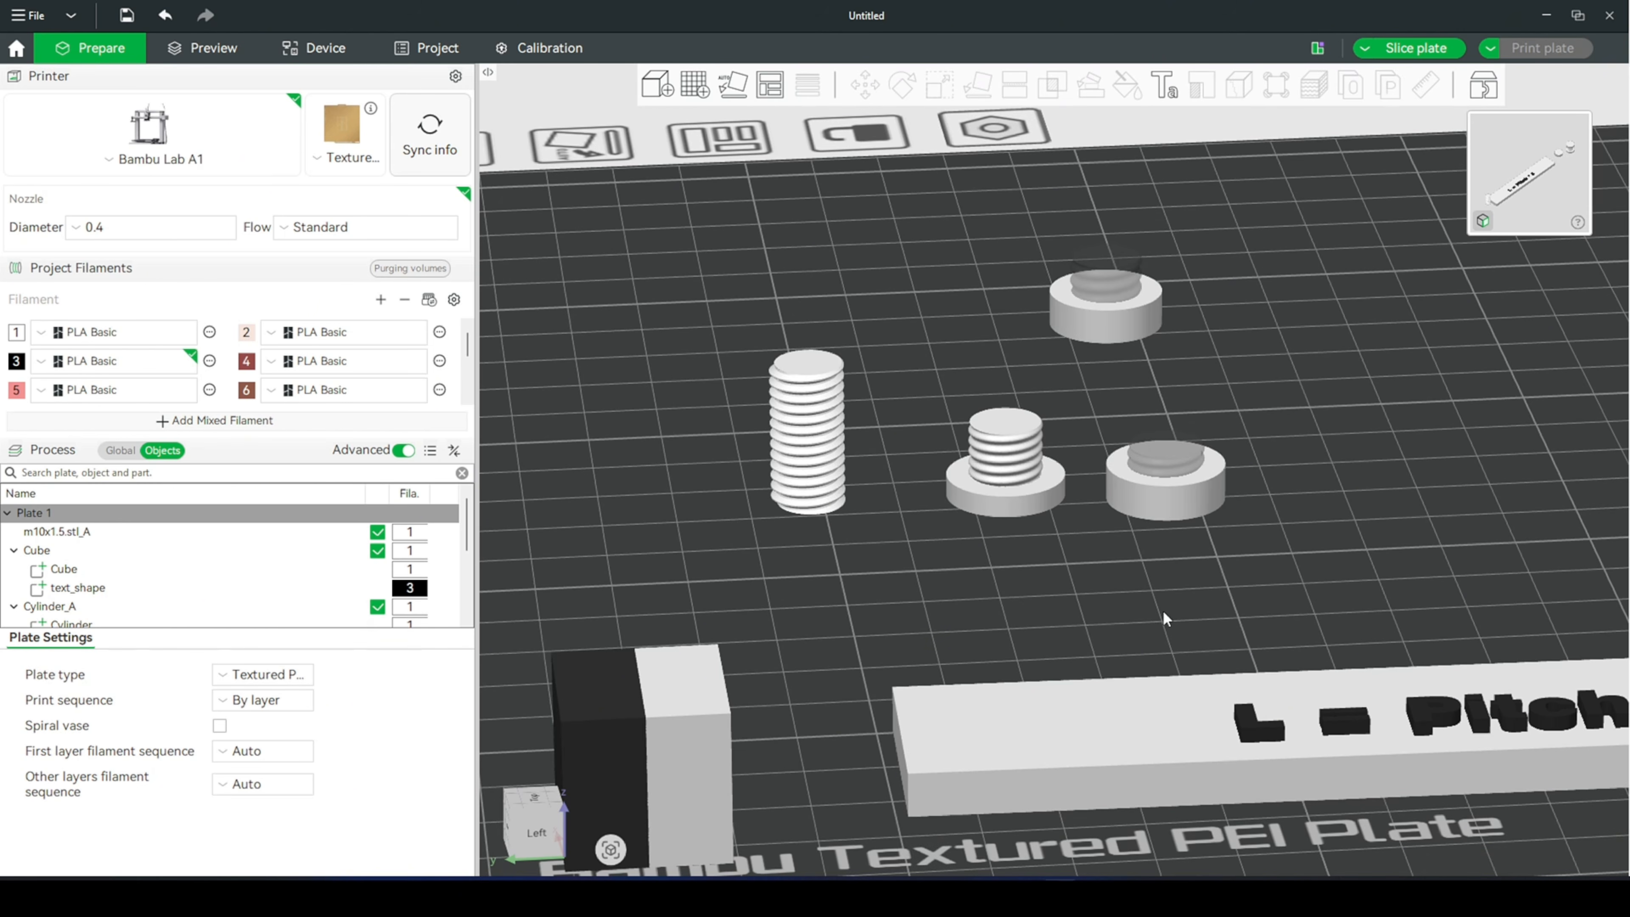
scroll(1085, 586, up, 5)
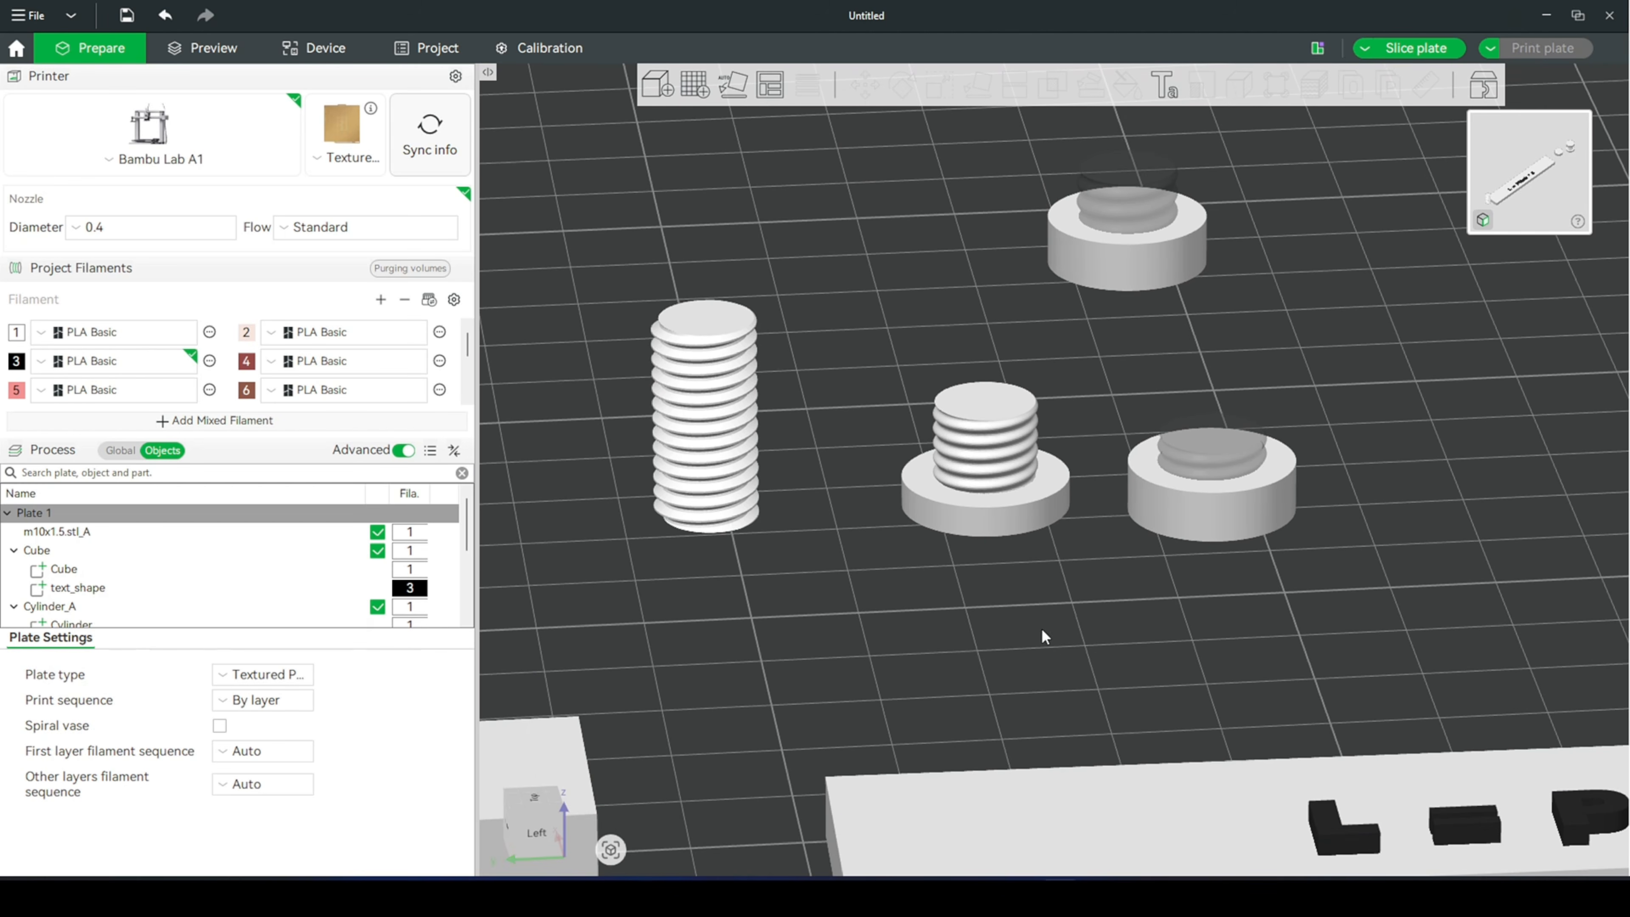
drag(932, 638, 941, 640)
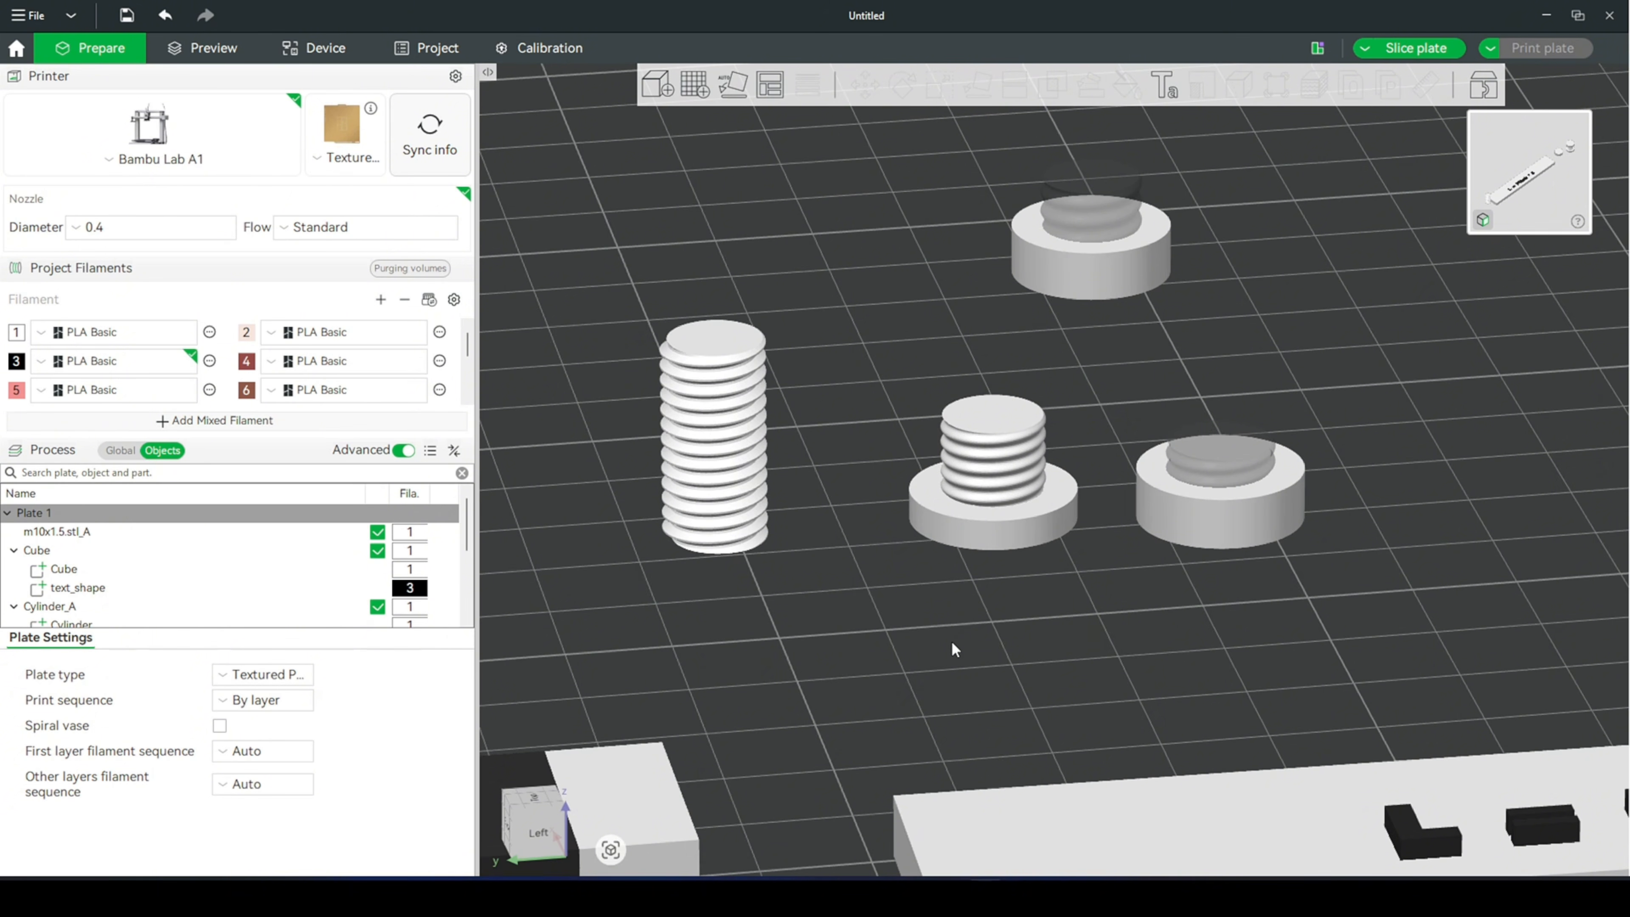
scroll(976, 644, down, 2)
scroll(1062, 630, up, 3)
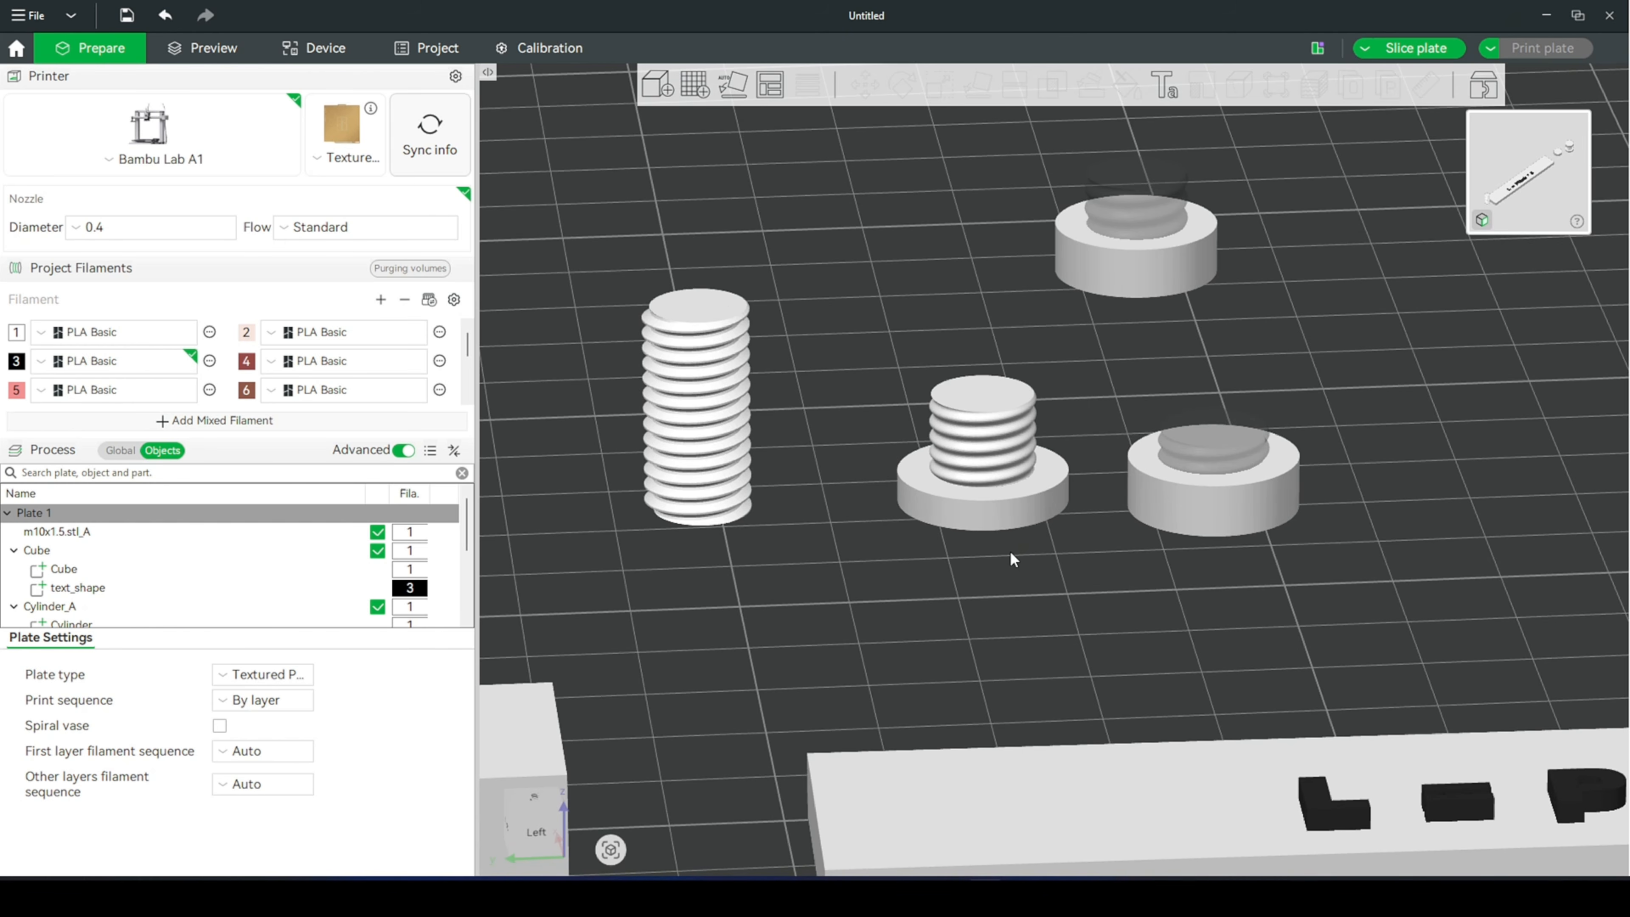
- Try lengthening the bolt by setting its Z size to 25 mm with non-uniform scaling
click(997, 459)
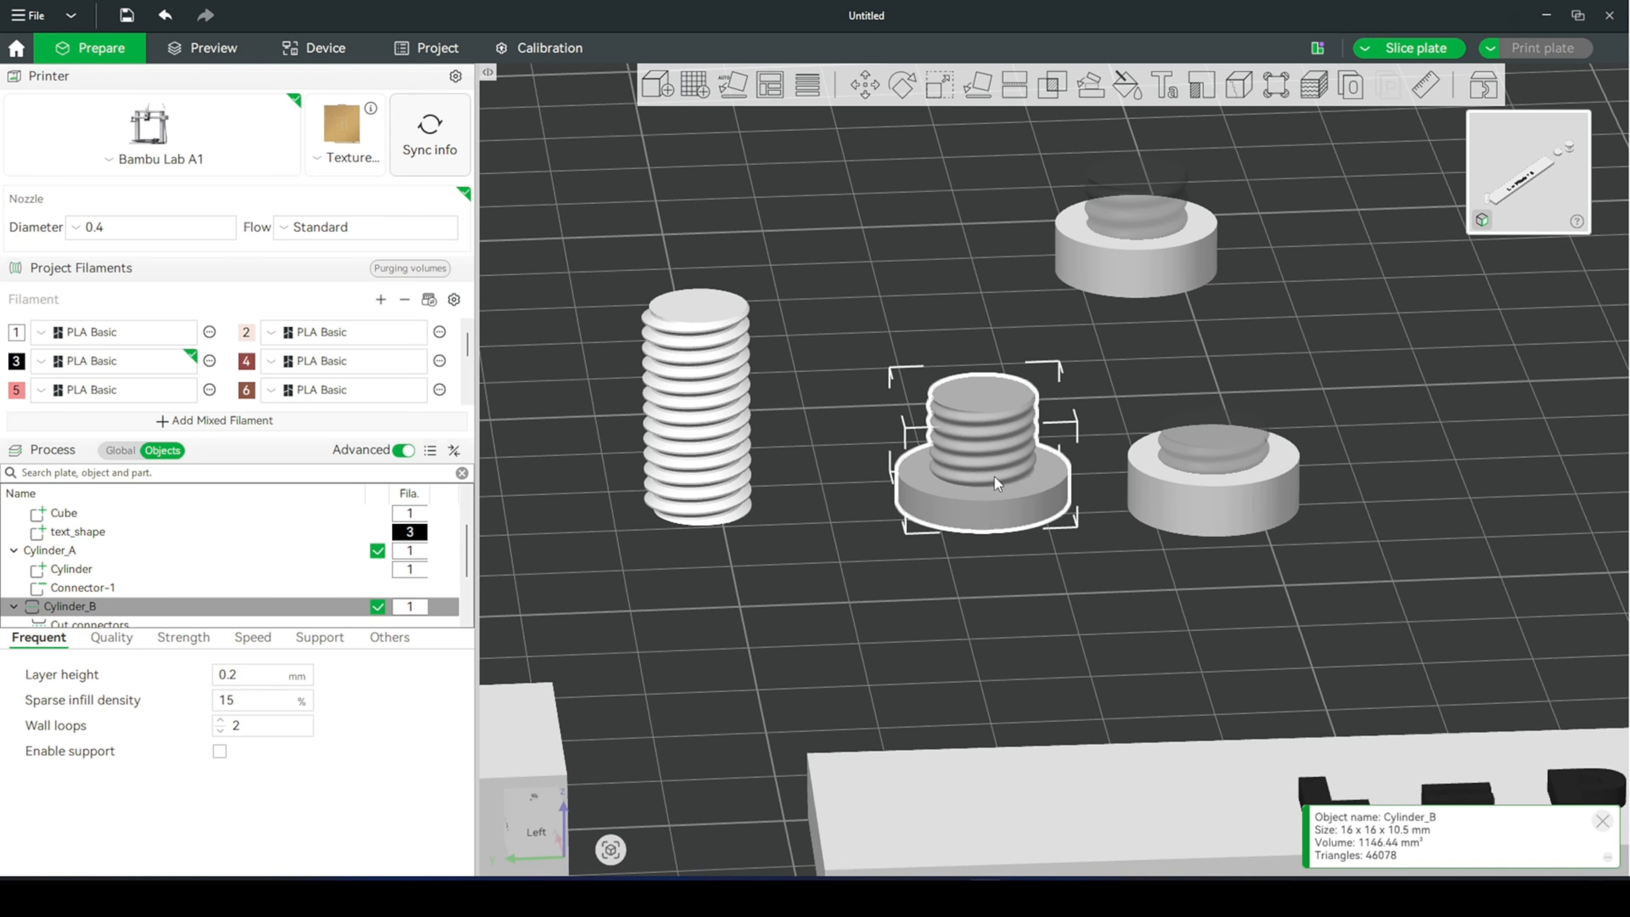
key(s)
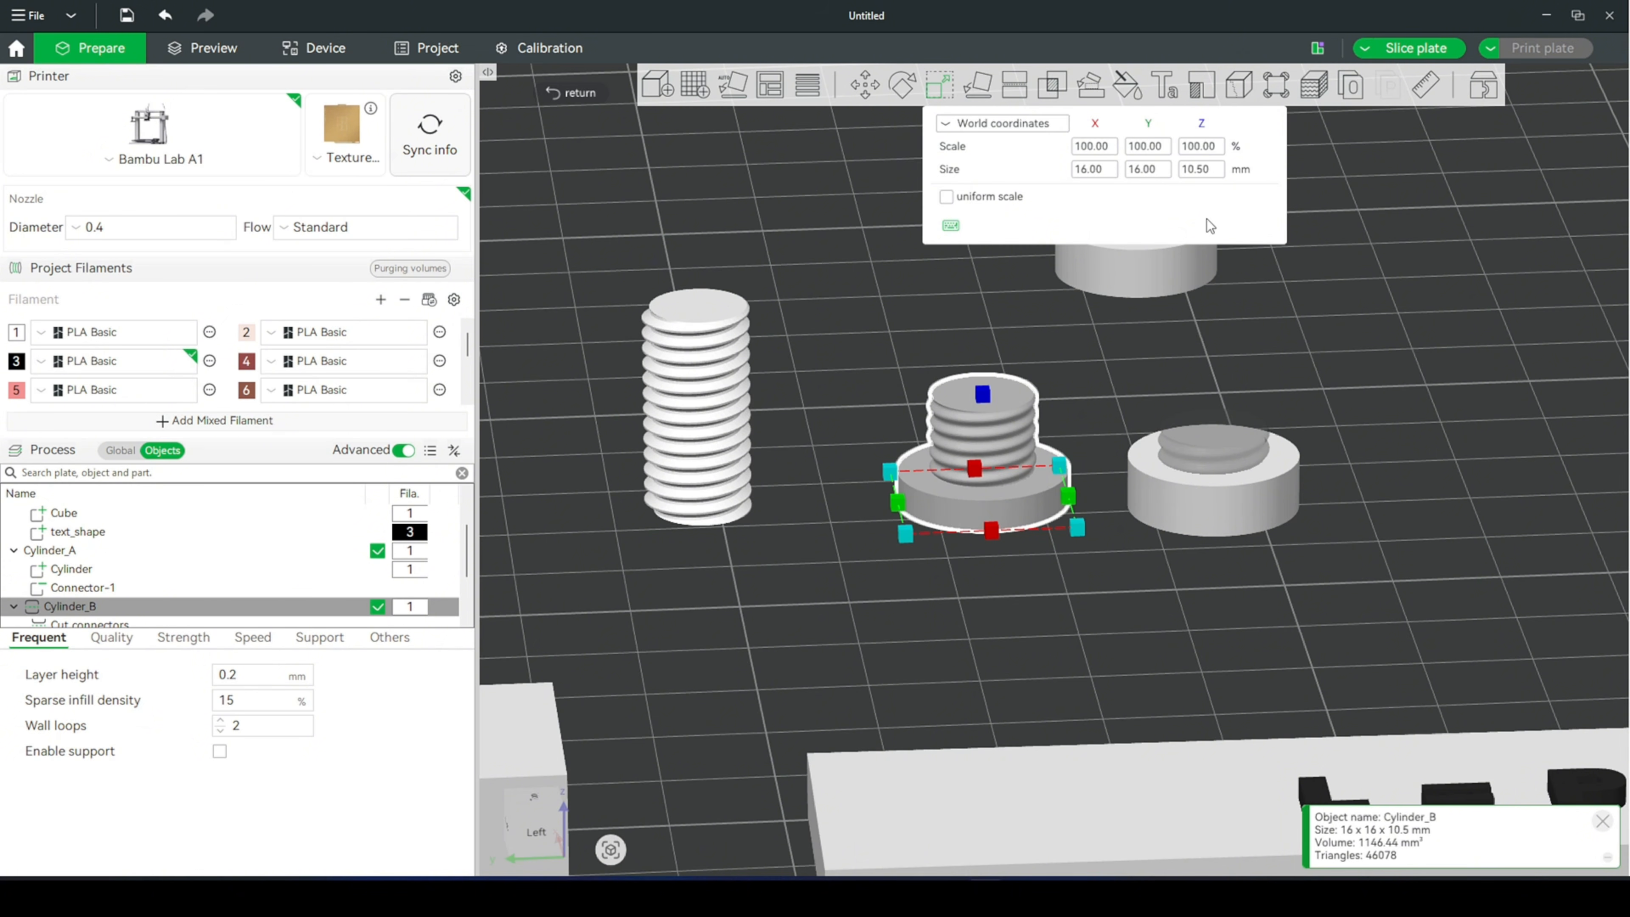
click(1203, 168)
key(BackSpace)
key(BackSpace)
key(BackSpace)
key(BackSpace)
key(BackSpace)
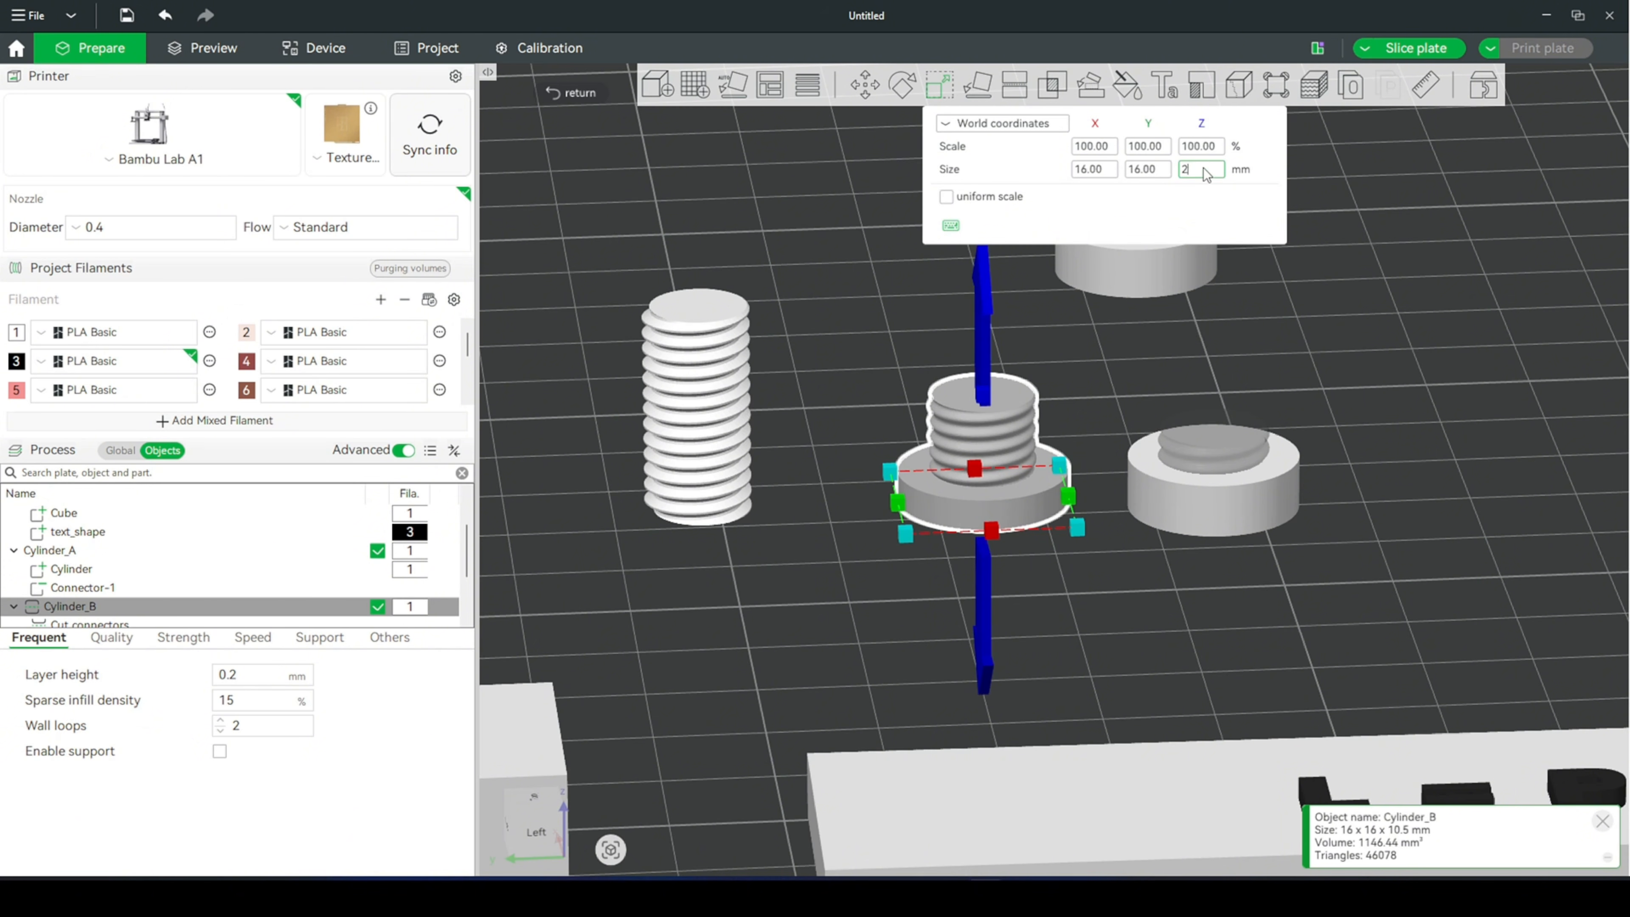
text(25)
key(Return)
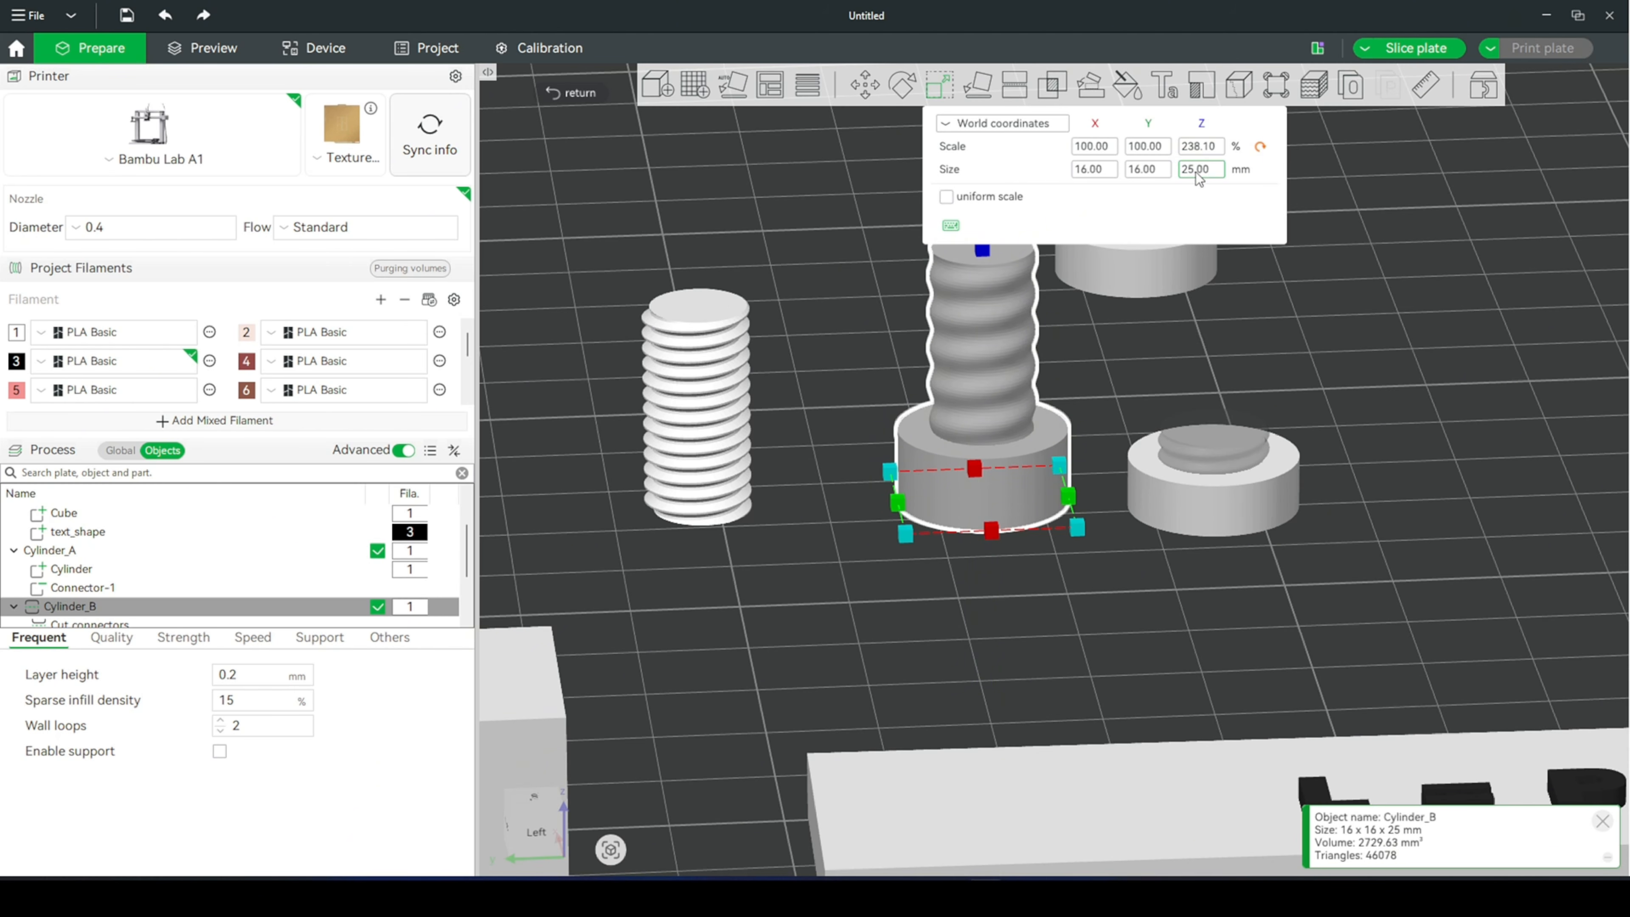
- Examine the stretched bolt's thread spacing against the M10x1.5 rod and the nut
click(1082, 371)
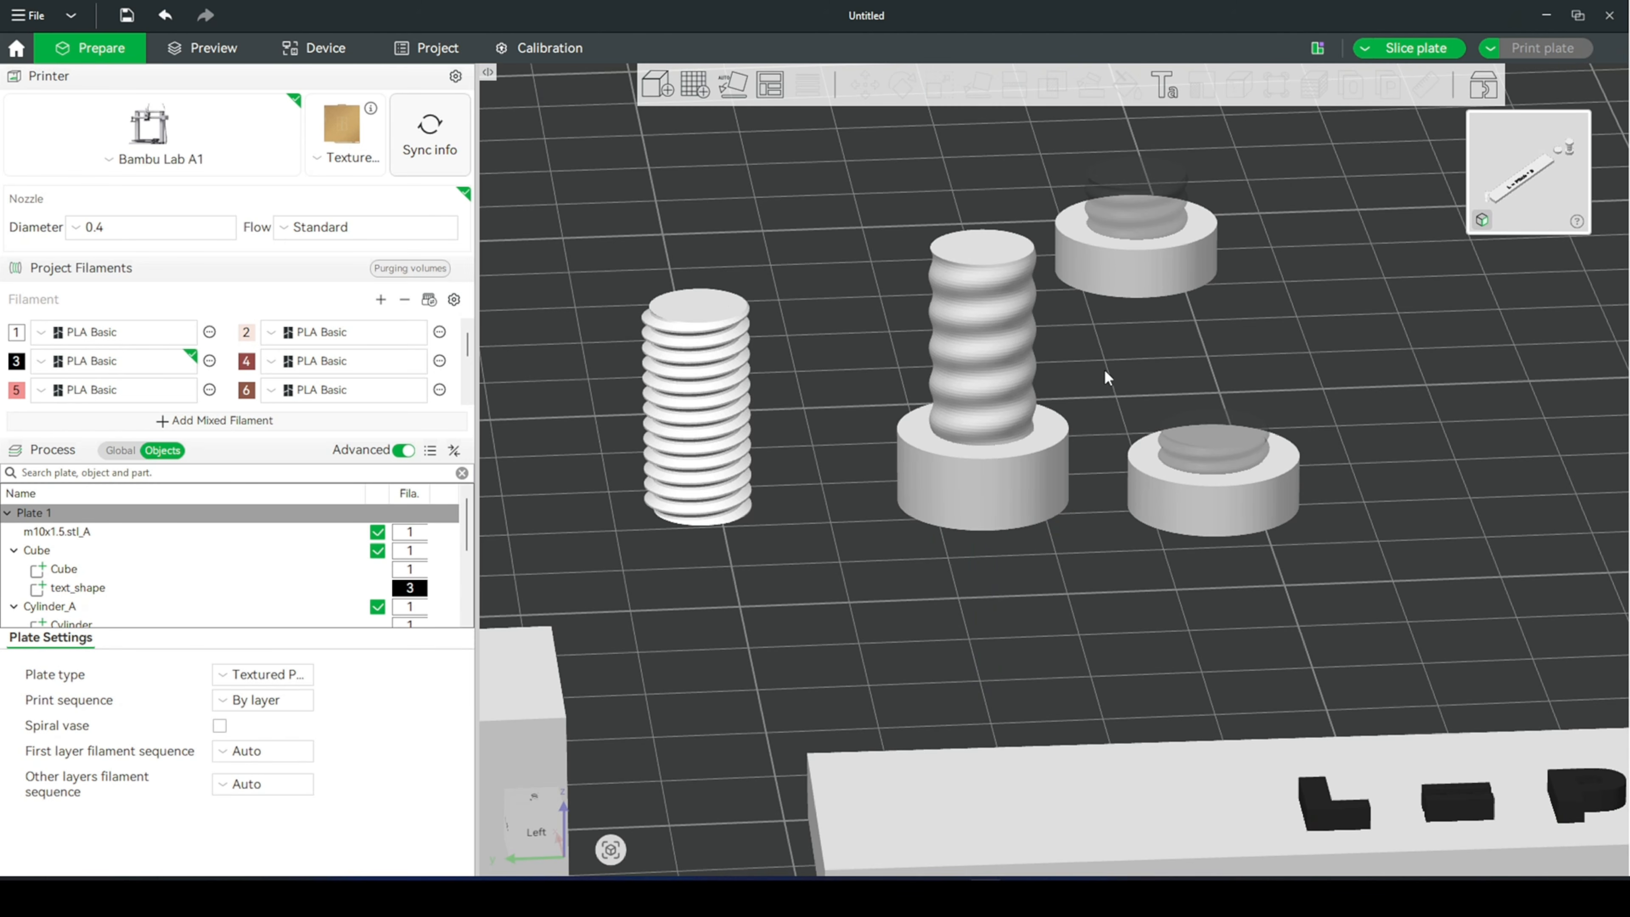
scroll(1075, 367, up, 5)
scroll(959, 255, down, 2)
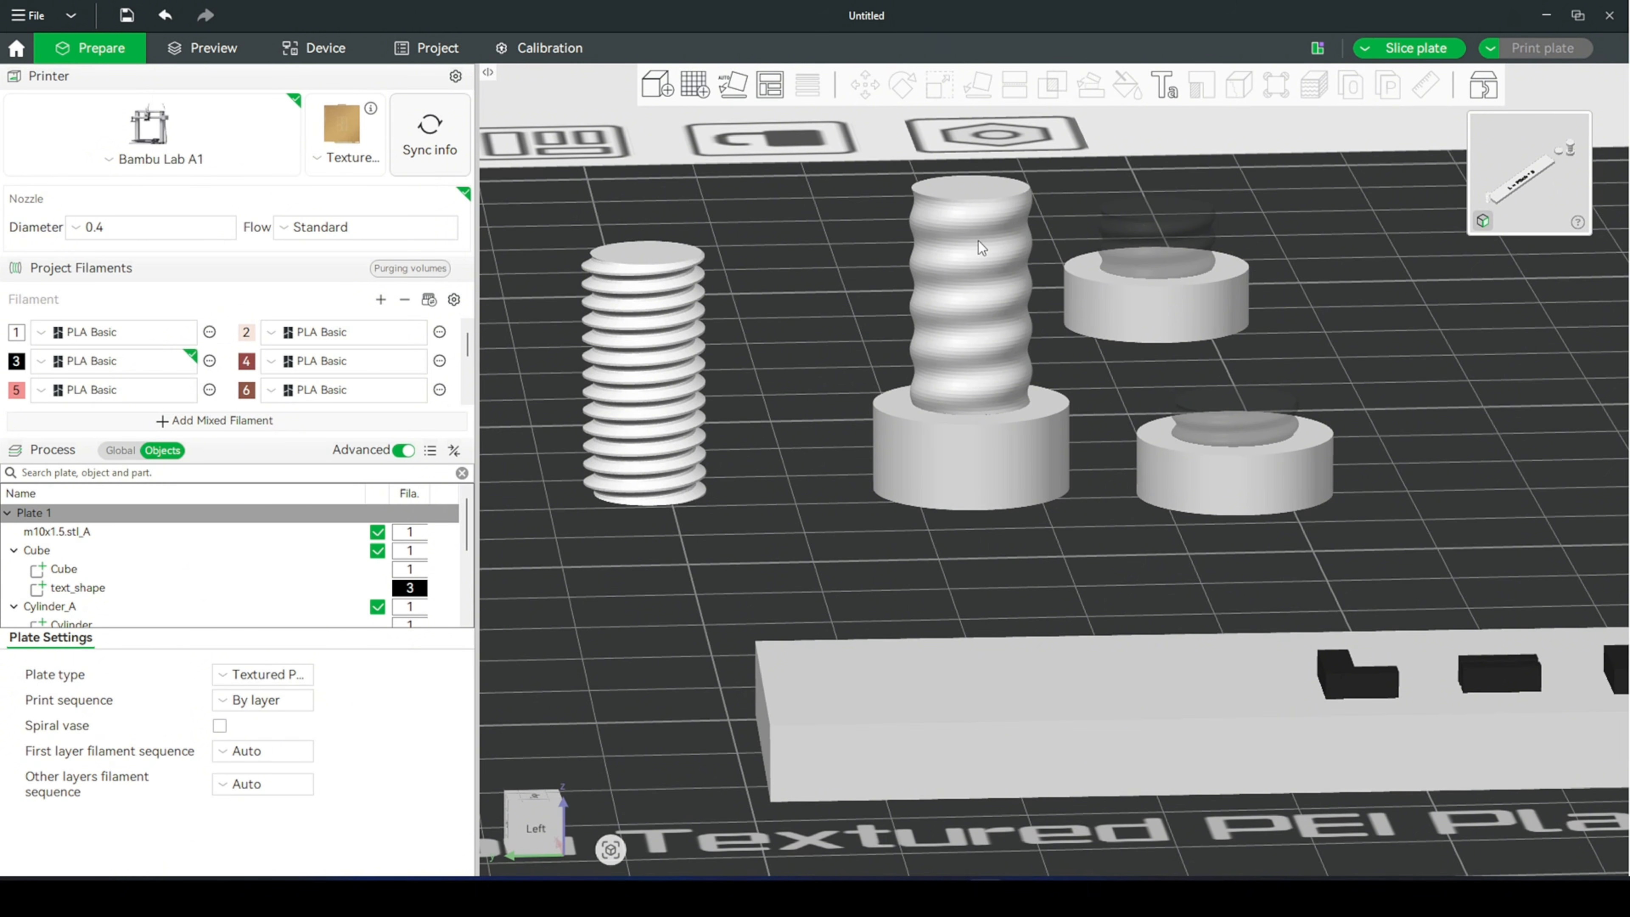
scroll(978, 240, down, 1)
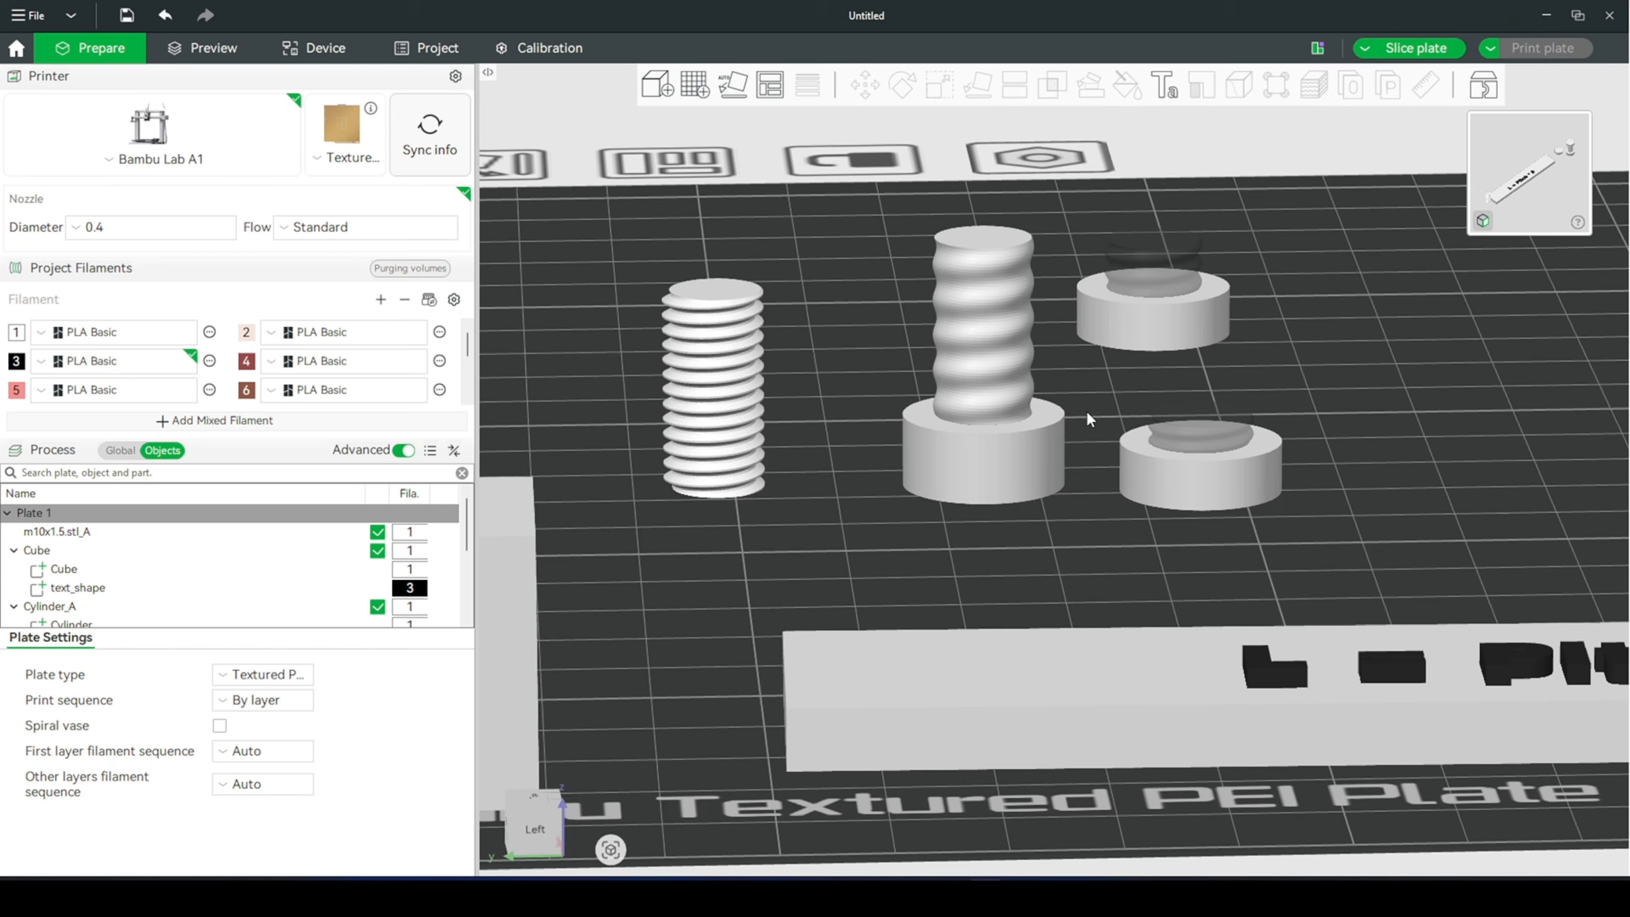
scroll(1089, 418, up, 2)
scroll(1090, 418, up, 1)
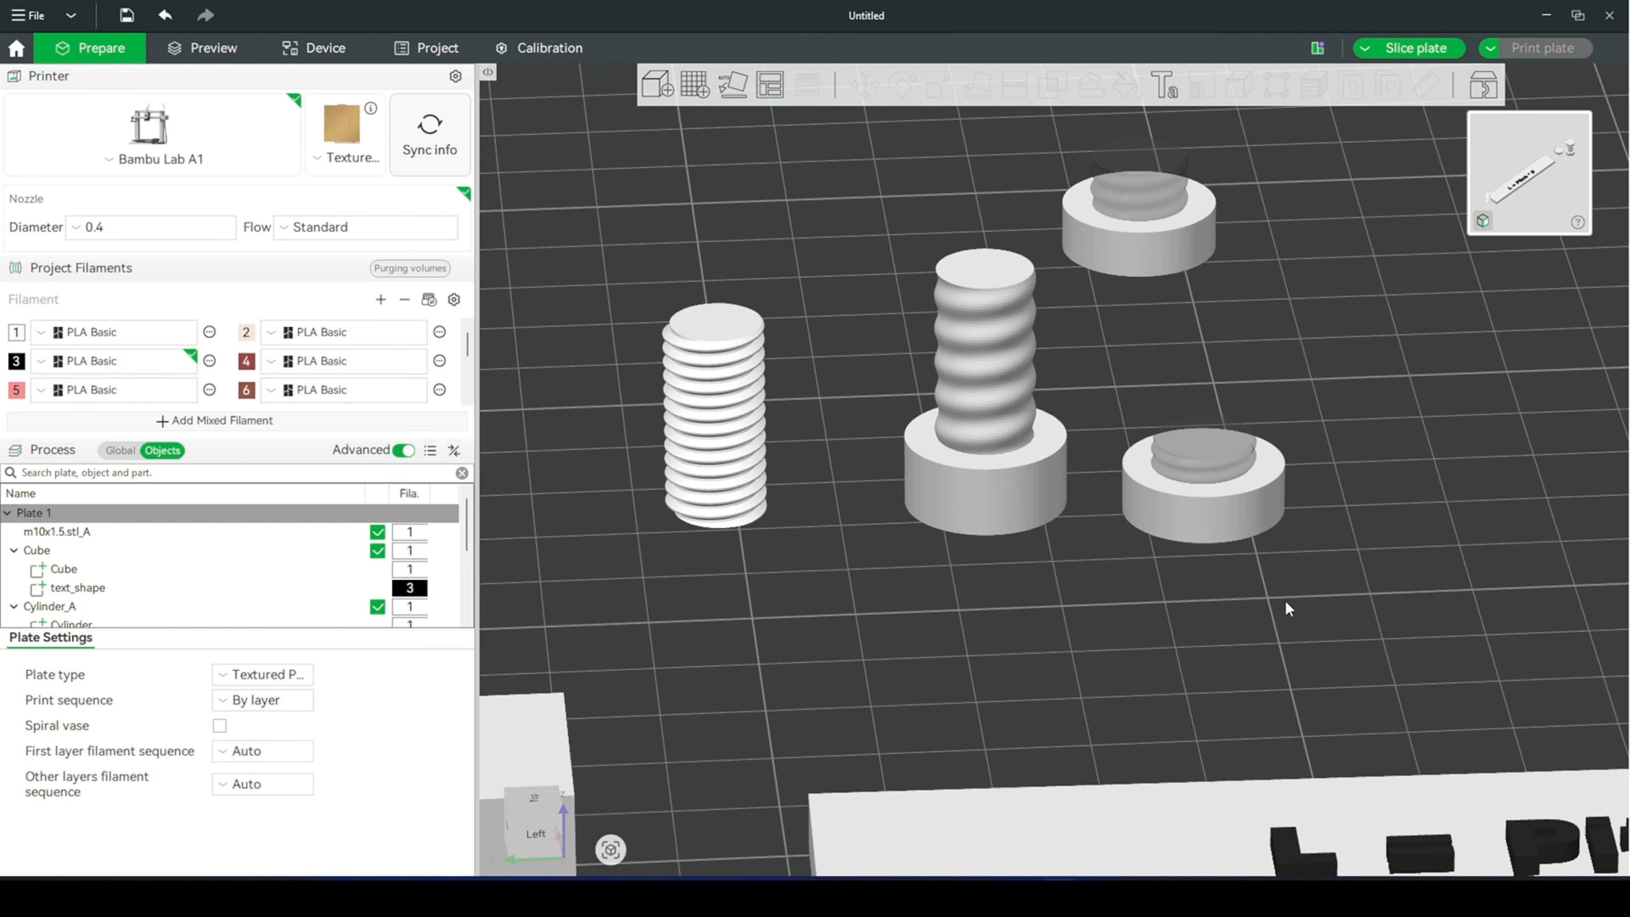
scroll(1091, 447, down, 3)
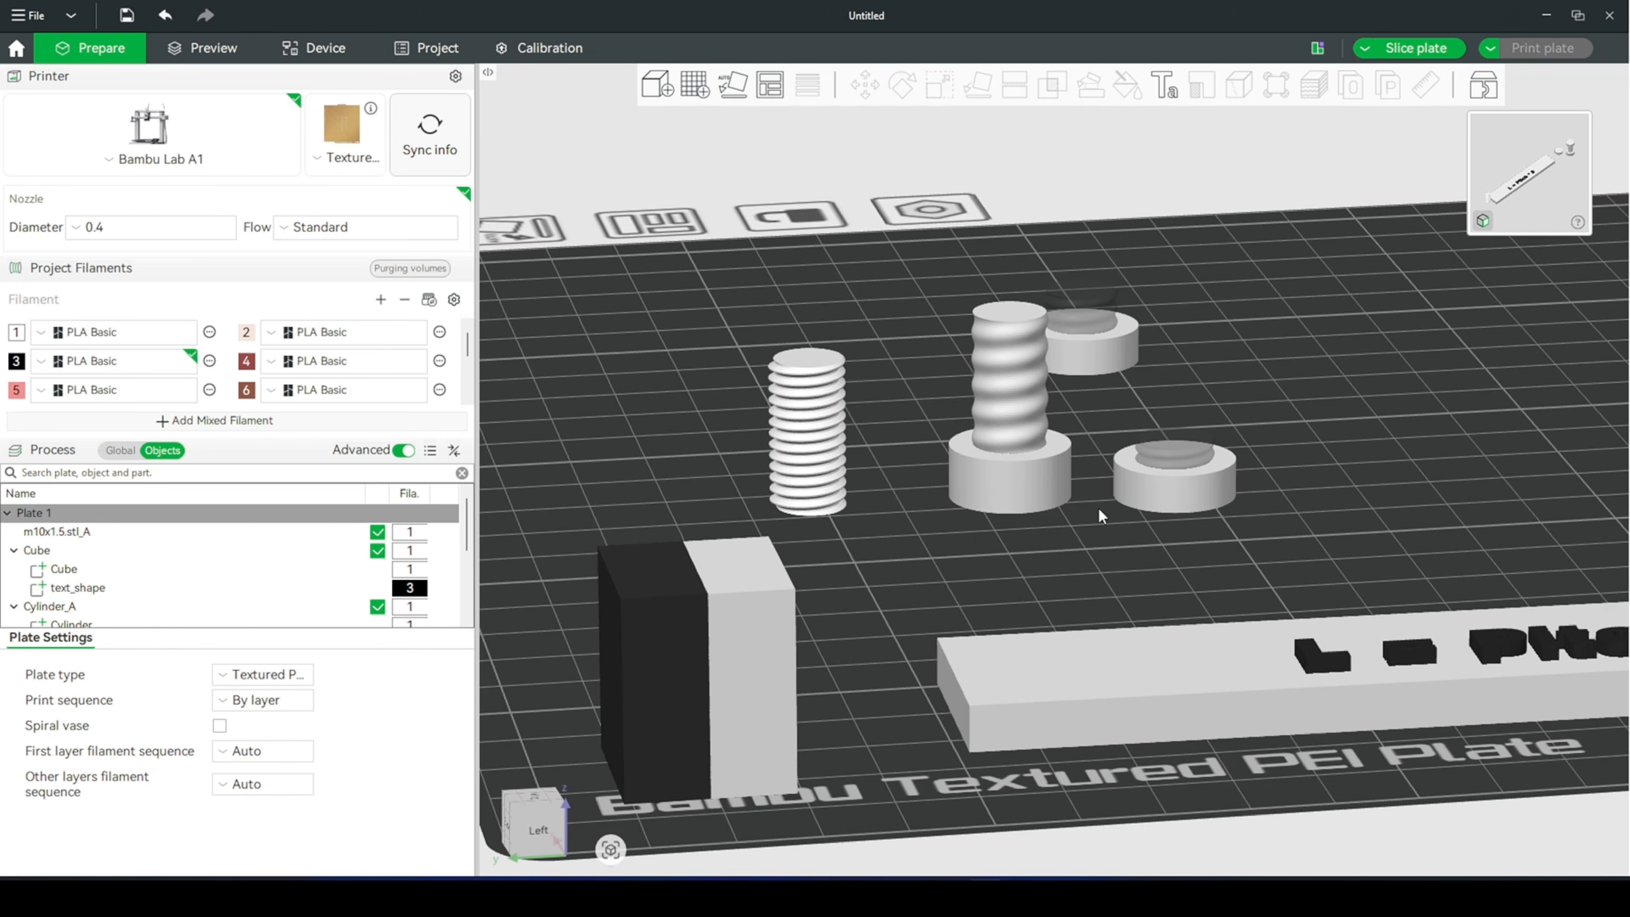
scroll(1091, 520, up, 3)
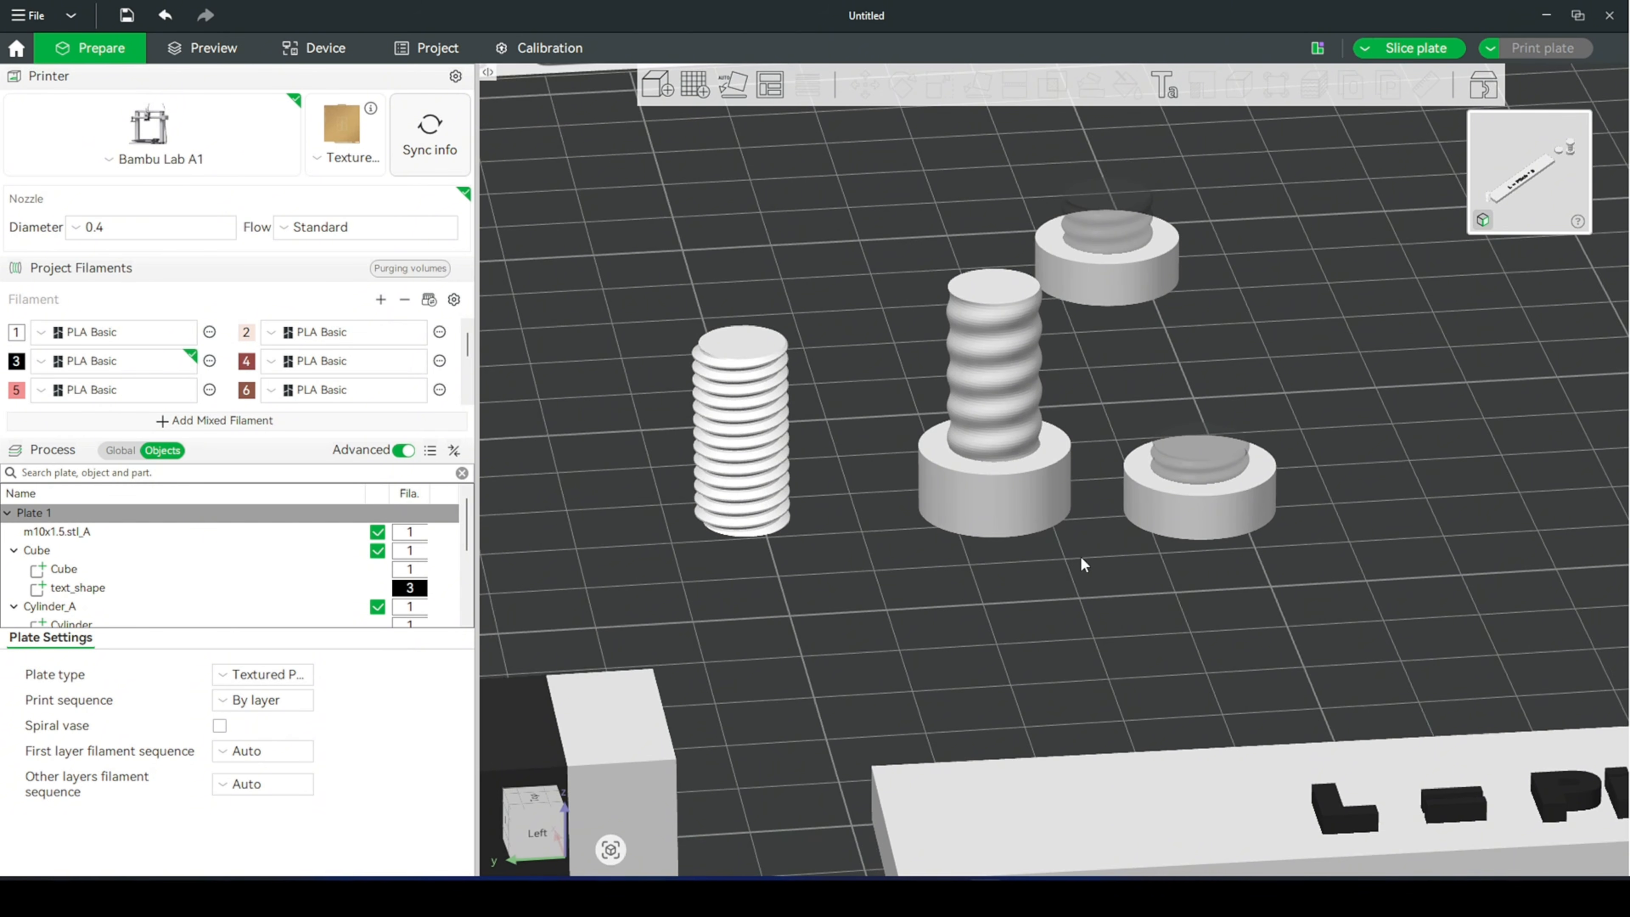
- Undo the bolt's Z scaling and clear the selection
drag(1077, 555, 1077, 518)
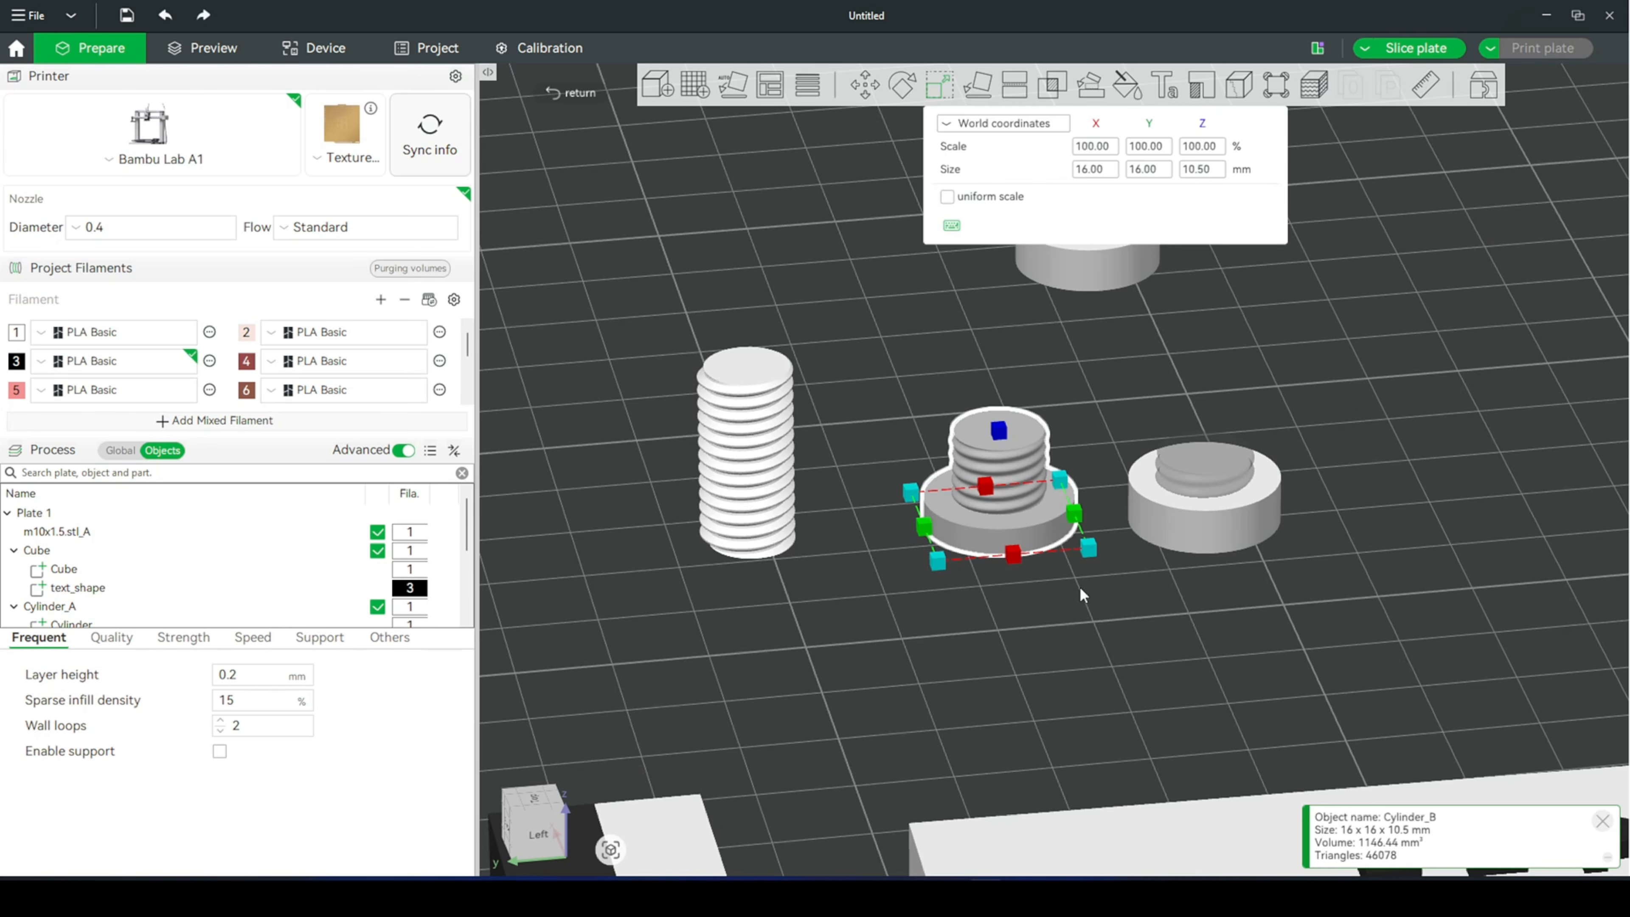
click(1078, 627)
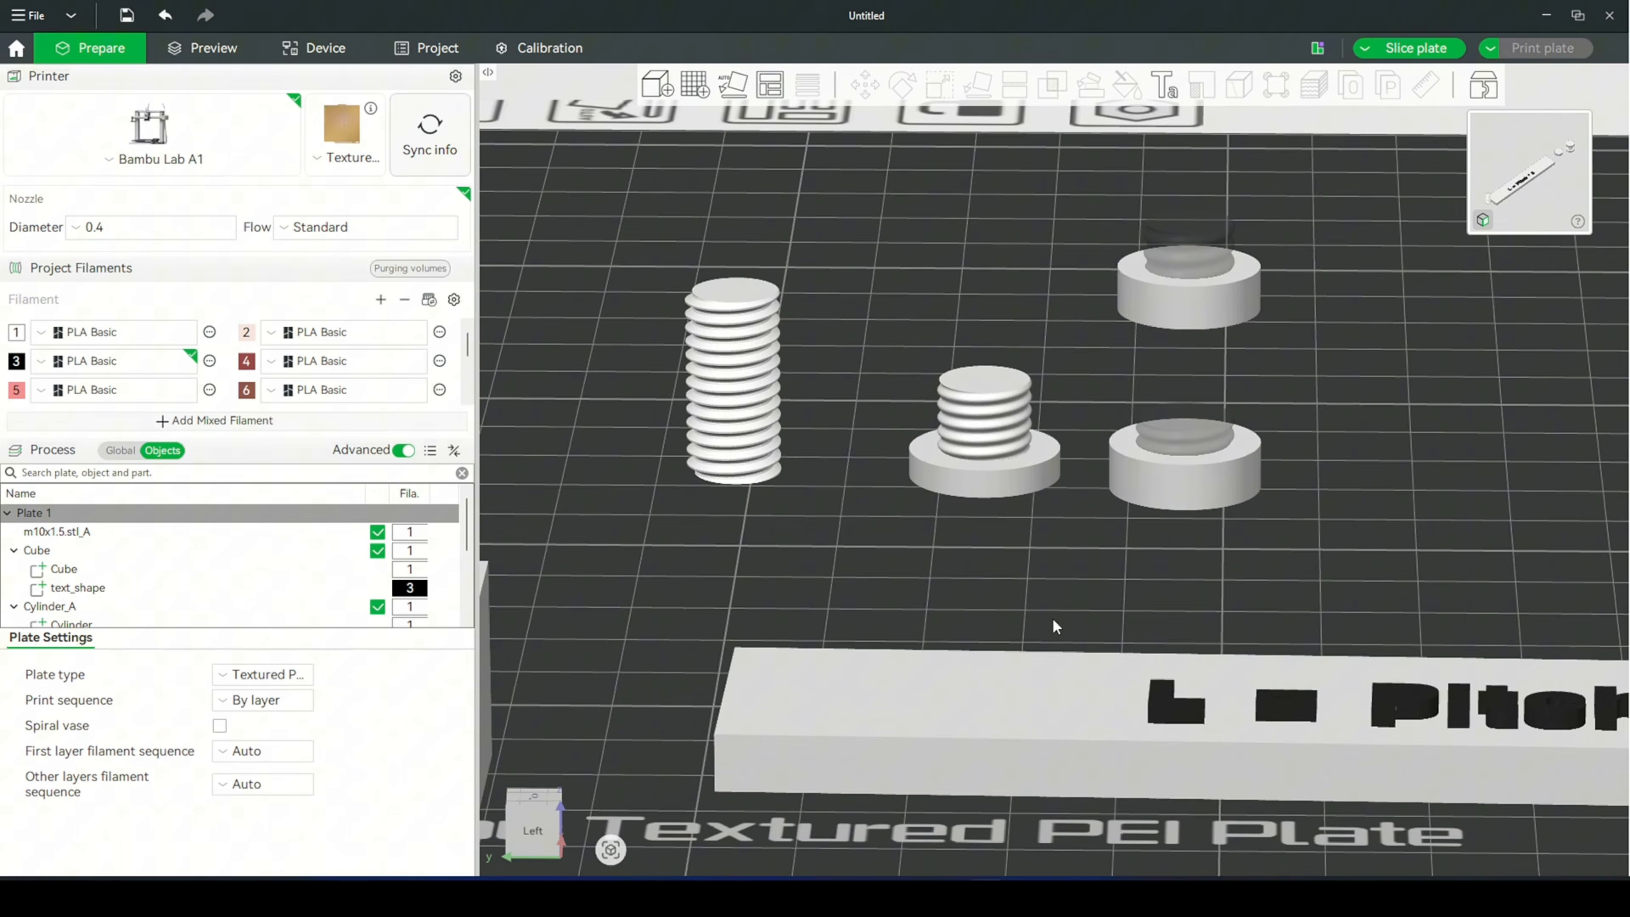
drag(1052, 618, 1056, 631)
scroll(1059, 620, up, 2)
scroll(1059, 621, up, 2)
scroll(1059, 621, down, 3)
scroll(1061, 634, up, 1)
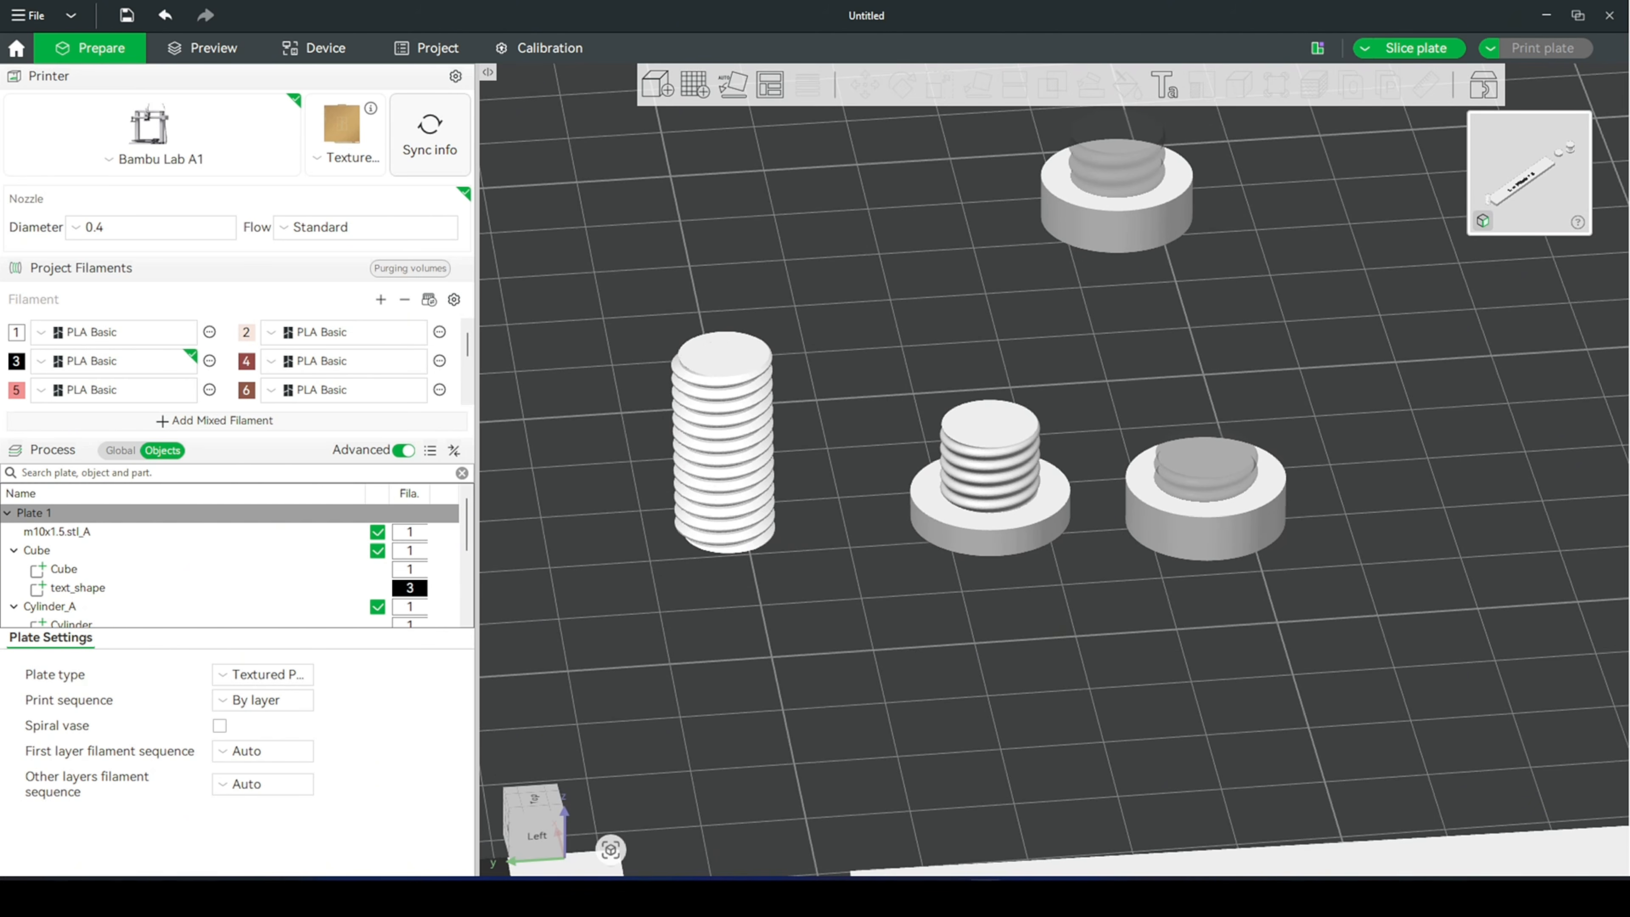
- Clone the shortened nut next to the bolt once and place the copy beside the original
scroll(756, 556, down, 3)
scroll(881, 517, up, 1)
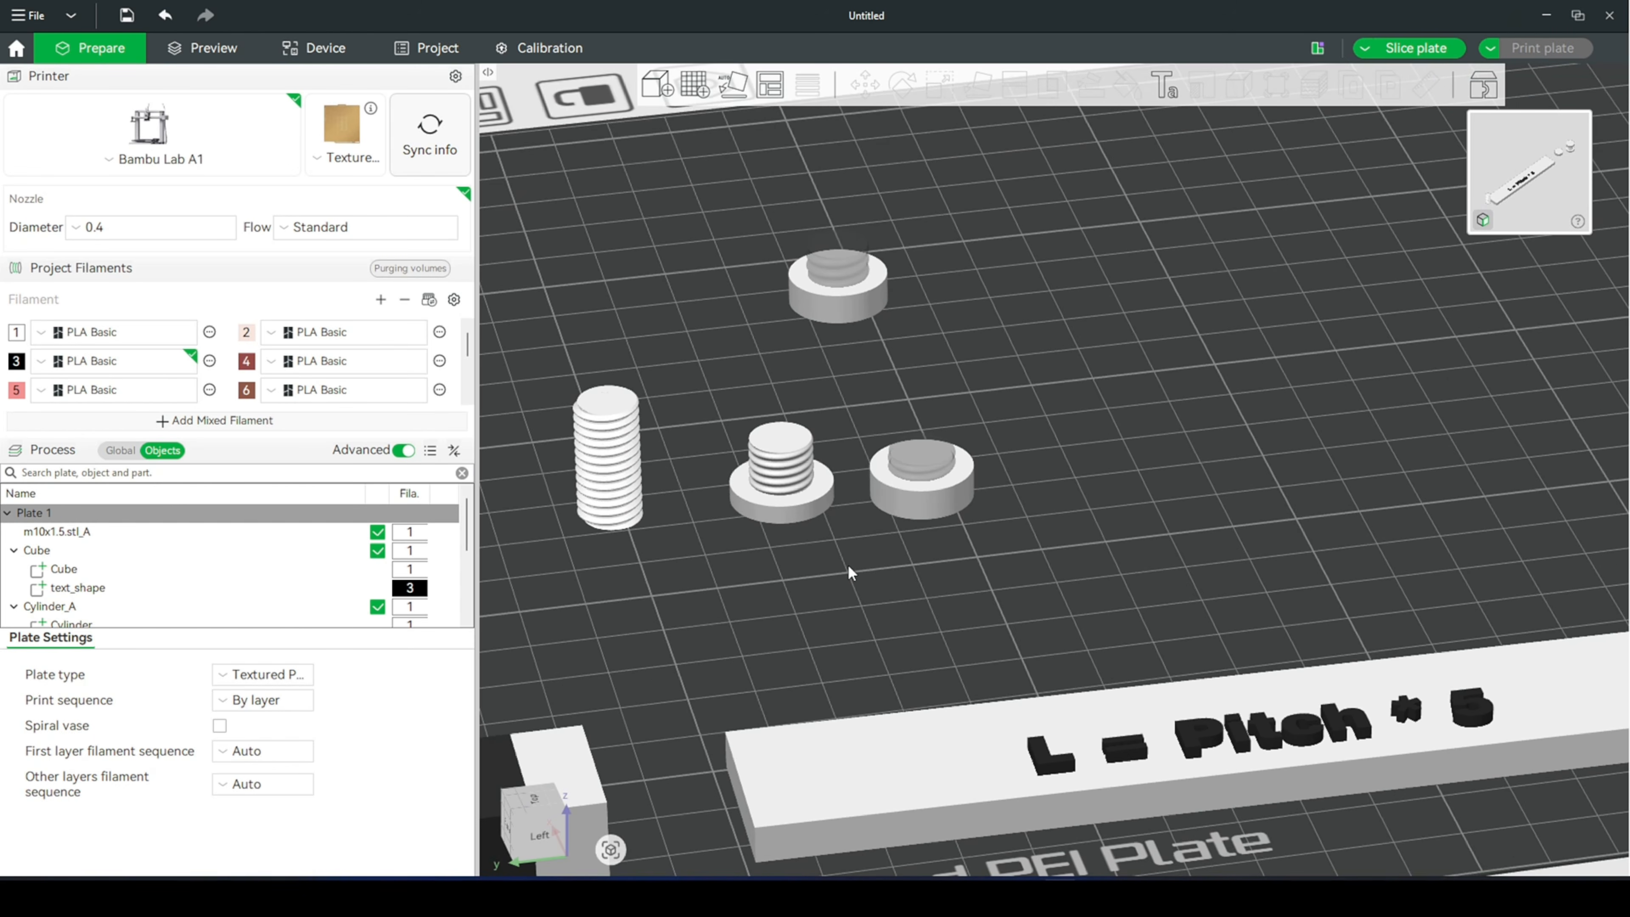
right_drag(848, 567, 966, 577)
click(1046, 502)
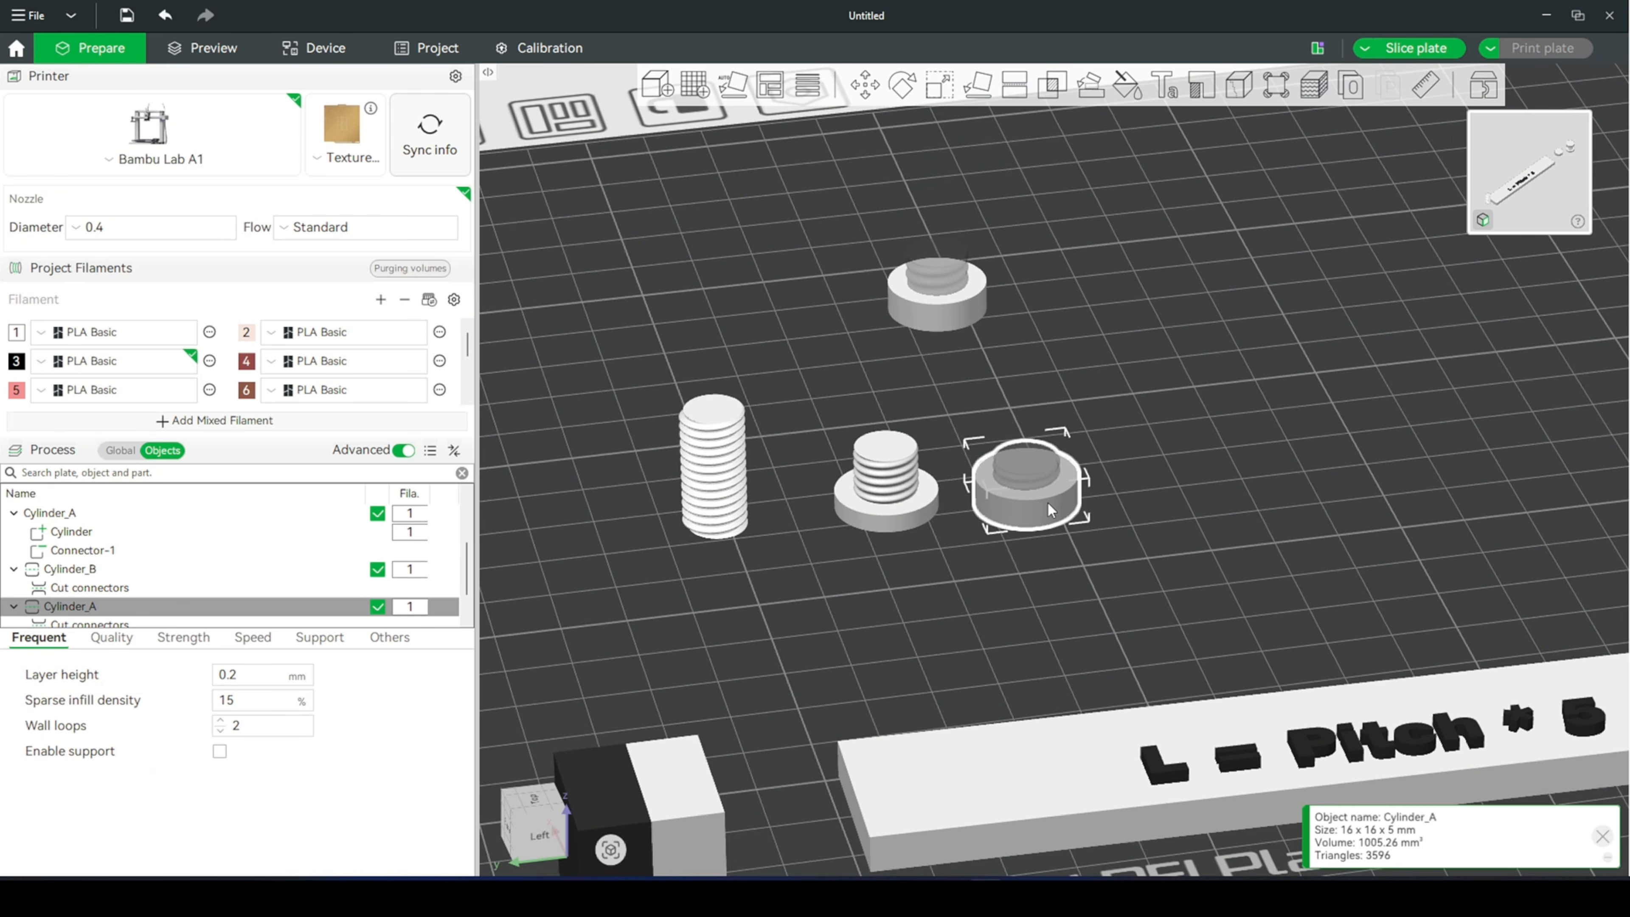
right_click(1042, 498)
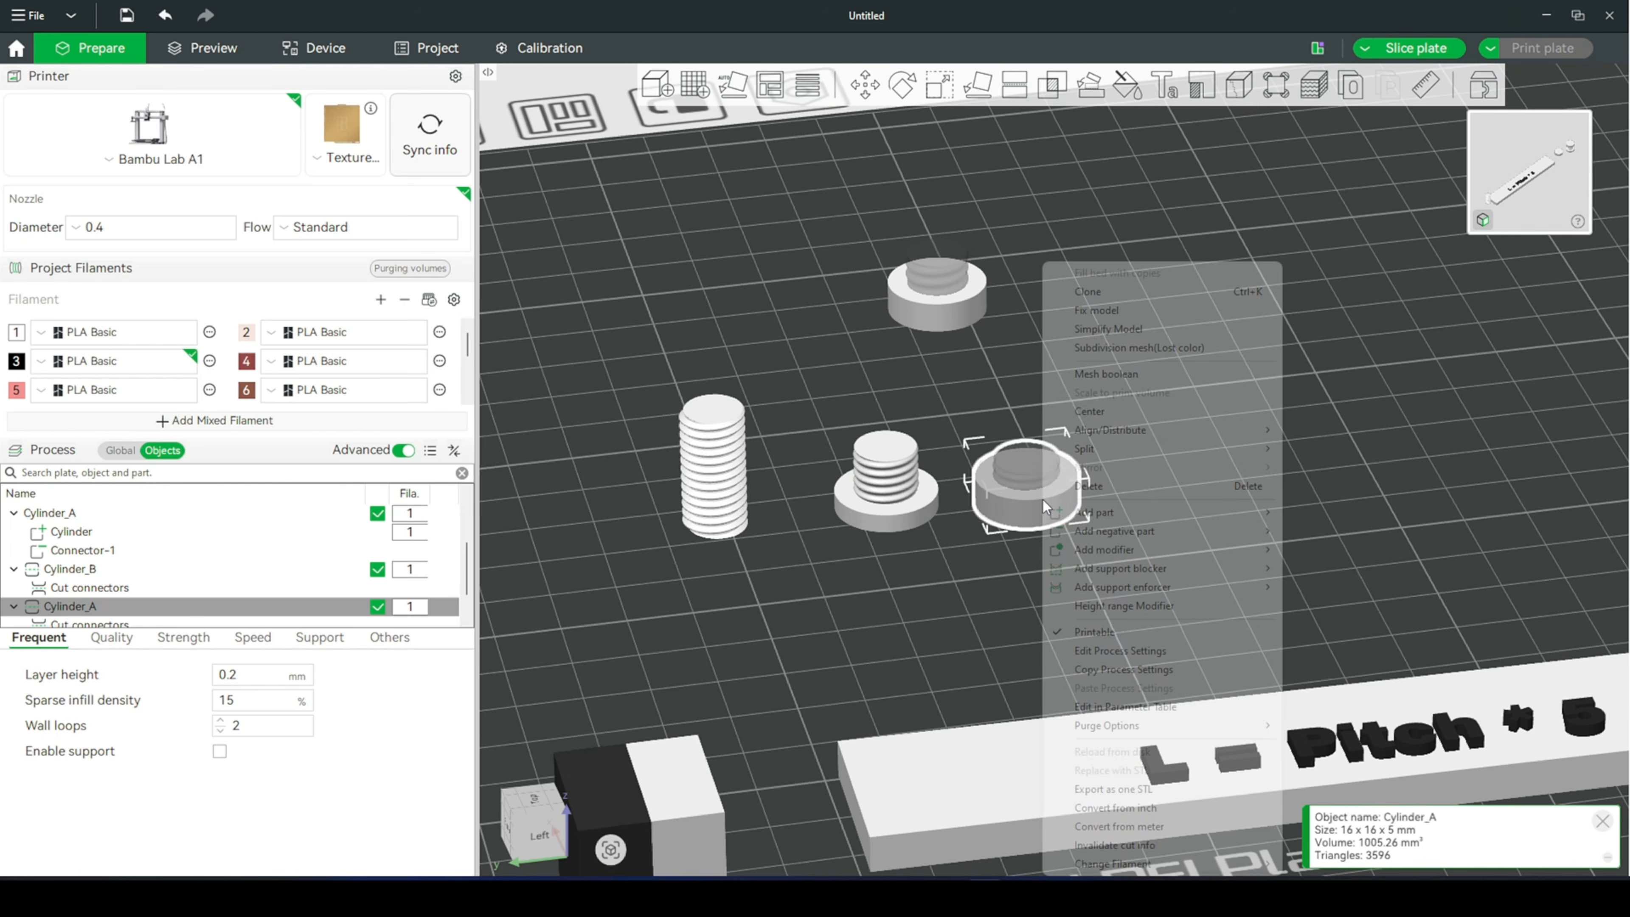
click(1149, 297)
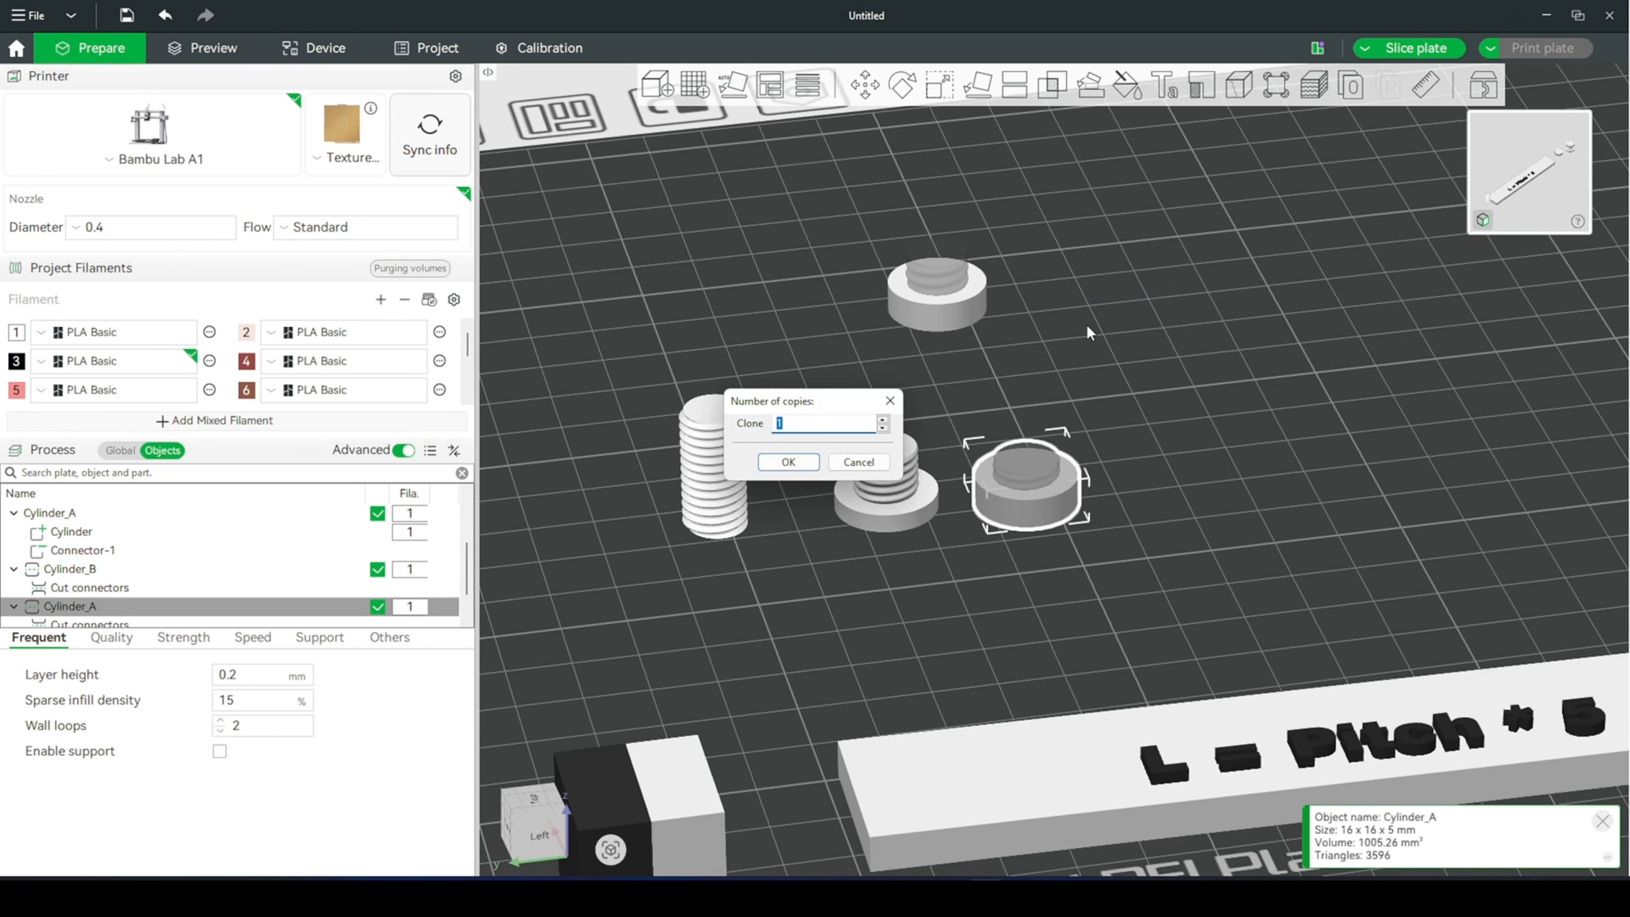
key(Return)
drag(1113, 498, 1161, 490)
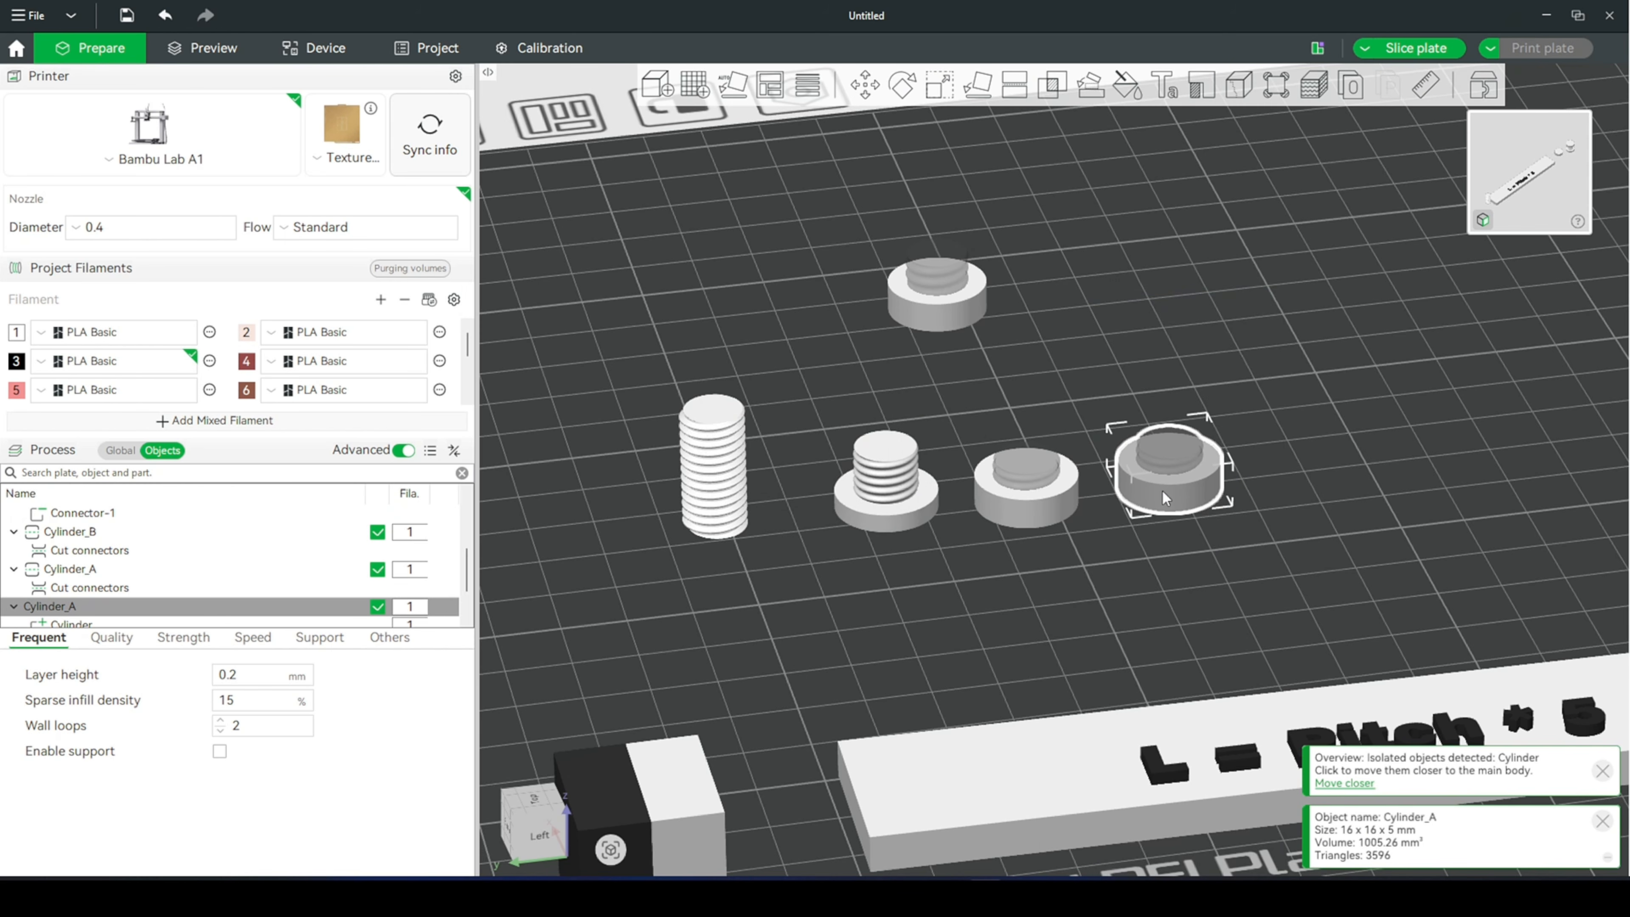
- Delete the original shortened nut and move its copy back, away from the bolt
click(1063, 493)
key(Delete)
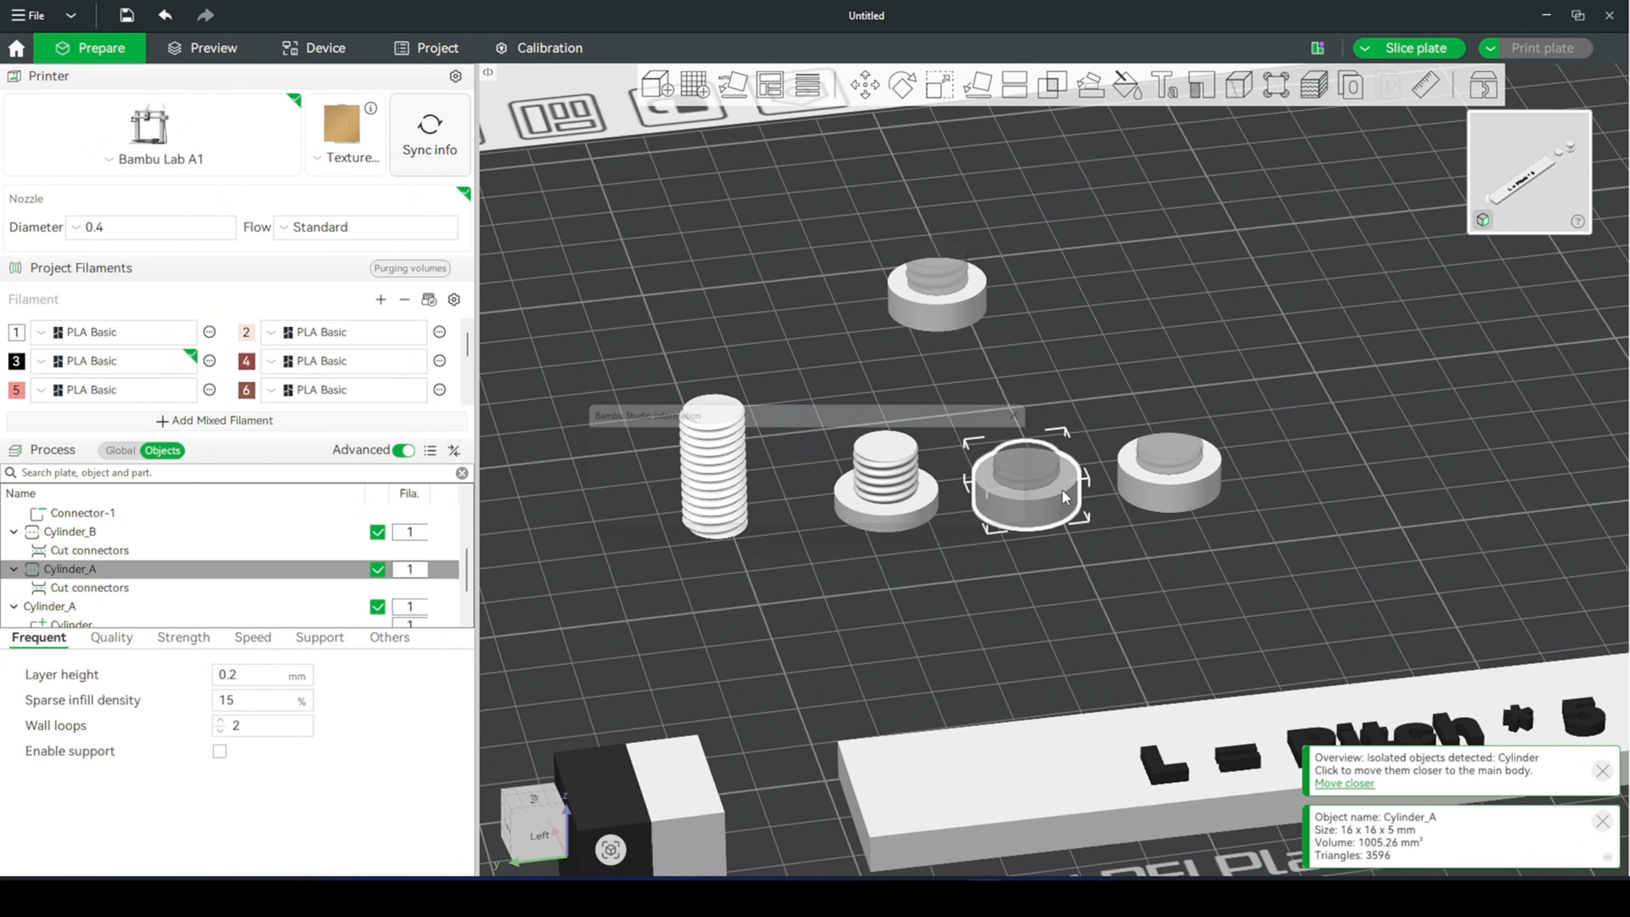
click(926, 513)
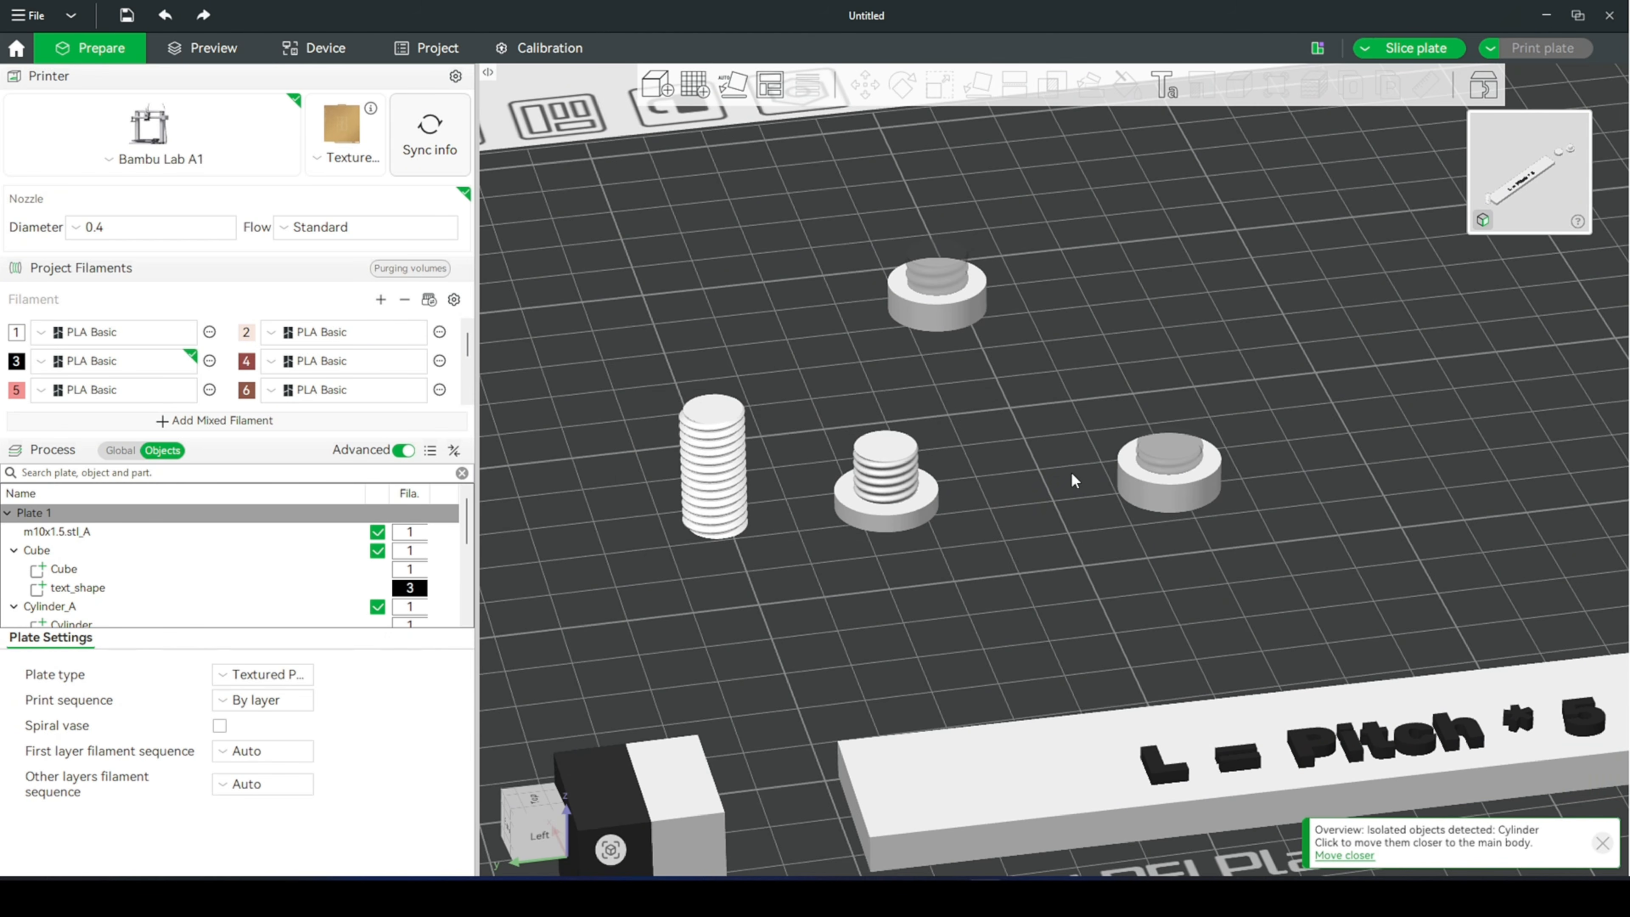
drag(1169, 481, 1143, 359)
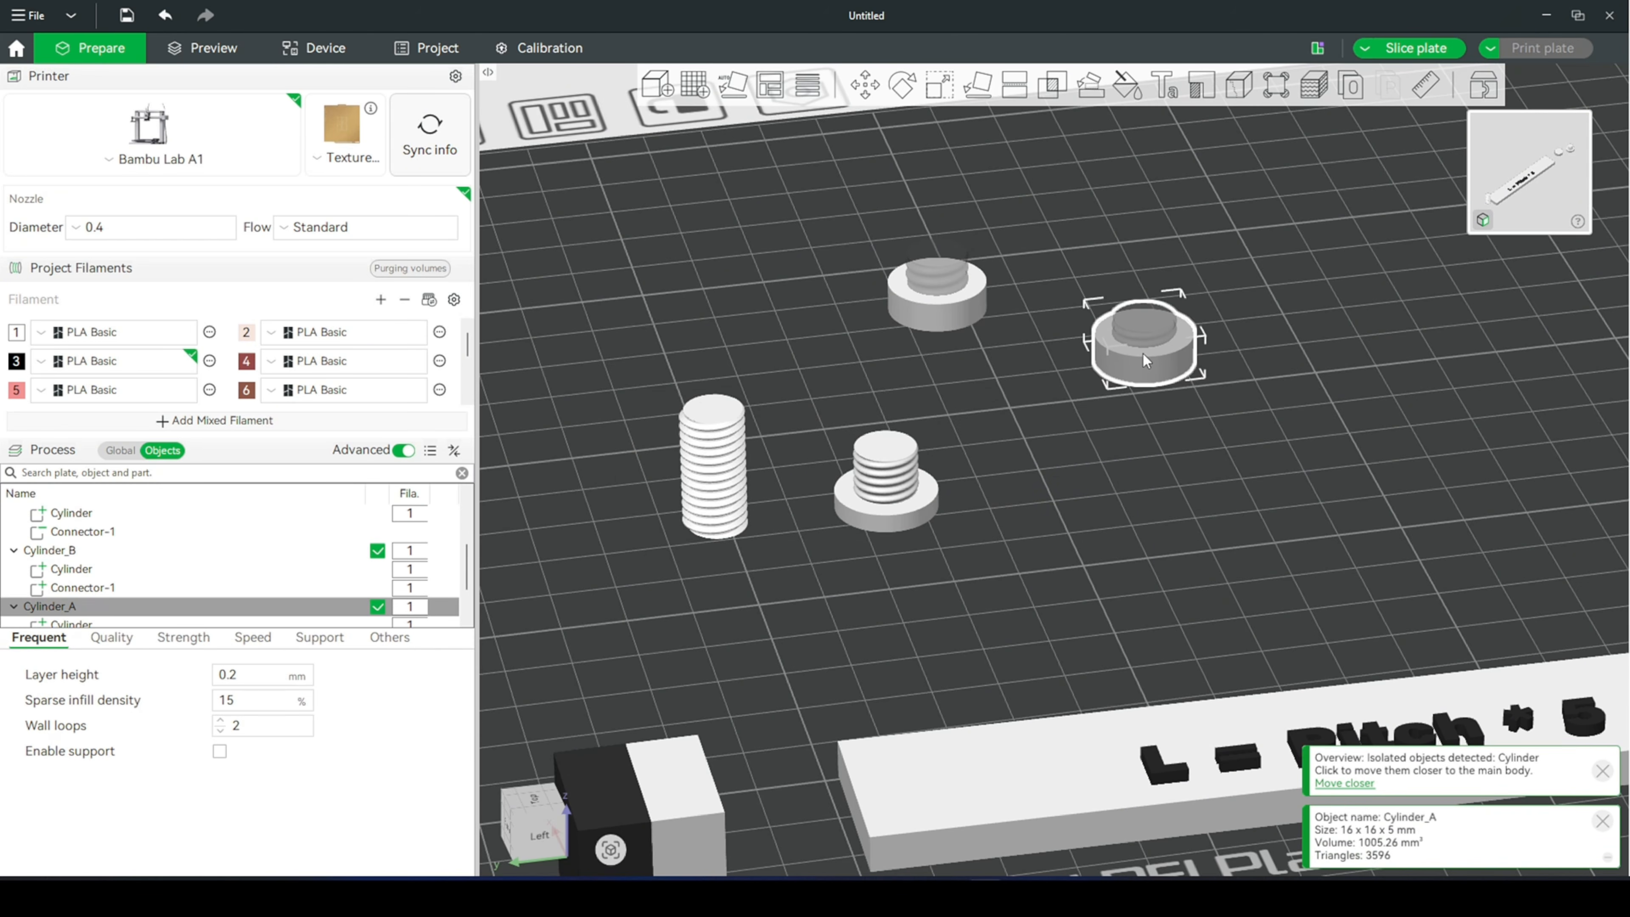
- Clone the bolt once and clear the selection
click(918, 507)
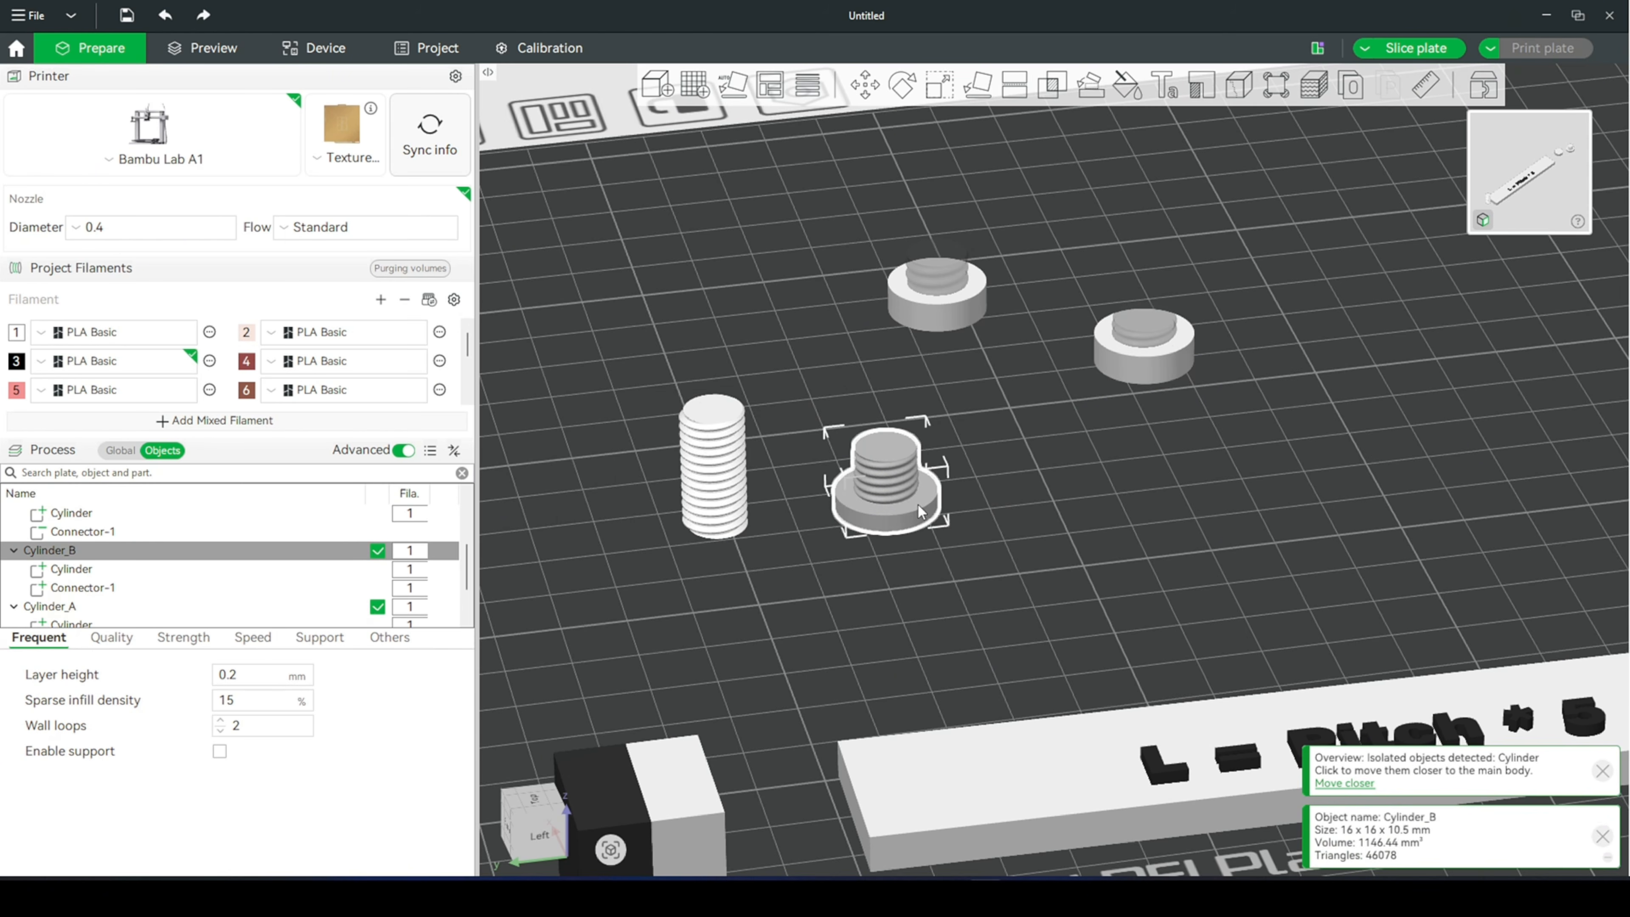
right_click(917, 502)
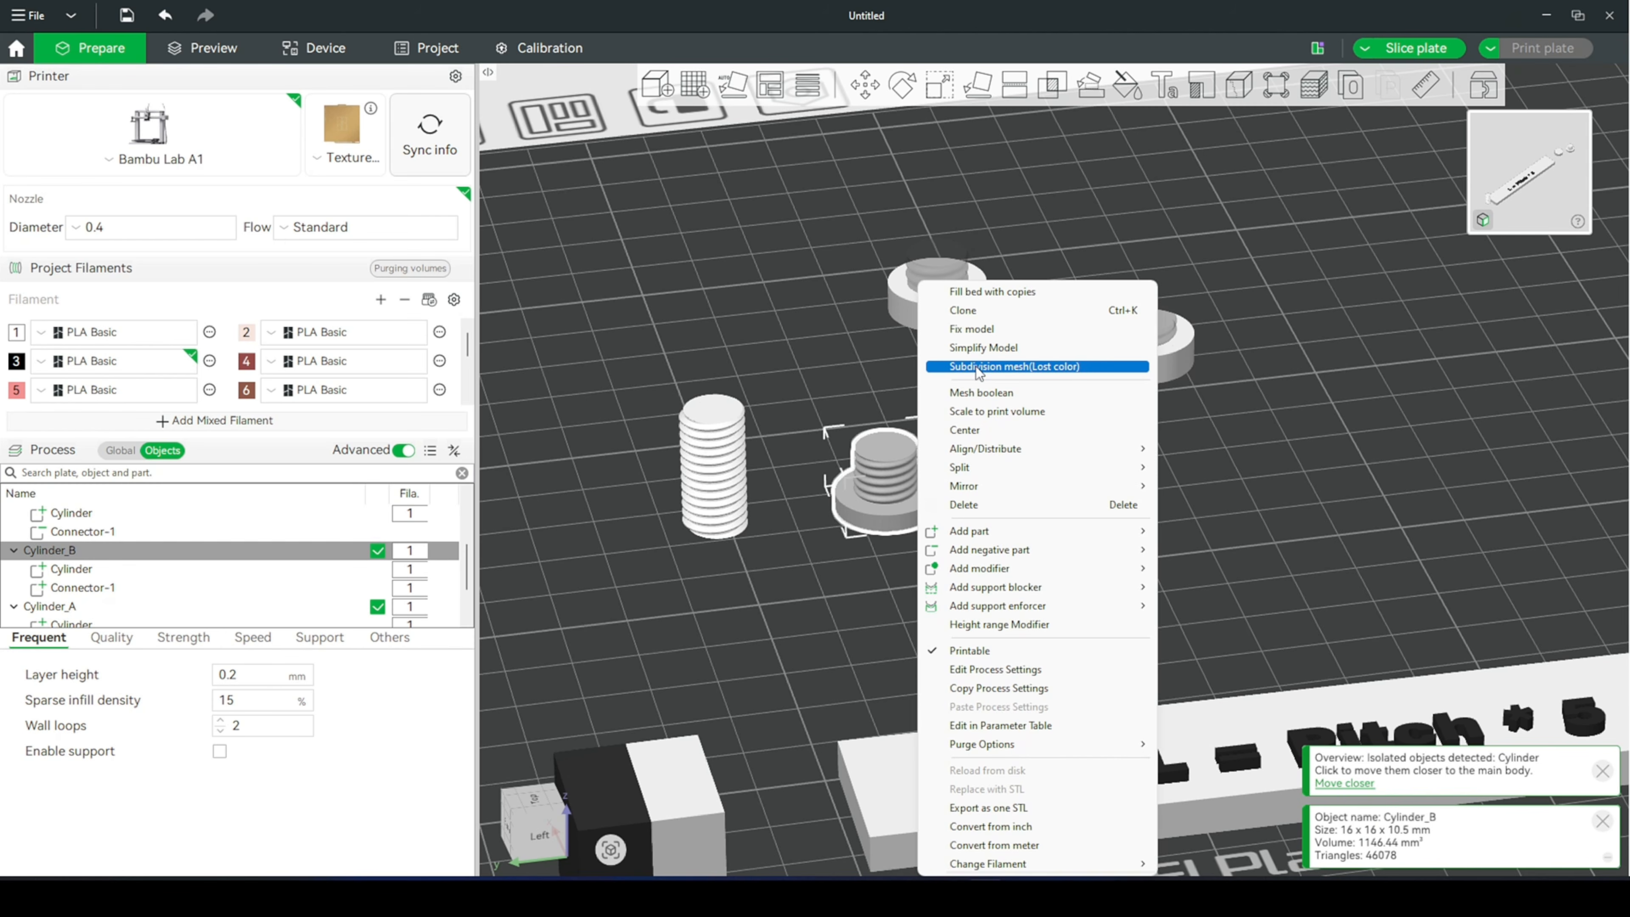
click(974, 314)
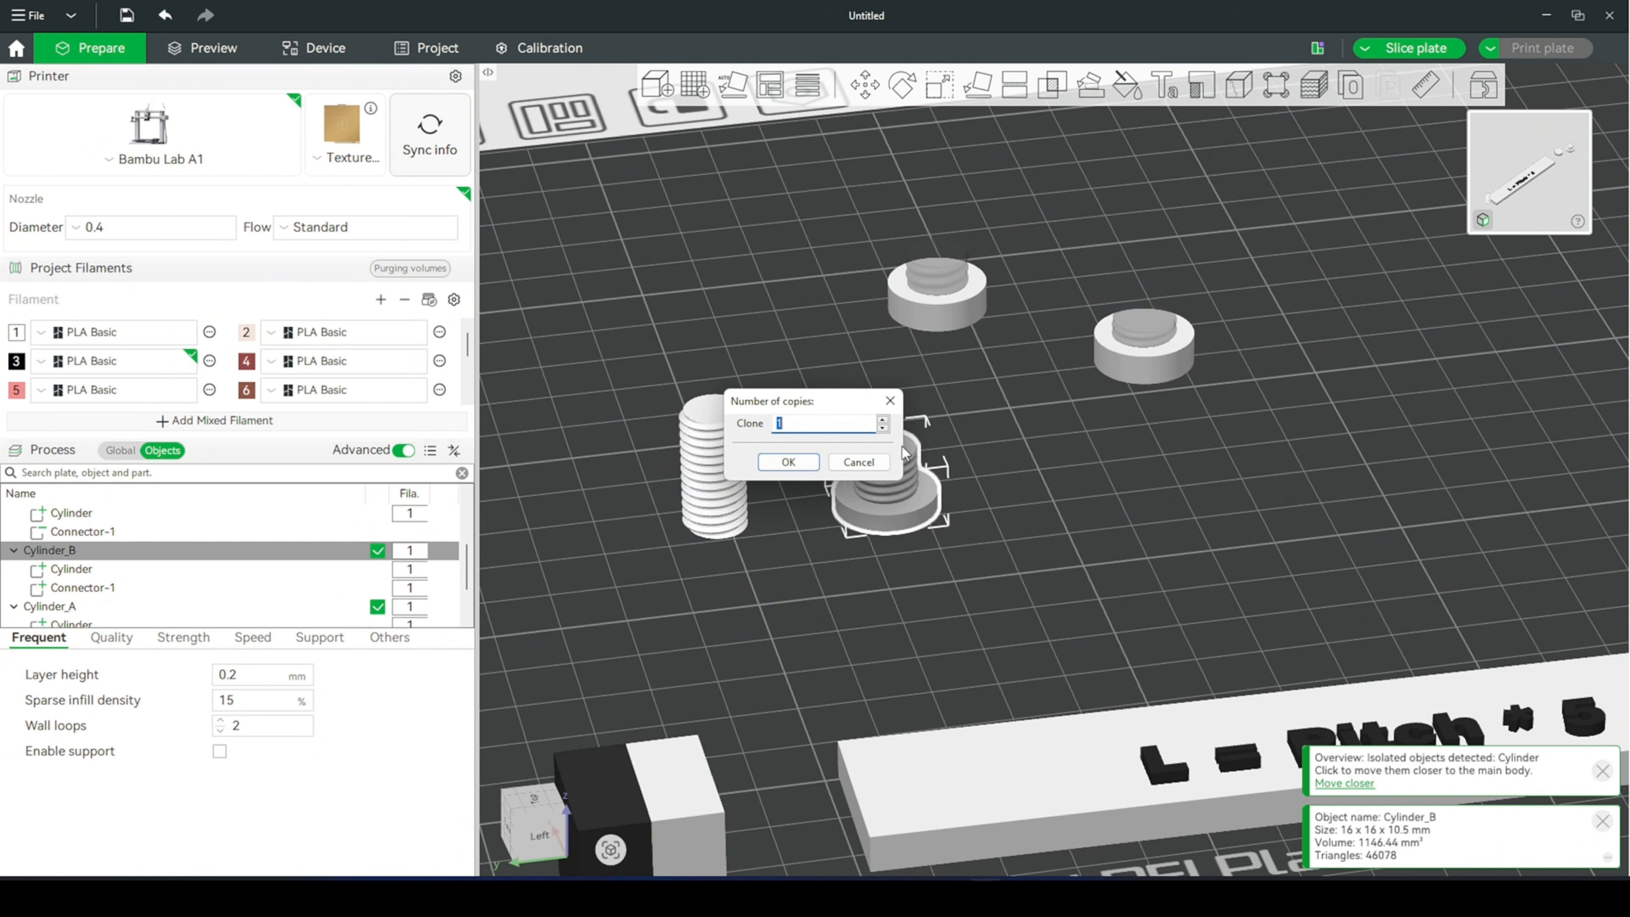
click(787, 460)
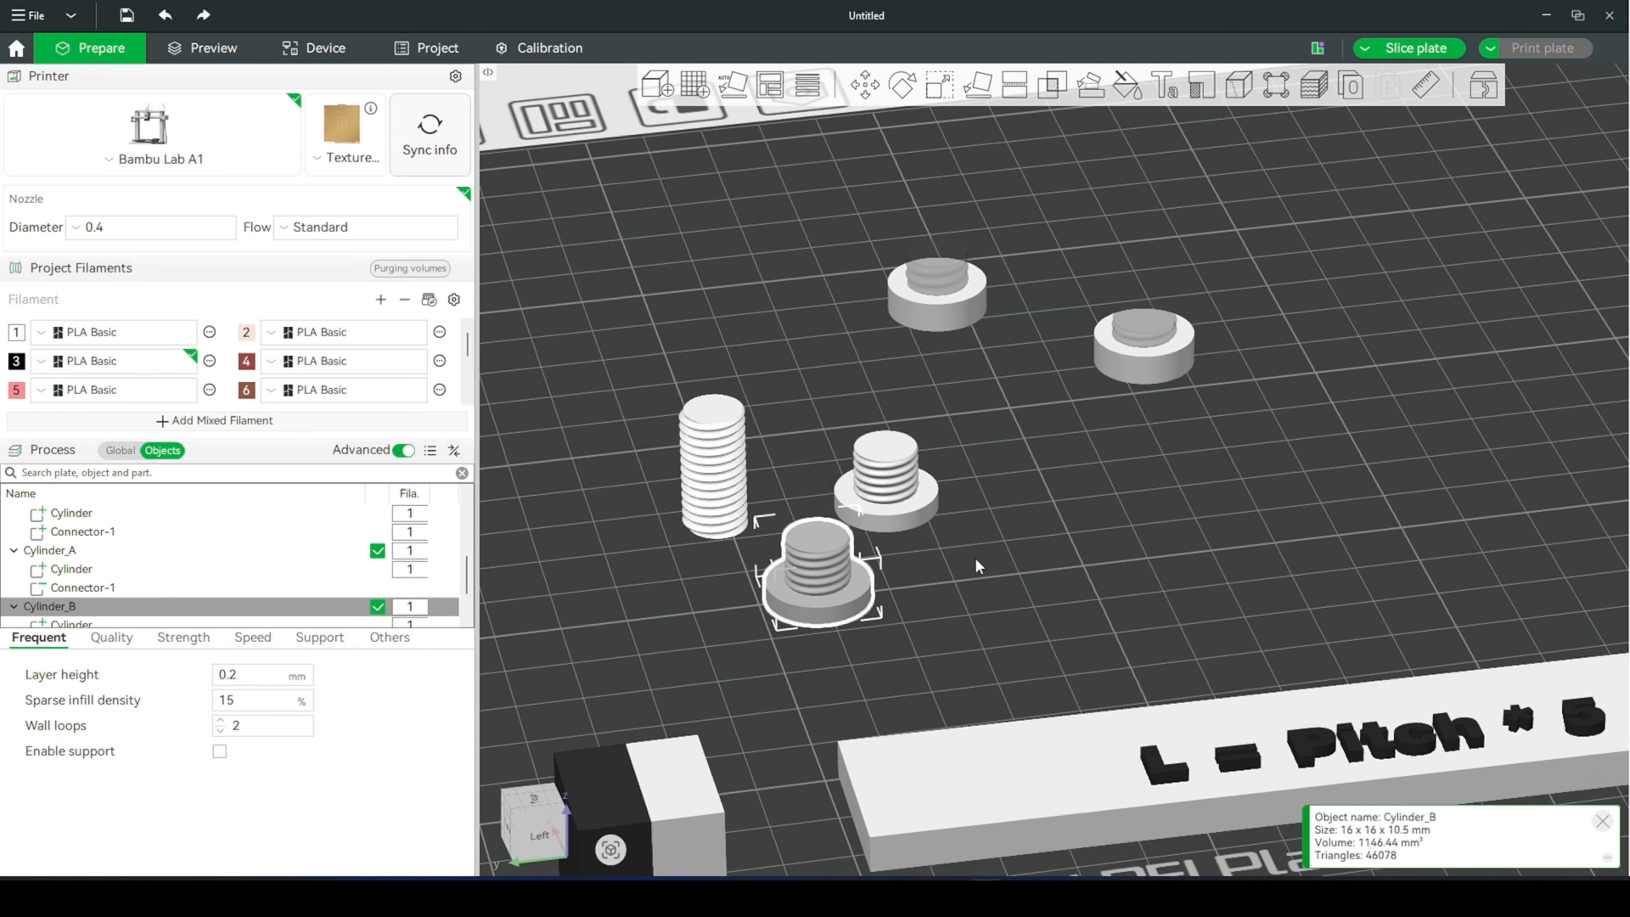
right_drag(975, 557, 998, 462)
click(881, 529)
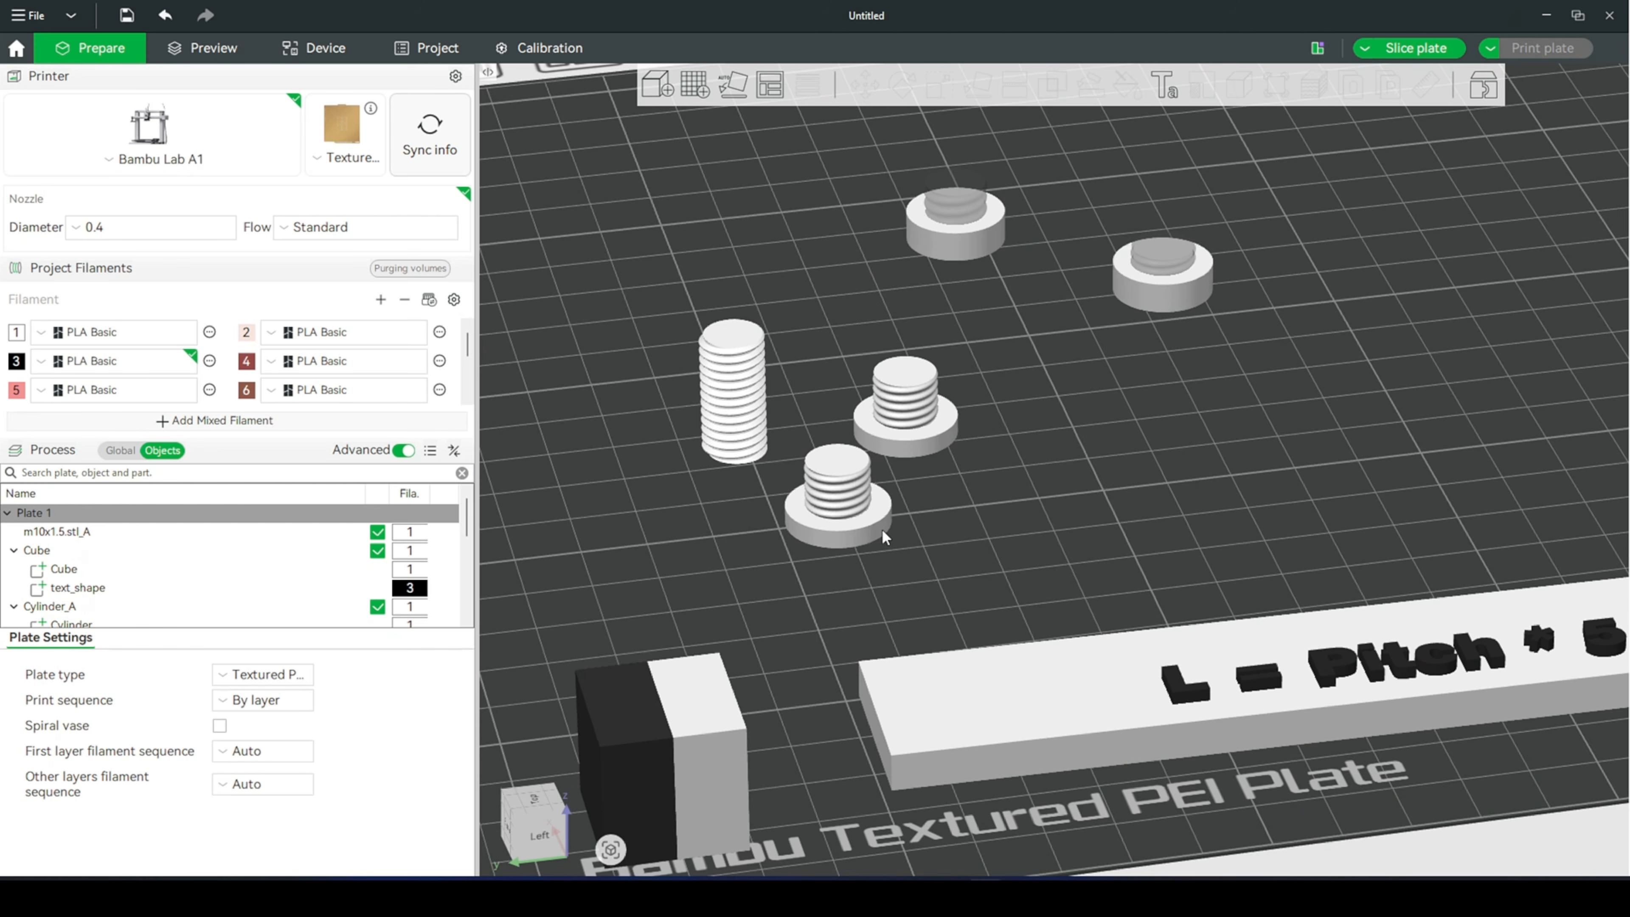
- Delete the cylindrical head part from the cloned bolt, keeping its threaded shaft
click(872, 529)
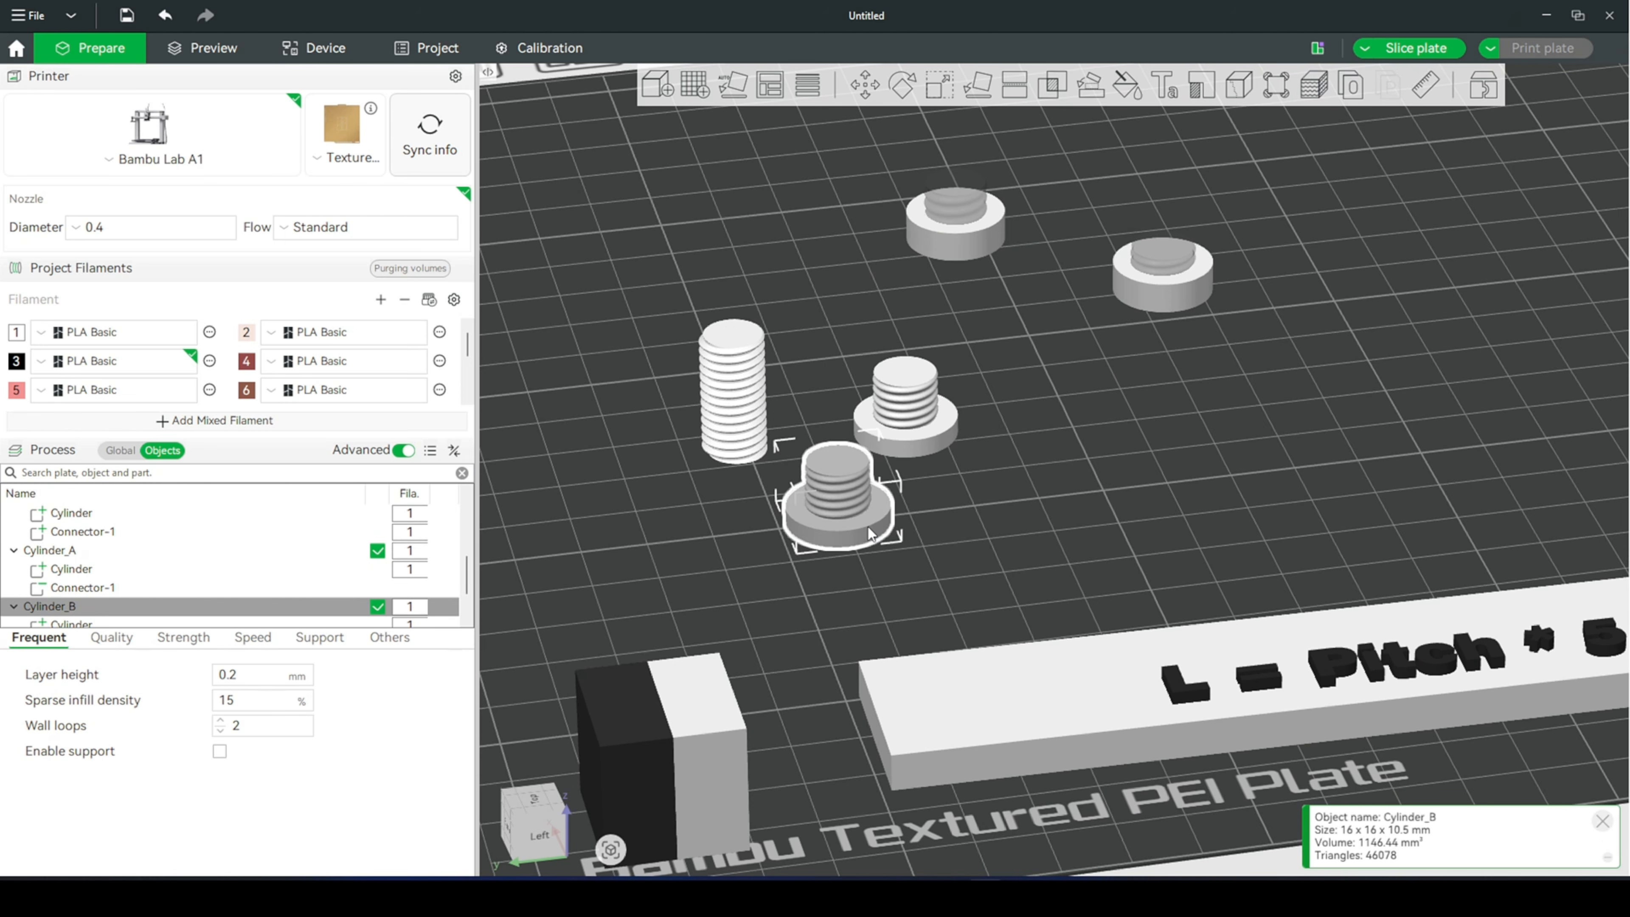
click(870, 533)
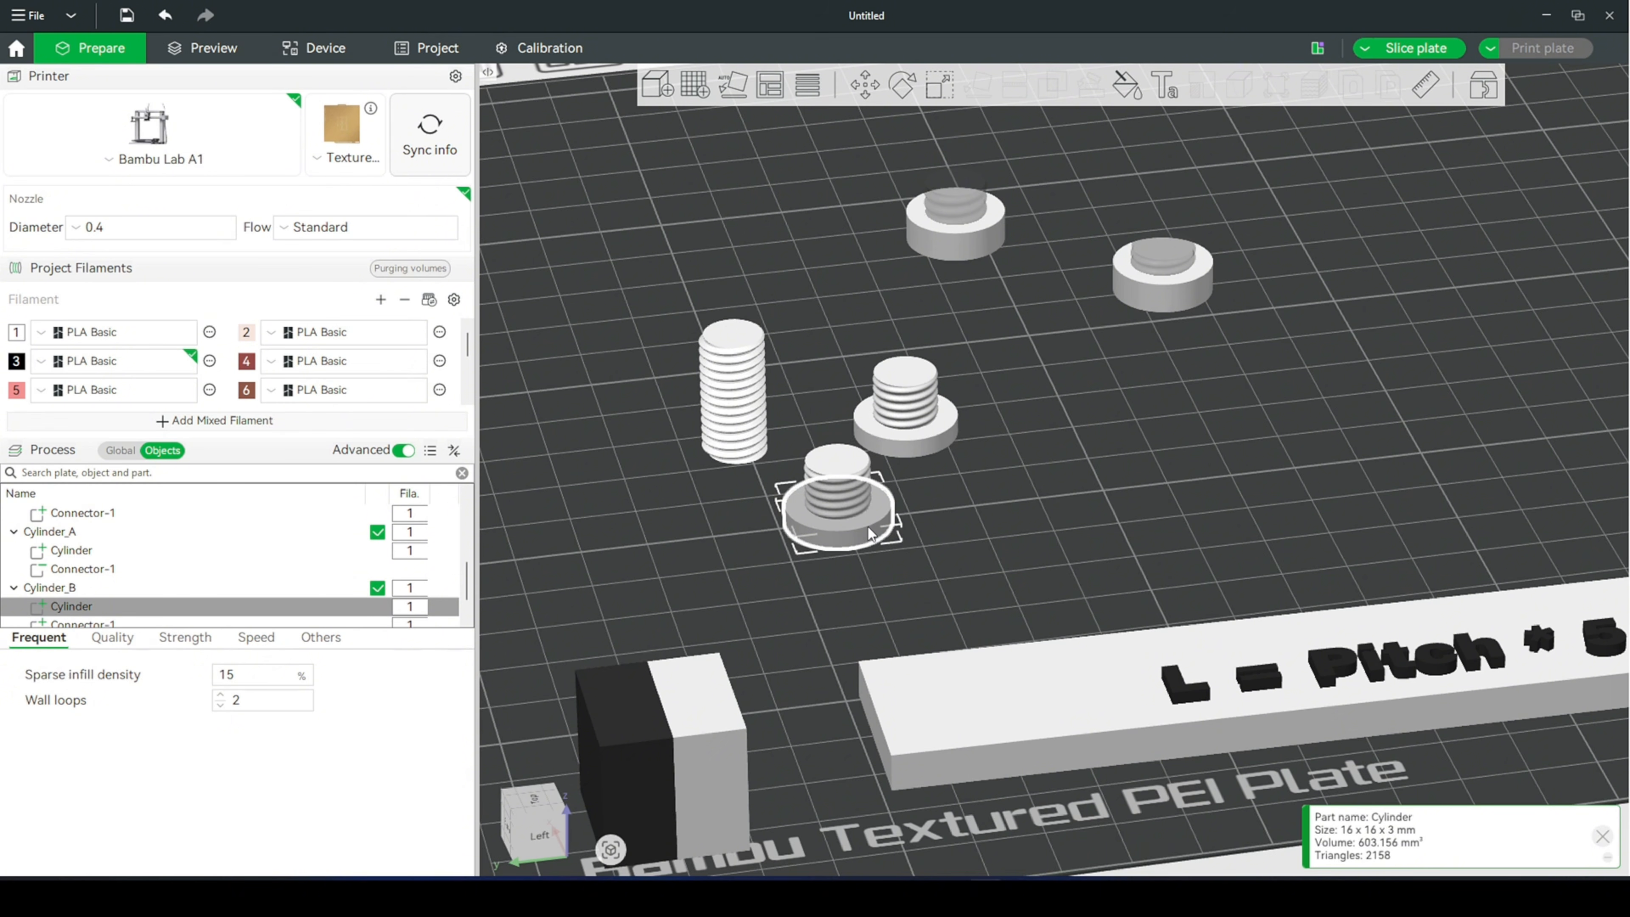
key(ctrl+z)
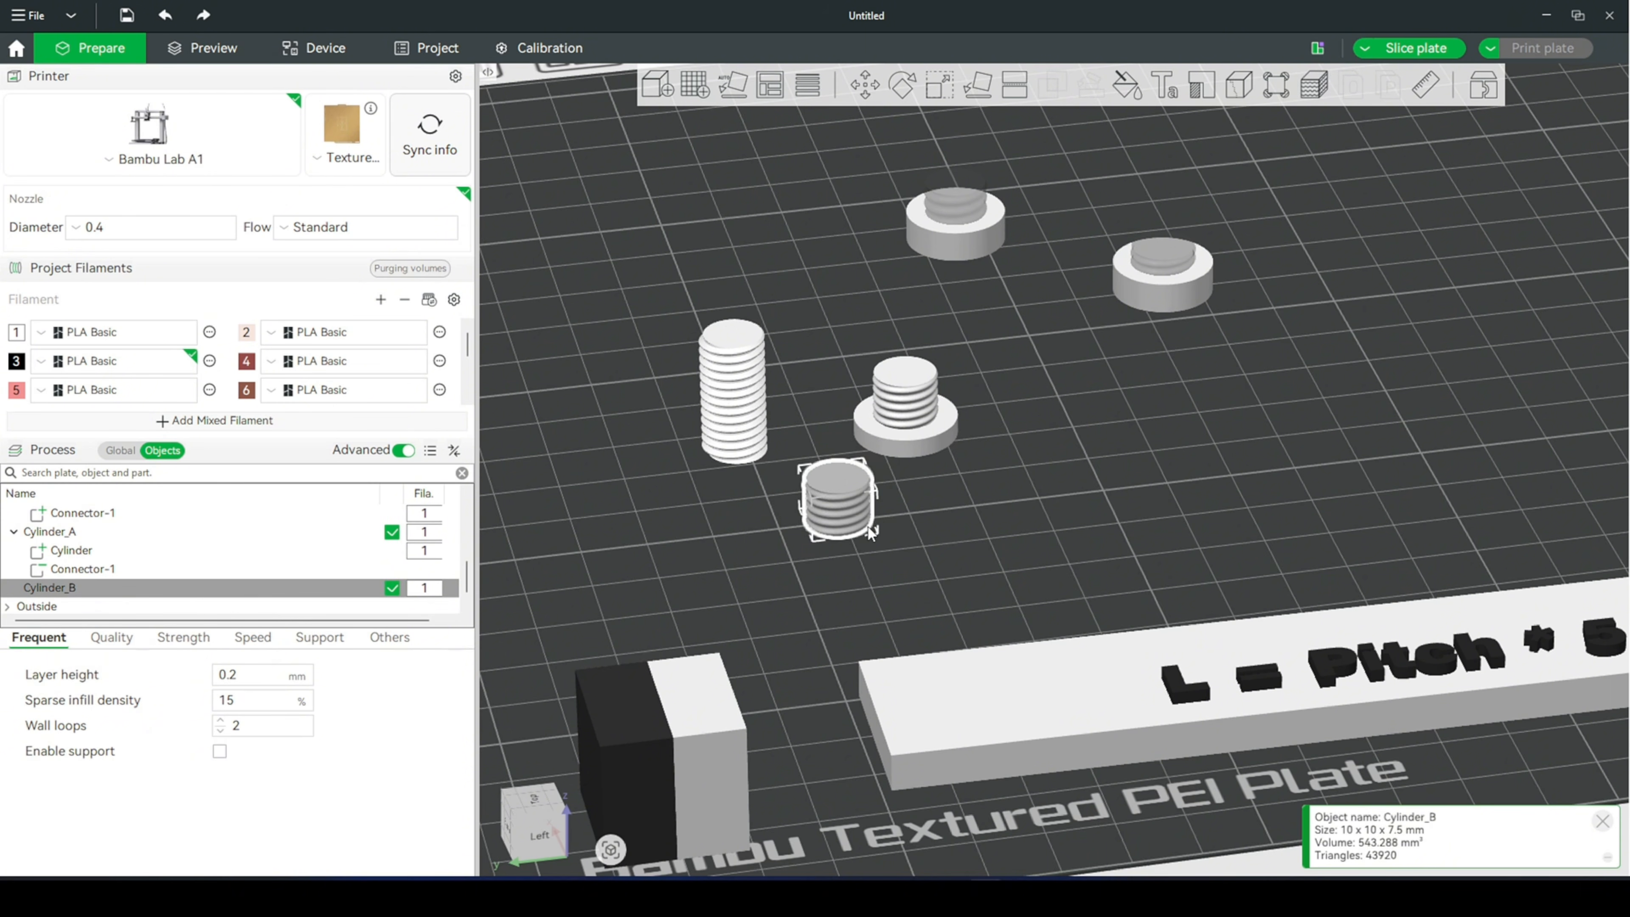
- Center the complete bolt and the headless threaded shaft on the plate so that they overlap
click(915, 435)
right_click(916, 436)
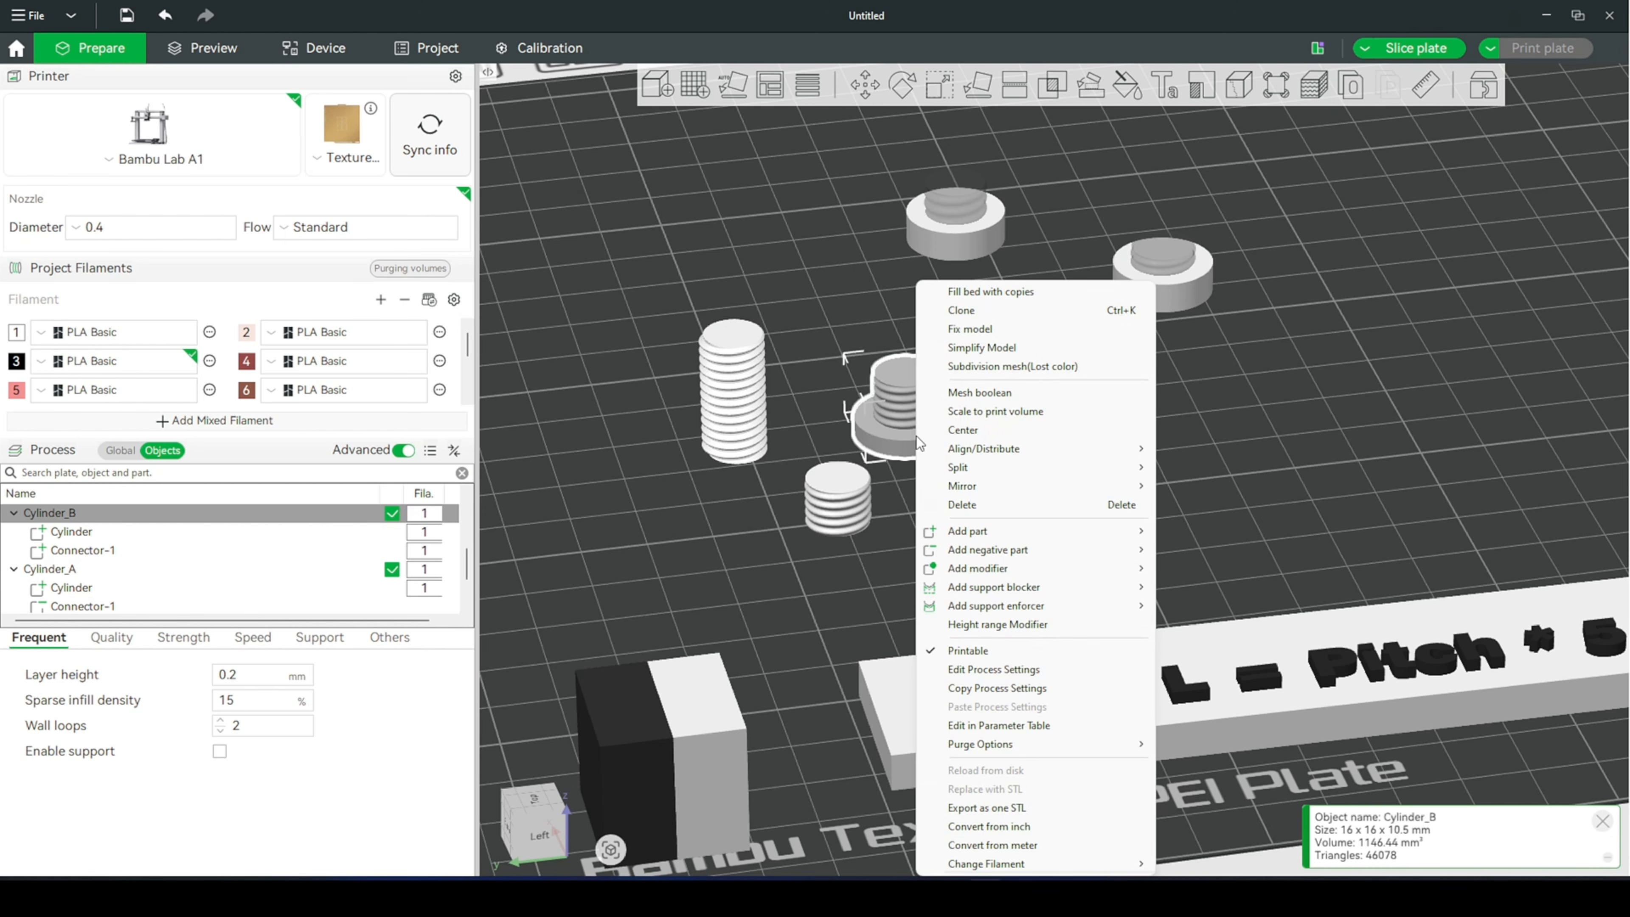
click(998, 354)
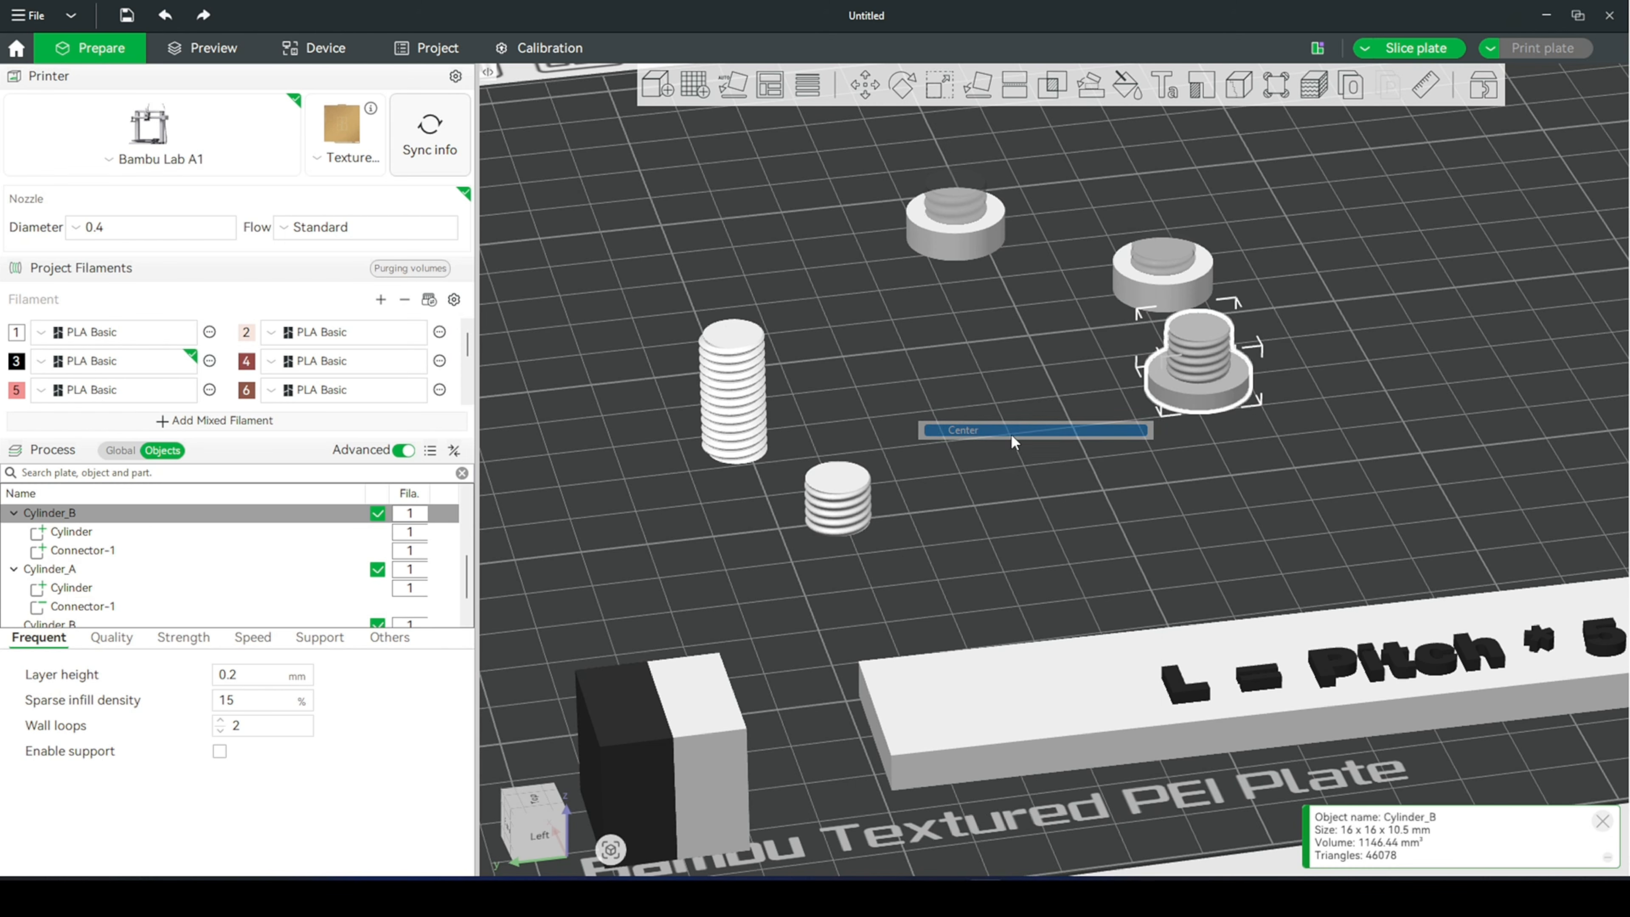
click(844, 509)
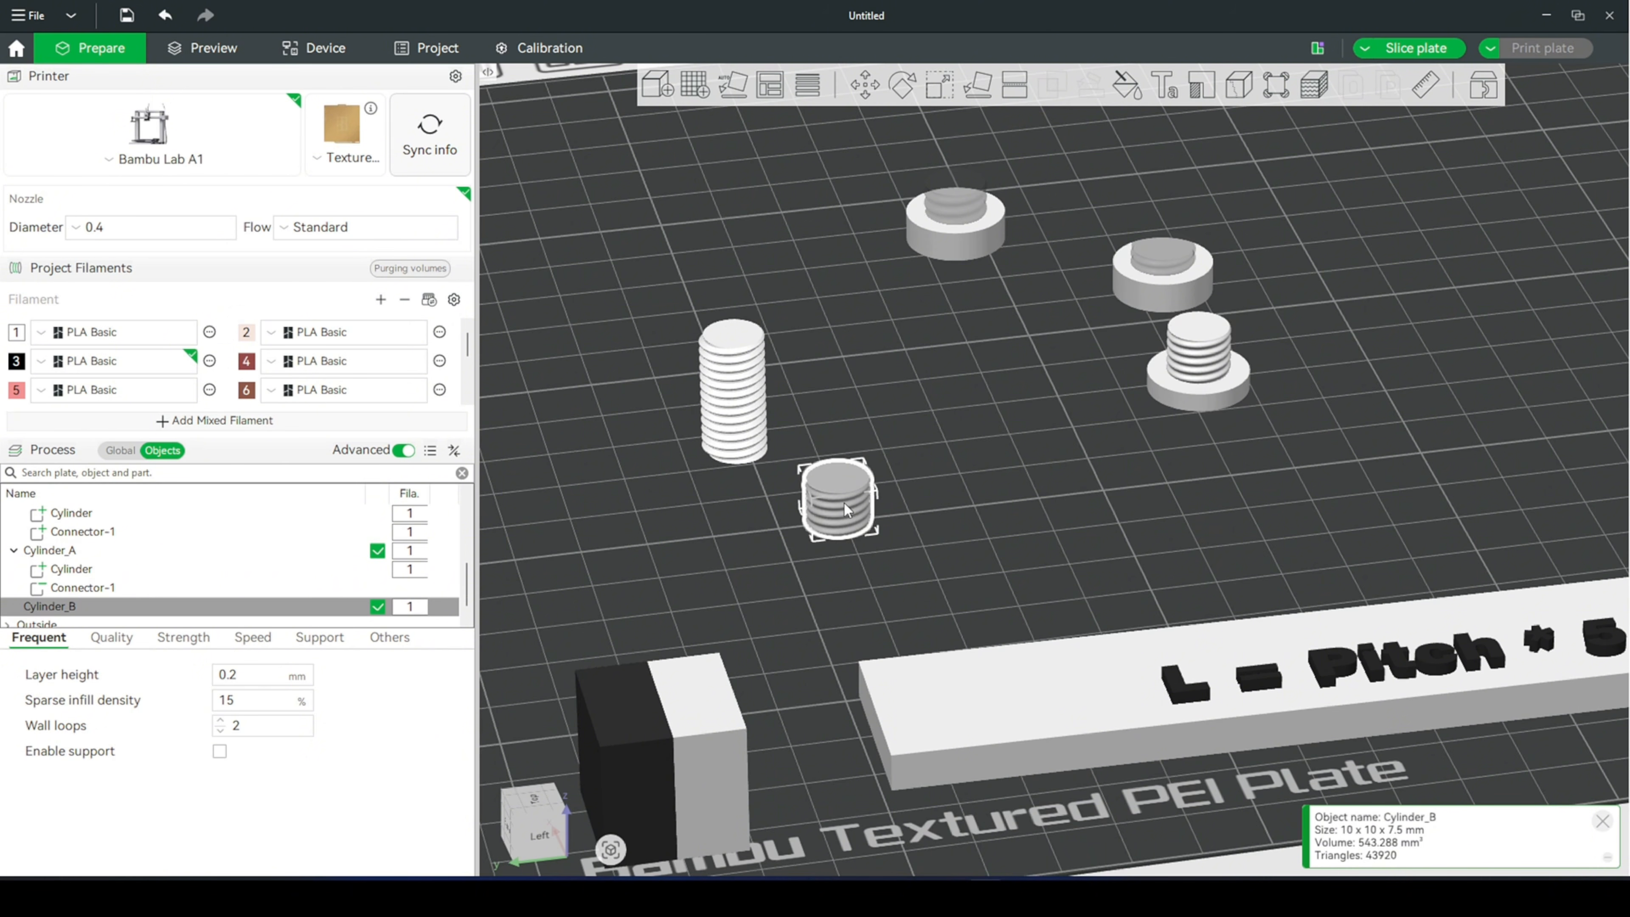
right_click(844, 508)
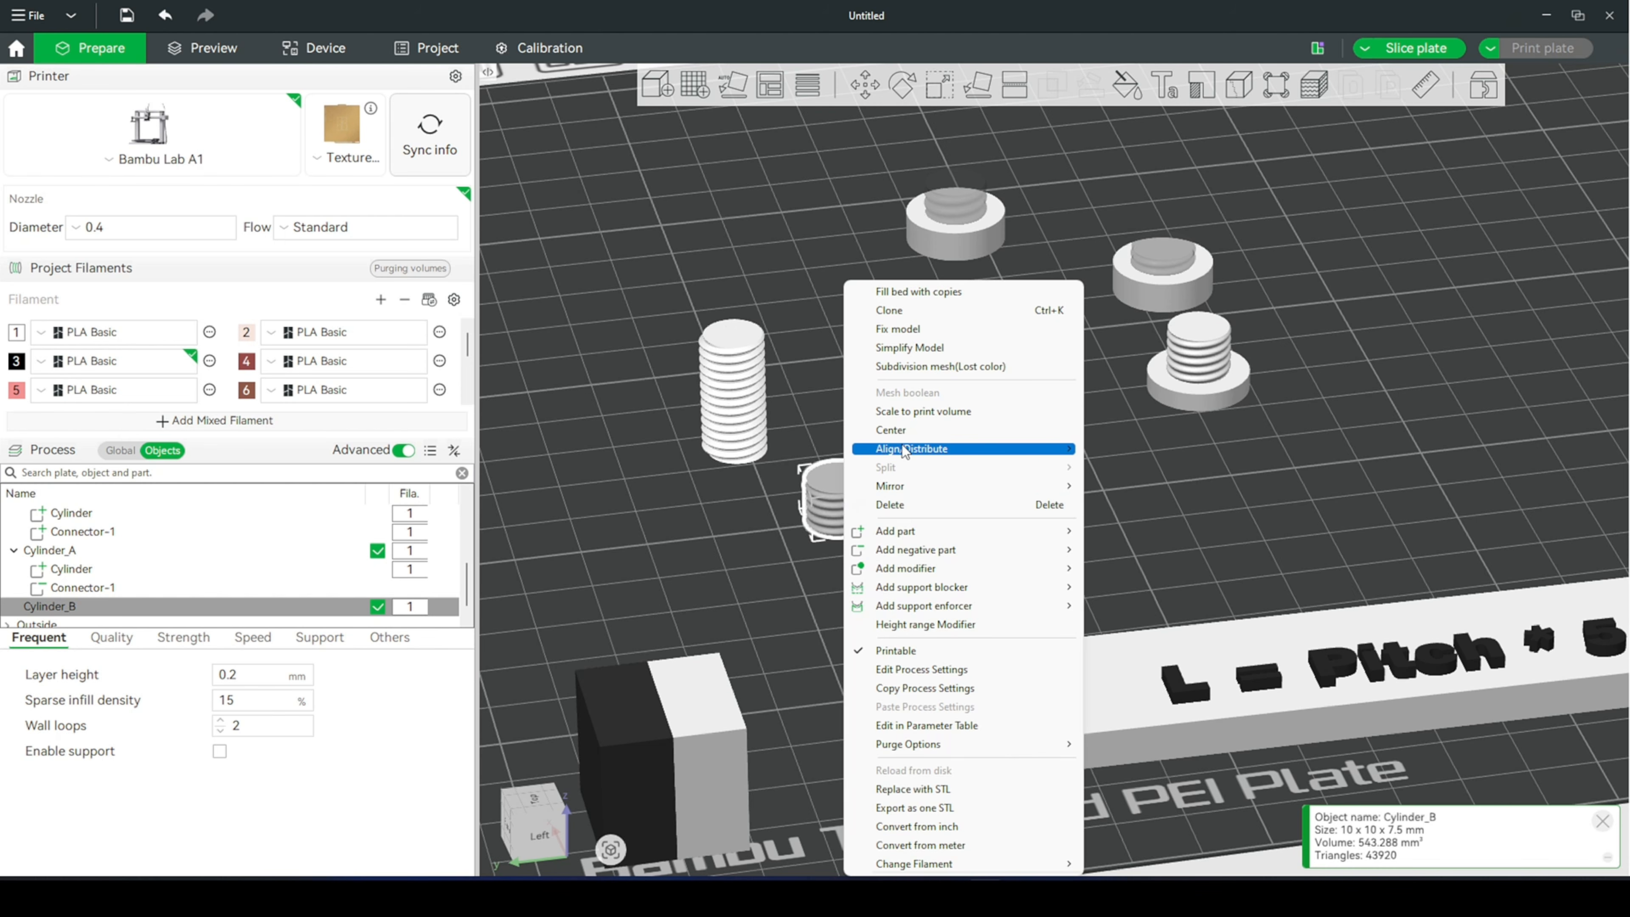
click(892, 430)
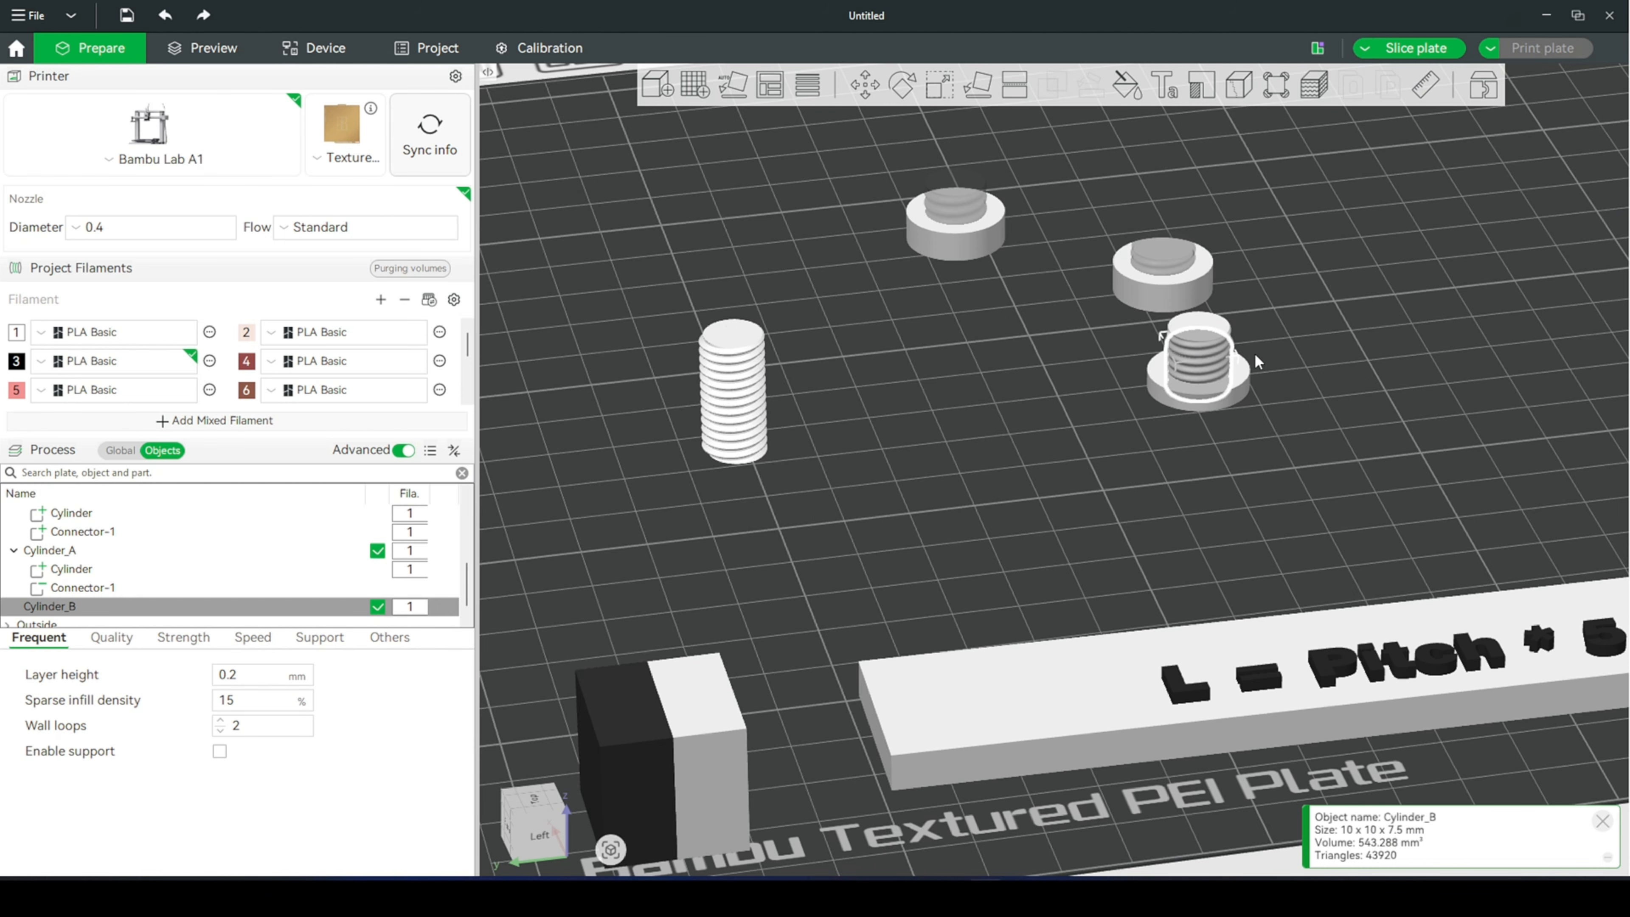
- Merge the centered bolt and threaded shaft into one assembly
scroll(1342, 418, up, 3)
right_drag(1342, 418, 1000, 597)
scroll(1026, 491, up, 3)
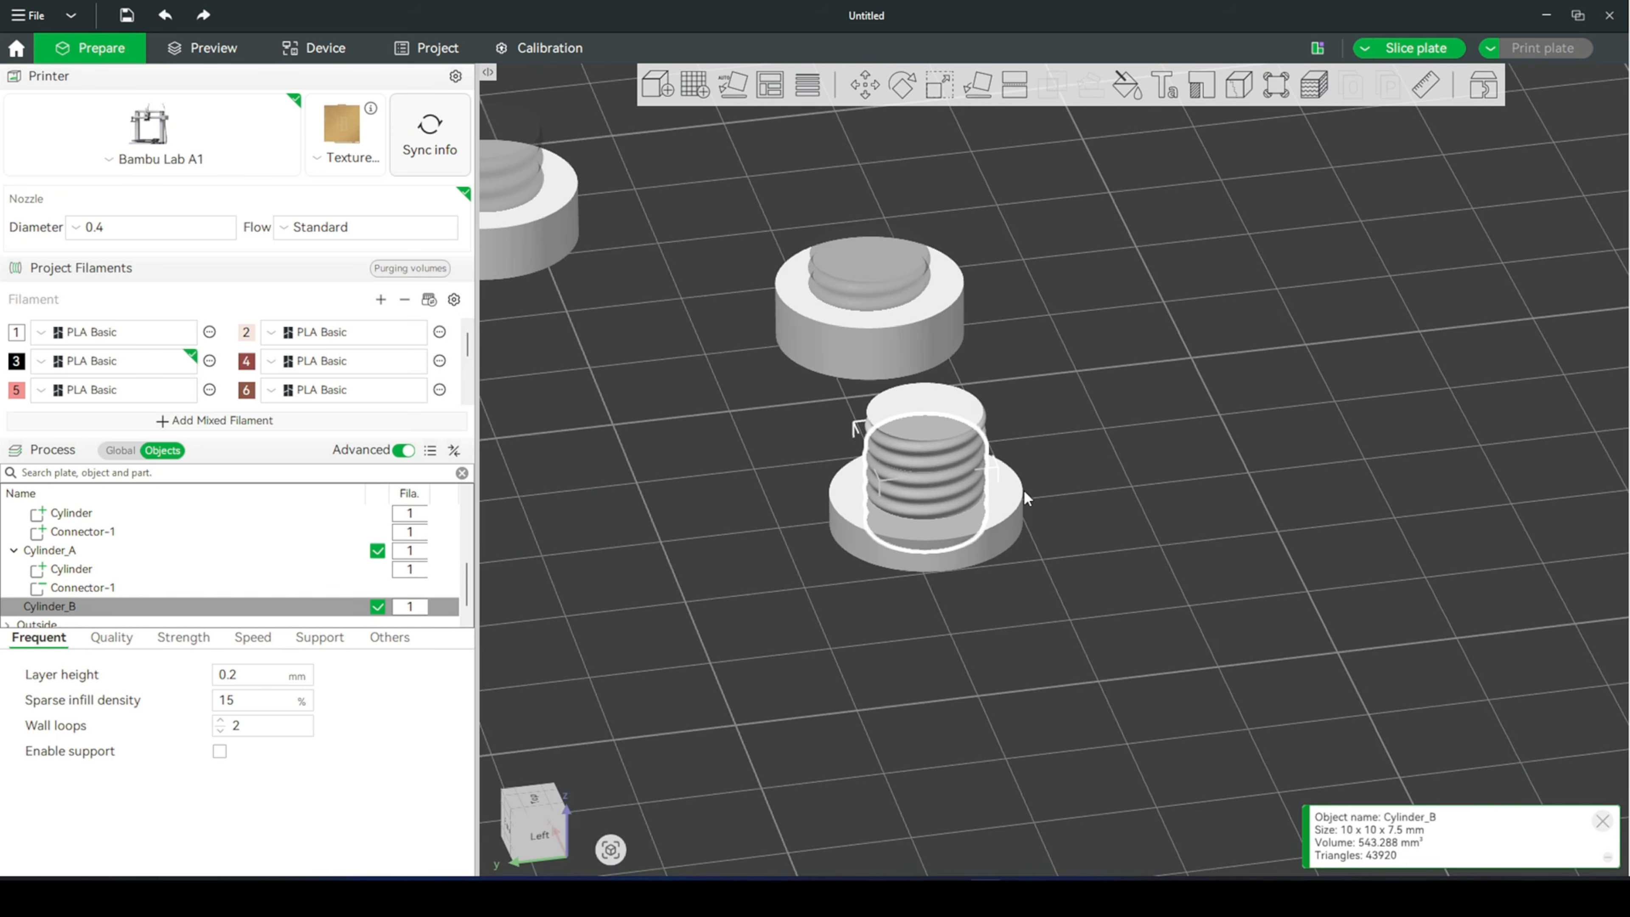
shift+click(997, 519)
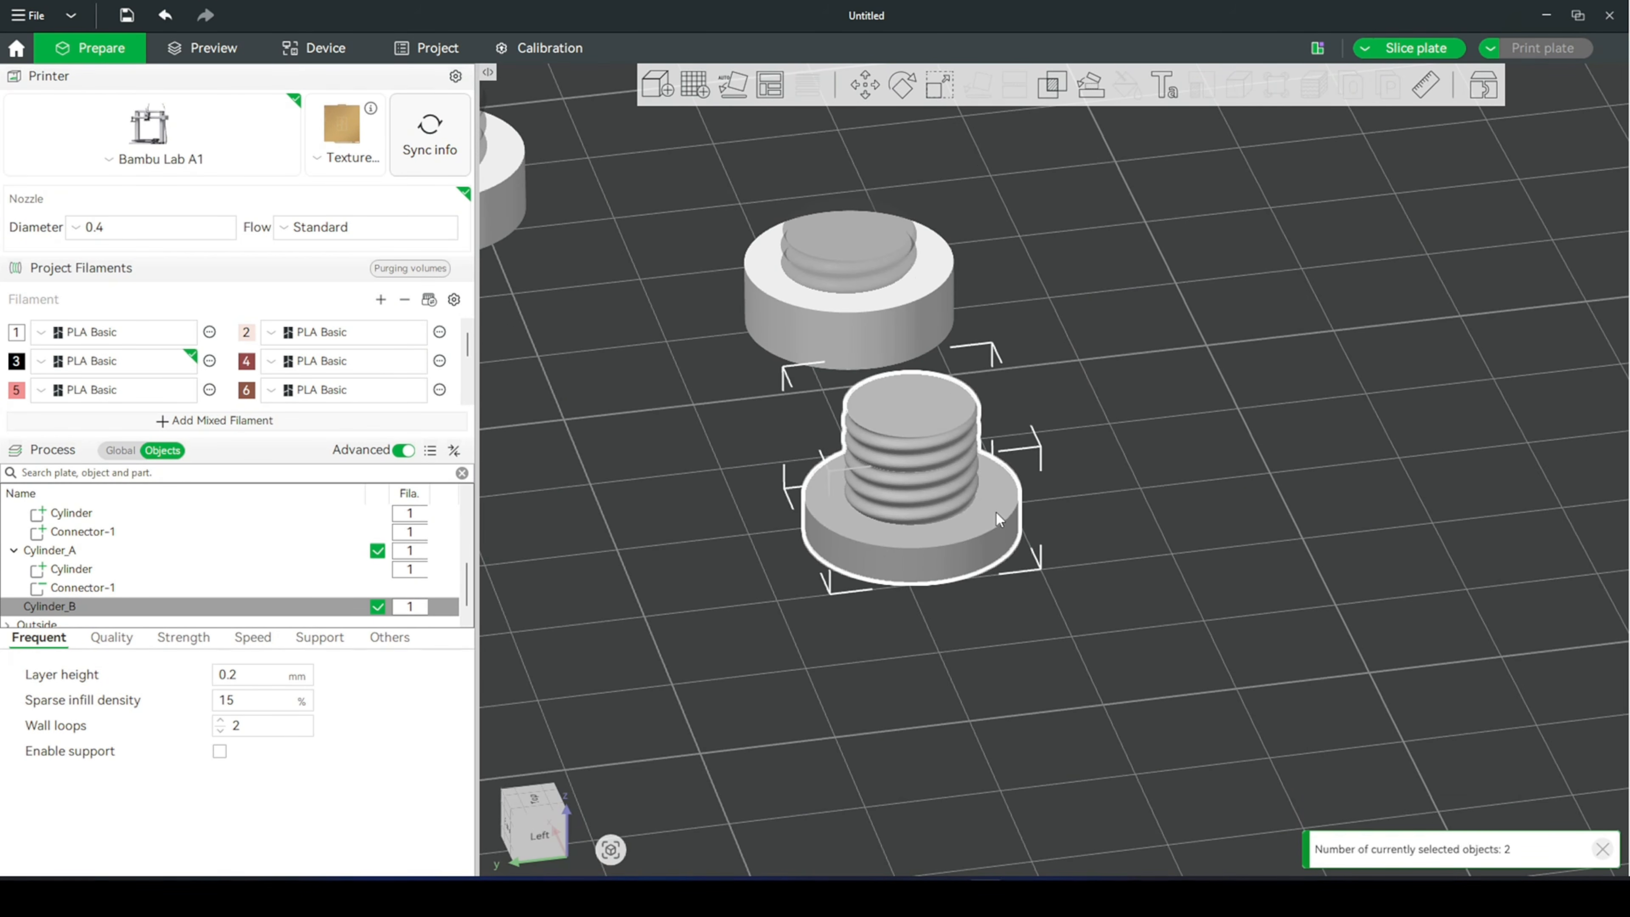
right_click(996, 517)
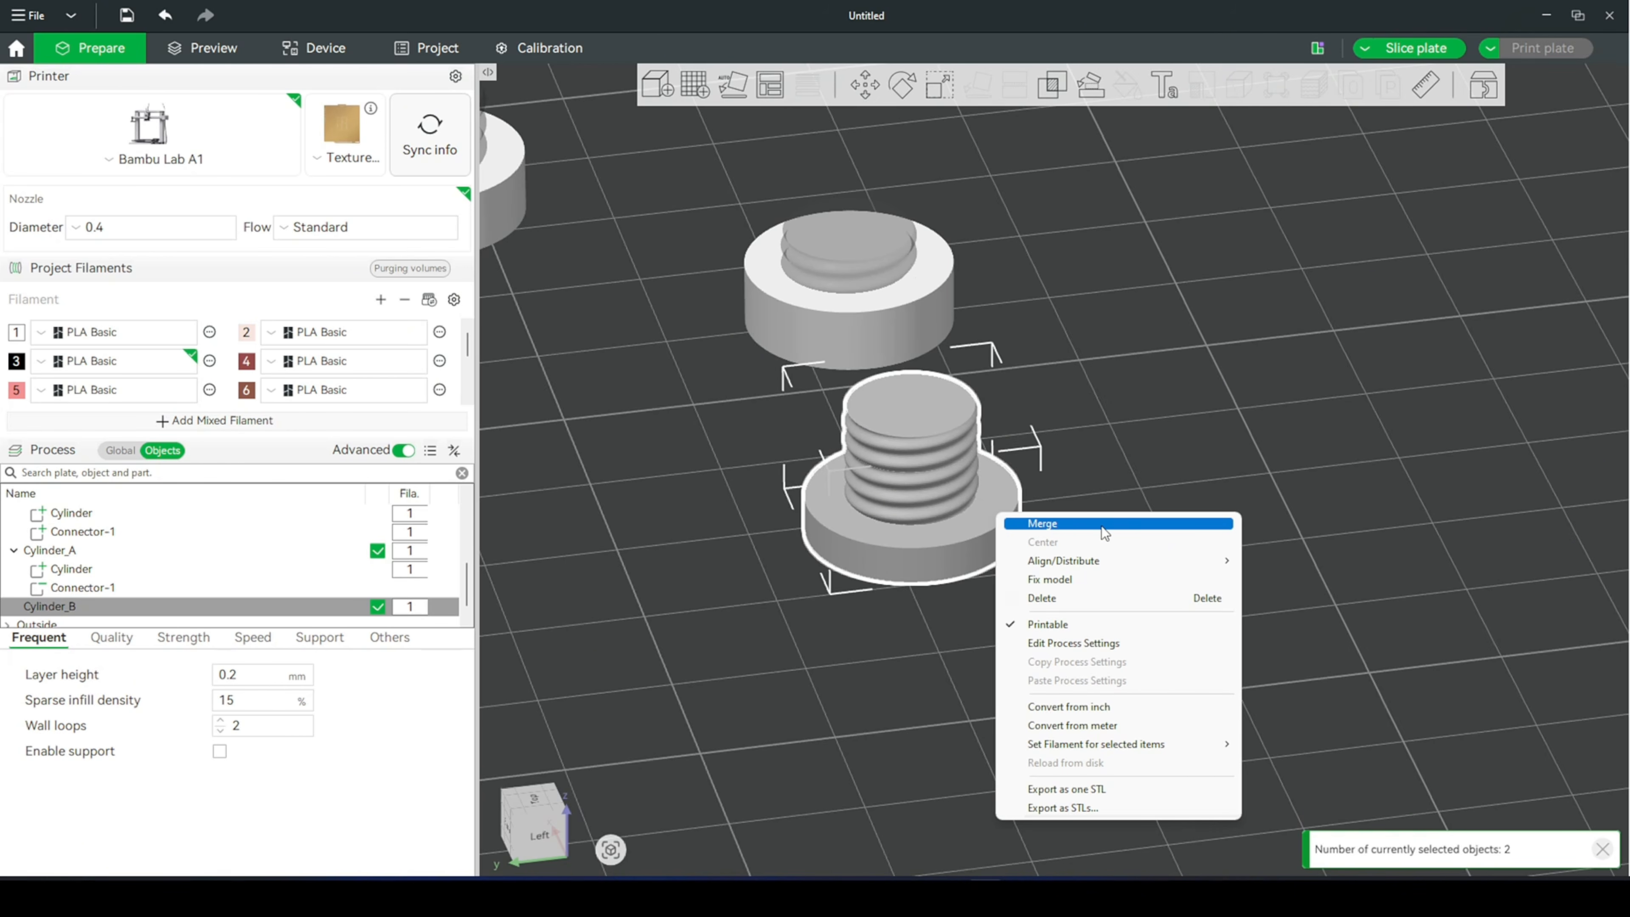
click(1086, 530)
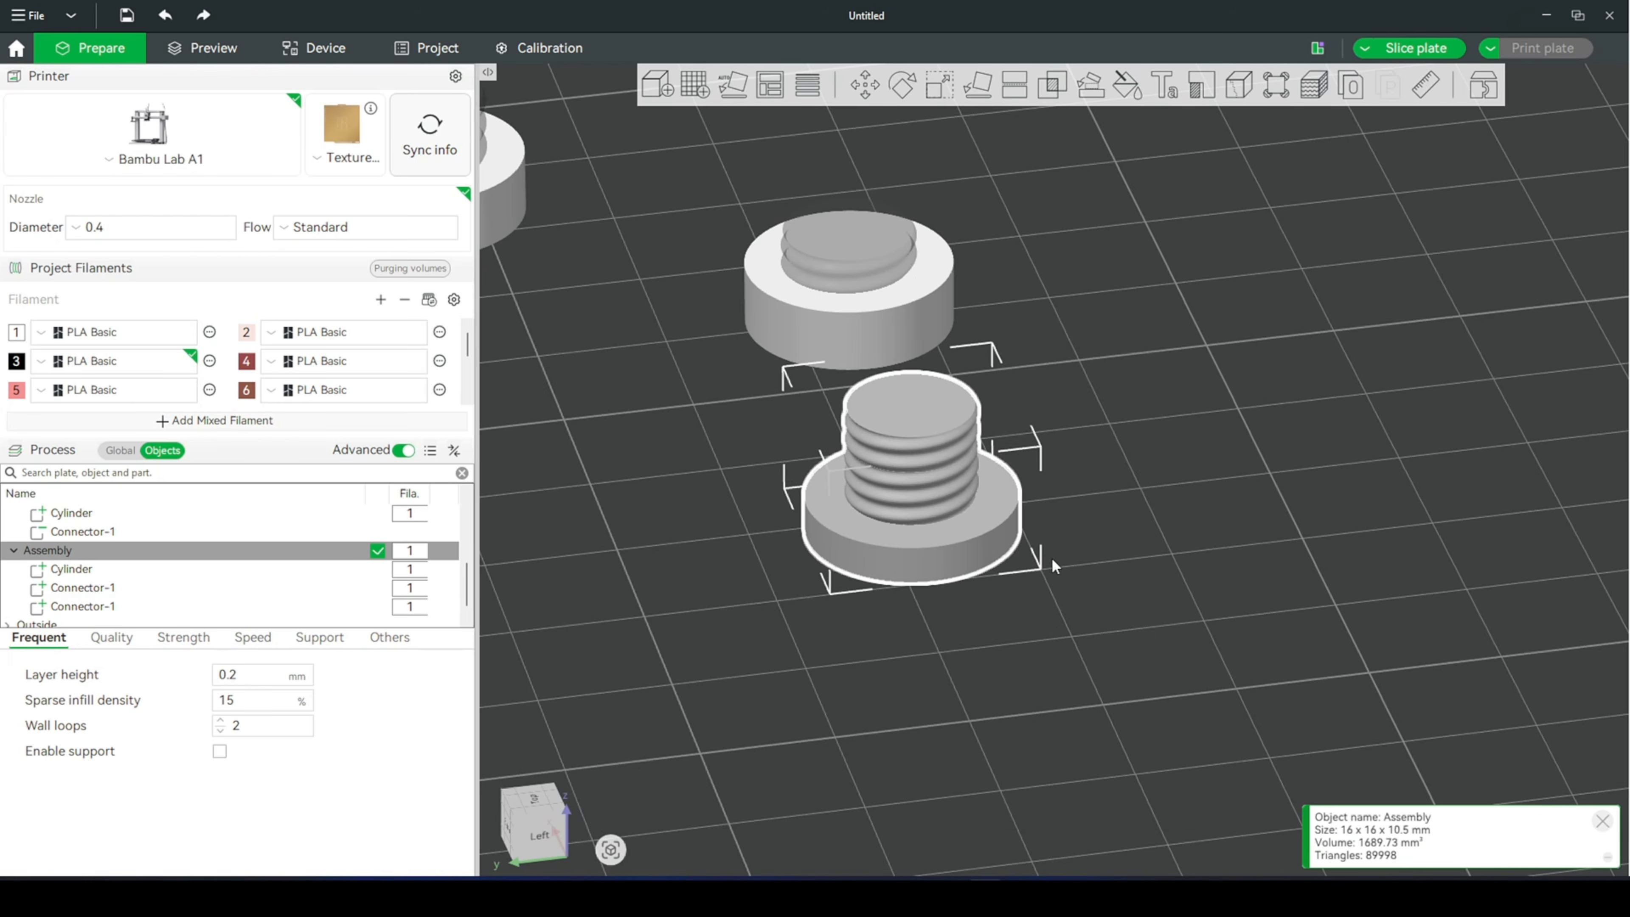
middle_drag(1052, 557, 1102, 522)
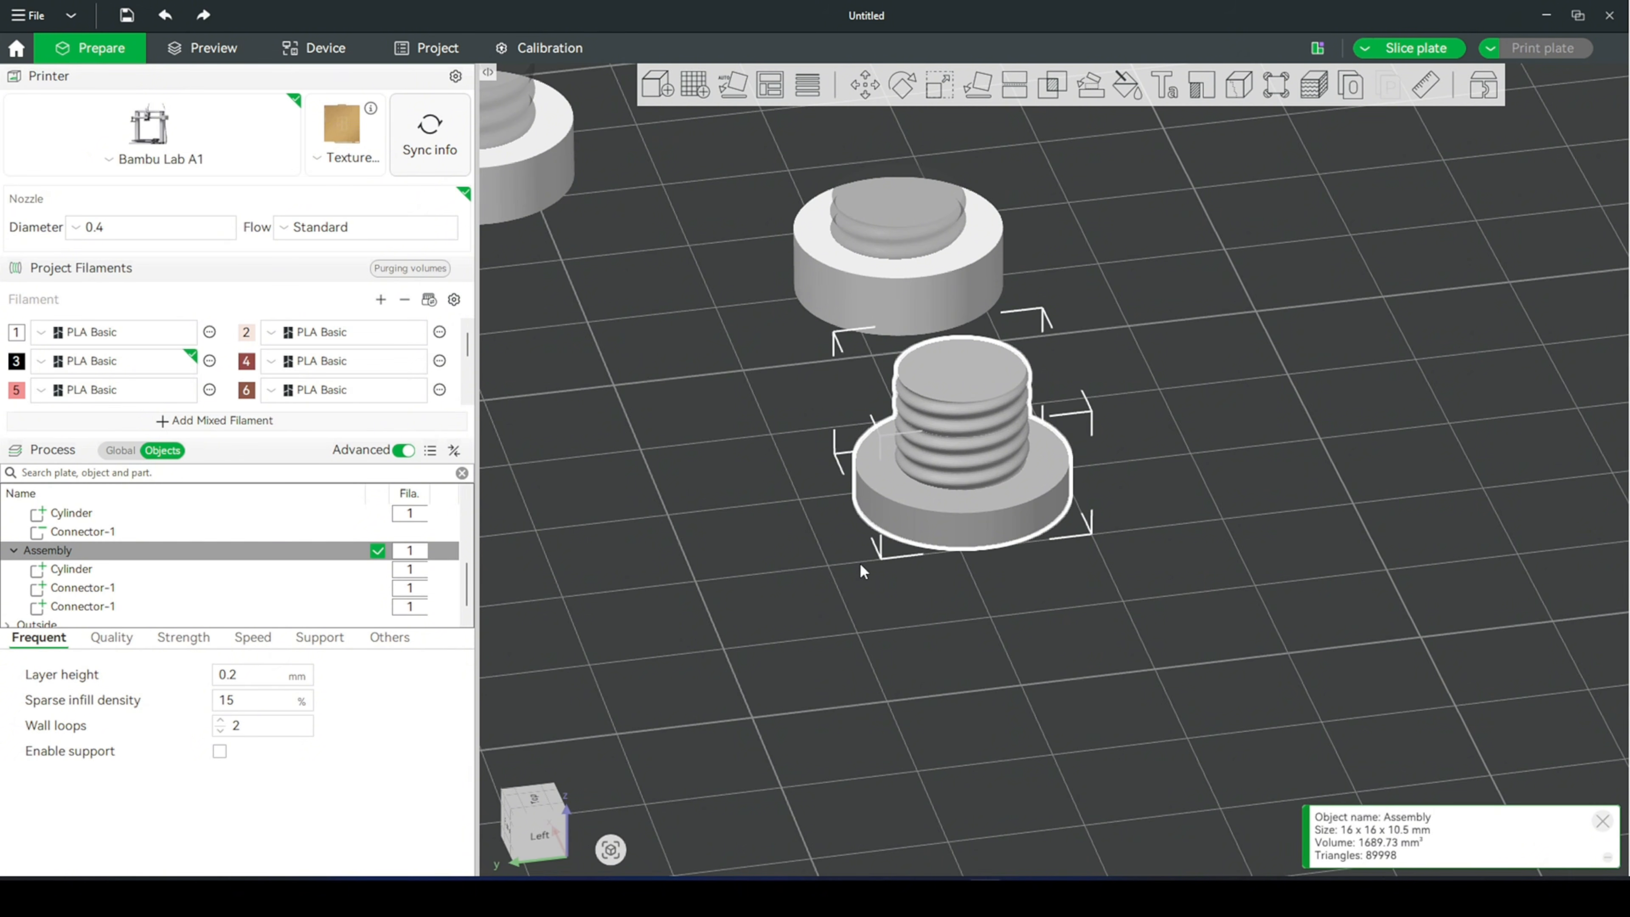
- Rename the assembly's lower threaded shaft part, the second Connector-1, as Connector 2
key(s)
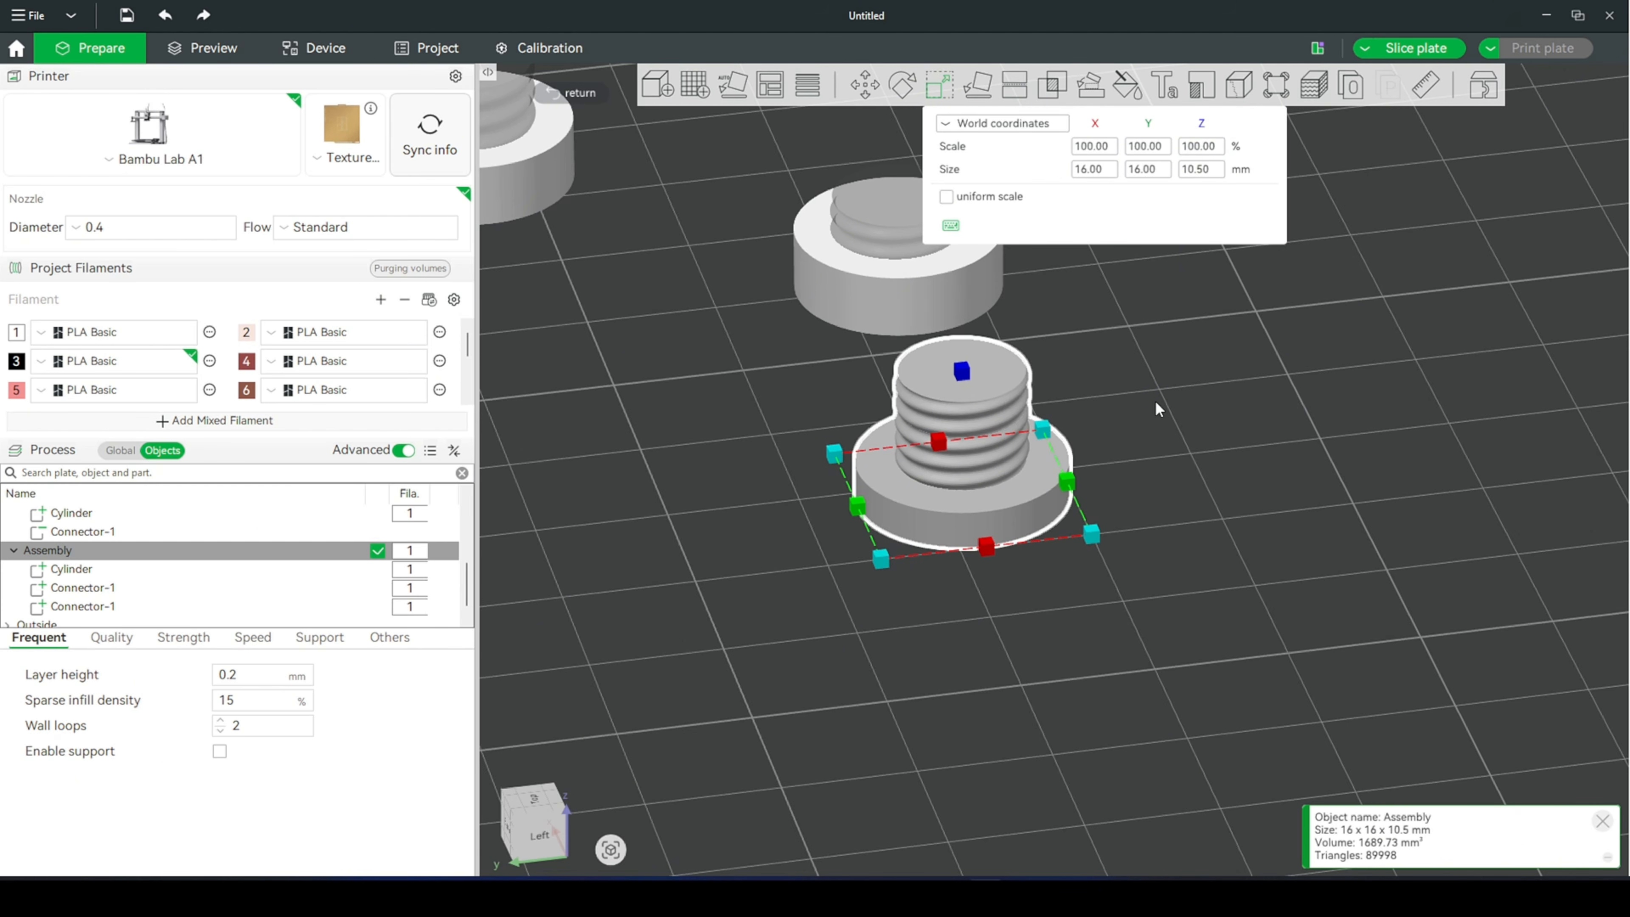
click(126, 588)
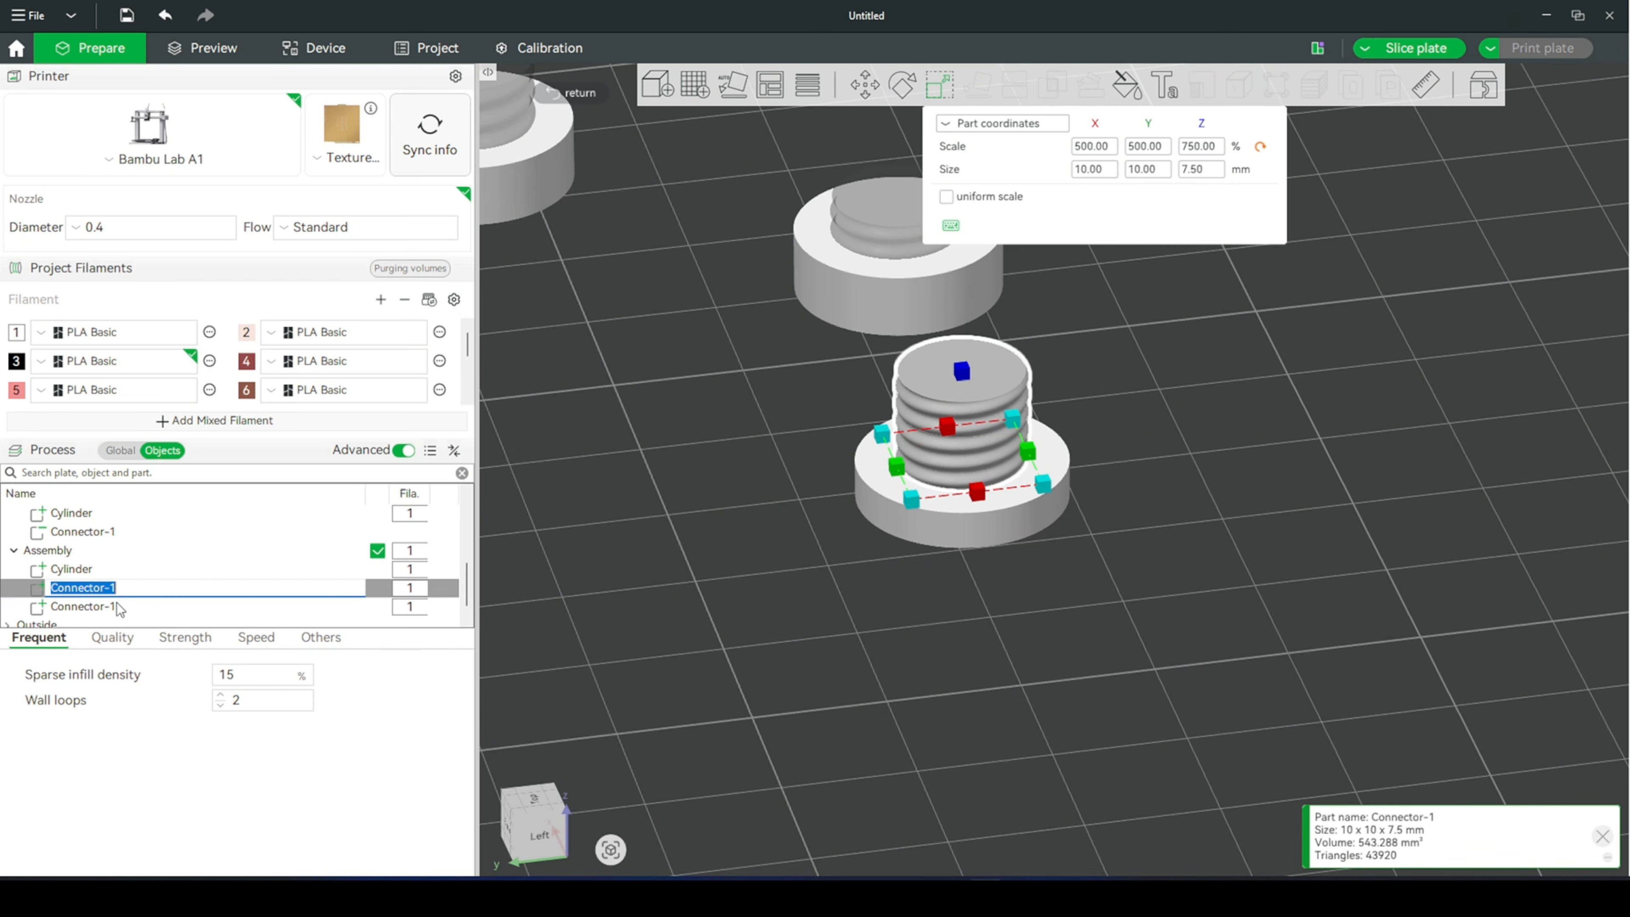
click(117, 606)
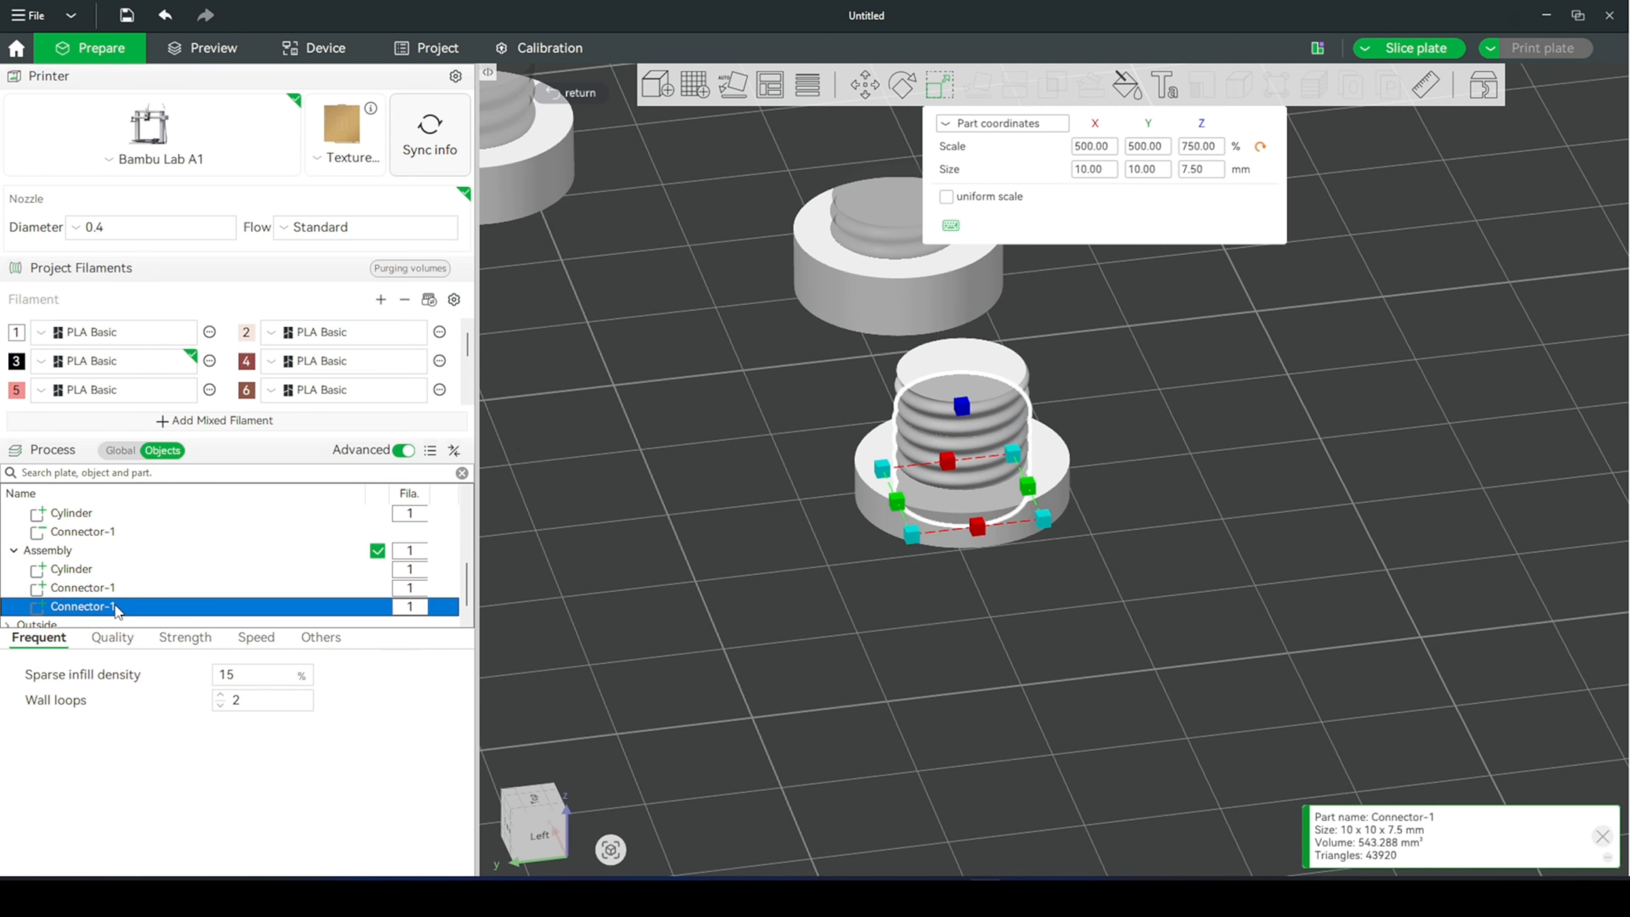
right_drag(995, 613, 1037, 614)
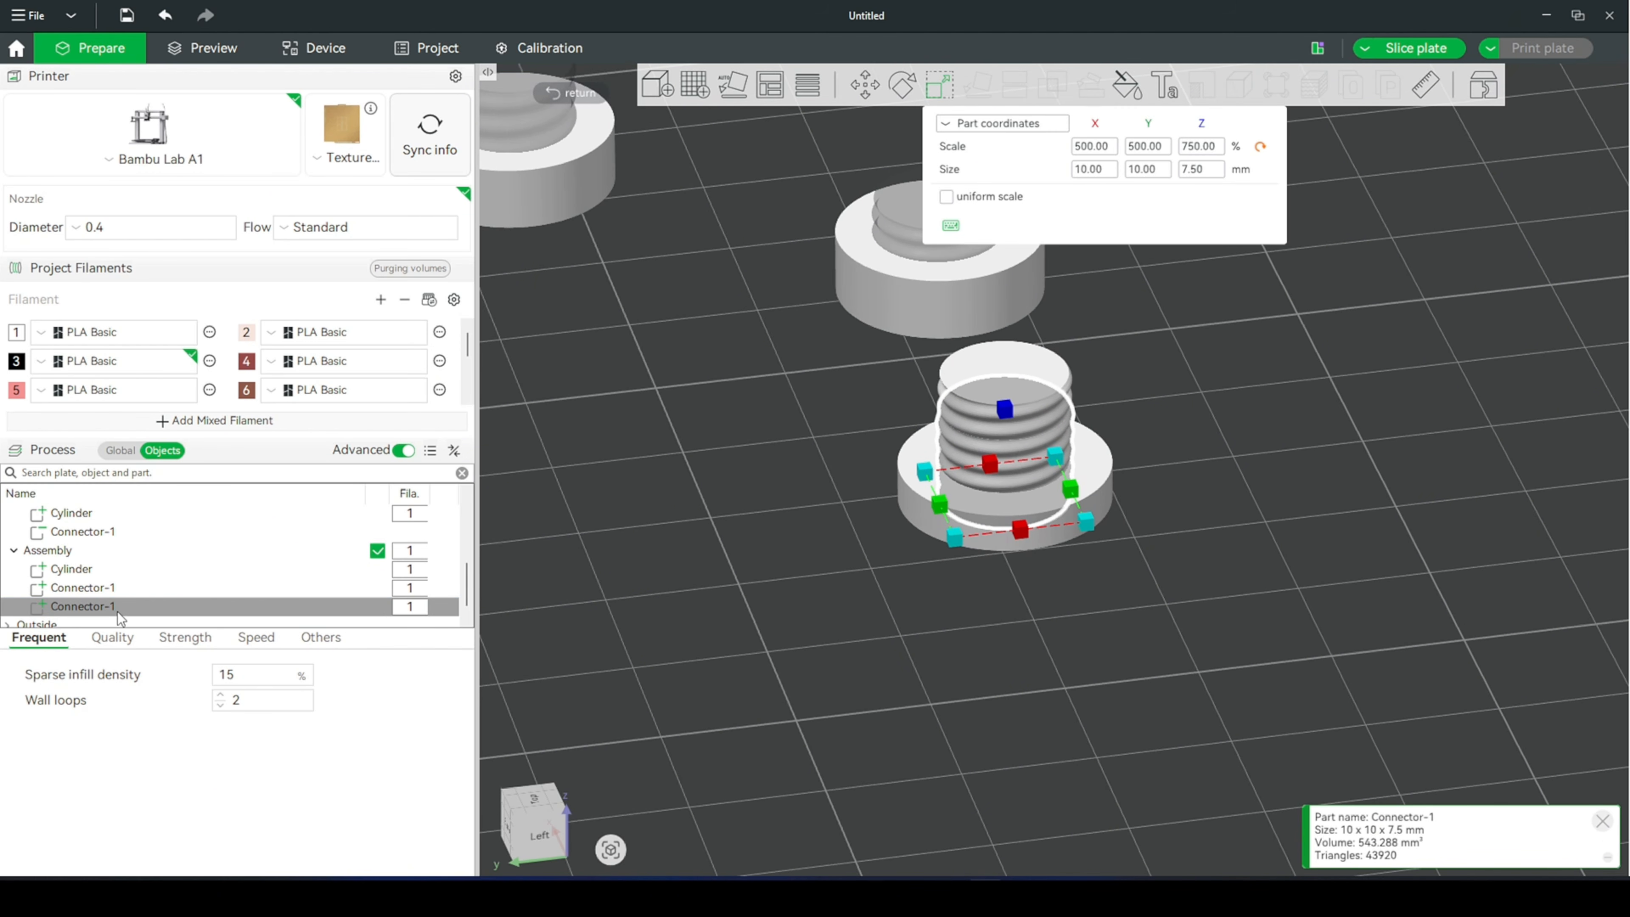
click(117, 607)
click(117, 608)
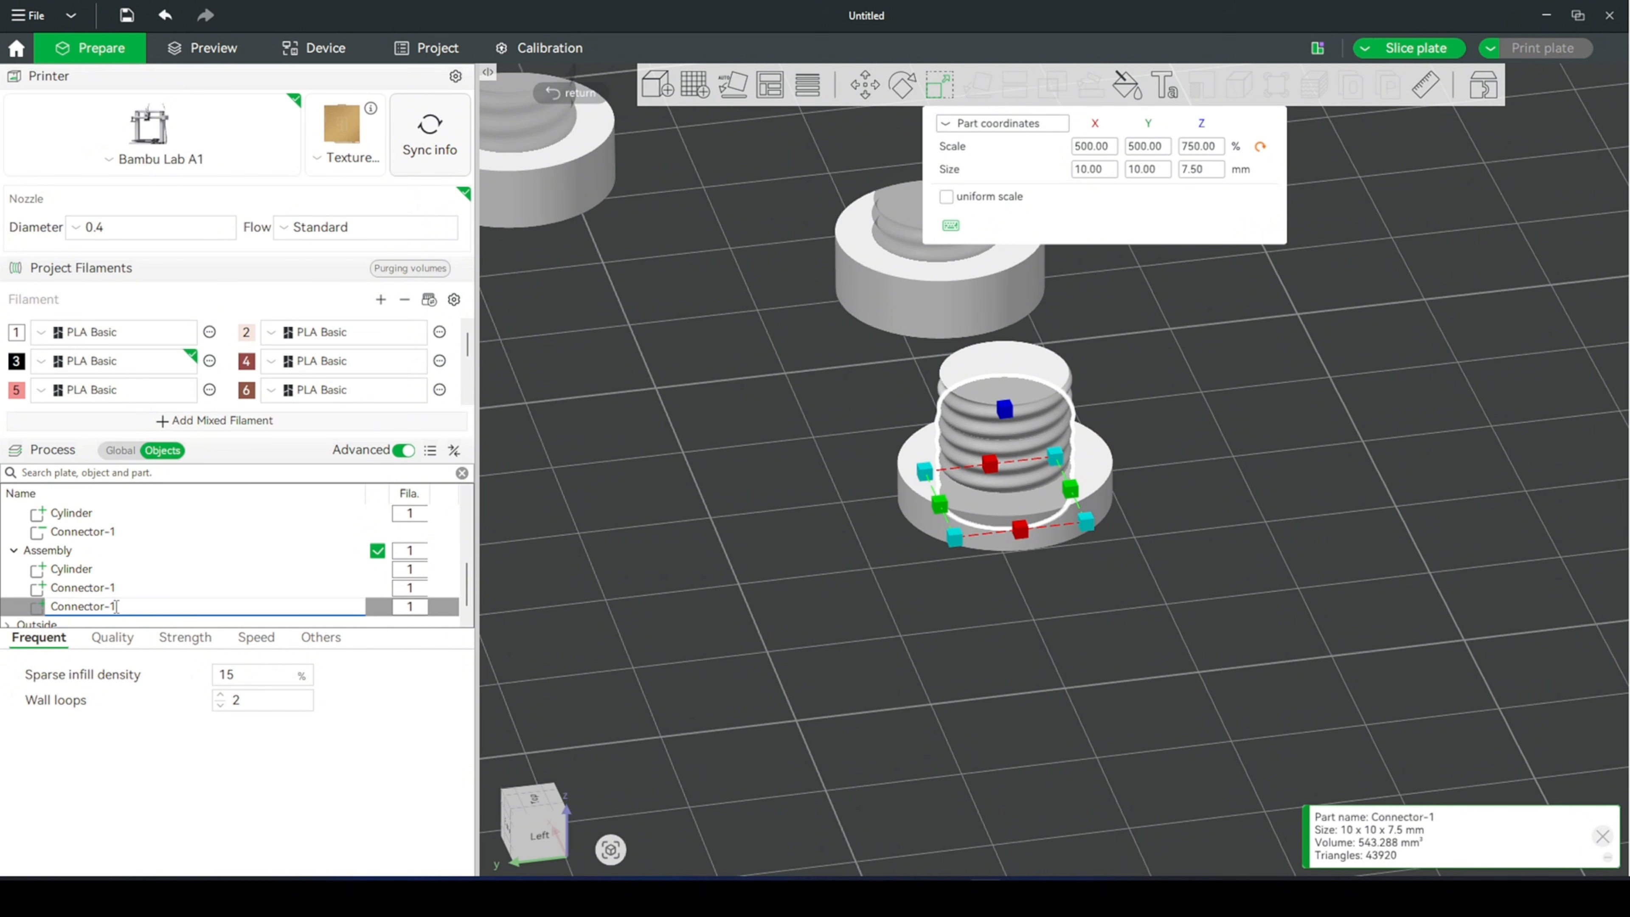
key(BackSpace)
key(BackSpace)
text(2)
click(530, 598)
click(953, 500)
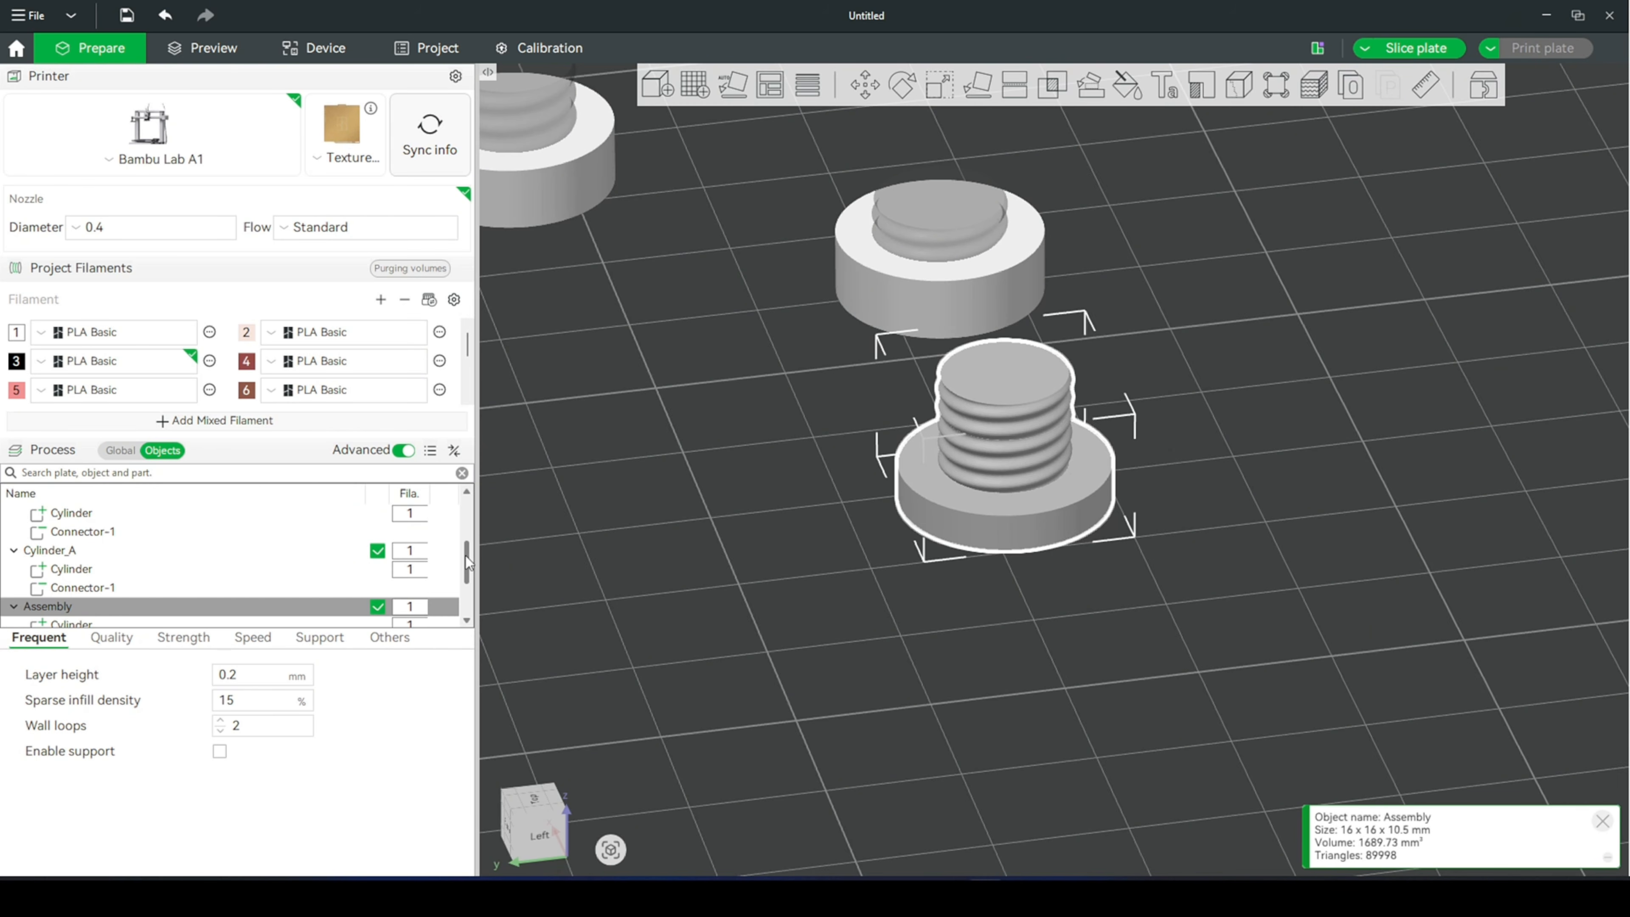
- Check the Z position of Connector 2 and the overall size of the bolt assembly
drag(467, 564, 466, 580)
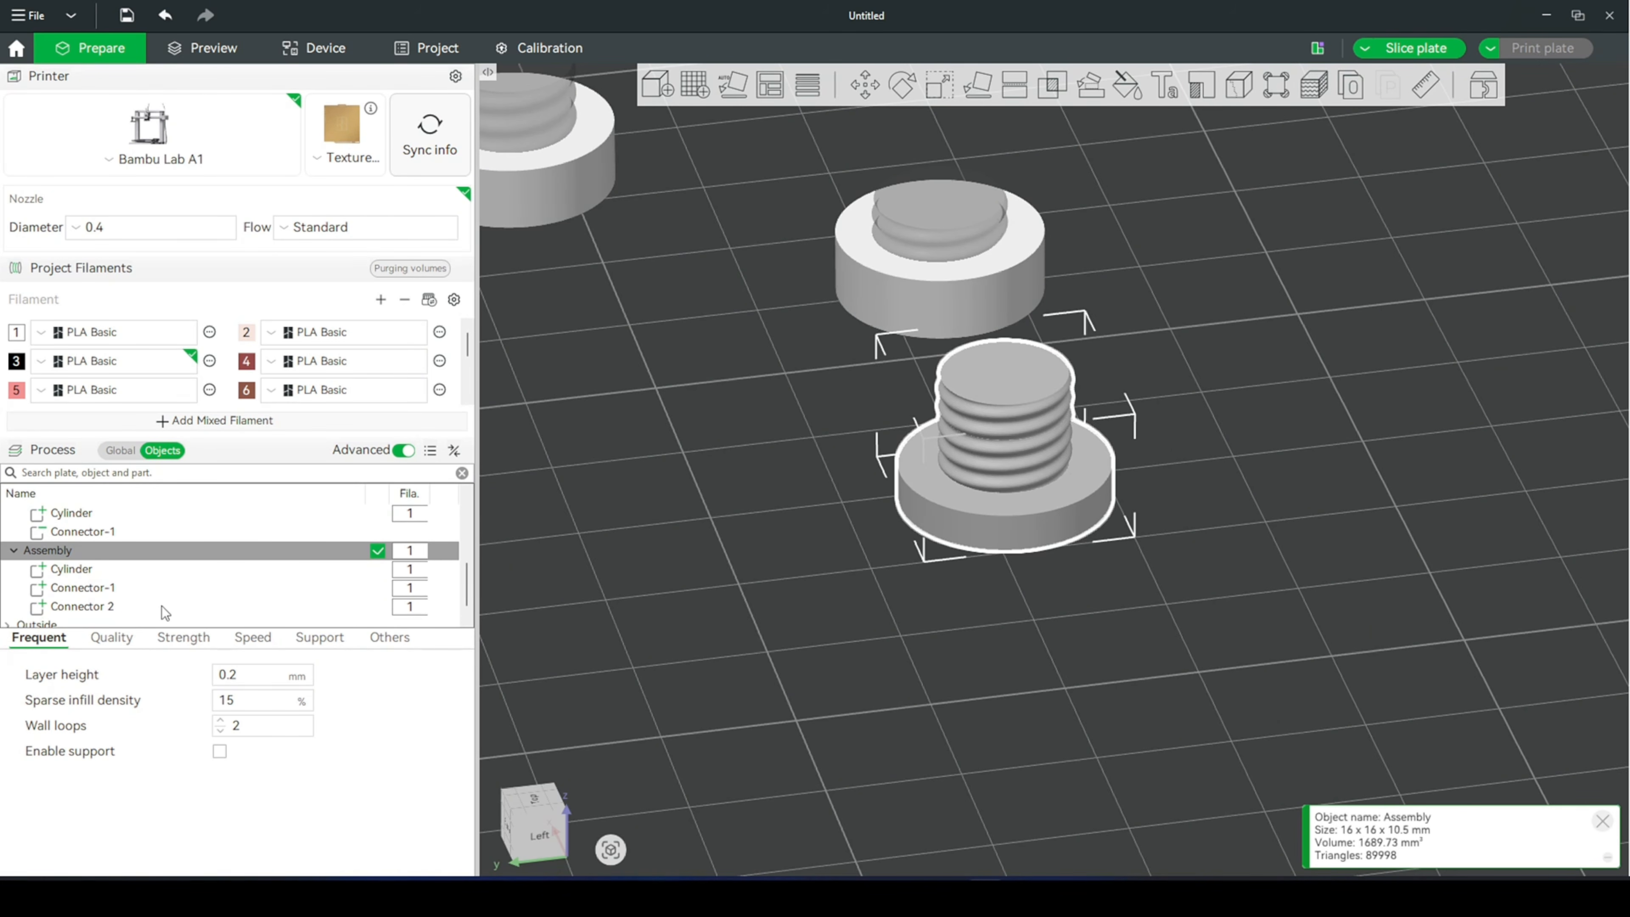
click(82, 606)
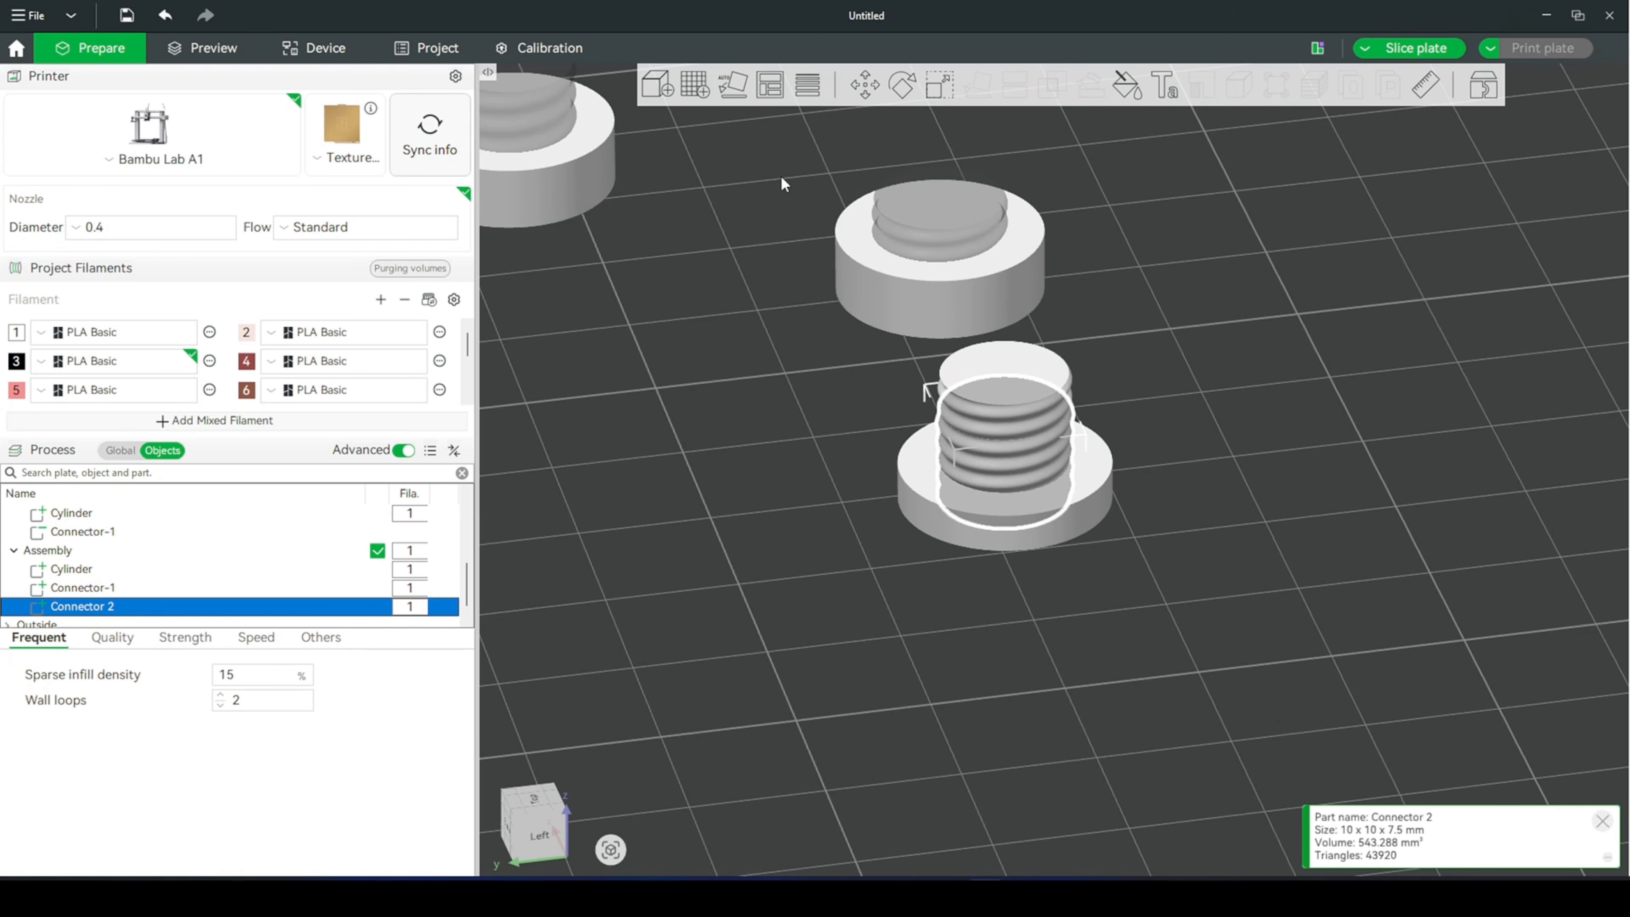
key(m)
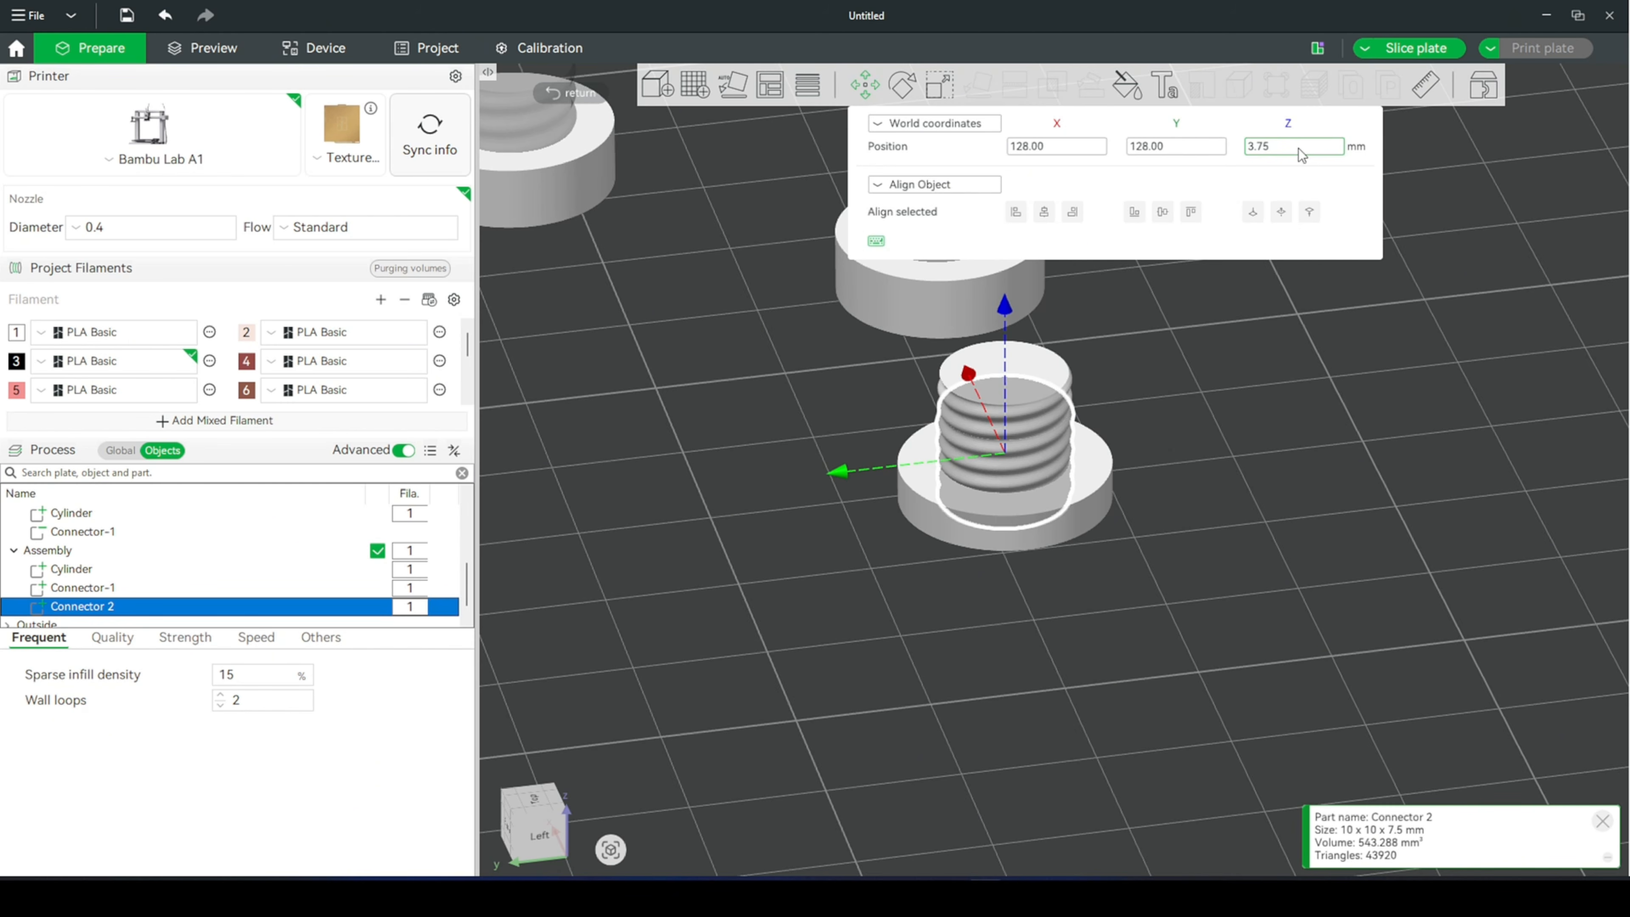
click(1104, 476)
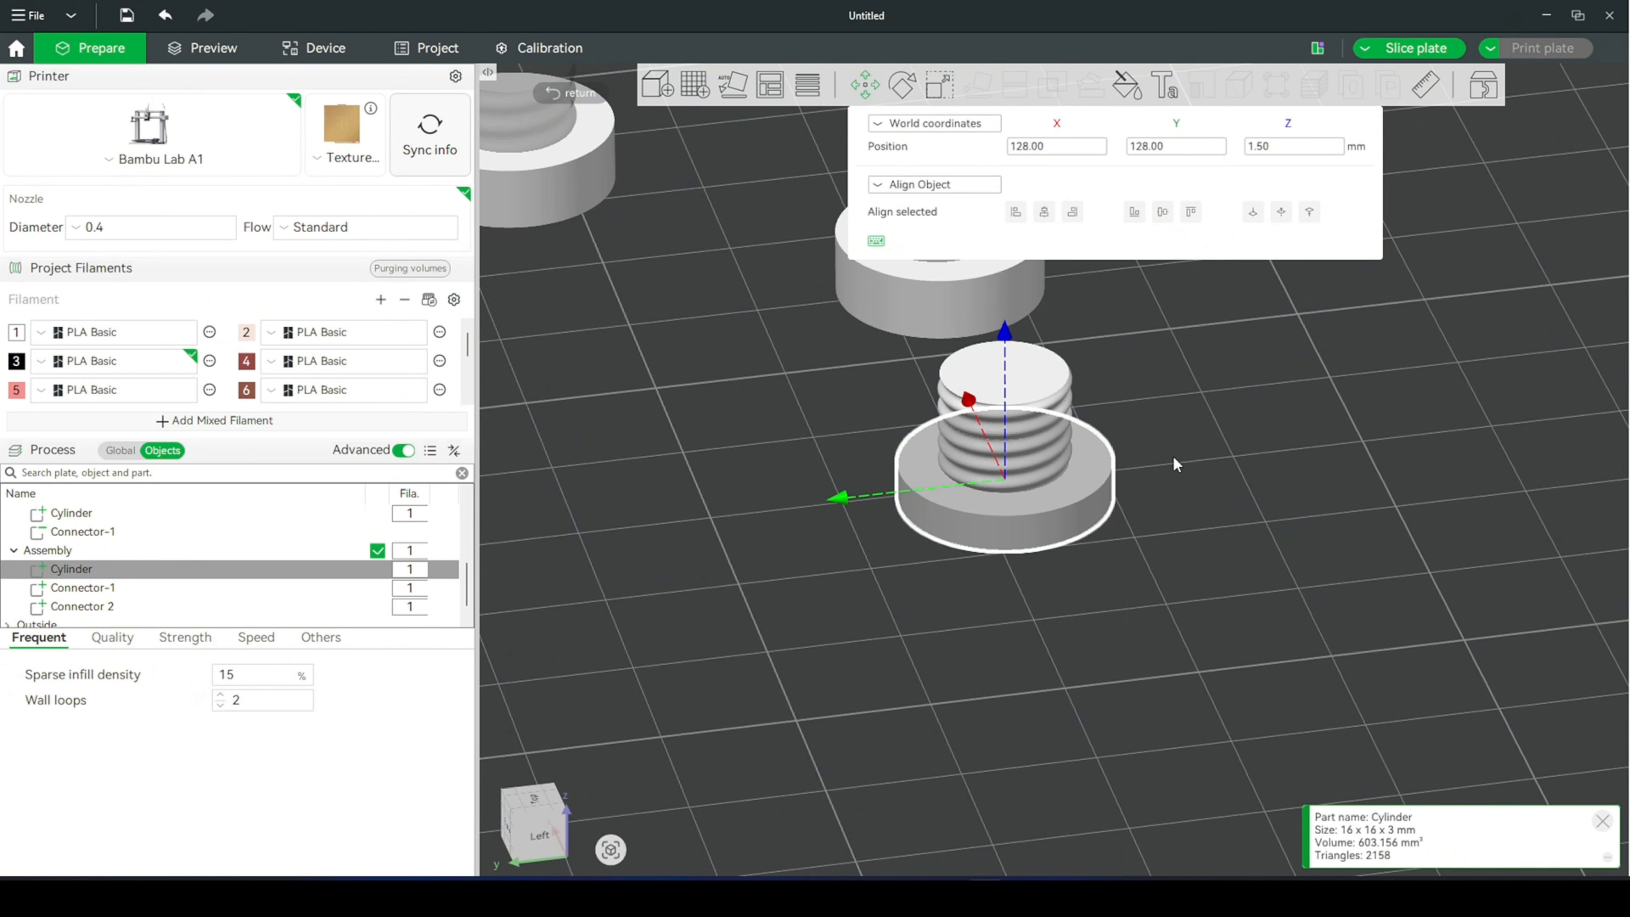
click(1099, 466)
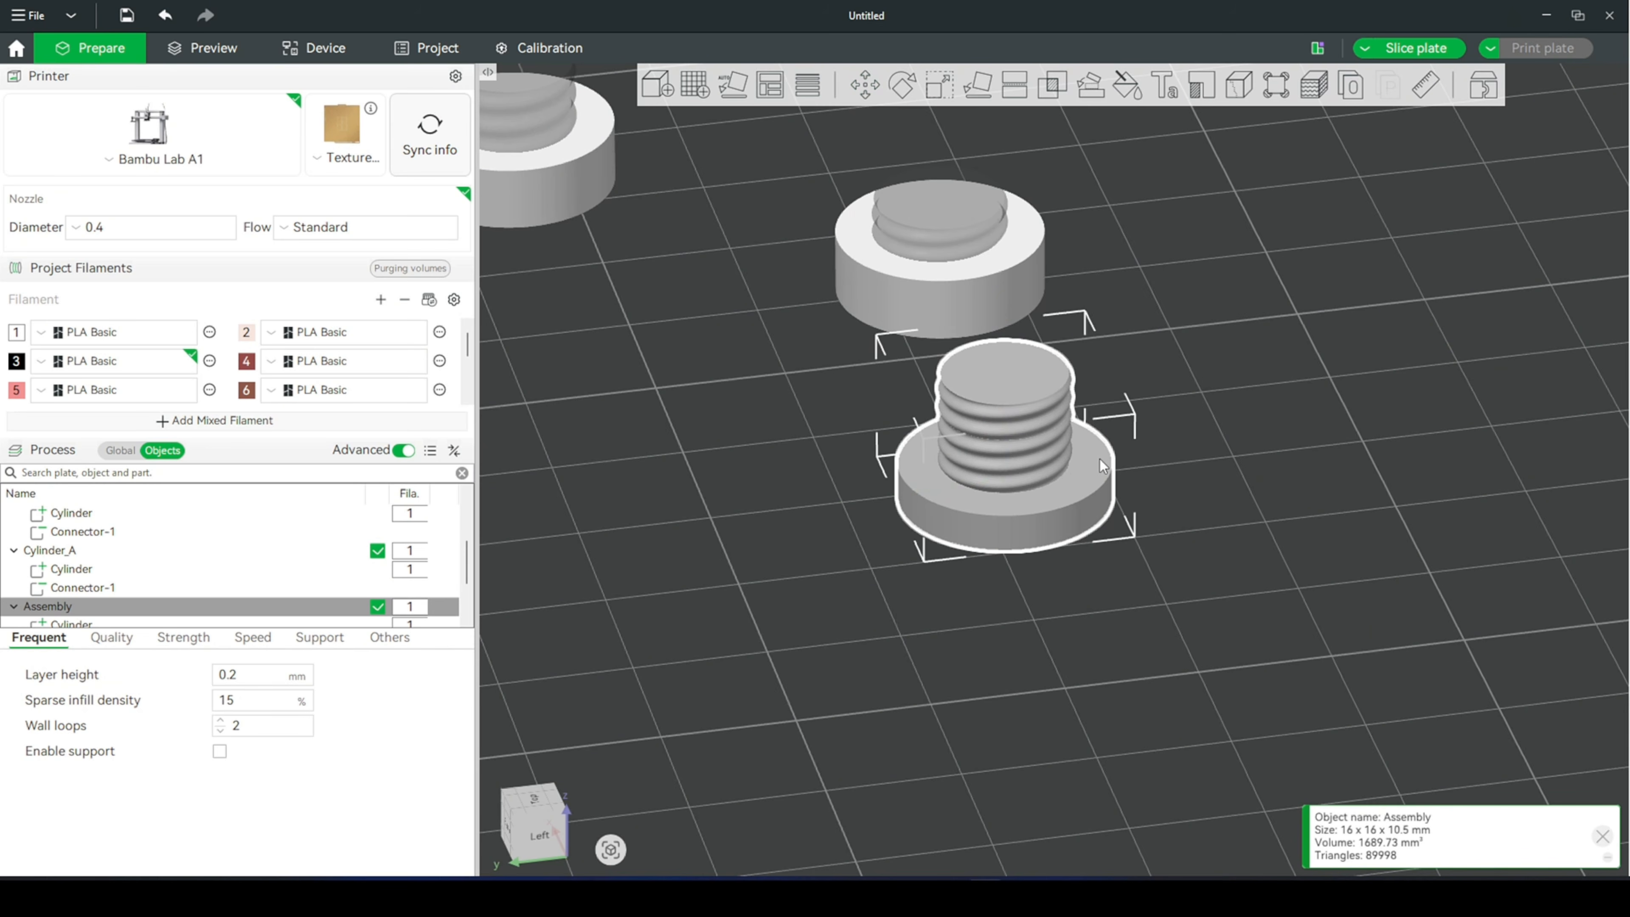
key(s)
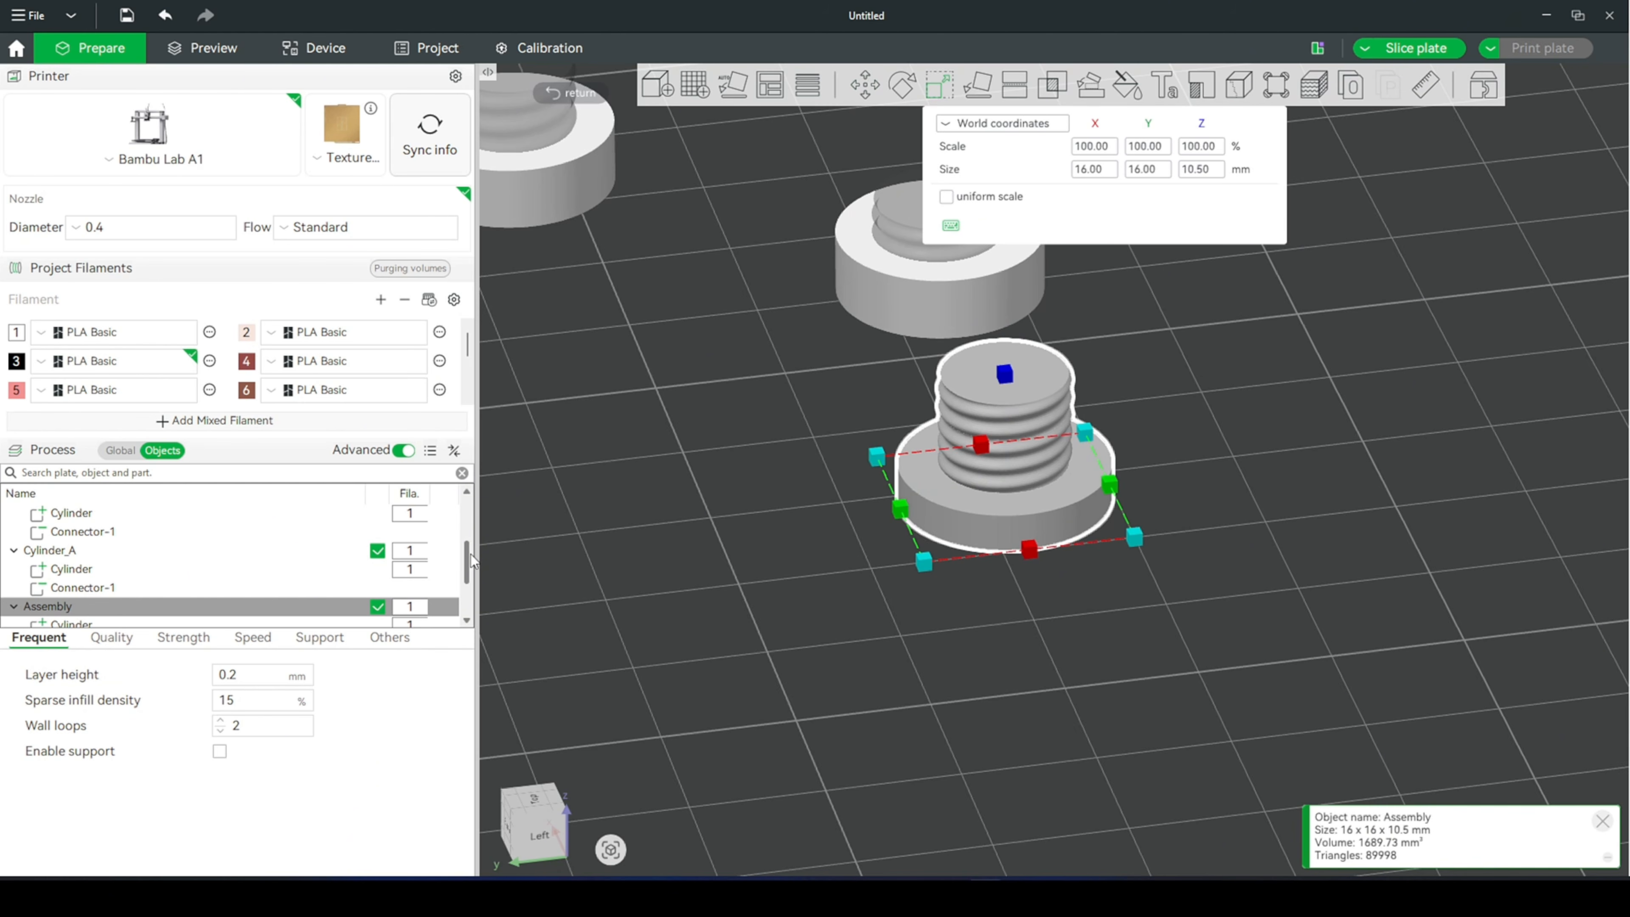
- Move the Connector 2 thread segment on top of the existing shaft by setting its Z position to 14.25 mm
drag(472, 561, 471, 581)
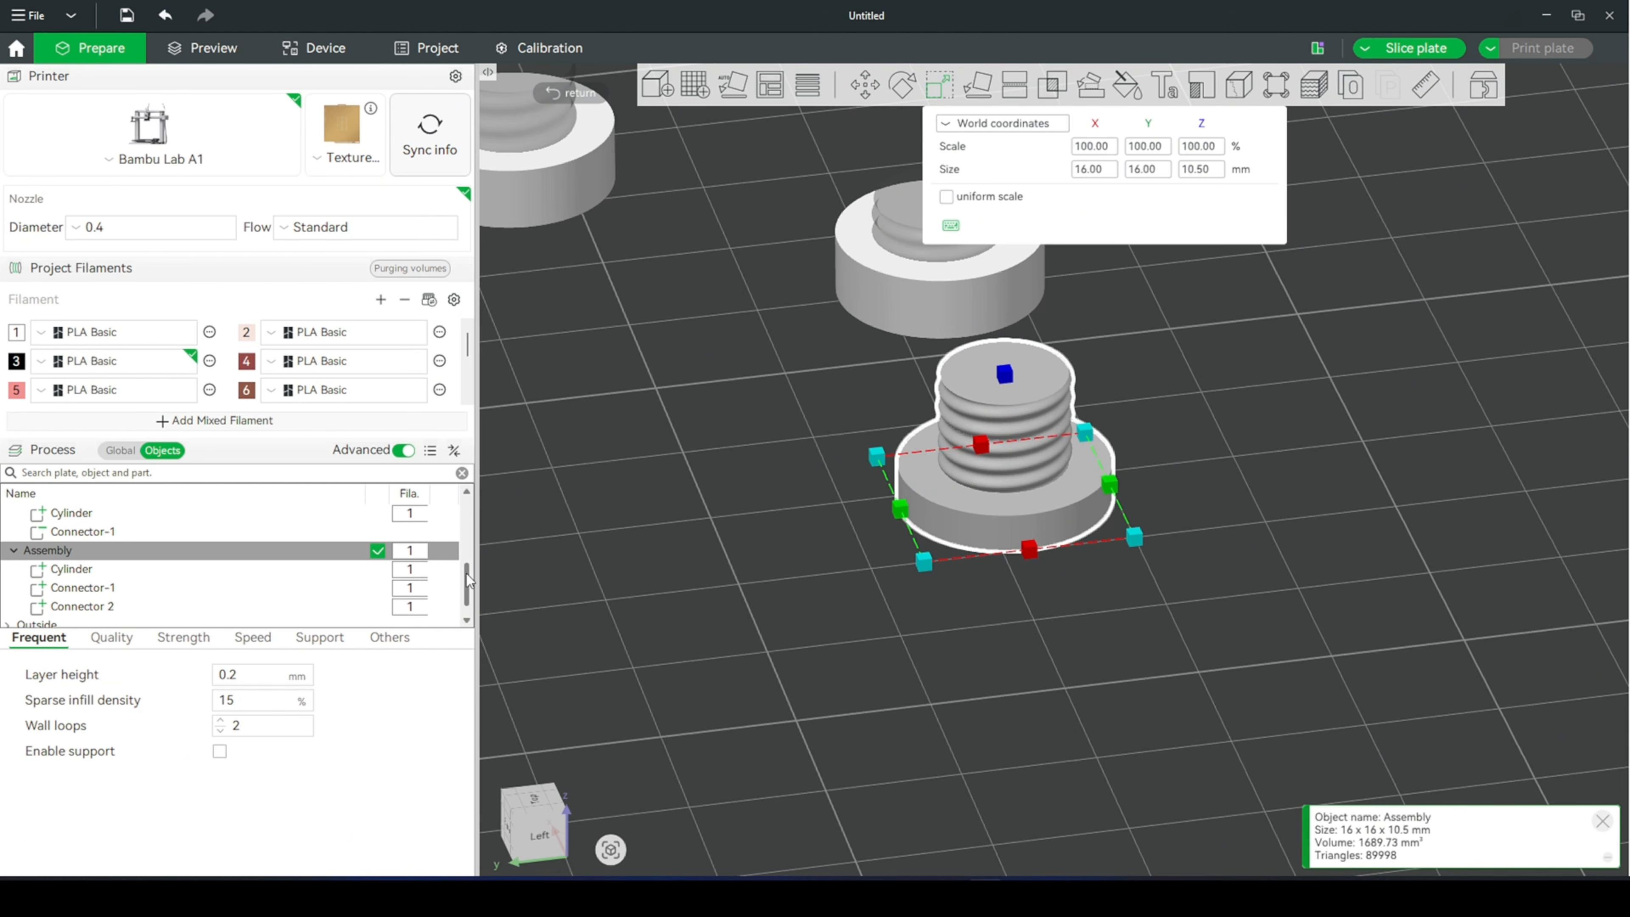
click(113, 607)
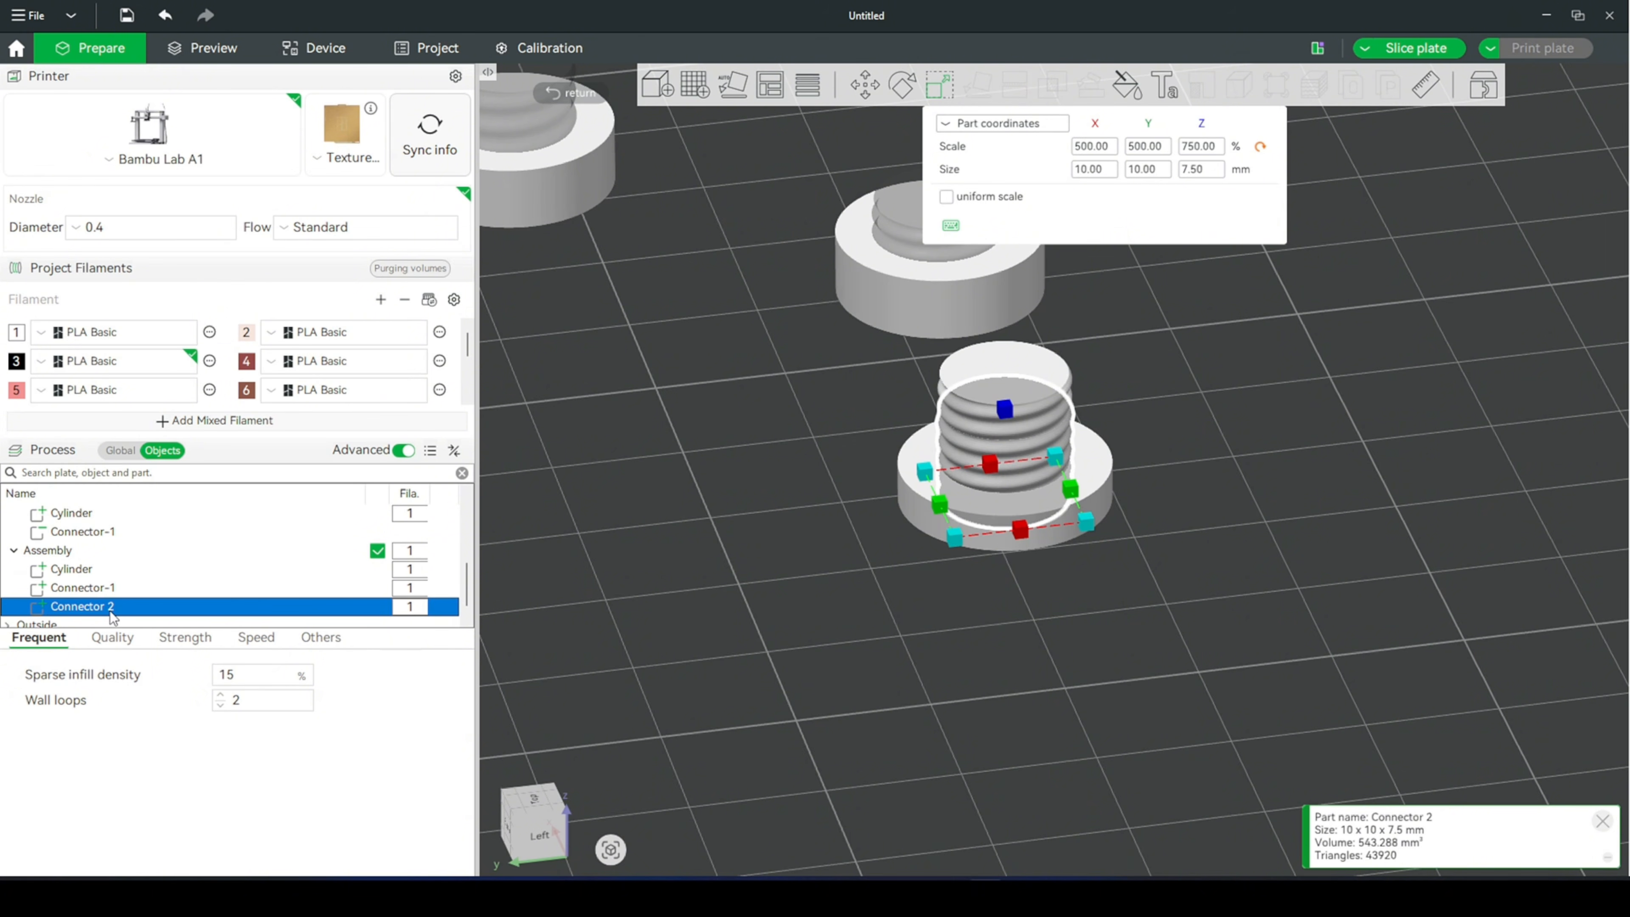
click(873, 83)
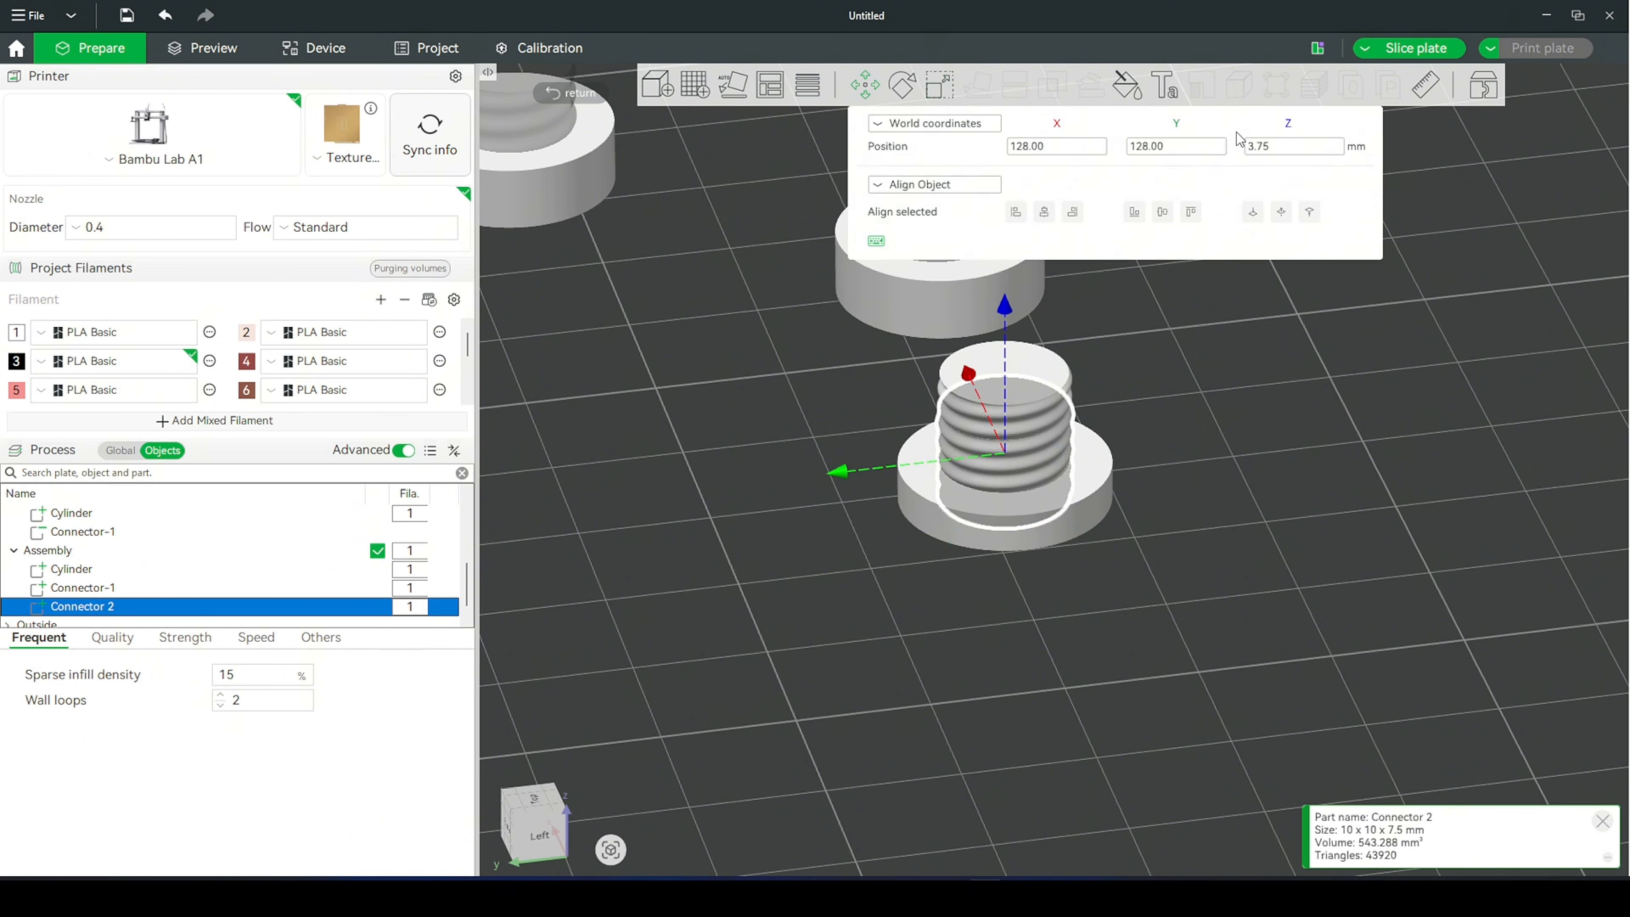
click(1282, 149)
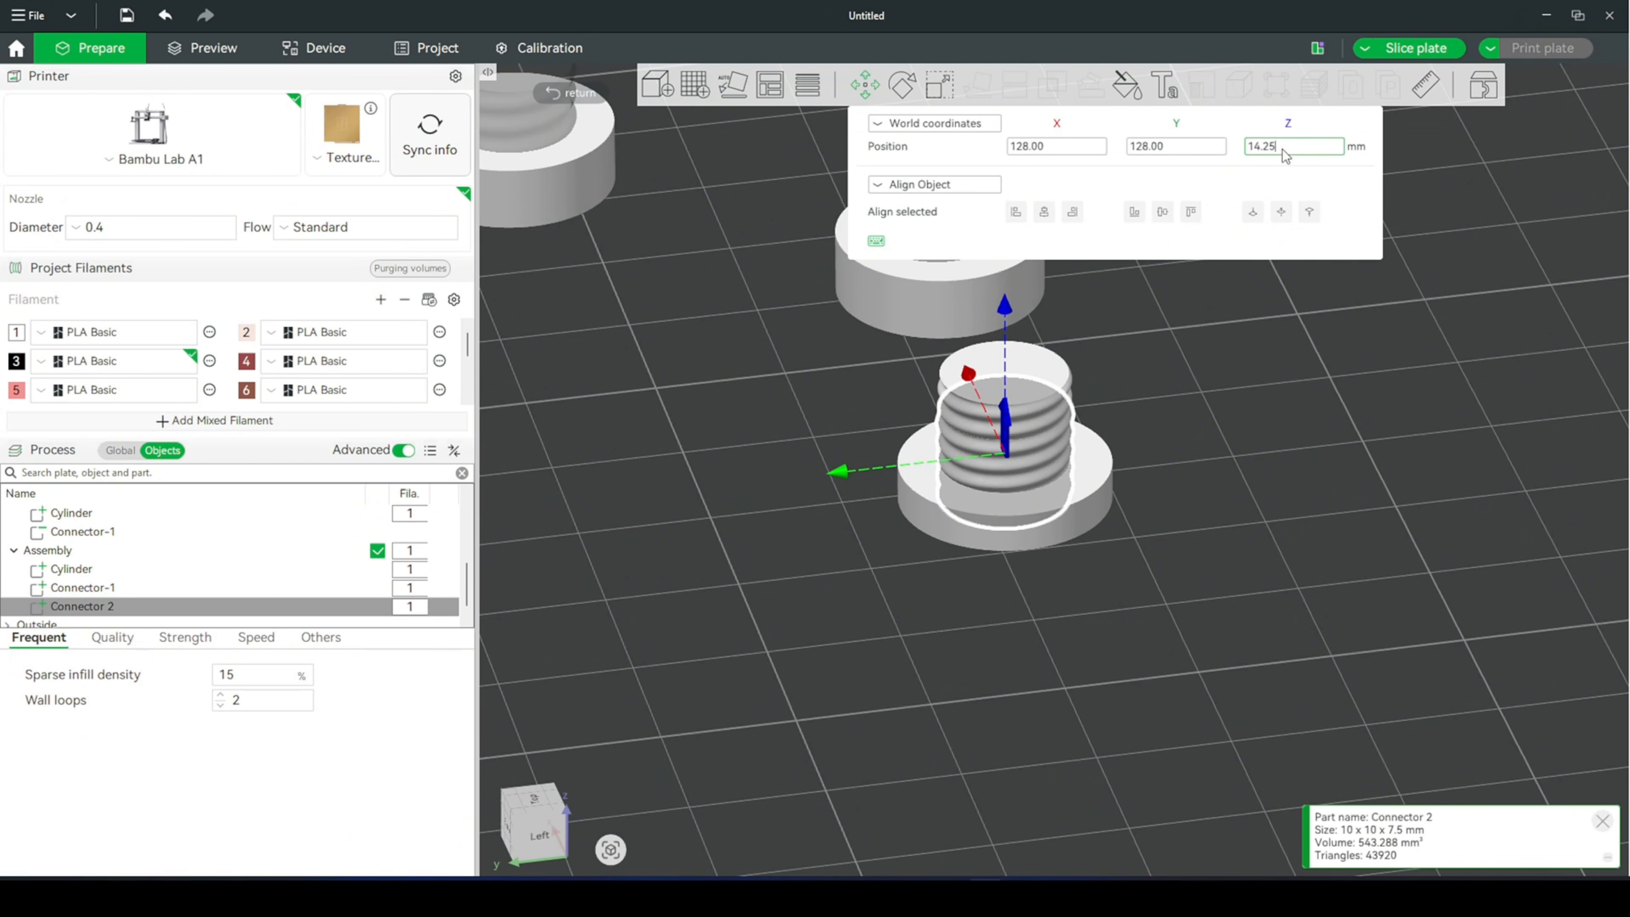
key(Return)
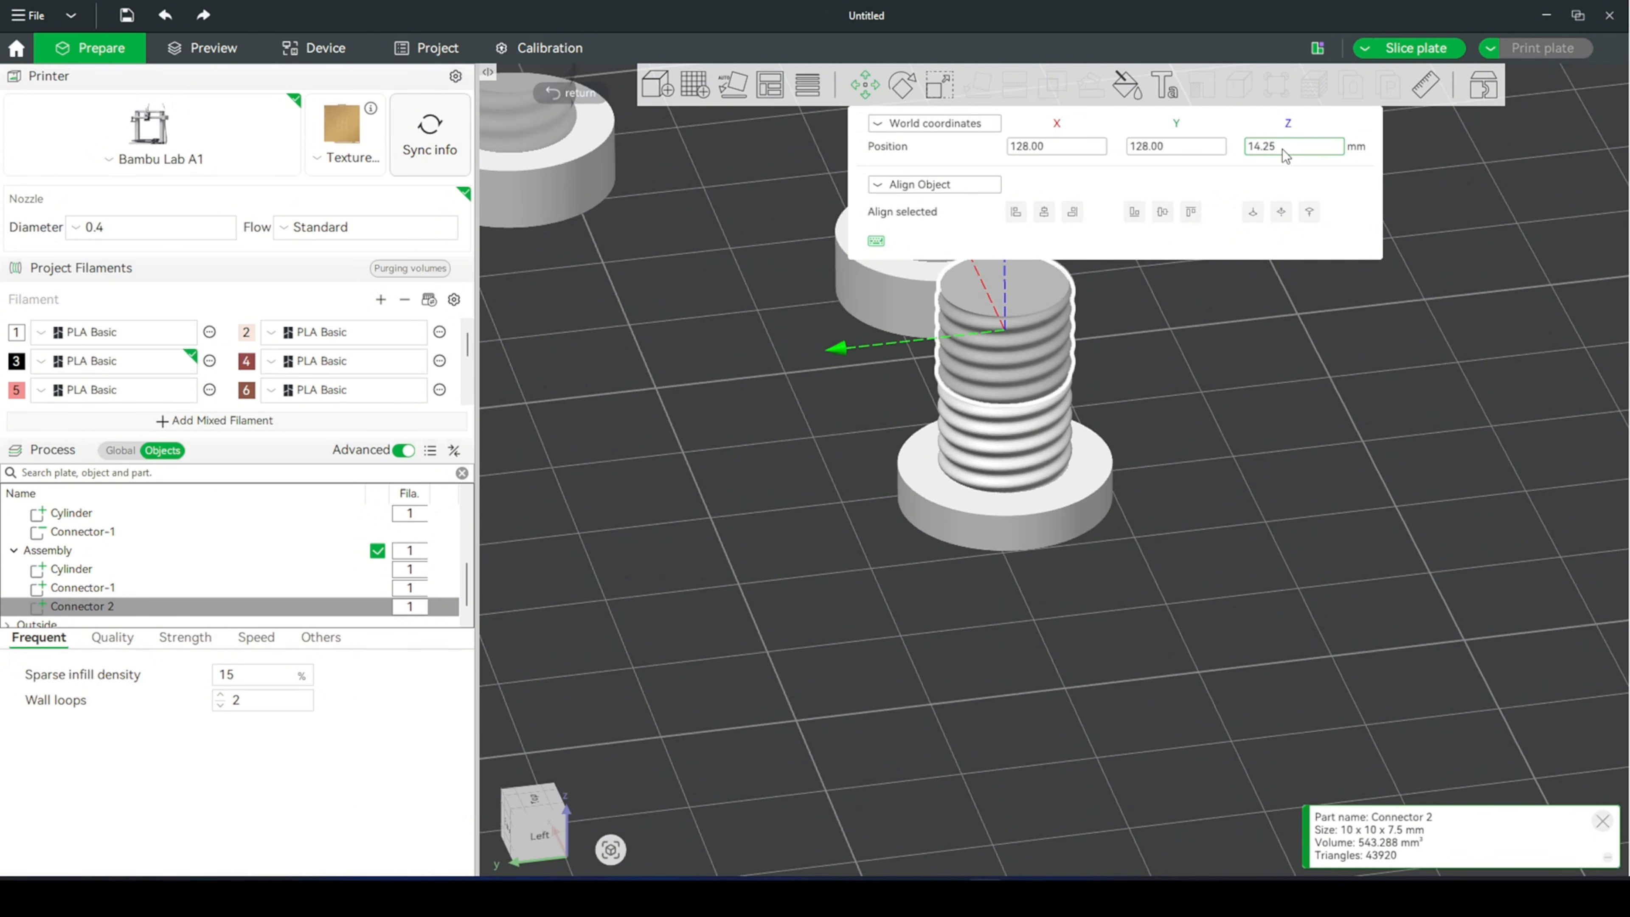
- Deselect the lengthened bolt and slice the plate
drag(1188, 546, 664, 95)
click(1080, 638)
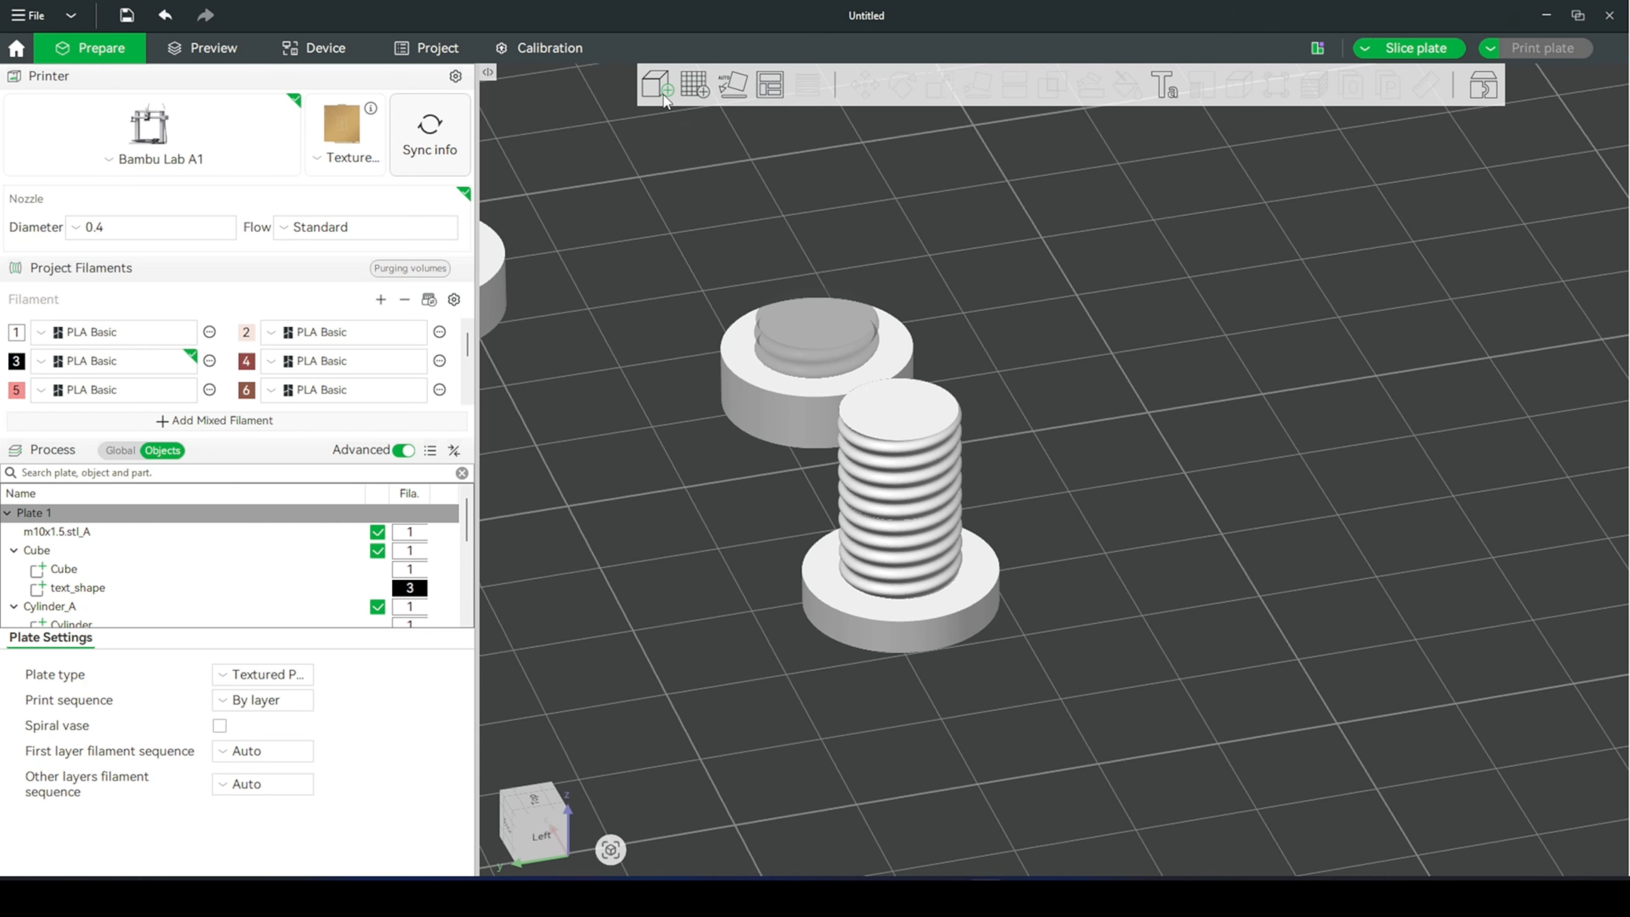
key(ctrl+r)
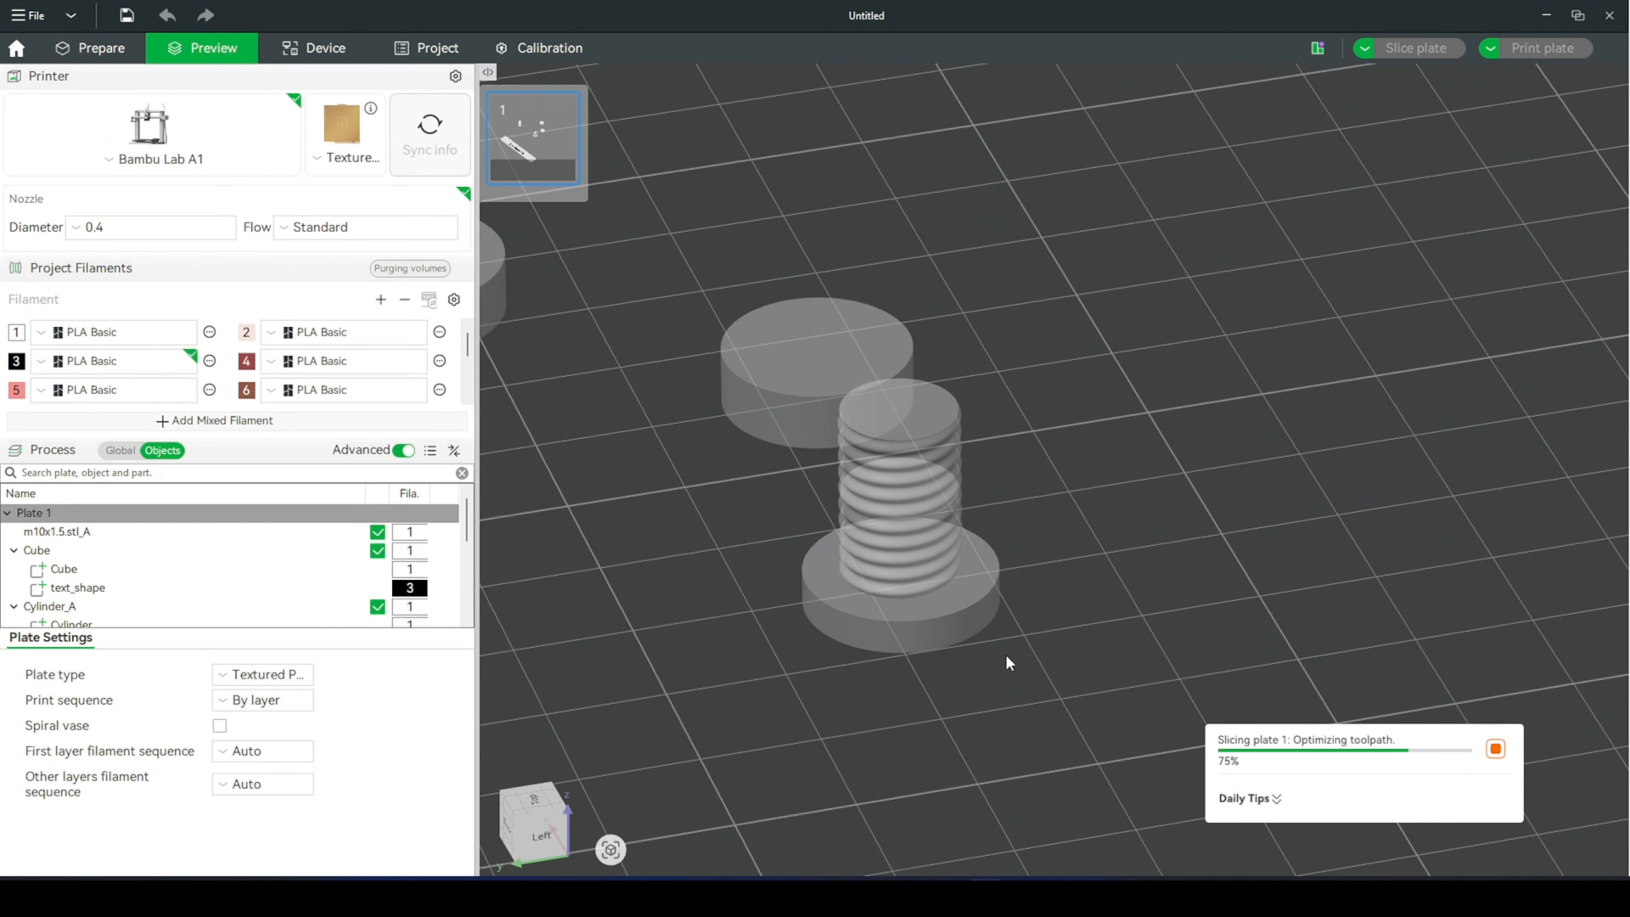
- Examine the stacked bolt's sliced layers up to the top layer, checking the thread across the joint between segments
right_drag(986, 575, 1069, 565)
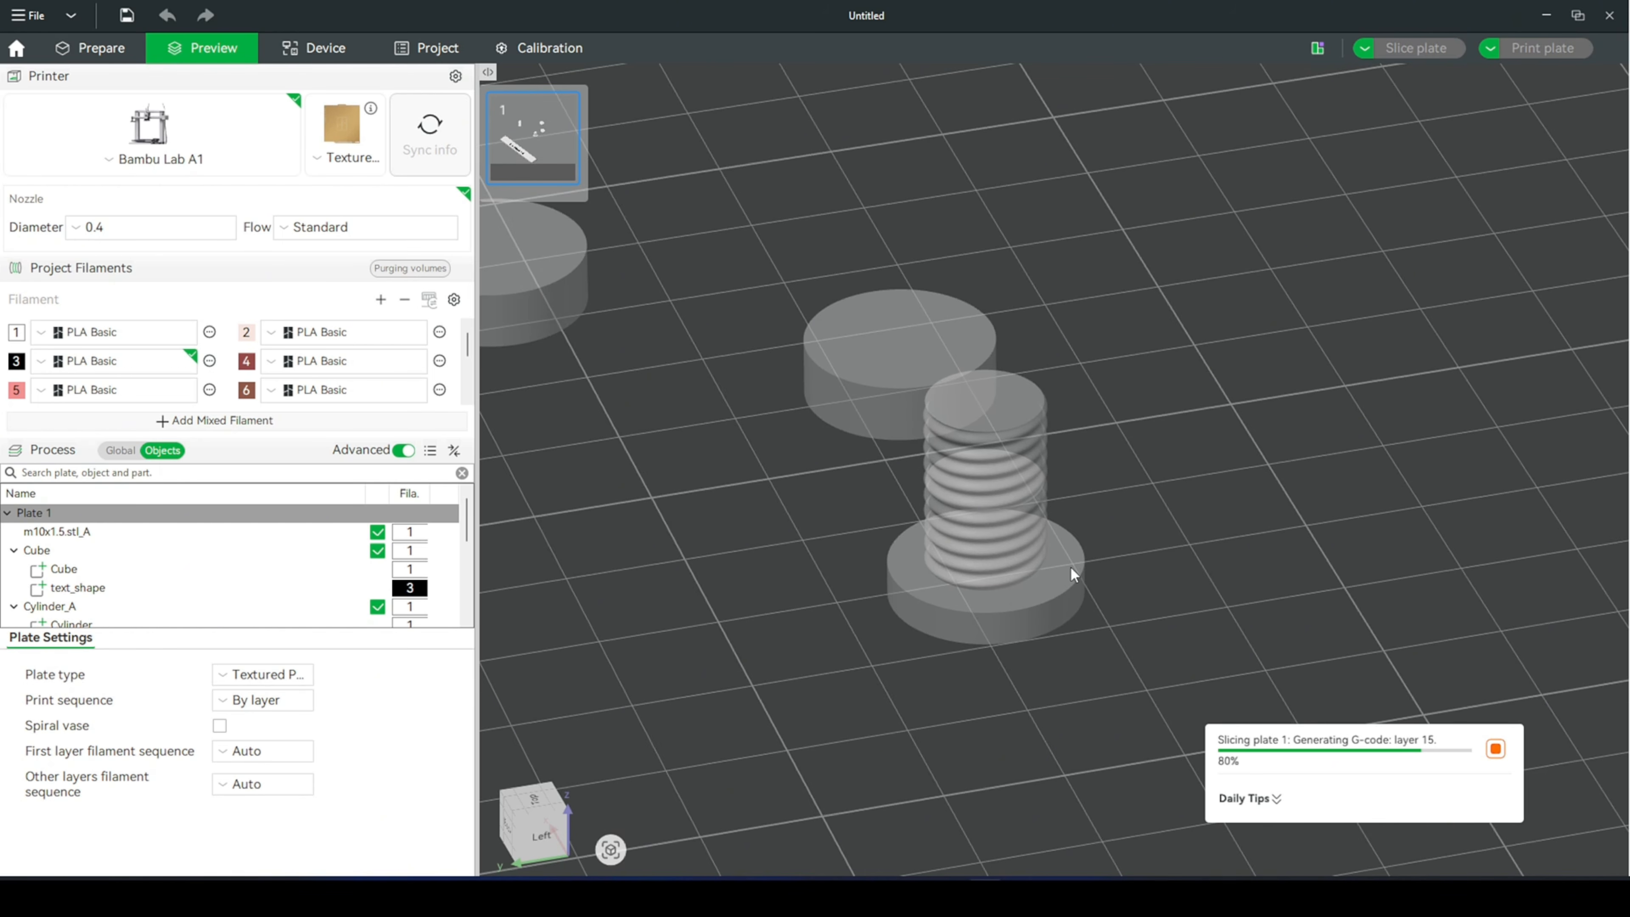
drag(1606, 179, 1598, 618)
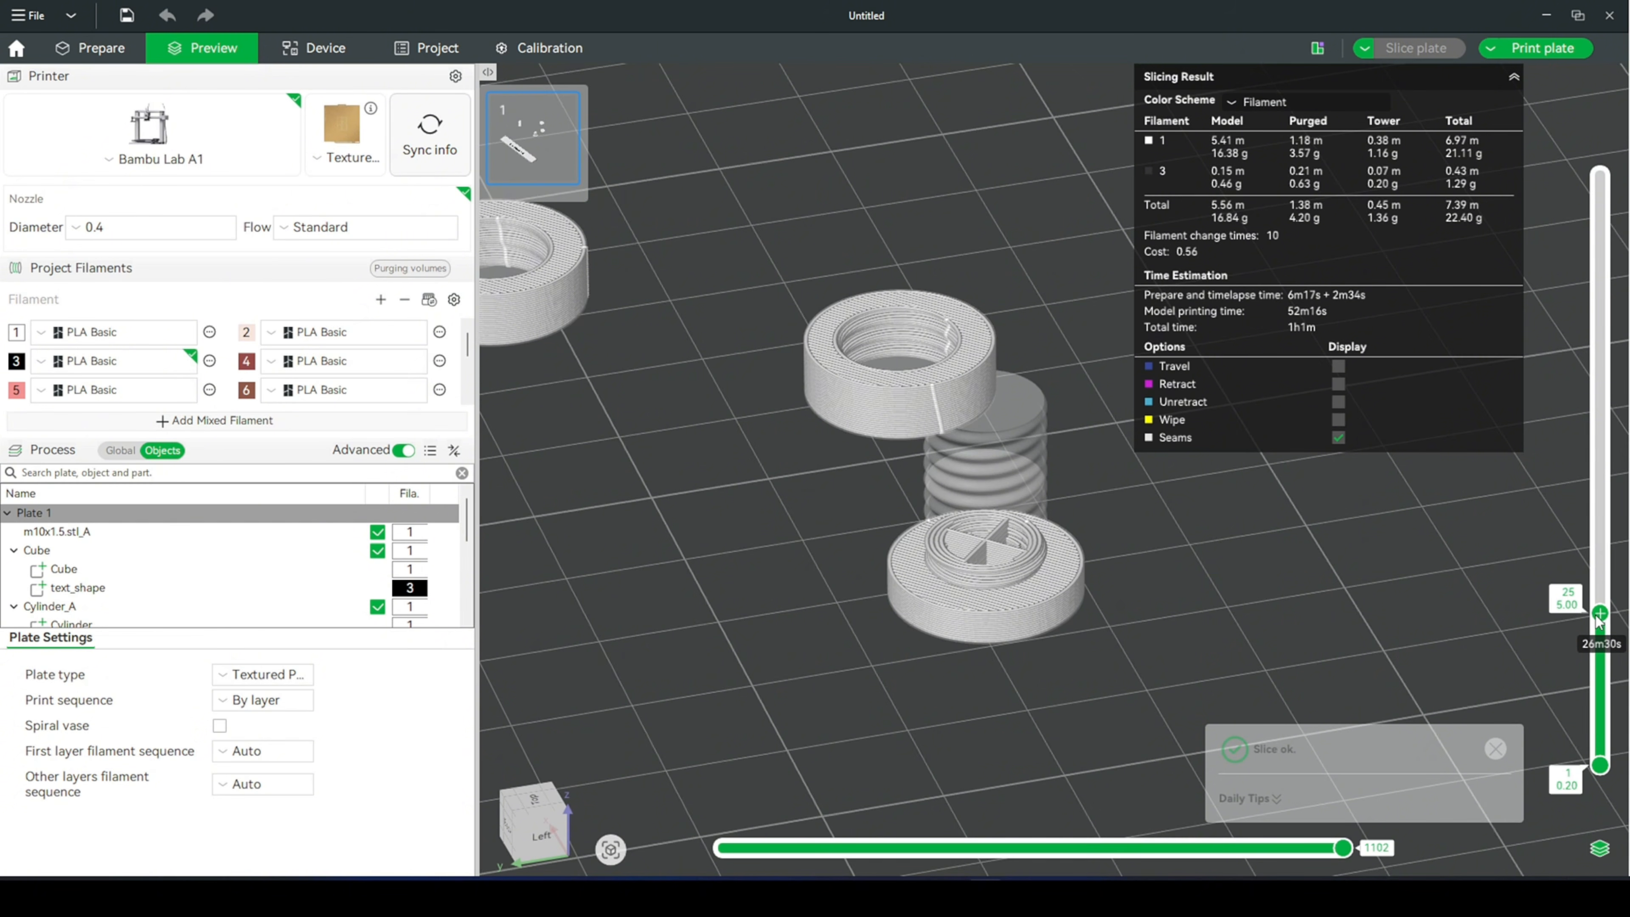
drag(1600, 616, 1470, 274)
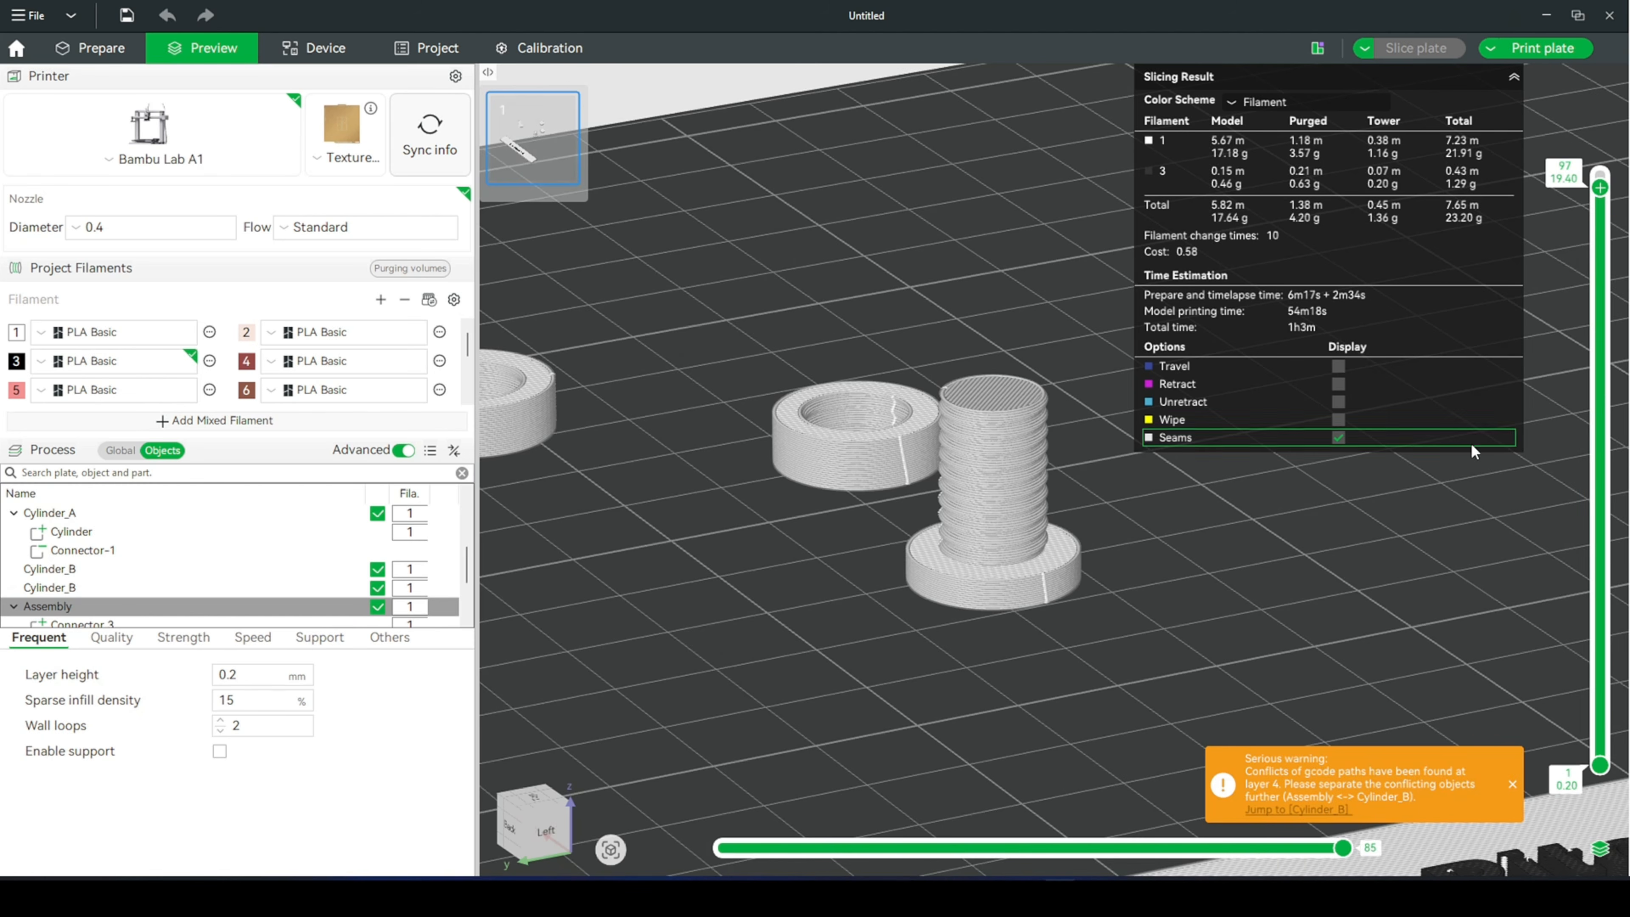
drag(1599, 286, 1600, 460)
drag(1309, 641, 1317, 662)
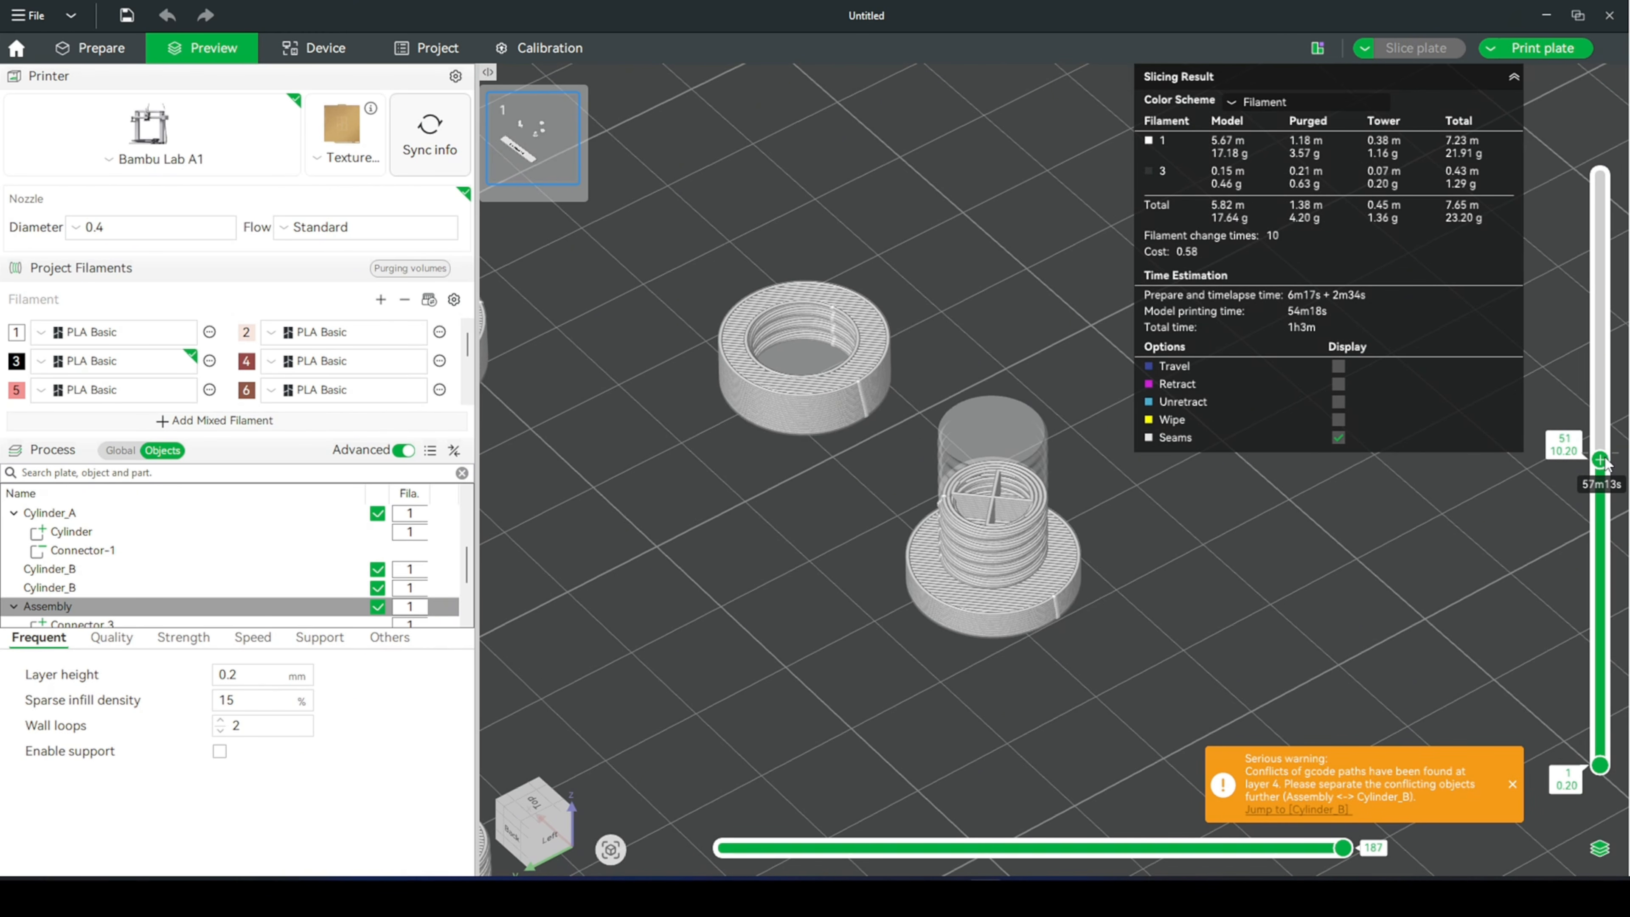
drag(1600, 459, 1624, 327)
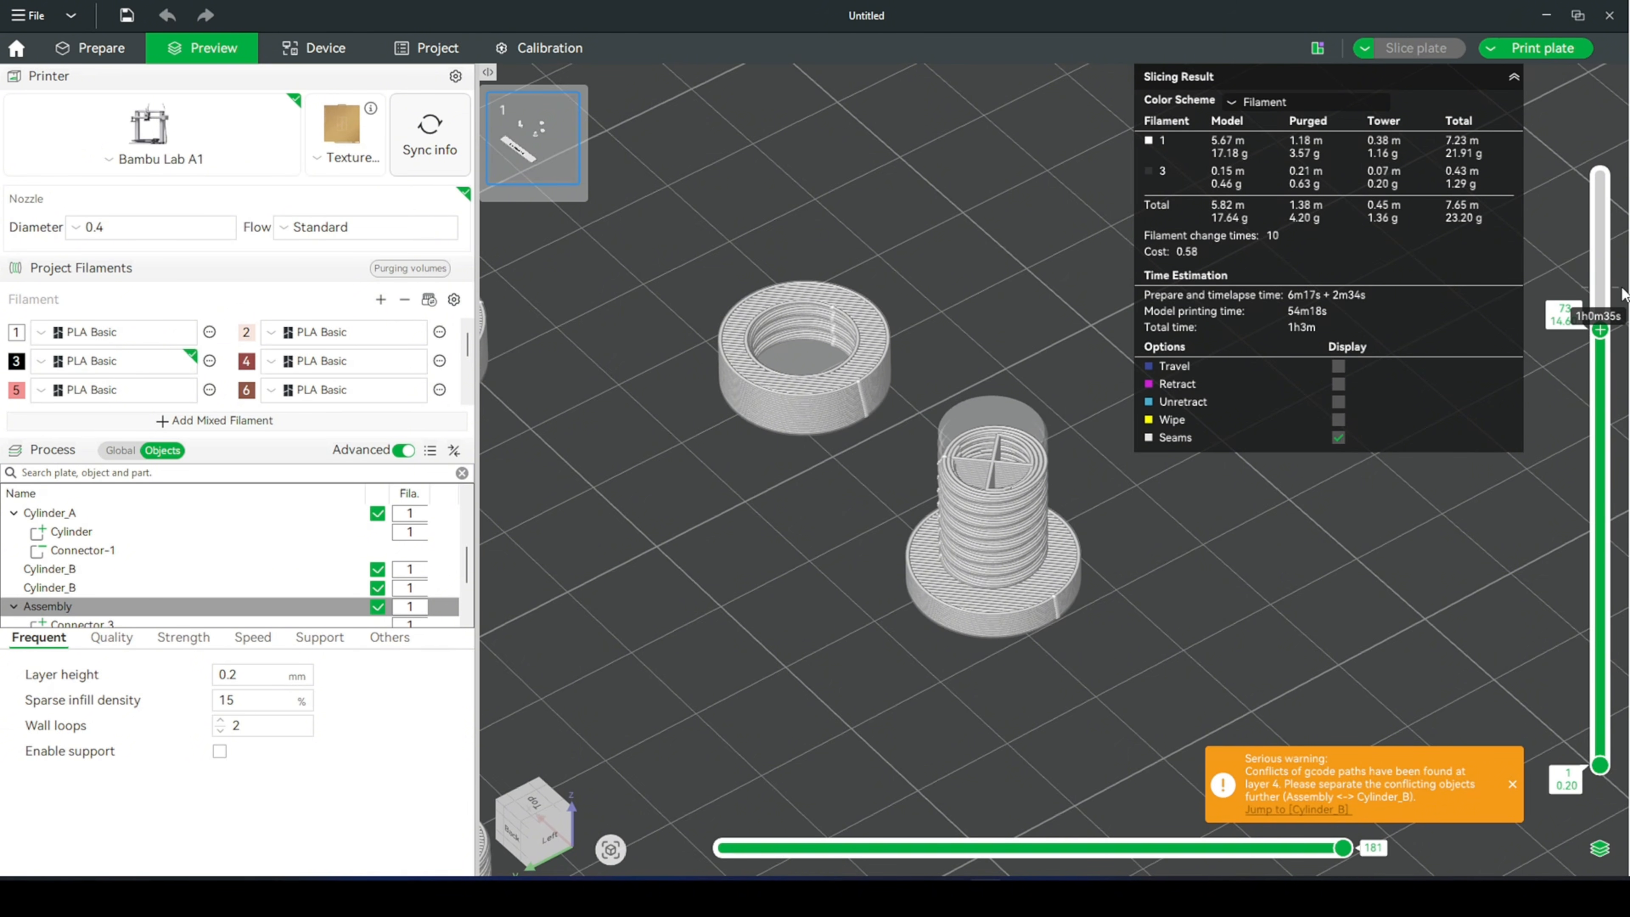
scroll(1090, 655, down, 2)
drag(1111, 654, 1103, 641)
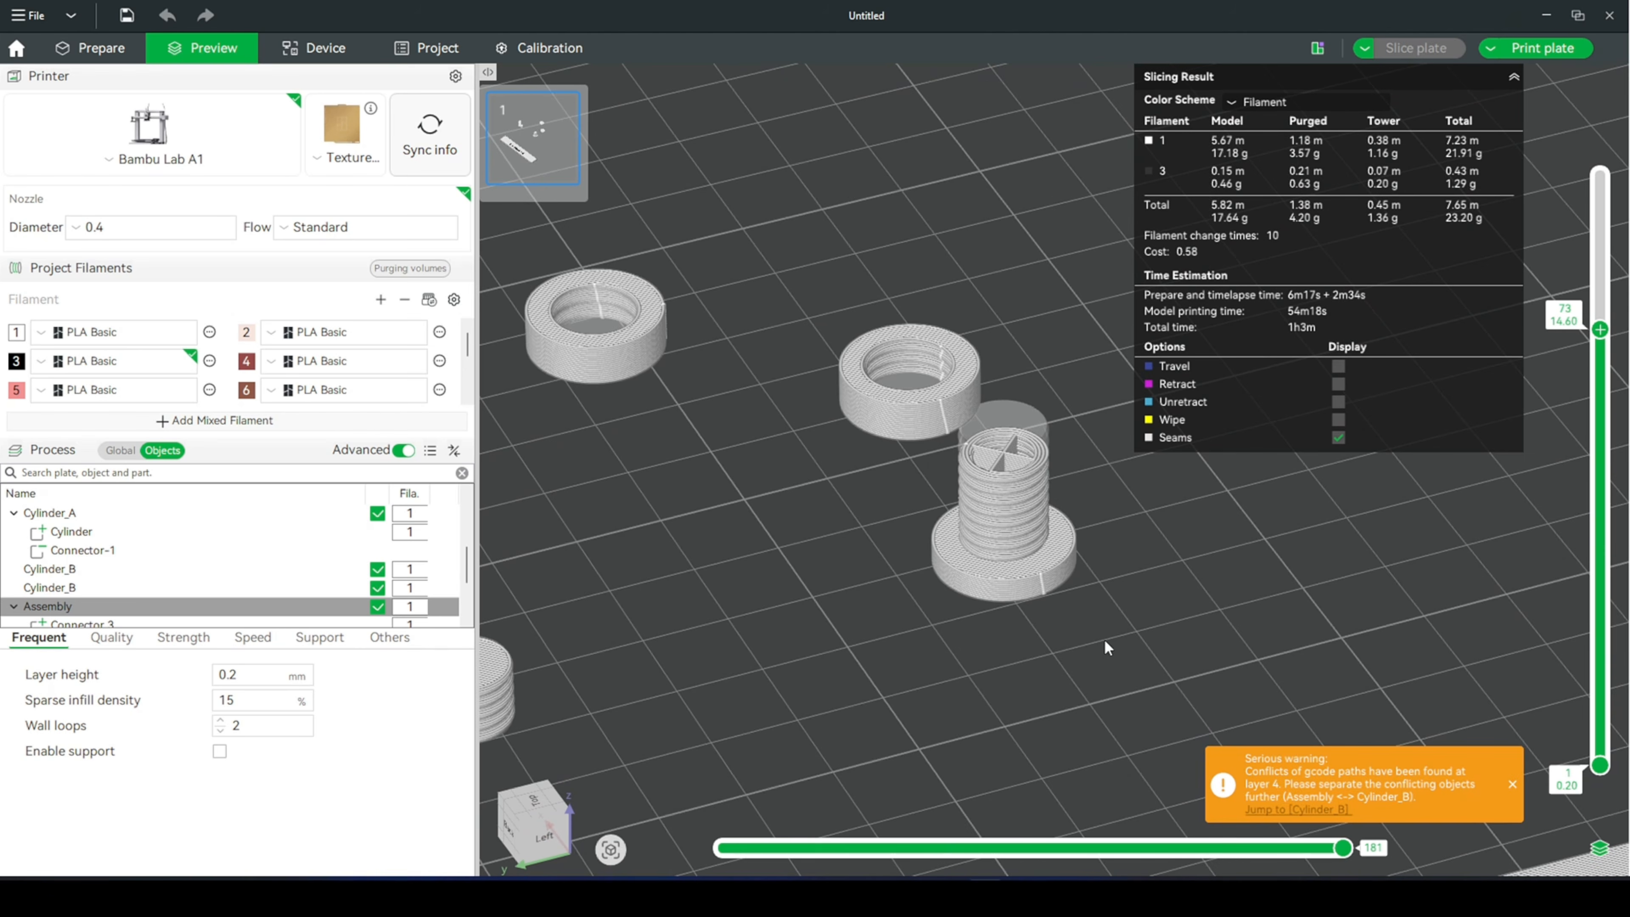
drag(1616, 339, 1600, 176)
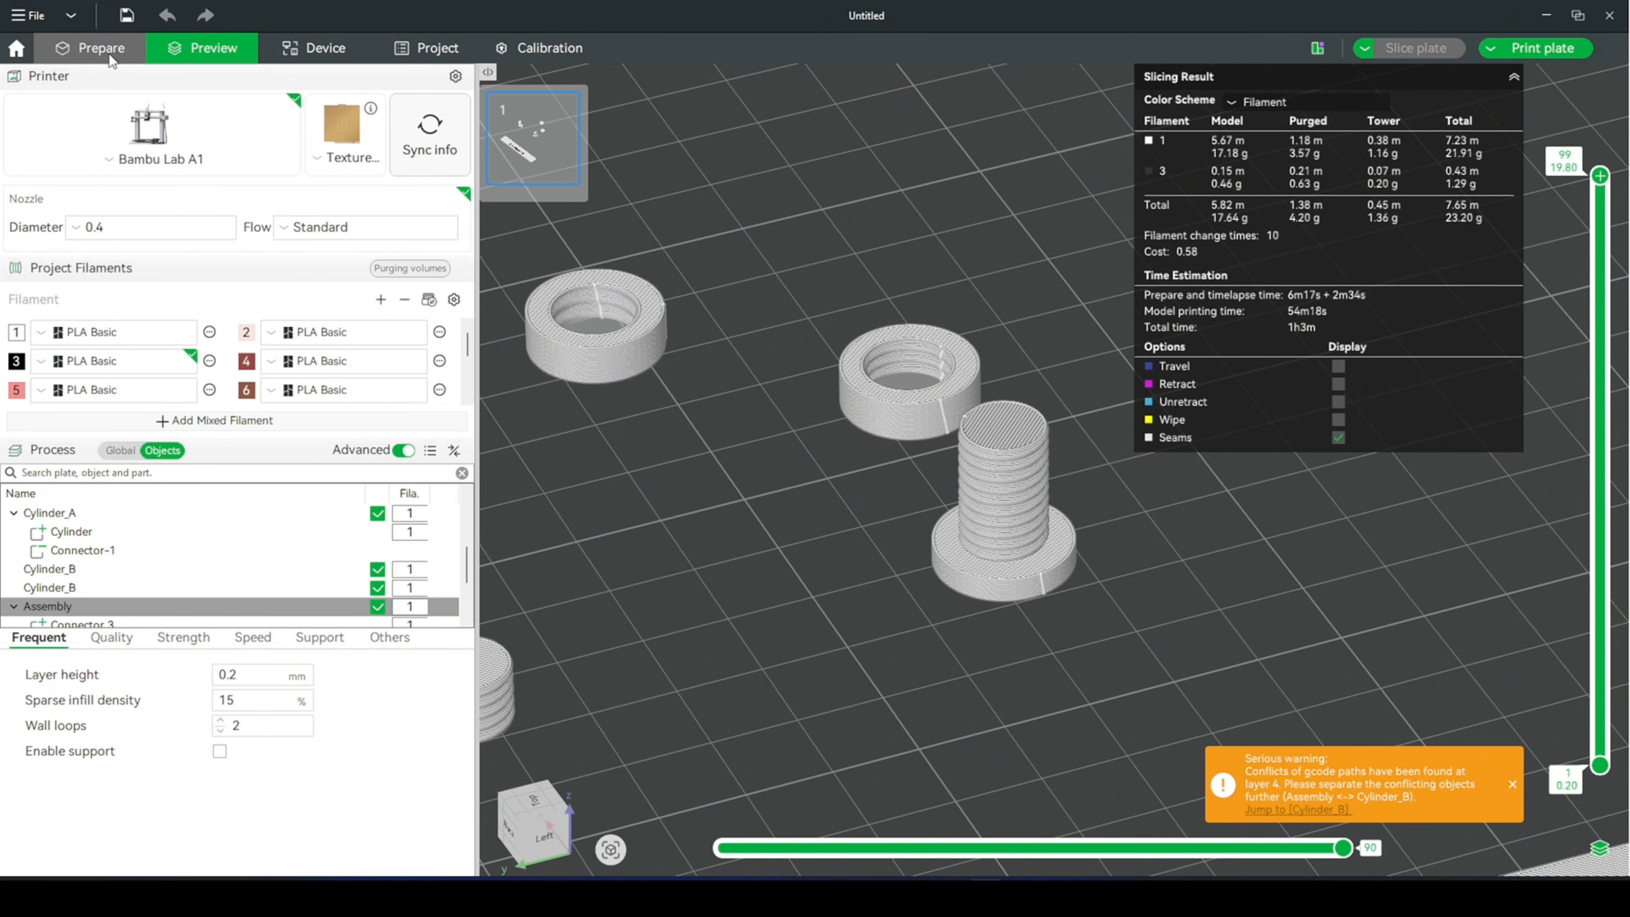
- Return to the model view and undo the last three changes involving the bolt assembly
click(96, 48)
drag(1210, 558, 1168, 620)
scroll(1164, 622, down, 2)
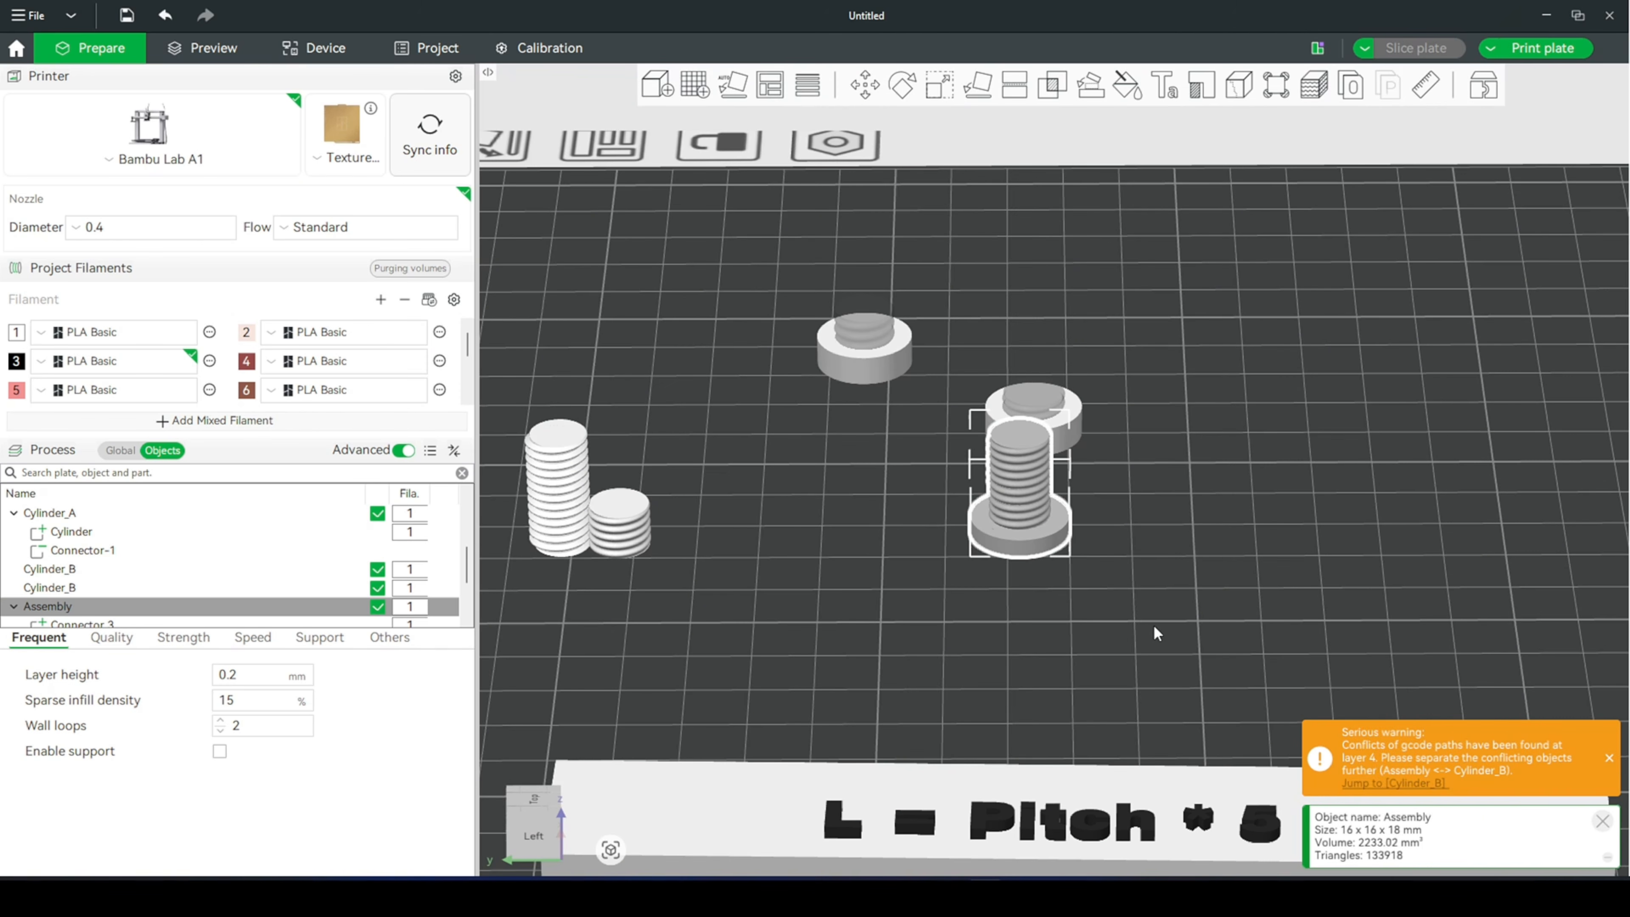
click(1144, 631)
key(ctrl+z)
key(ctrl+z)
key(ctrl+z)
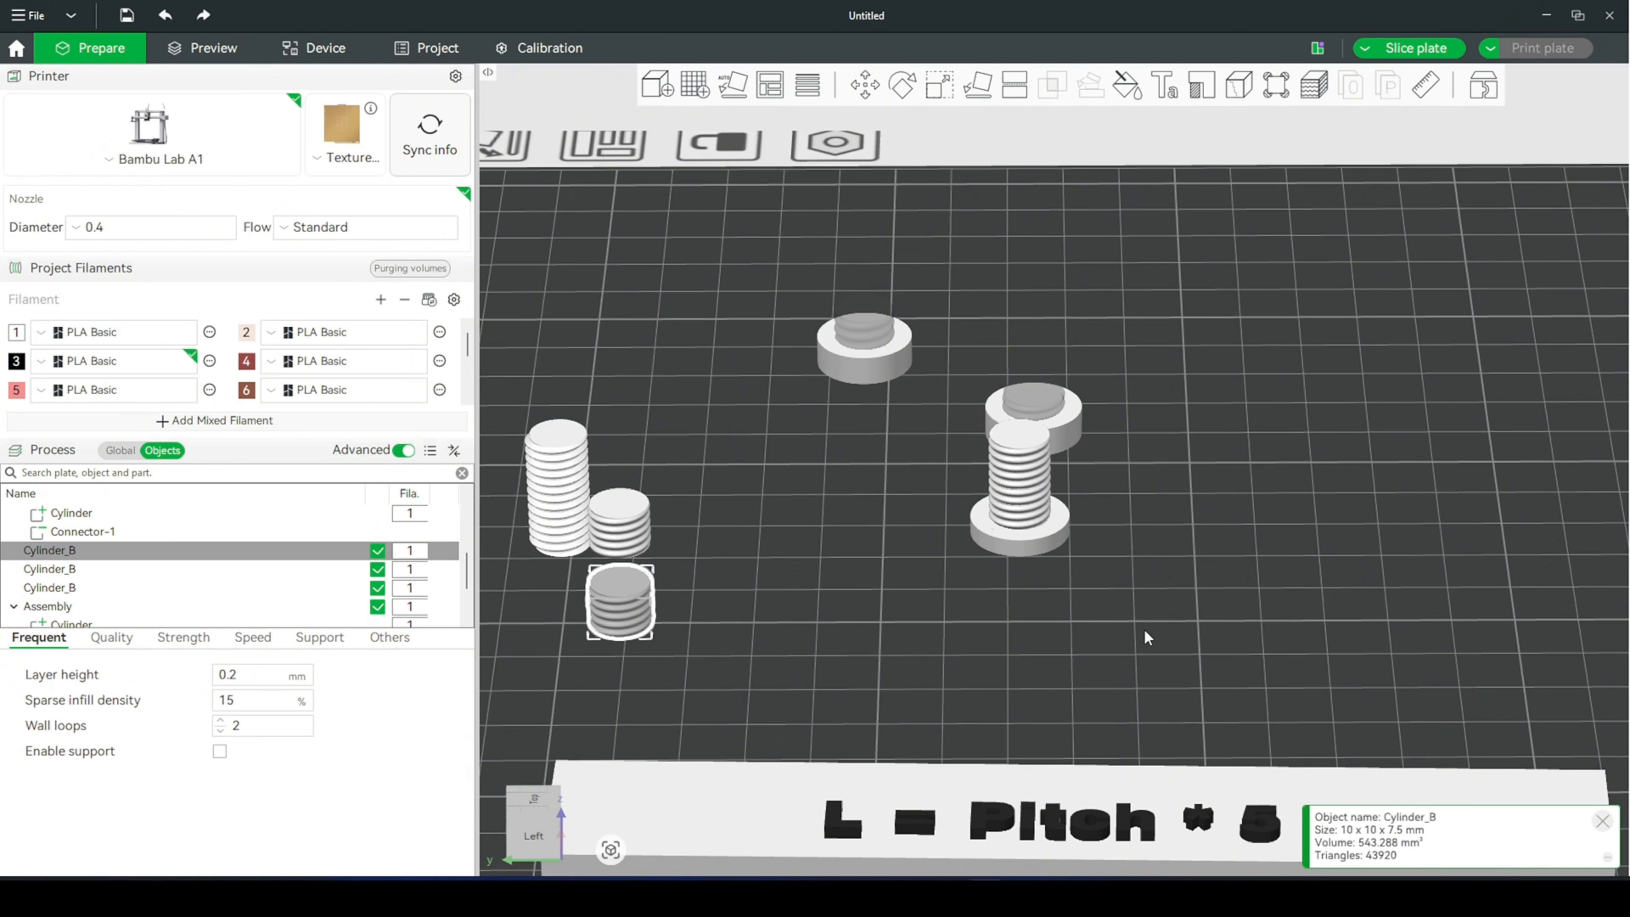
- Clone the separate headless thread segment with 4 copies
right_click(621, 635)
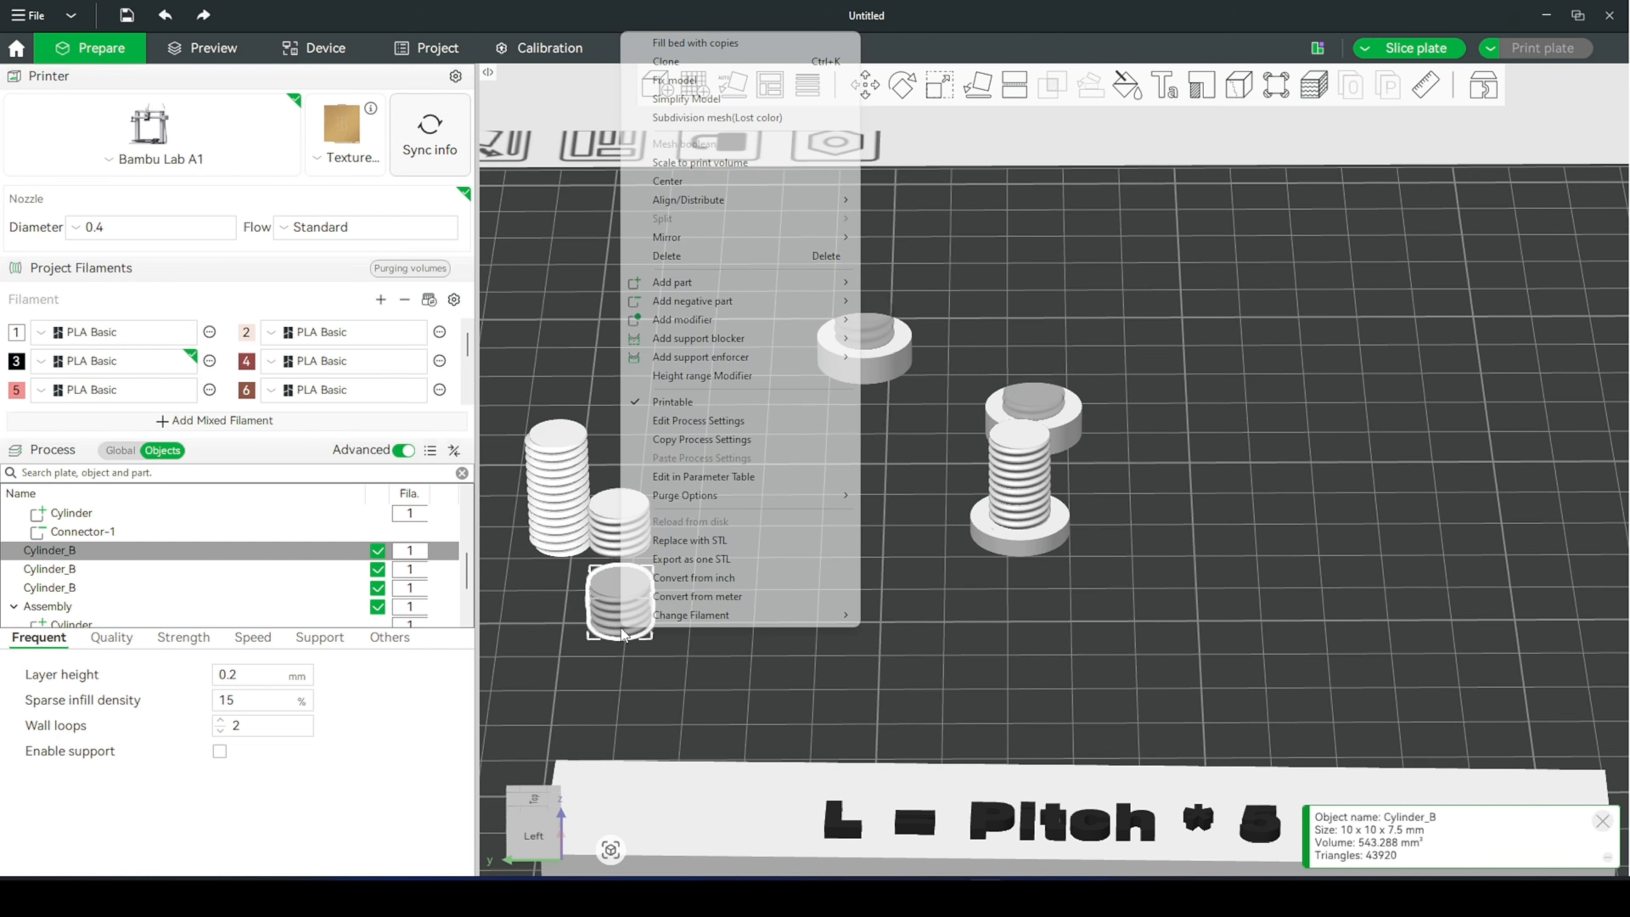
click(698, 62)
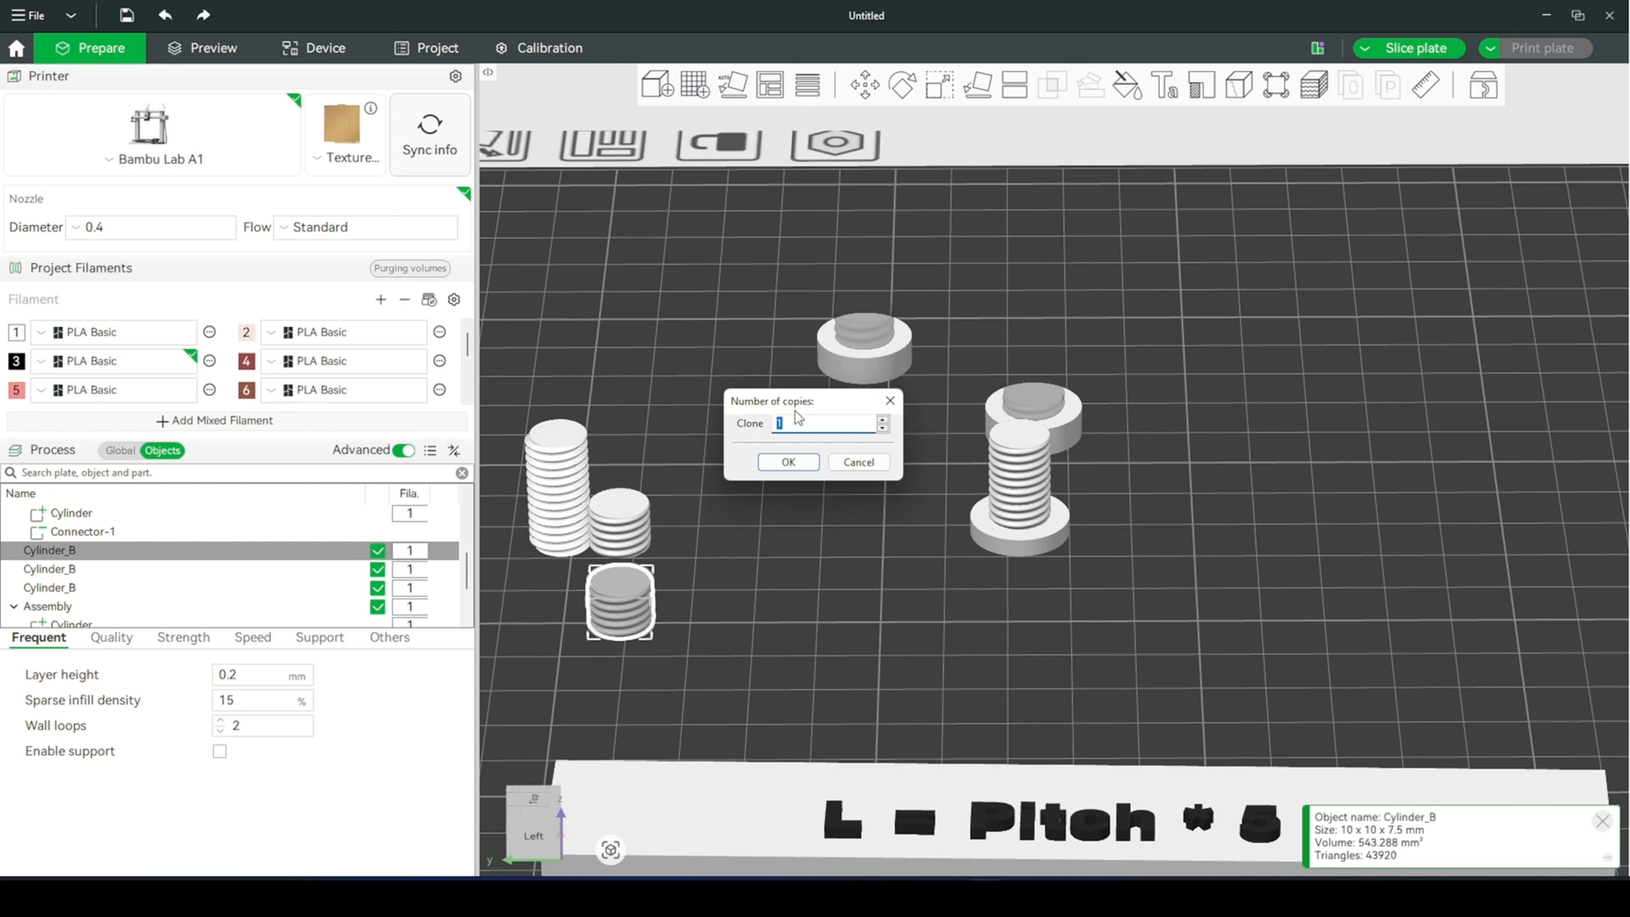
text(4)
key(Return)
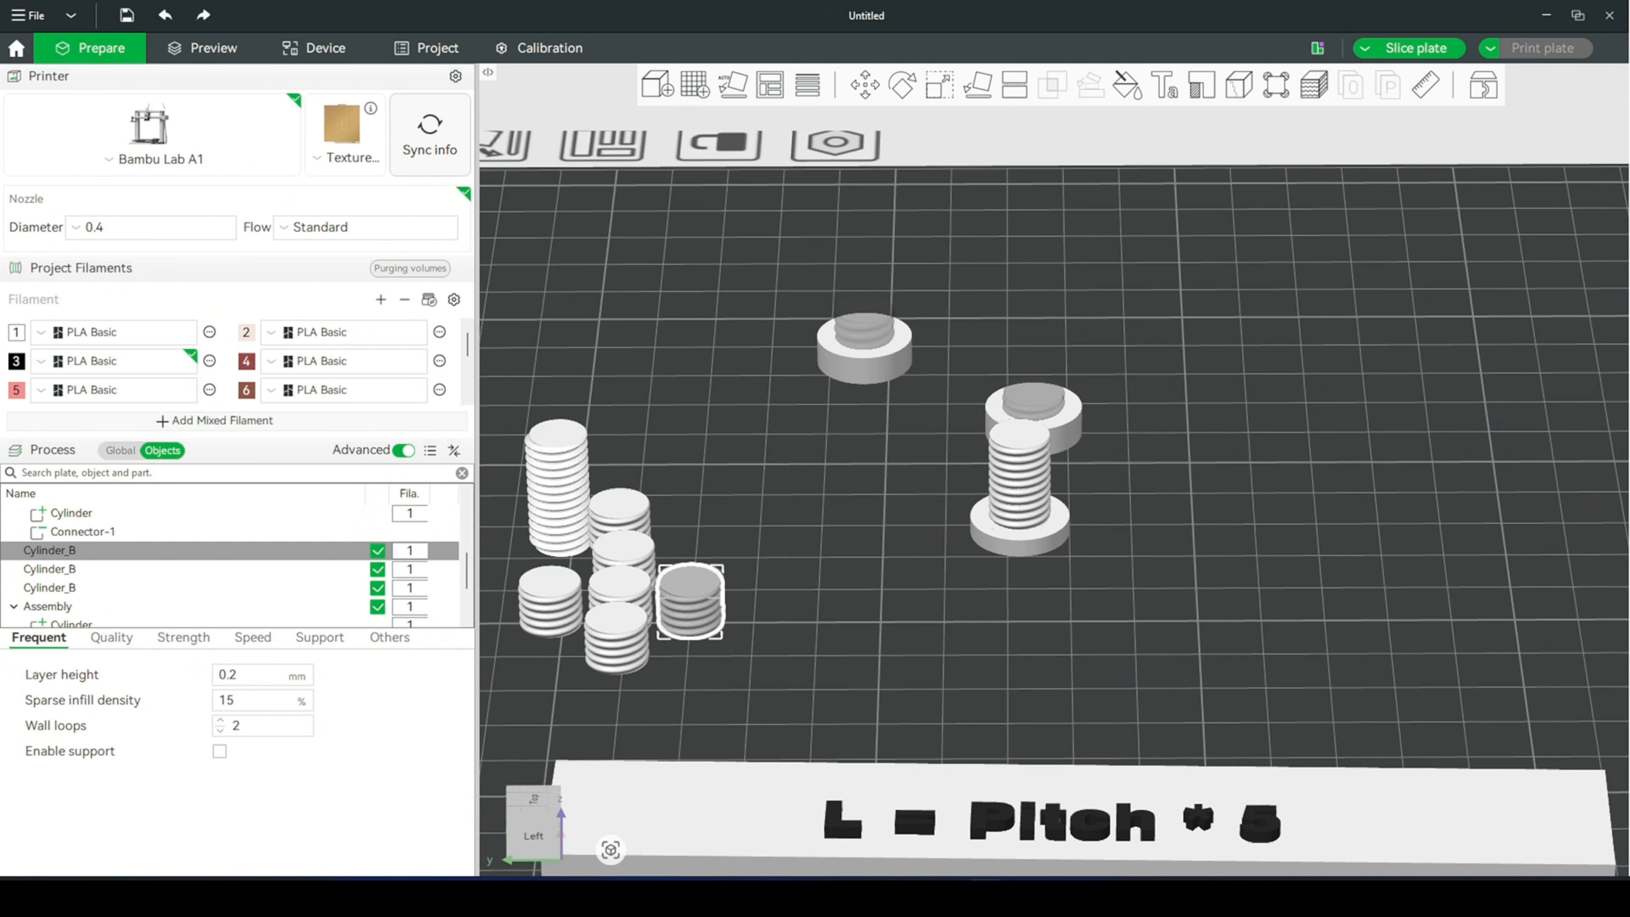
- Center one of the cloned thread segments on the plate and merge it with the bolt assembly
right_click(701, 603)
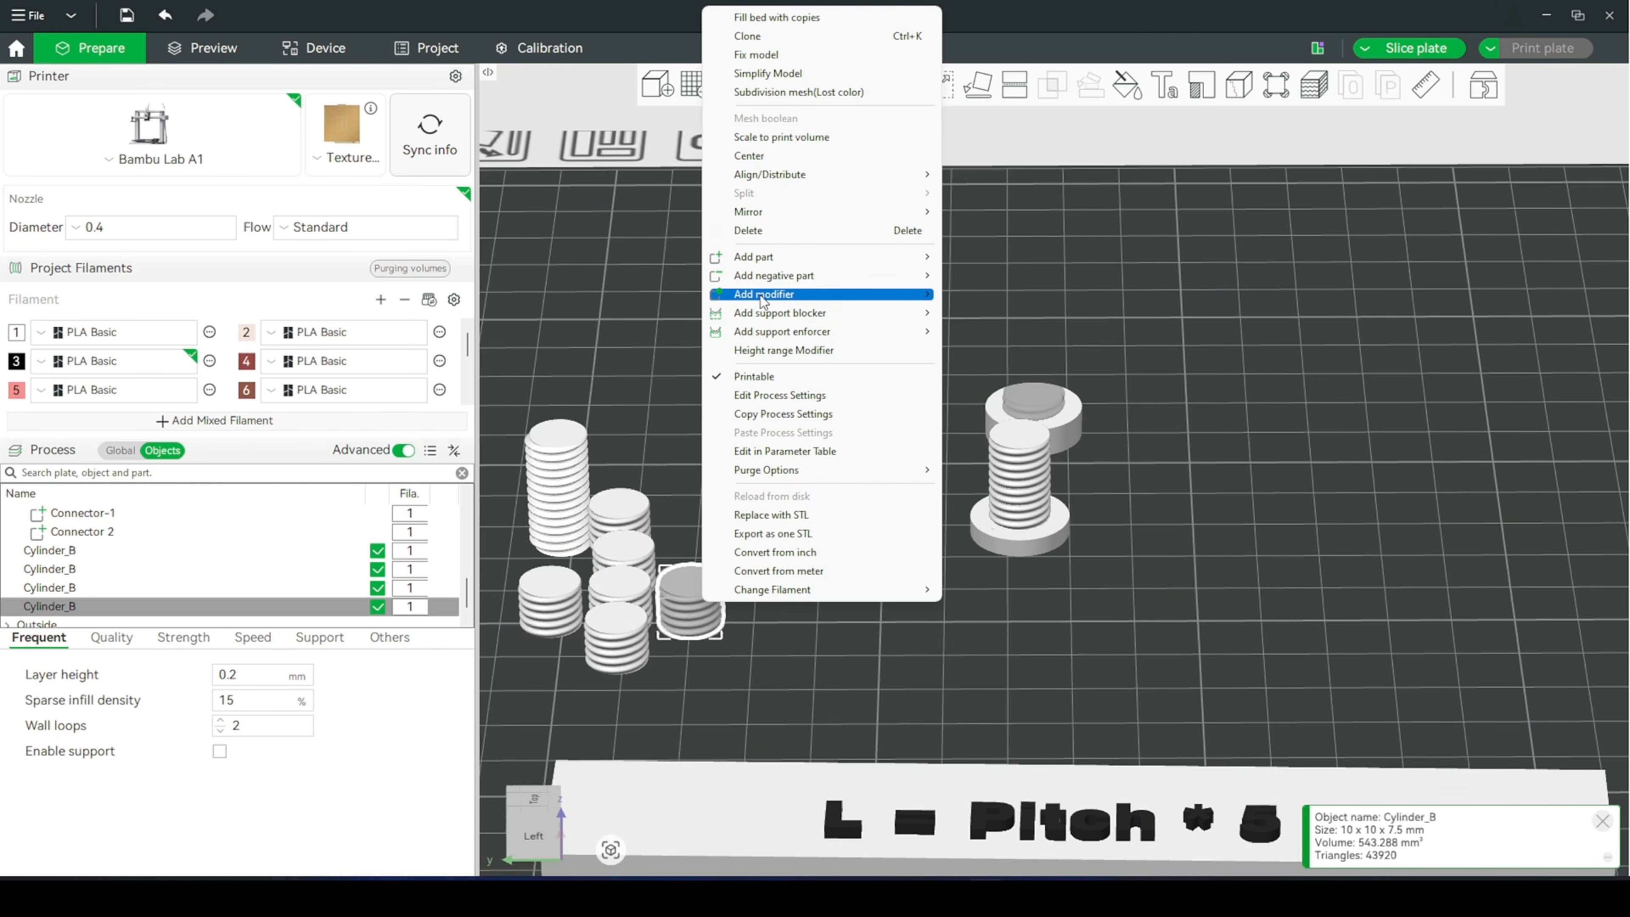
click(782, 157)
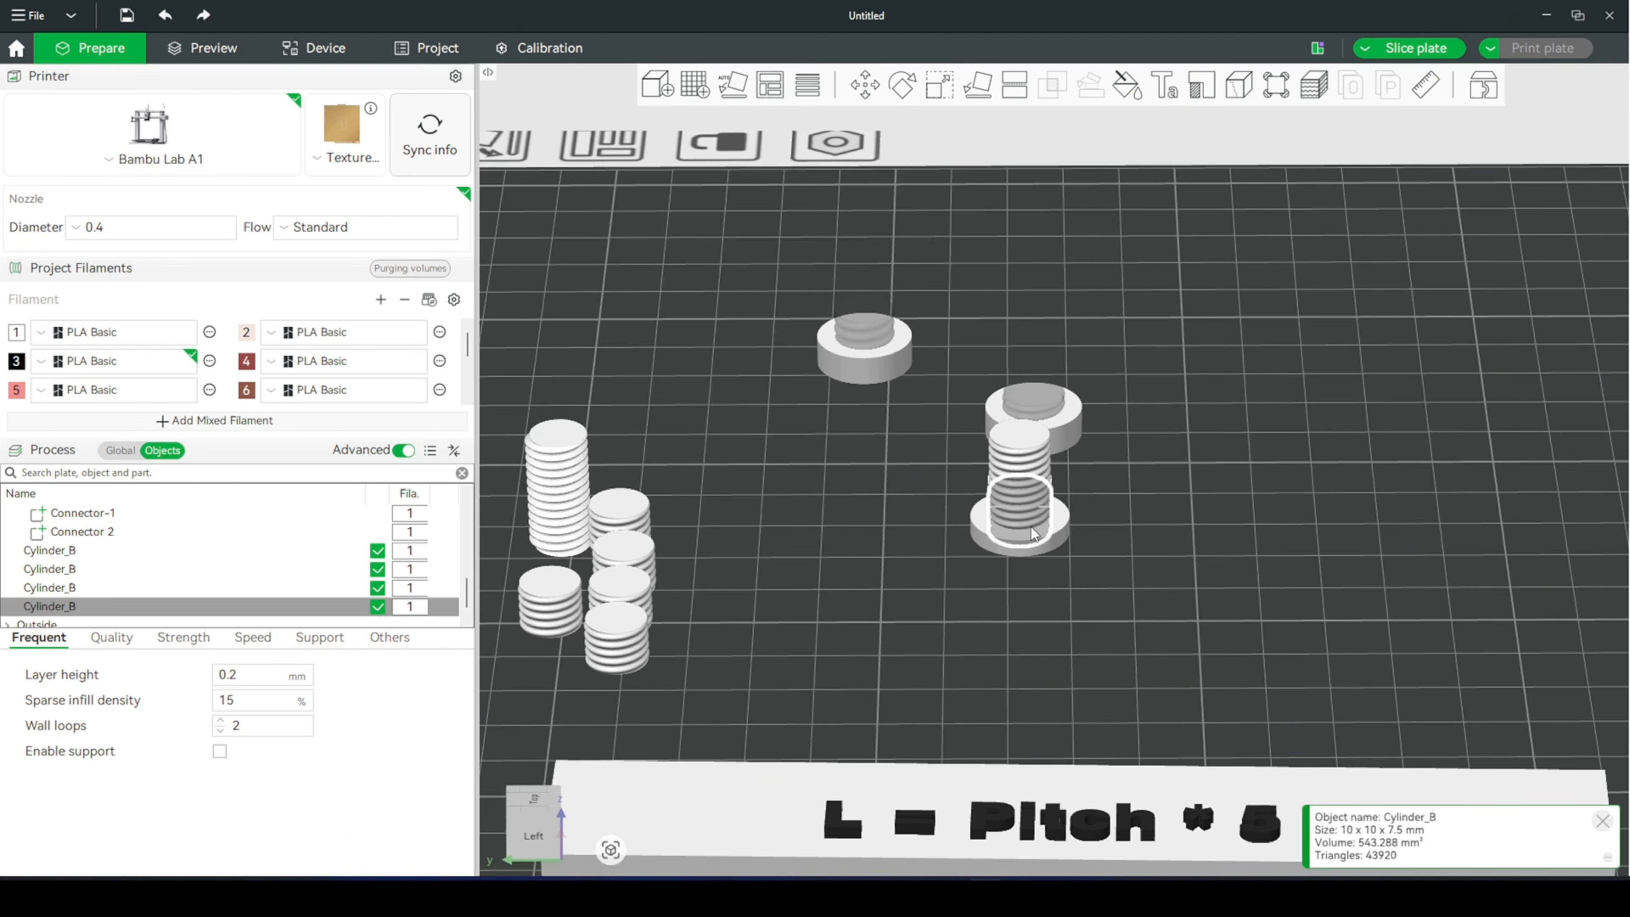
ctrl+click(1054, 522)
right_click(1055, 522)
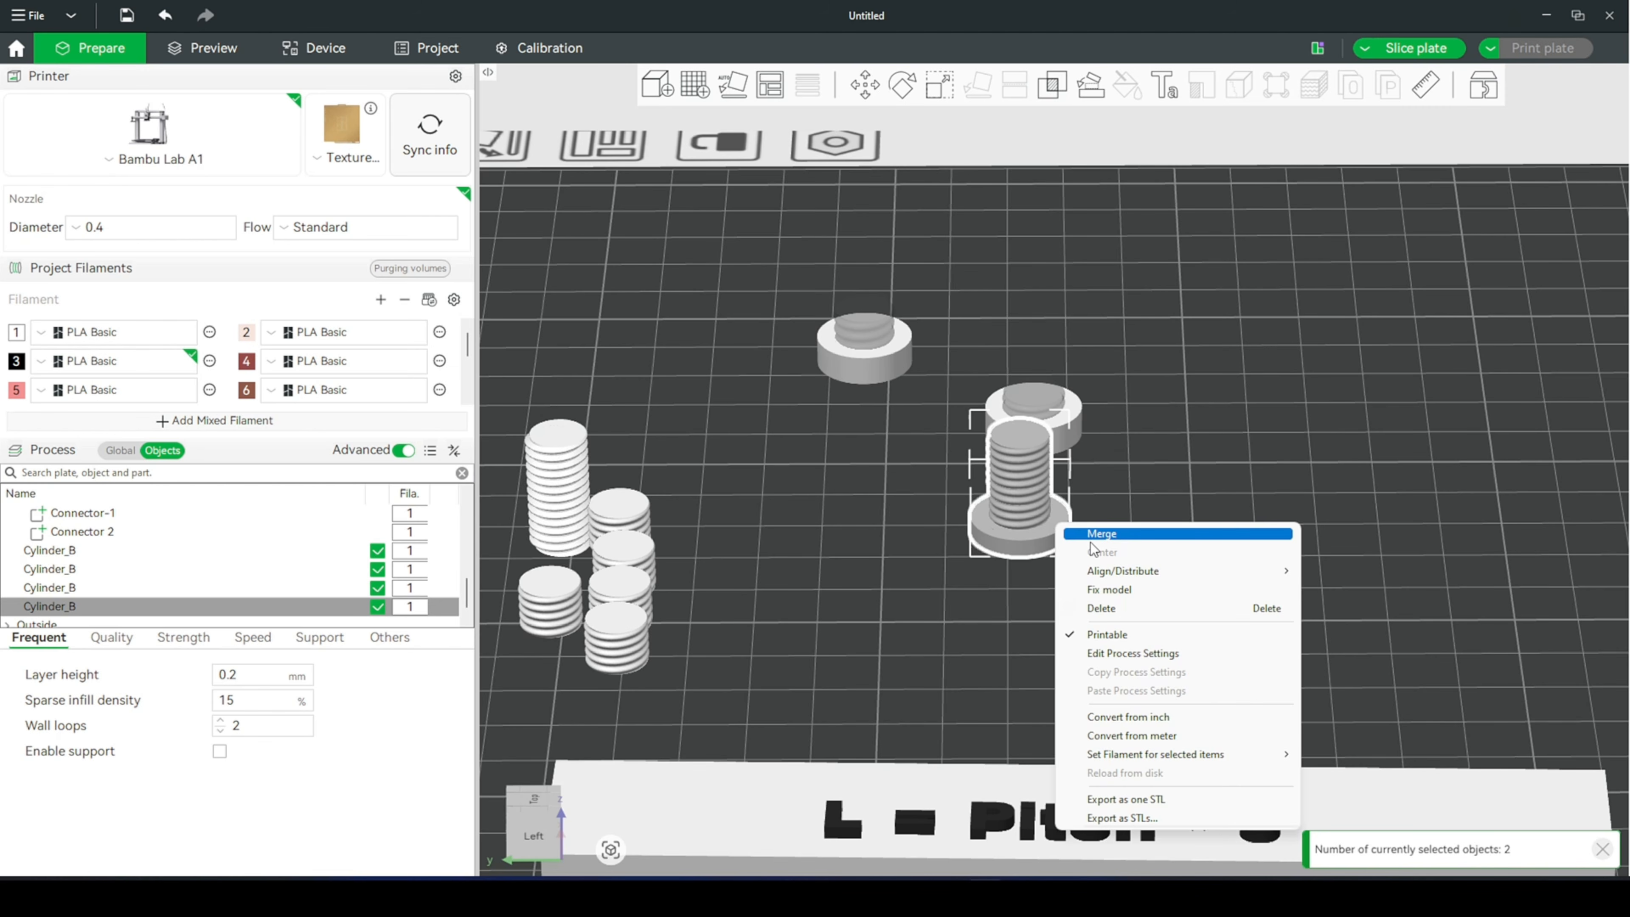
click(1091, 541)
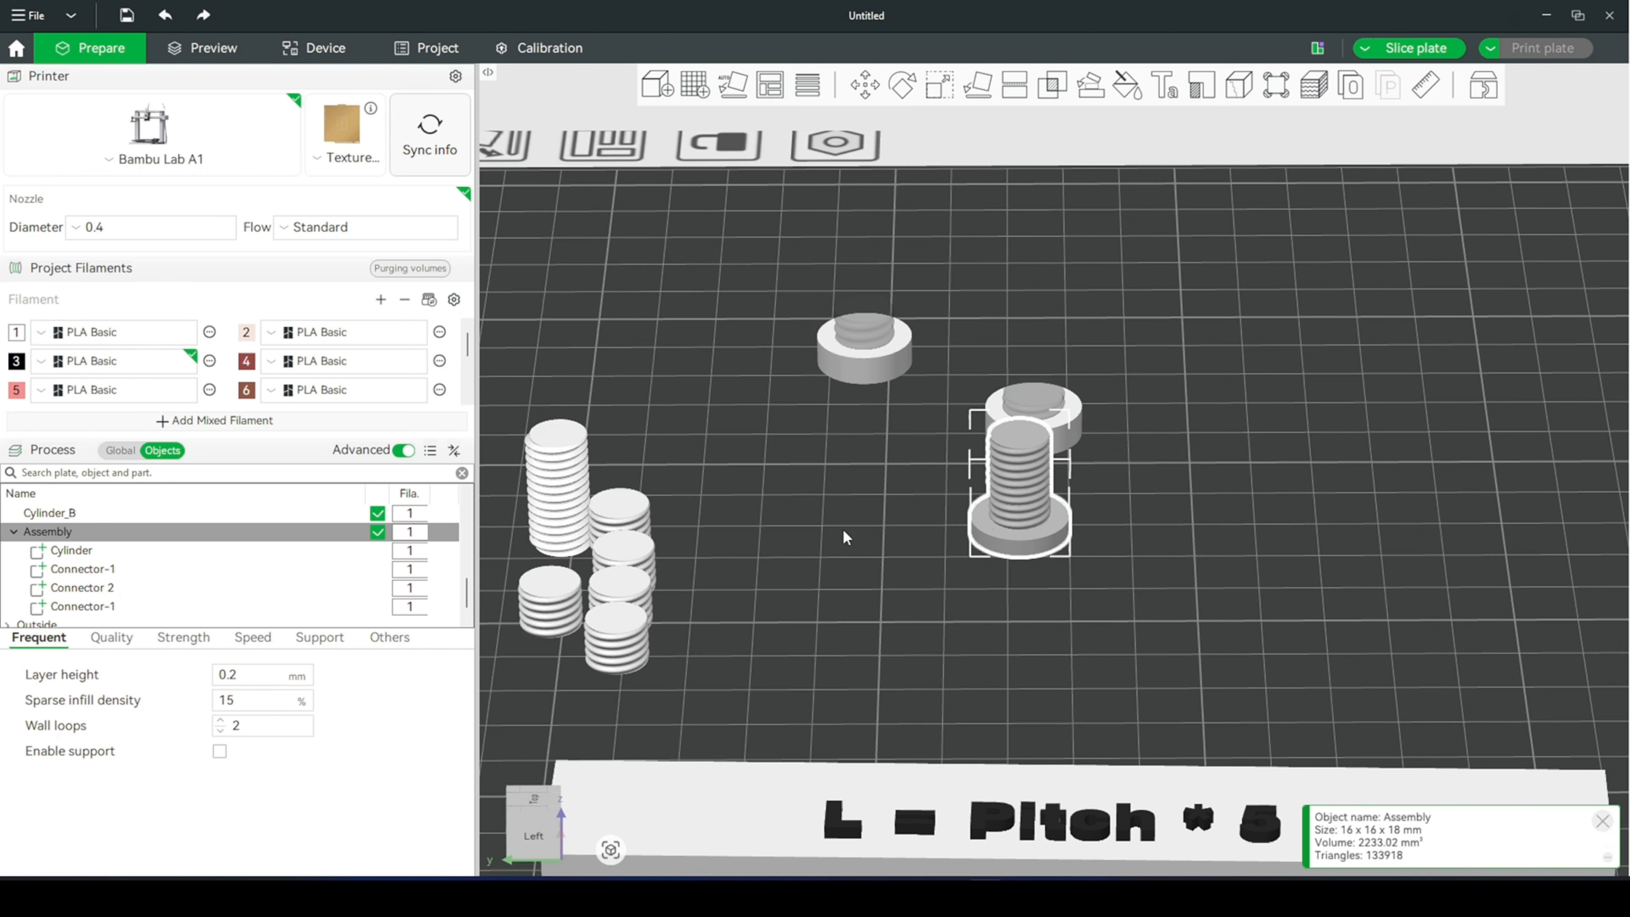
- Rename the first-listed Connector-1 part of the merged assembly as Connector 3
double_click(114, 569)
click(120, 570)
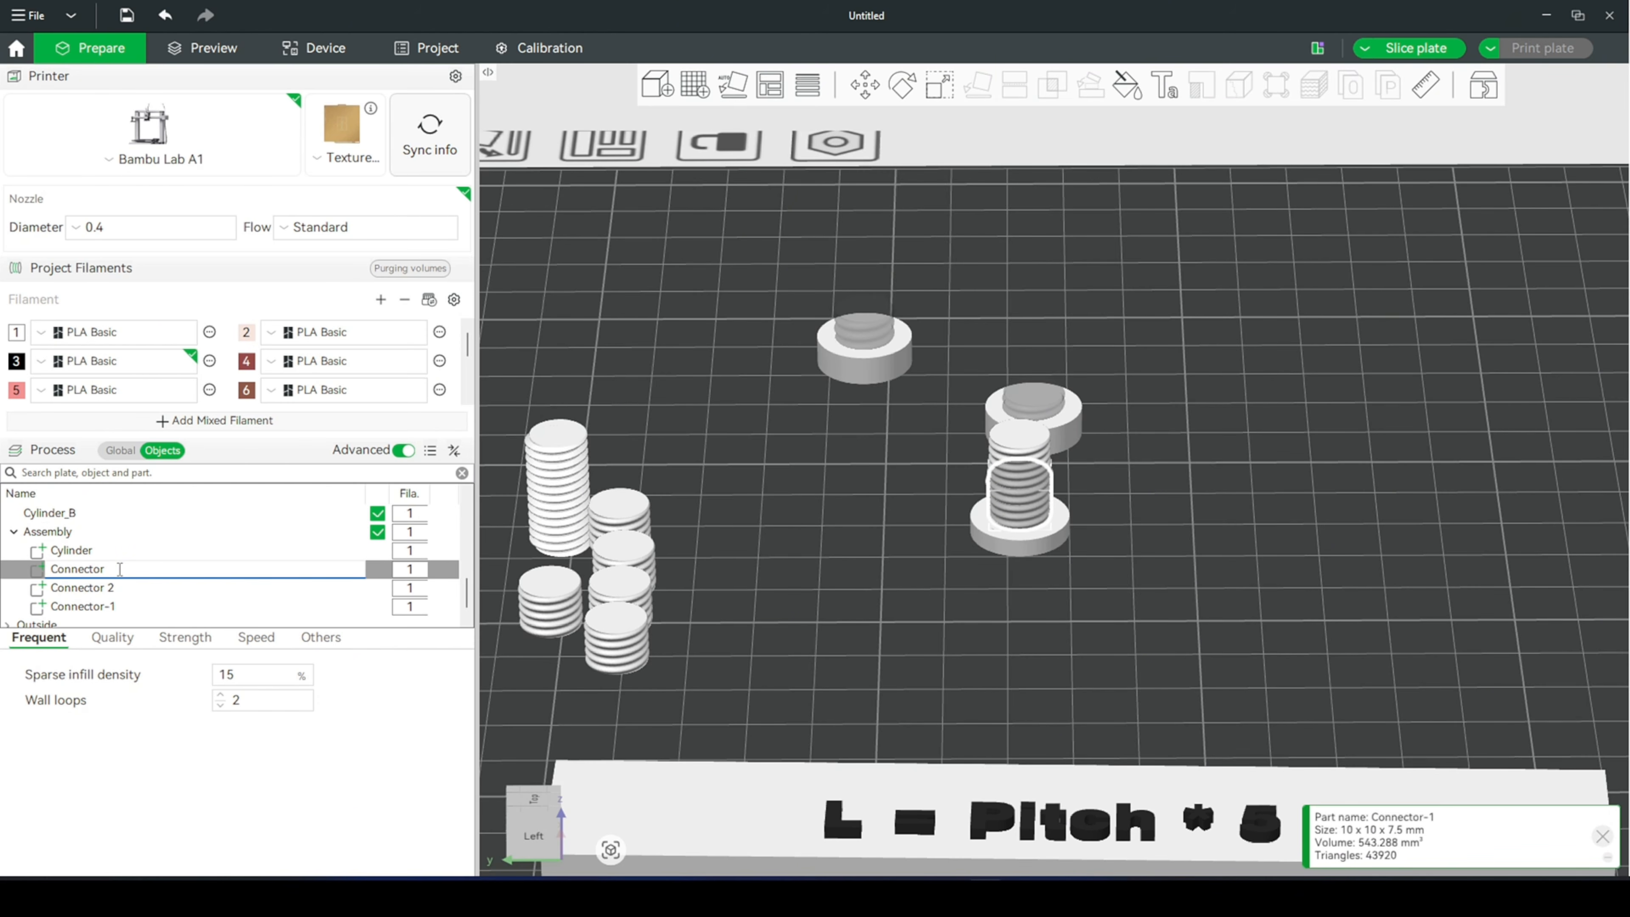
text(3)
key(Return)
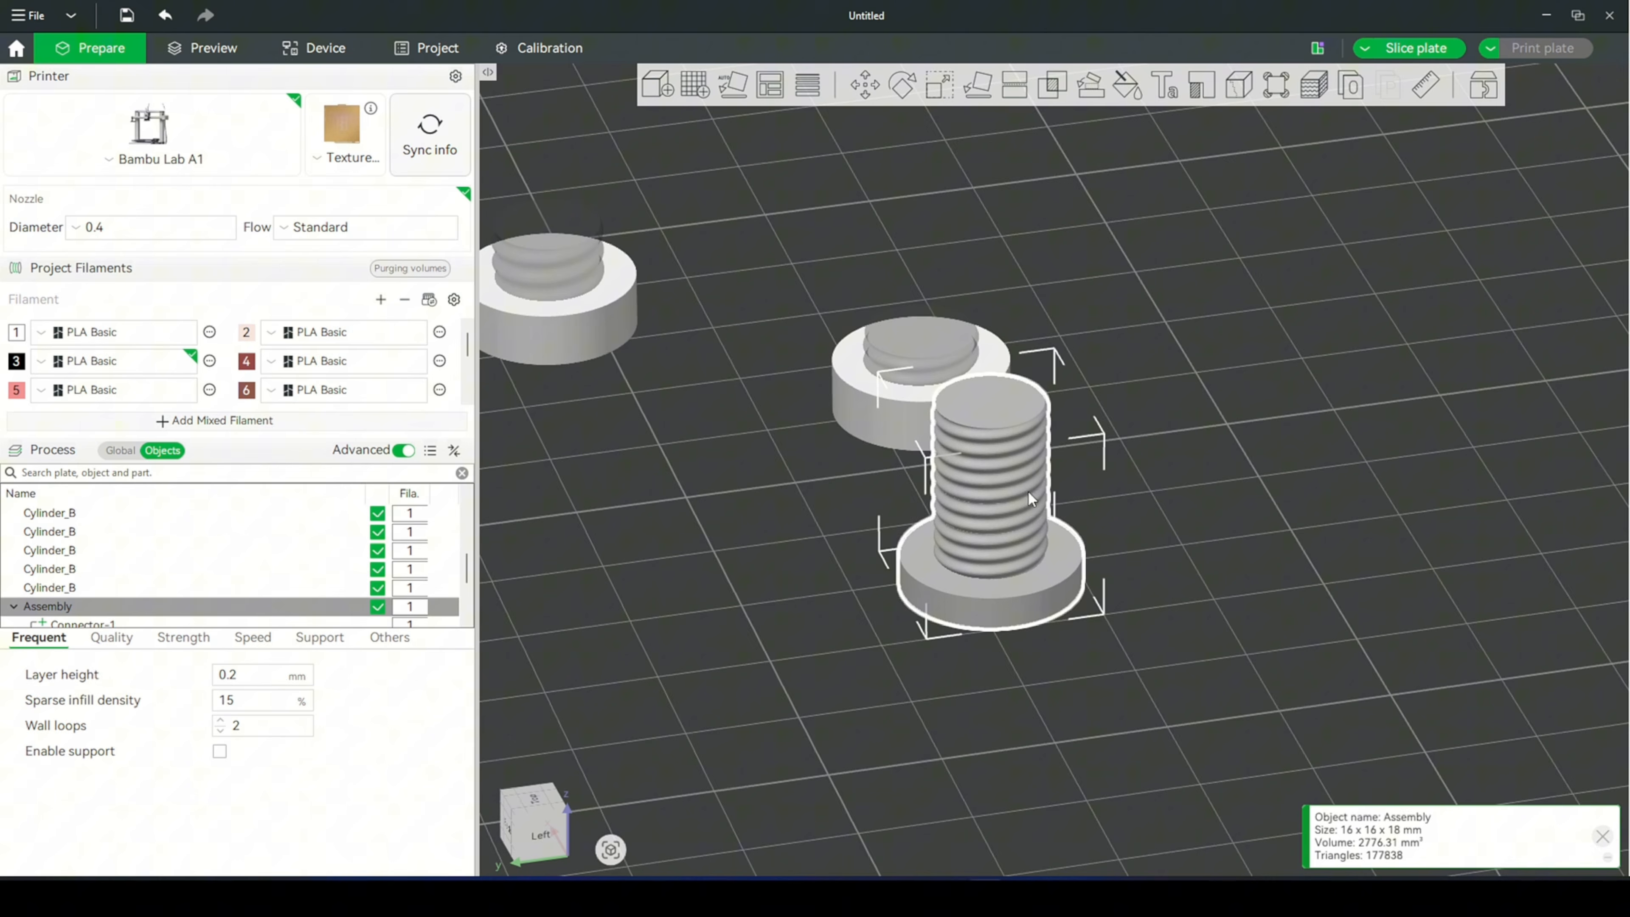
- Check the bolt assembly's overall height with the Scale tool
key(s)
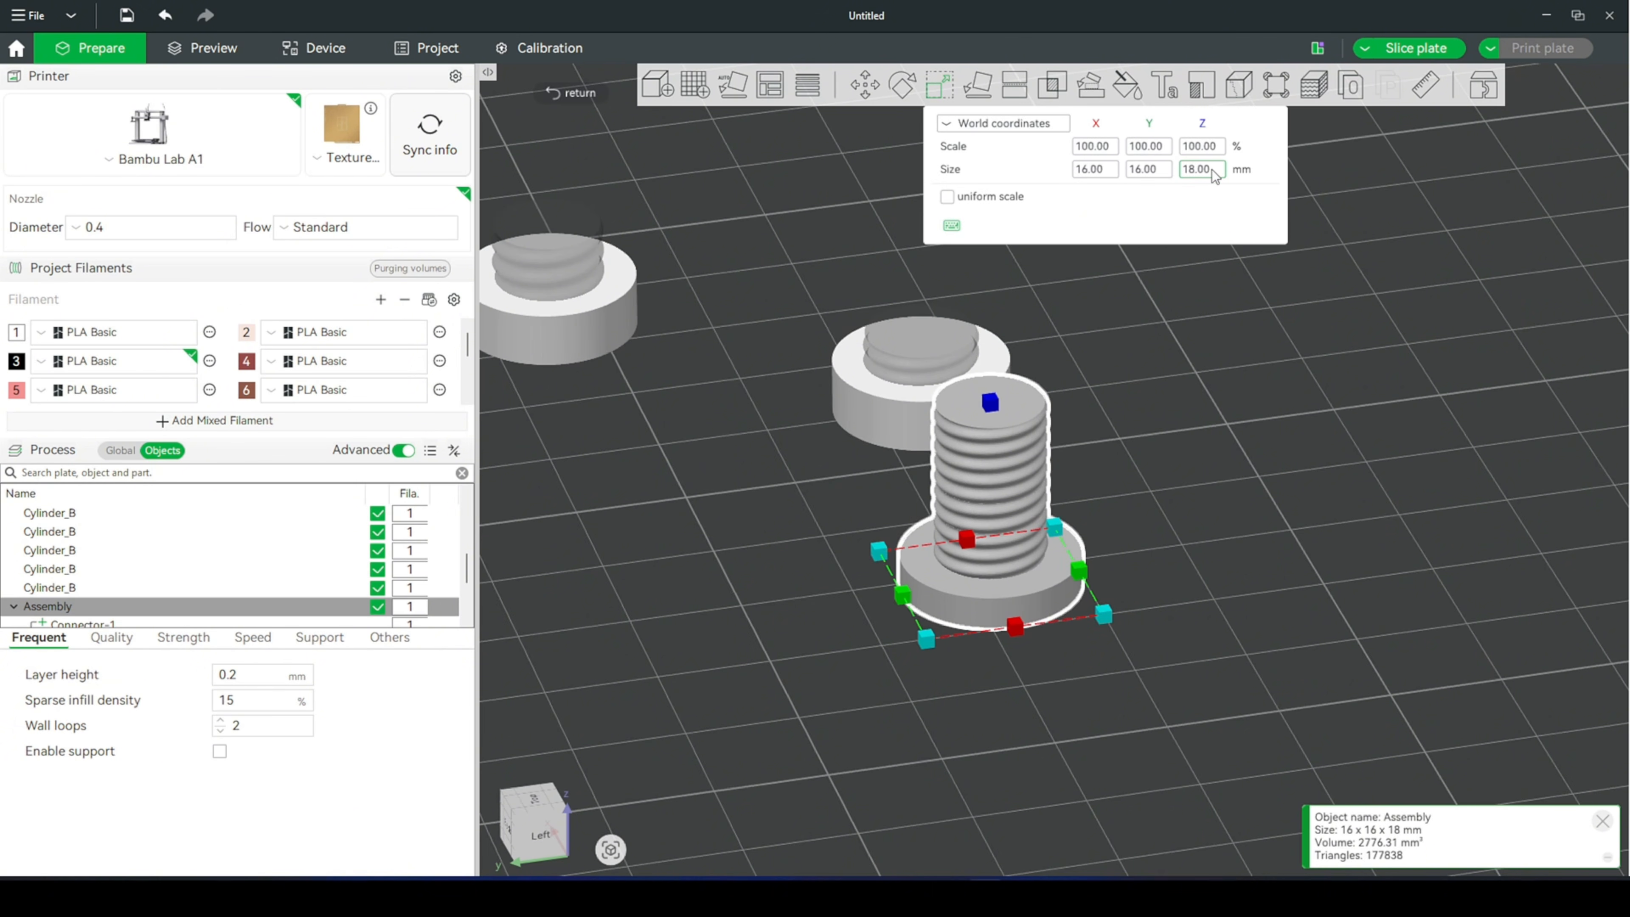
click(1181, 493)
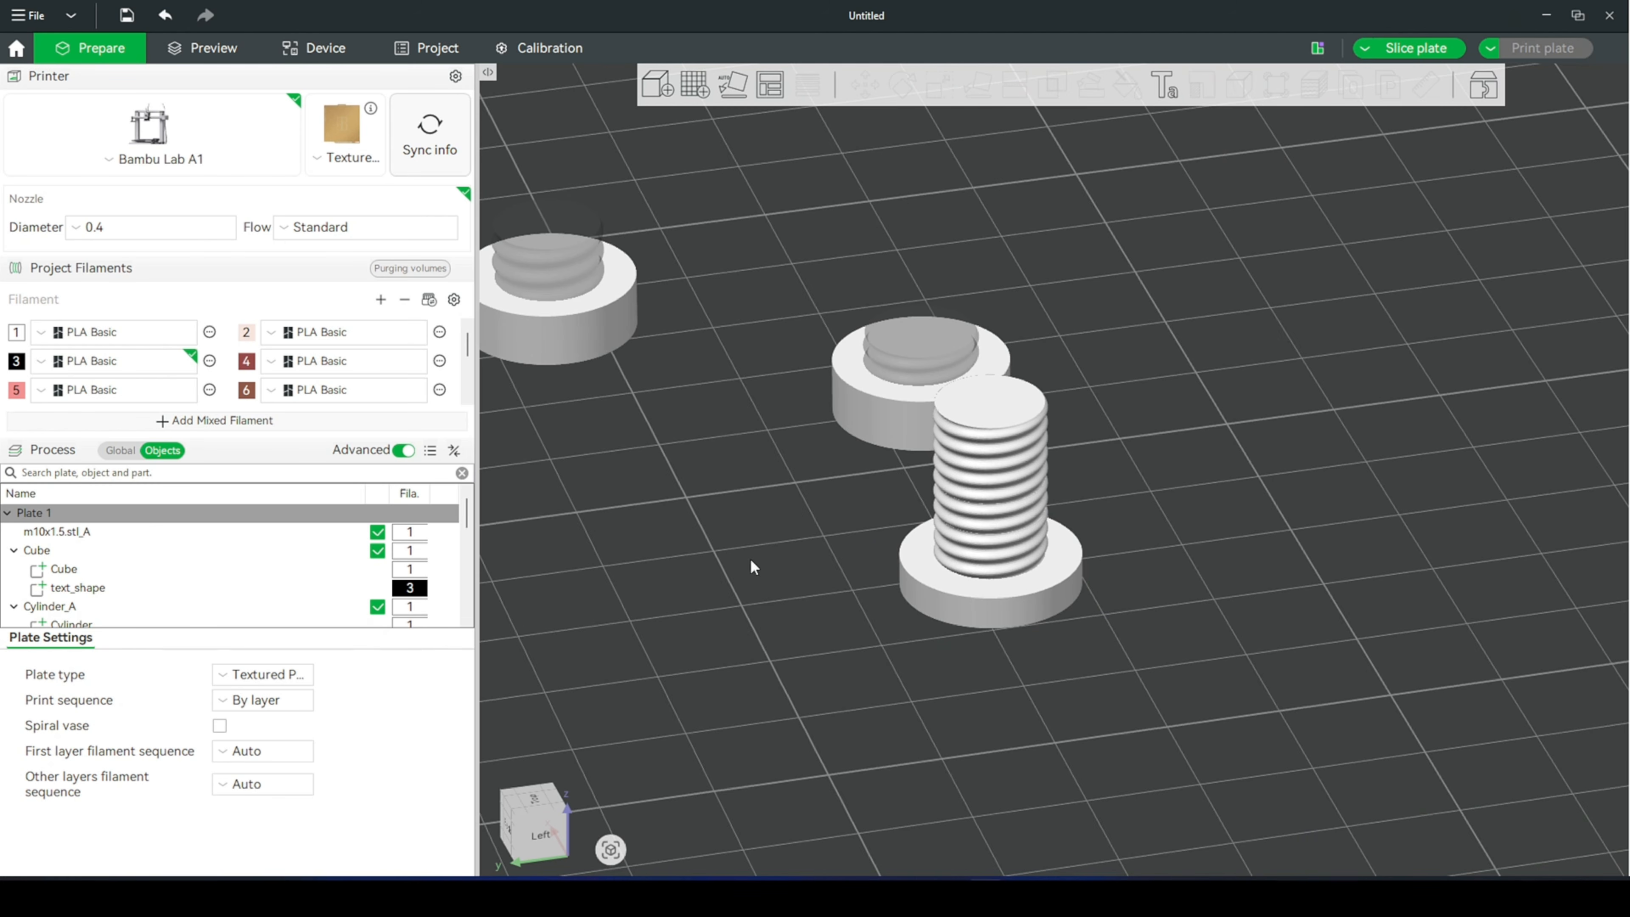
click(961, 581)
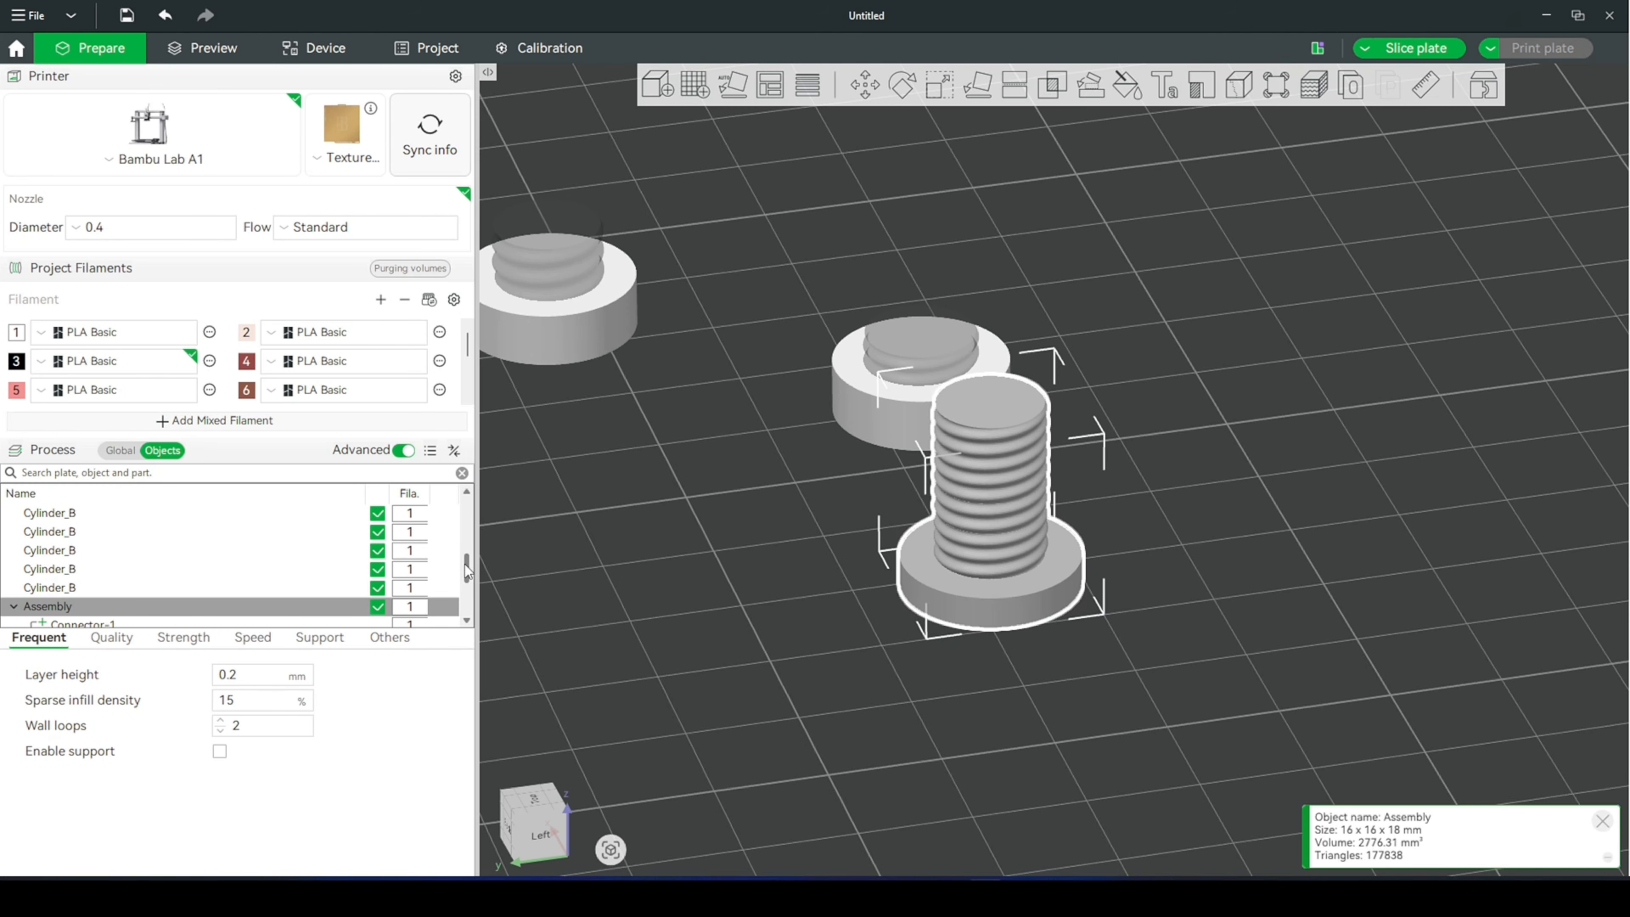
- Set the Z position of the Connector 3 part in the bolt assembly to 21.75 mm
drag(467, 570, 469, 596)
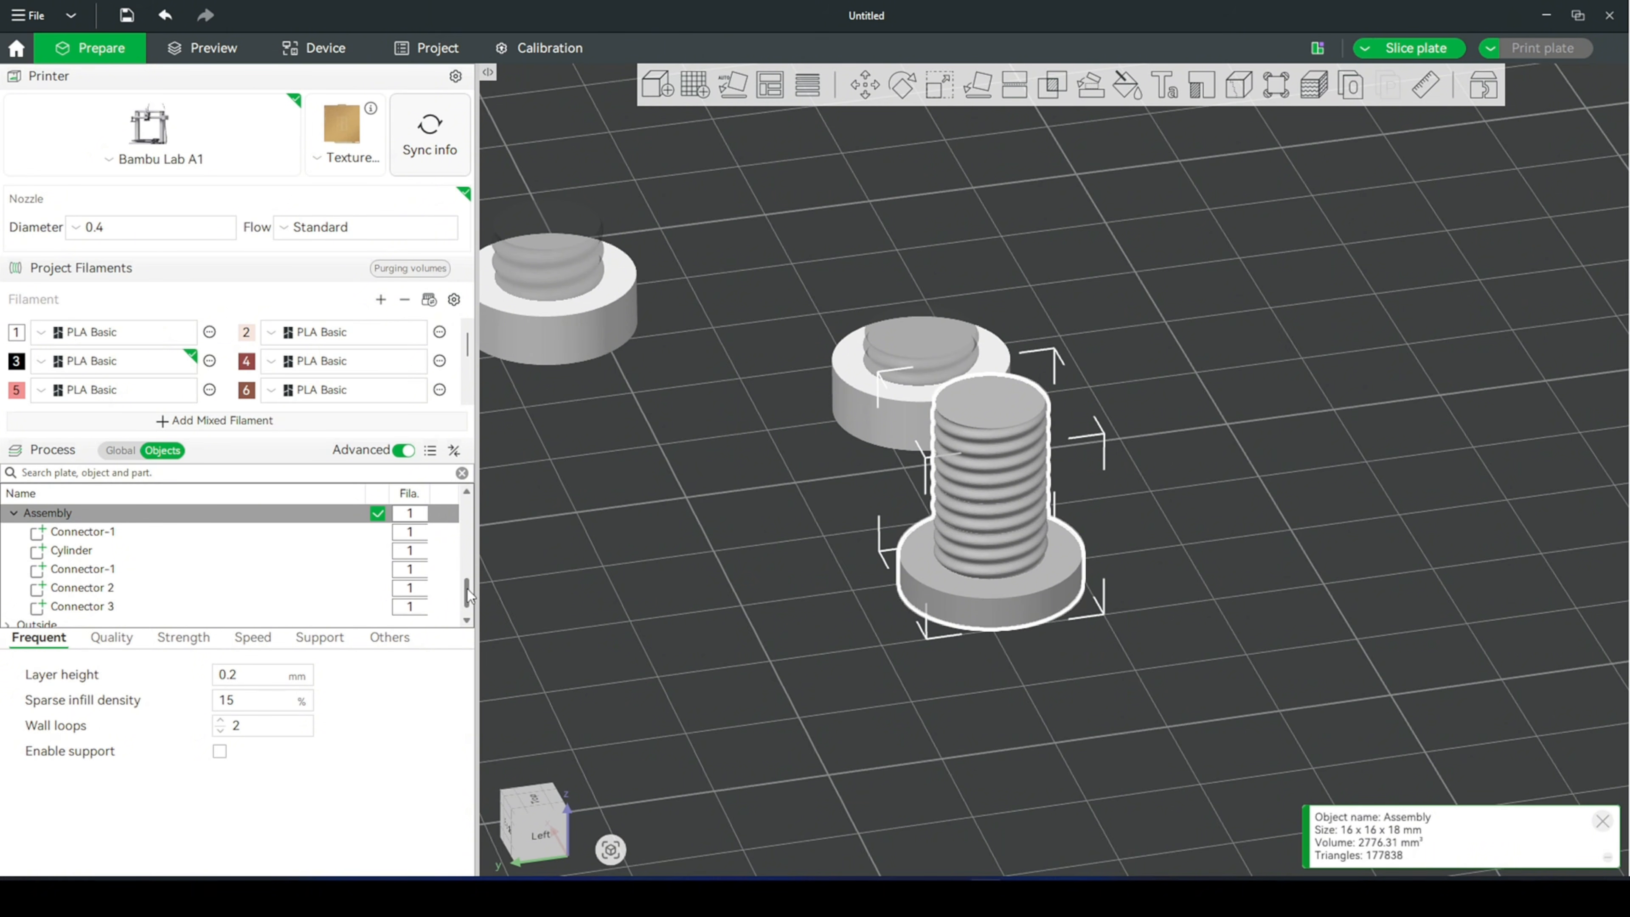
click(182, 608)
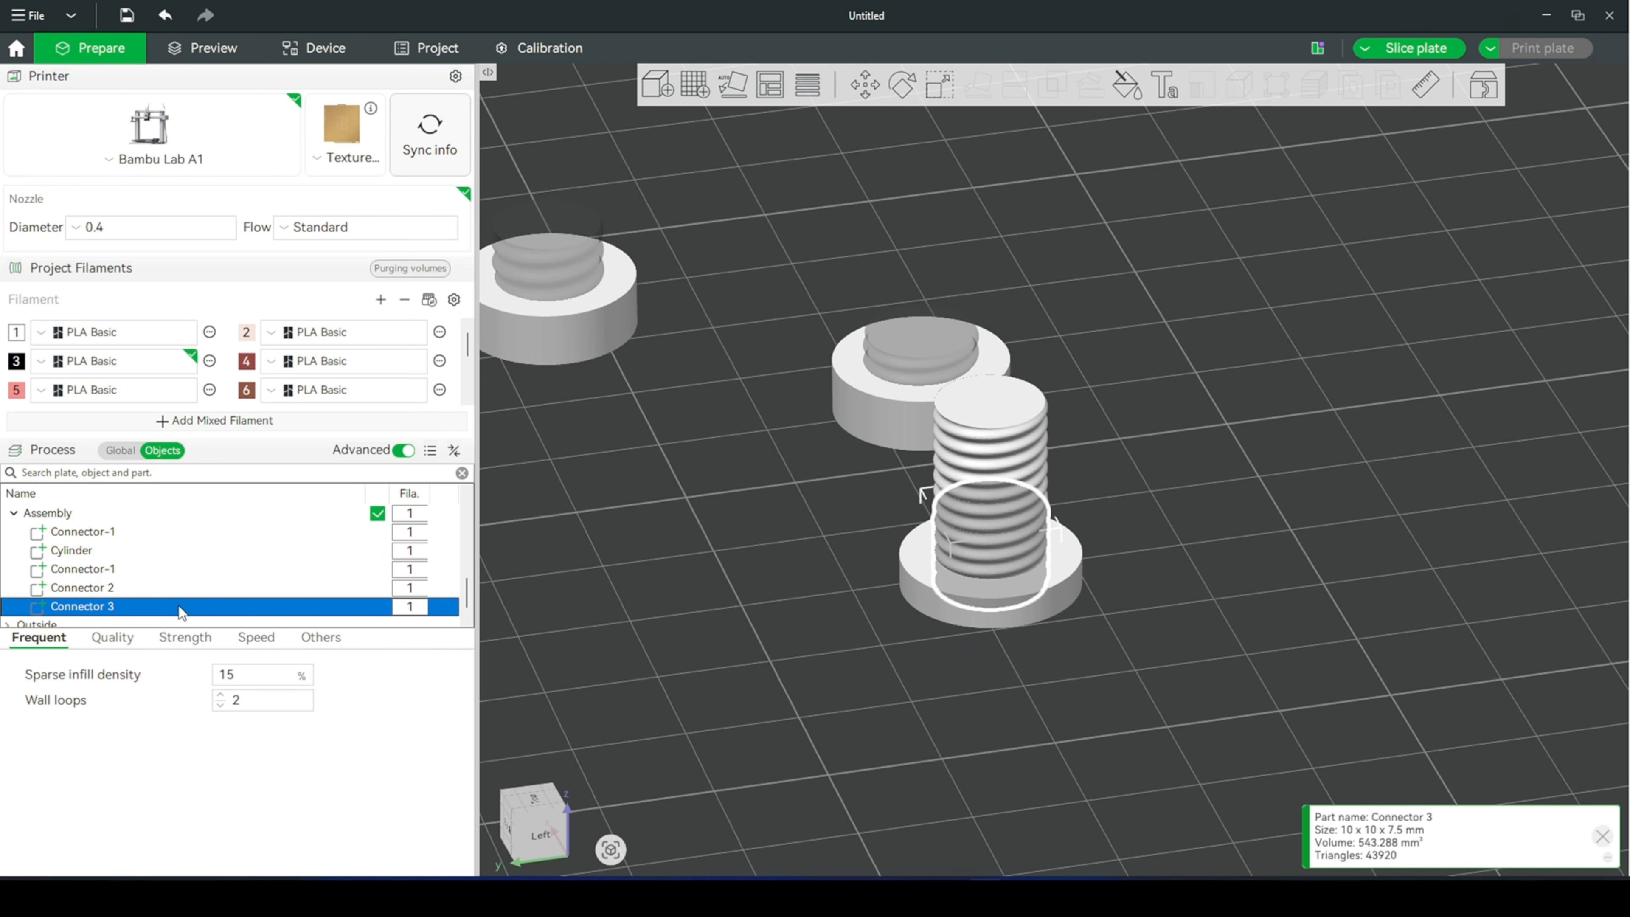
click(864, 89)
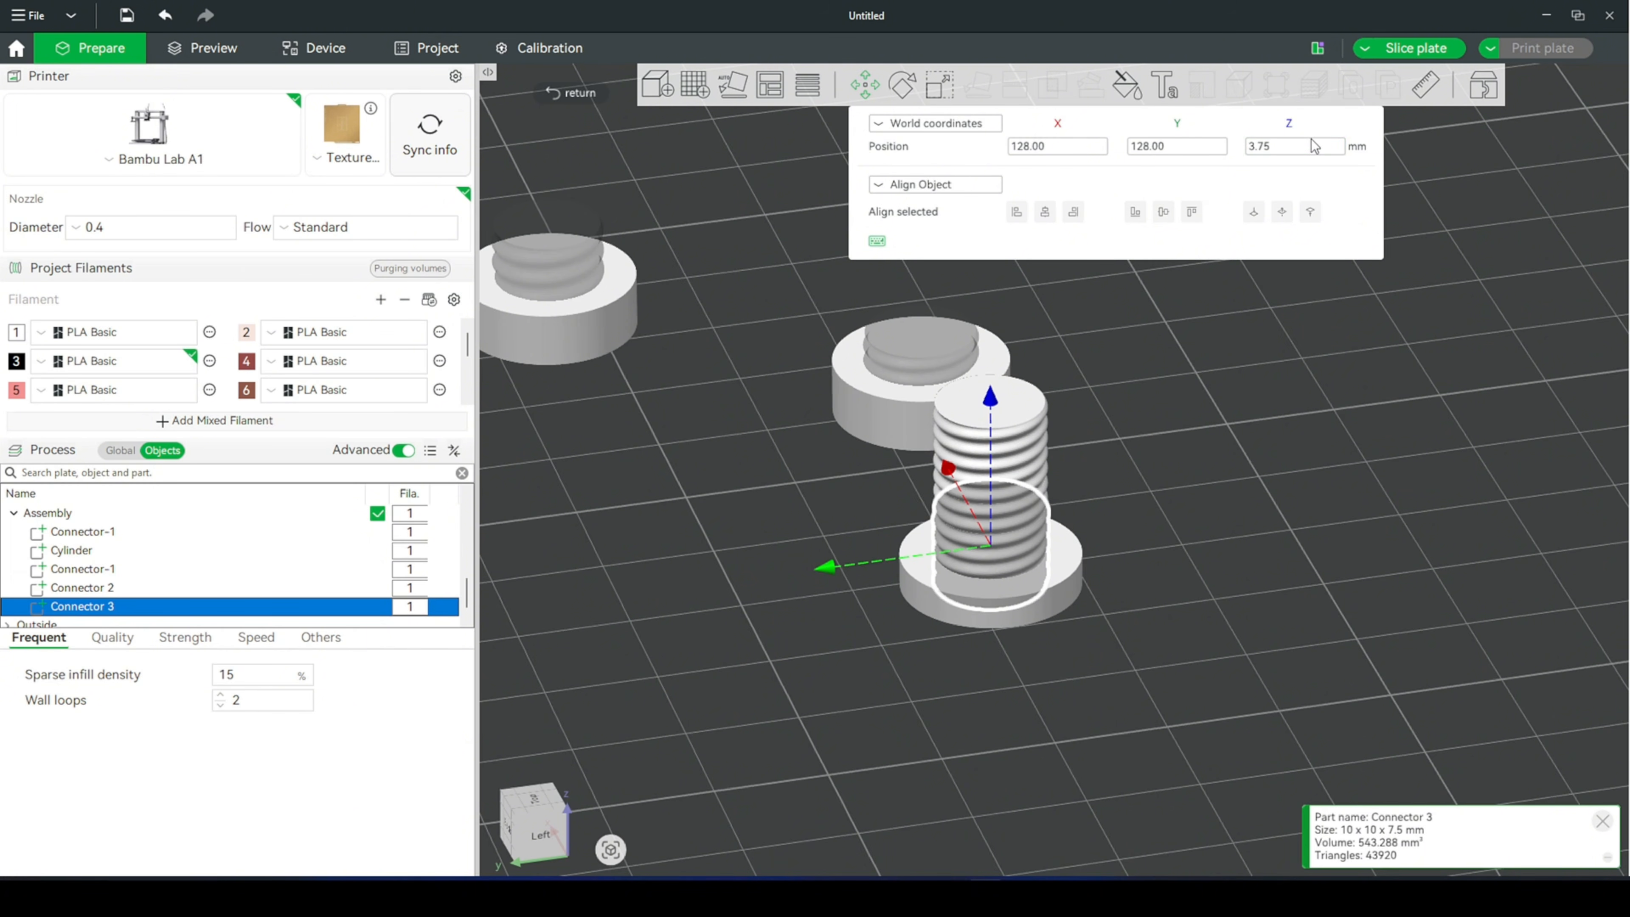
click(1313, 148)
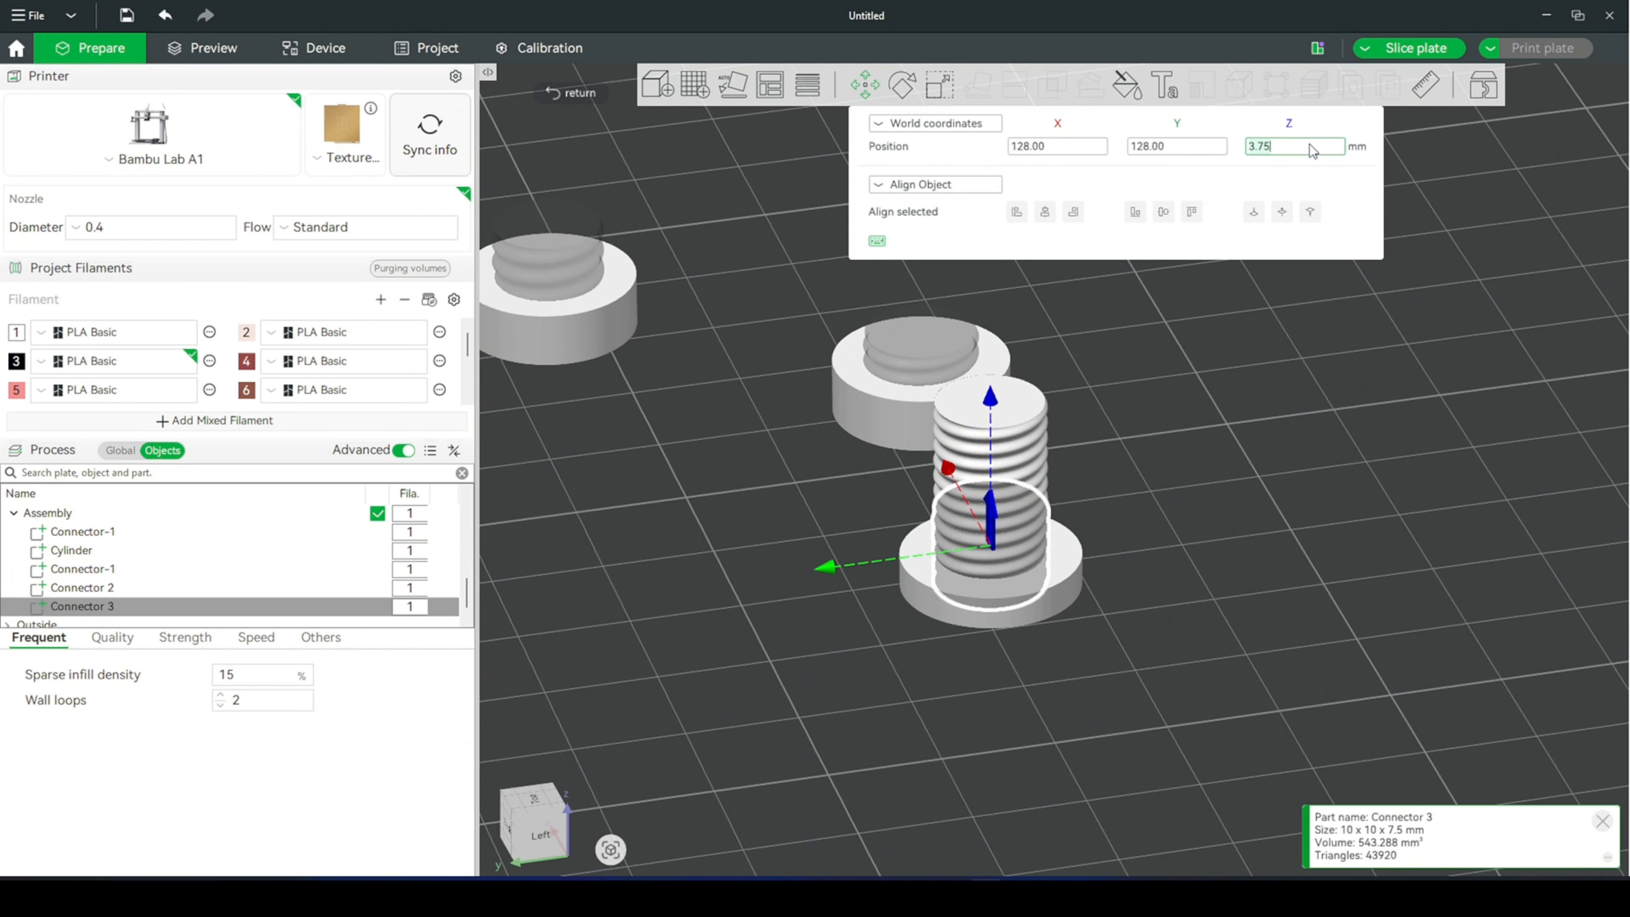
key(BackSpace)
key(BackSpace)
key(BackSpace)
key(BackSpace)
text(21.75)
key(Return)
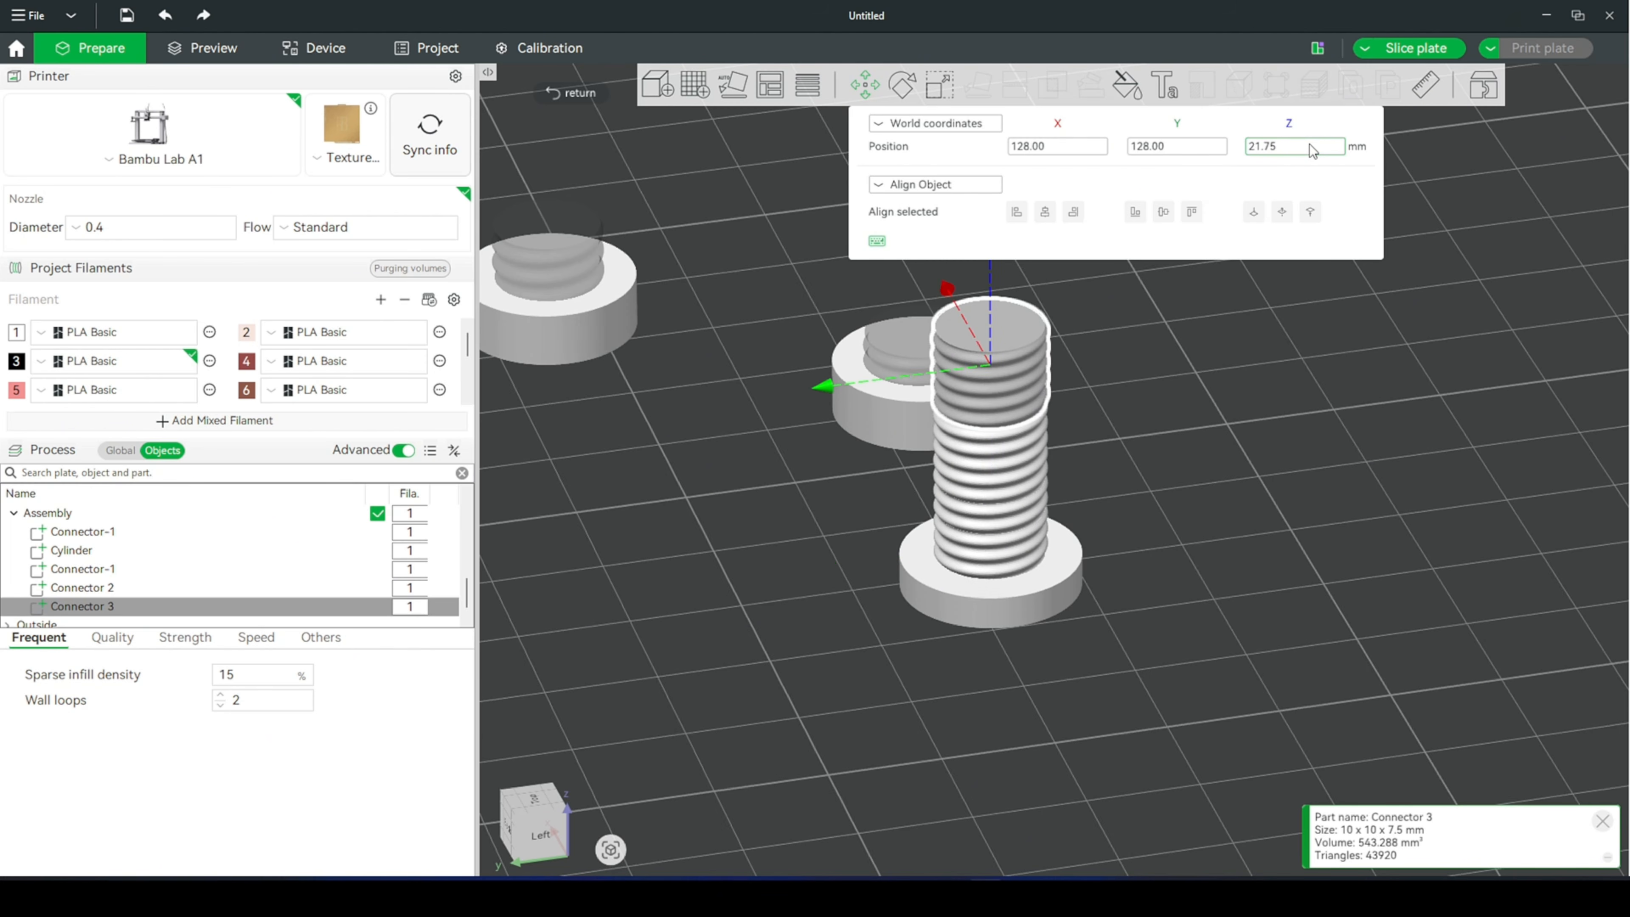
click(1113, 482)
- Center another of the remaining cloned thread segments on the plate and merge it with the bolt assembly
drag(1123, 538, 1176, 565)
scroll(1128, 540, up, 6)
scroll(1170, 548, down, 6)
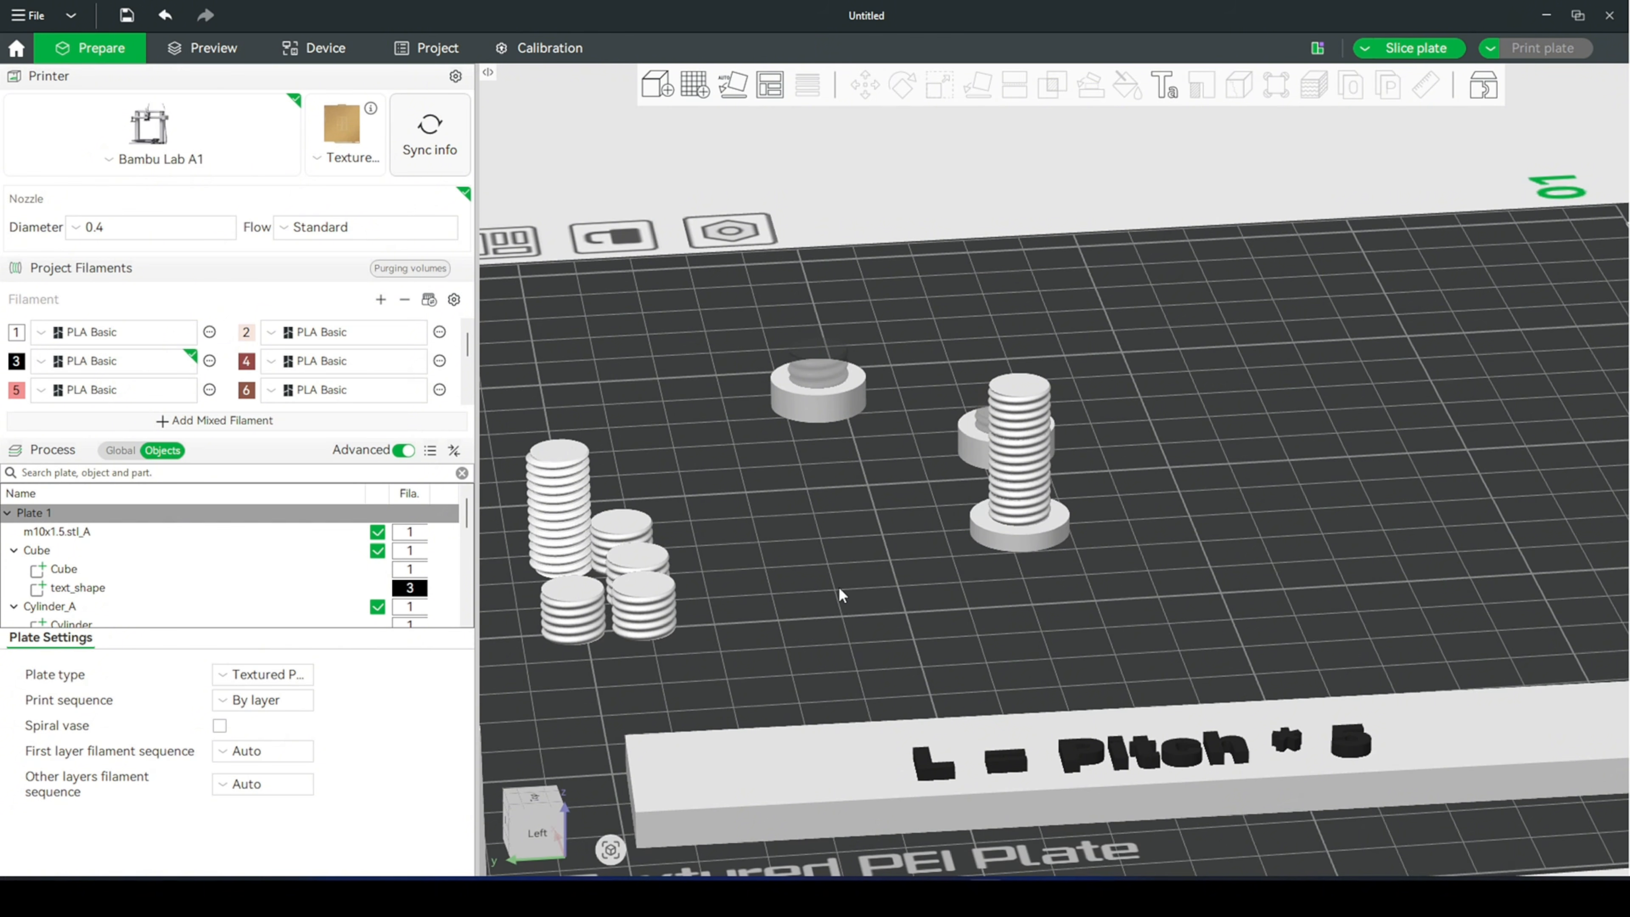
drag(838, 586, 730, 679)
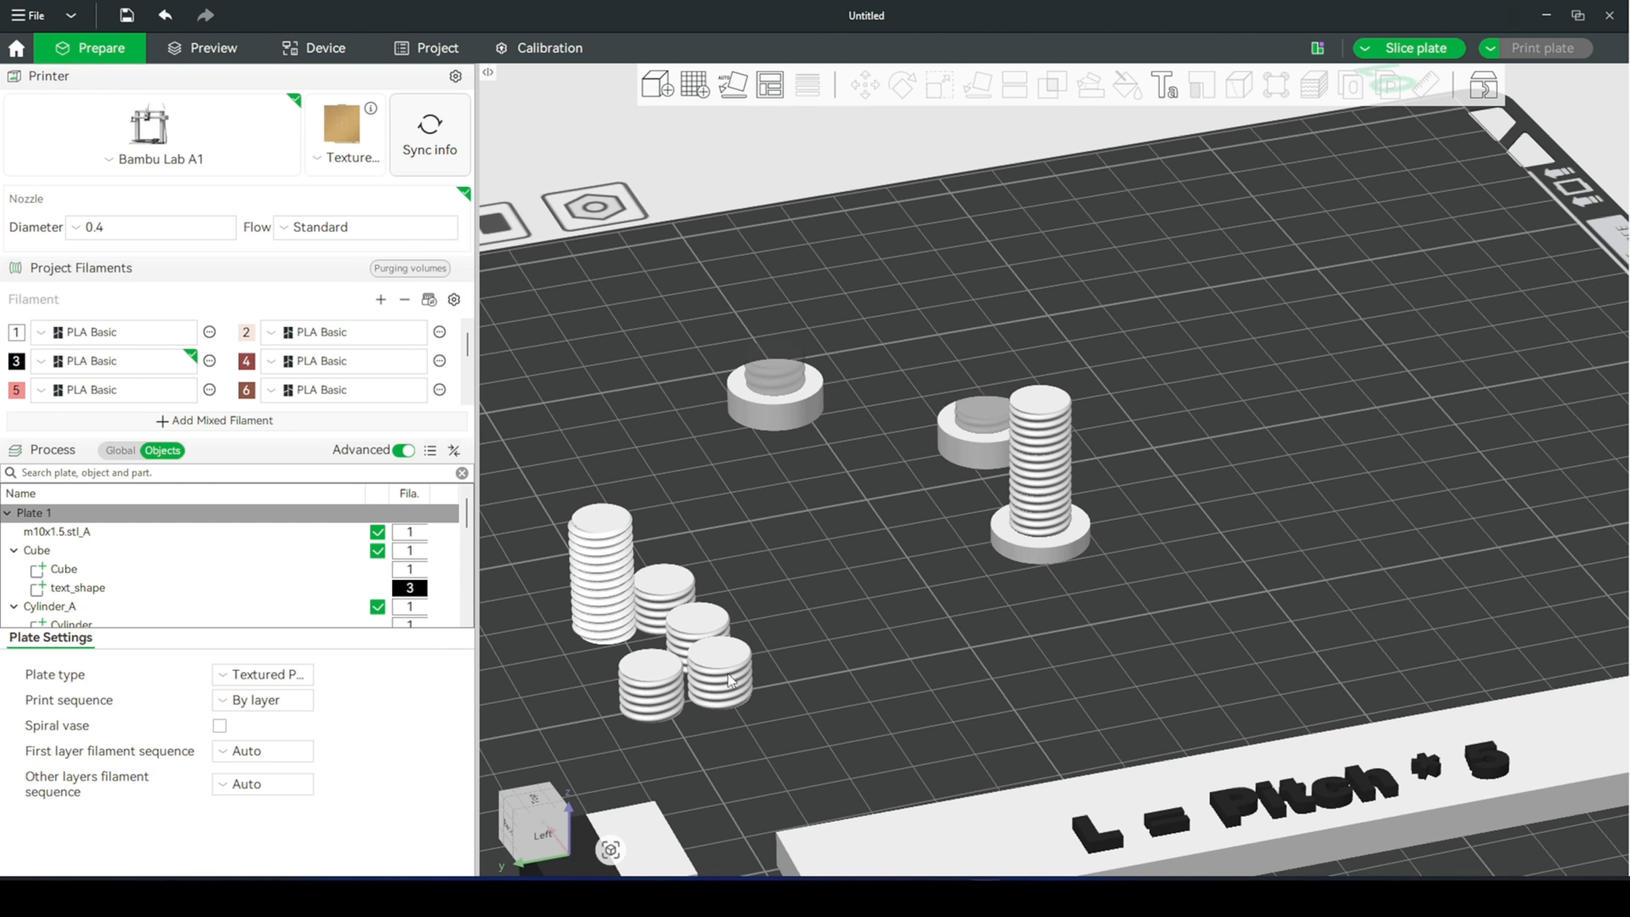
click(730, 679)
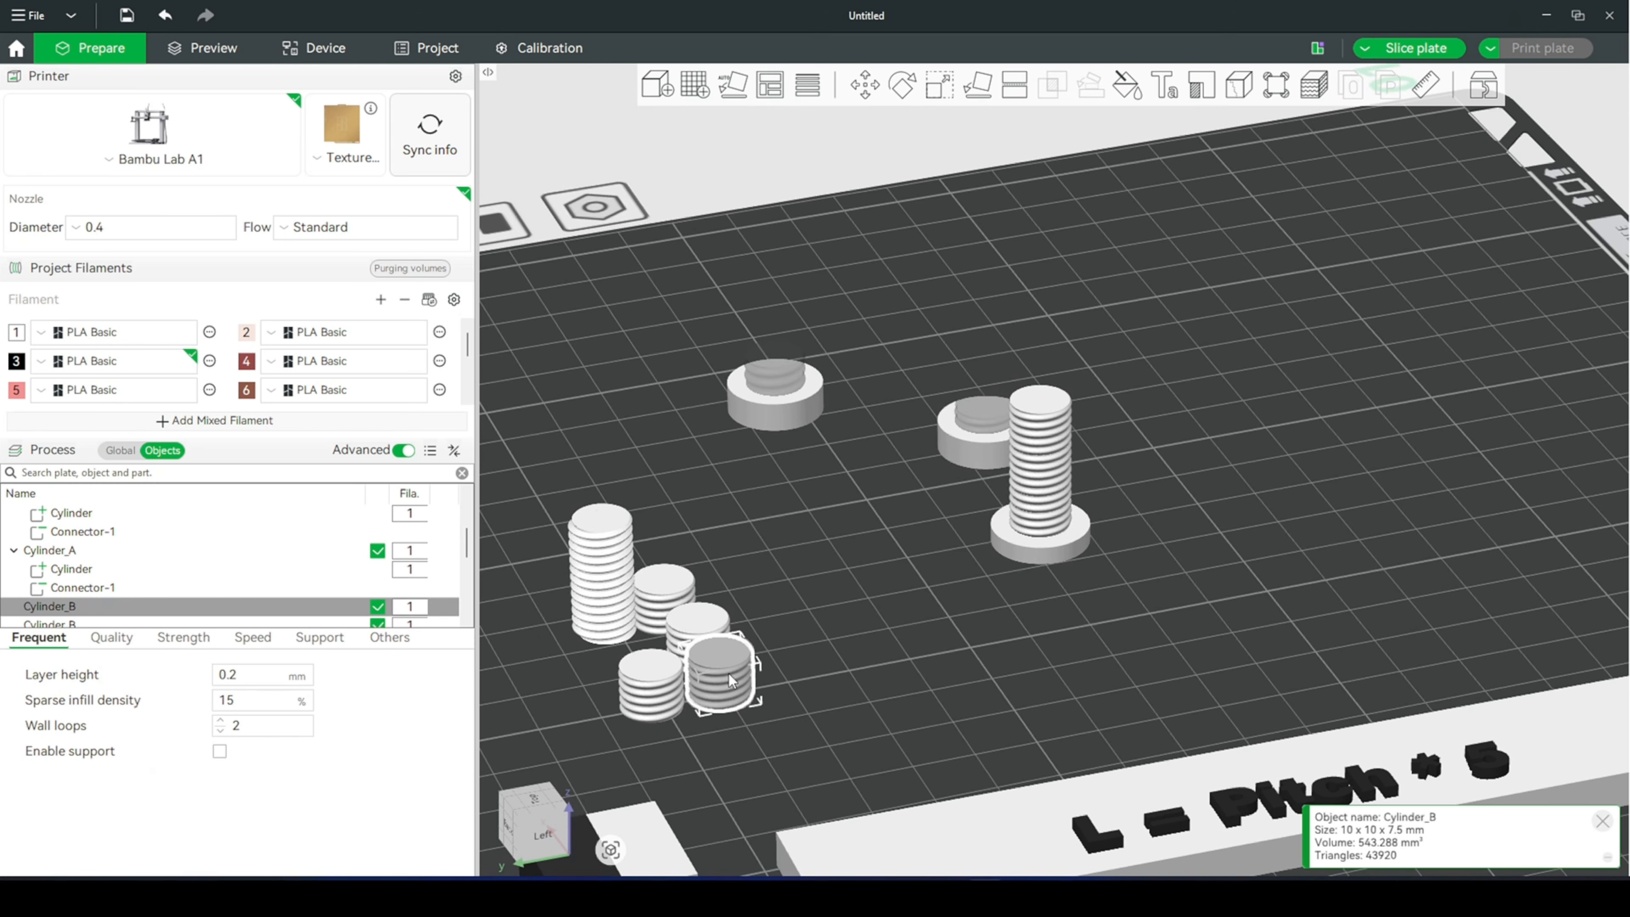
right_click(730, 679)
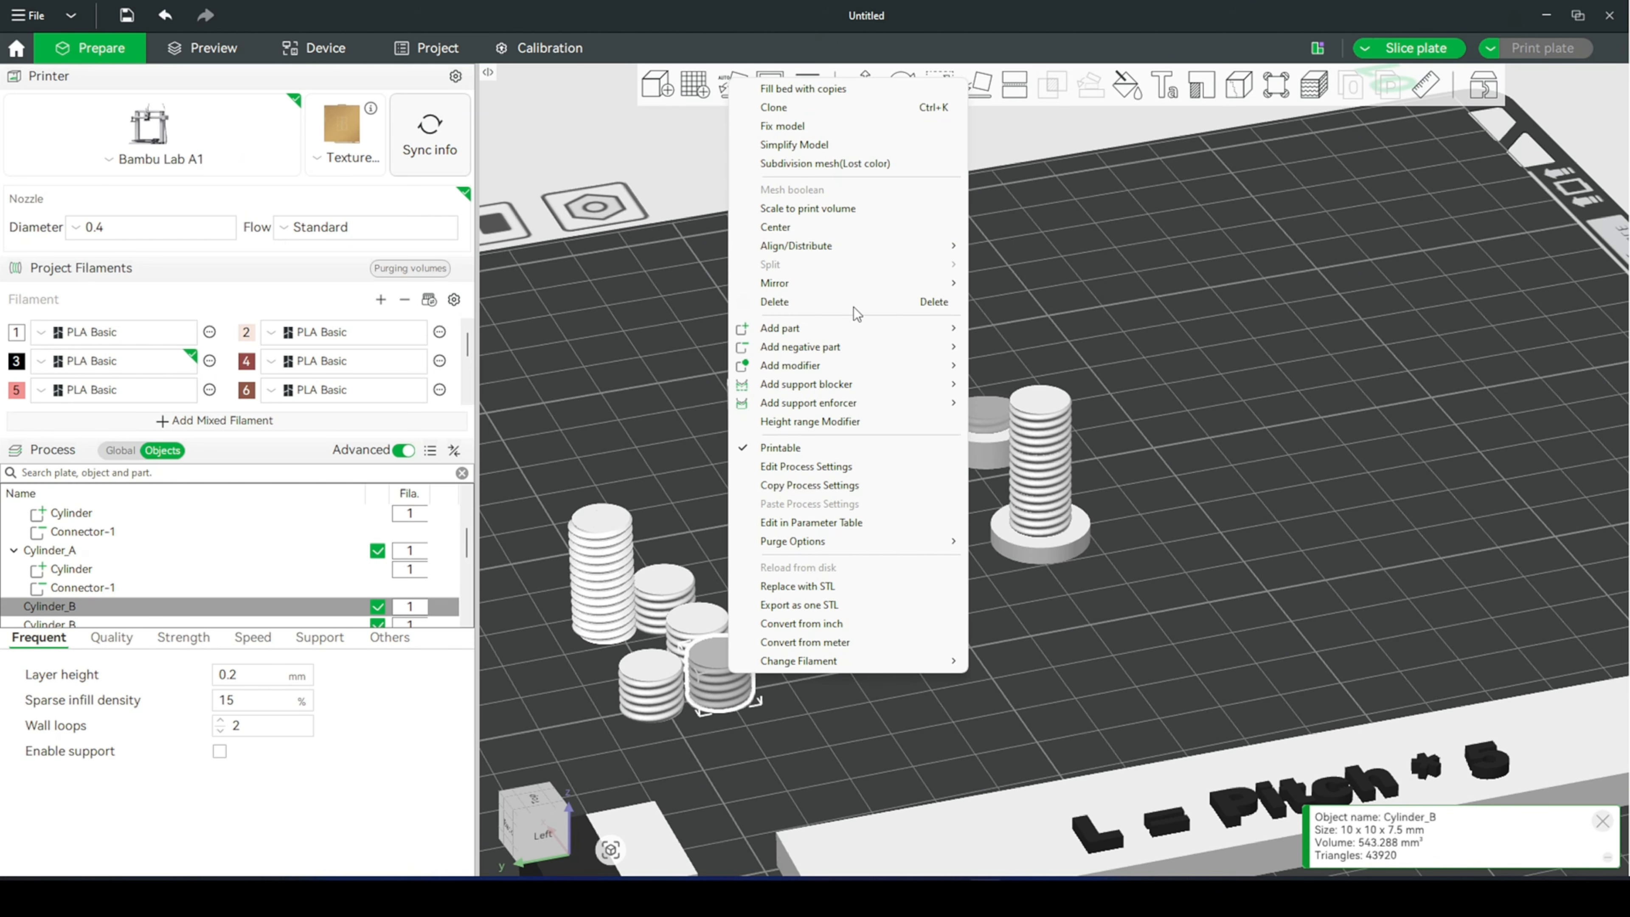
click(846, 227)
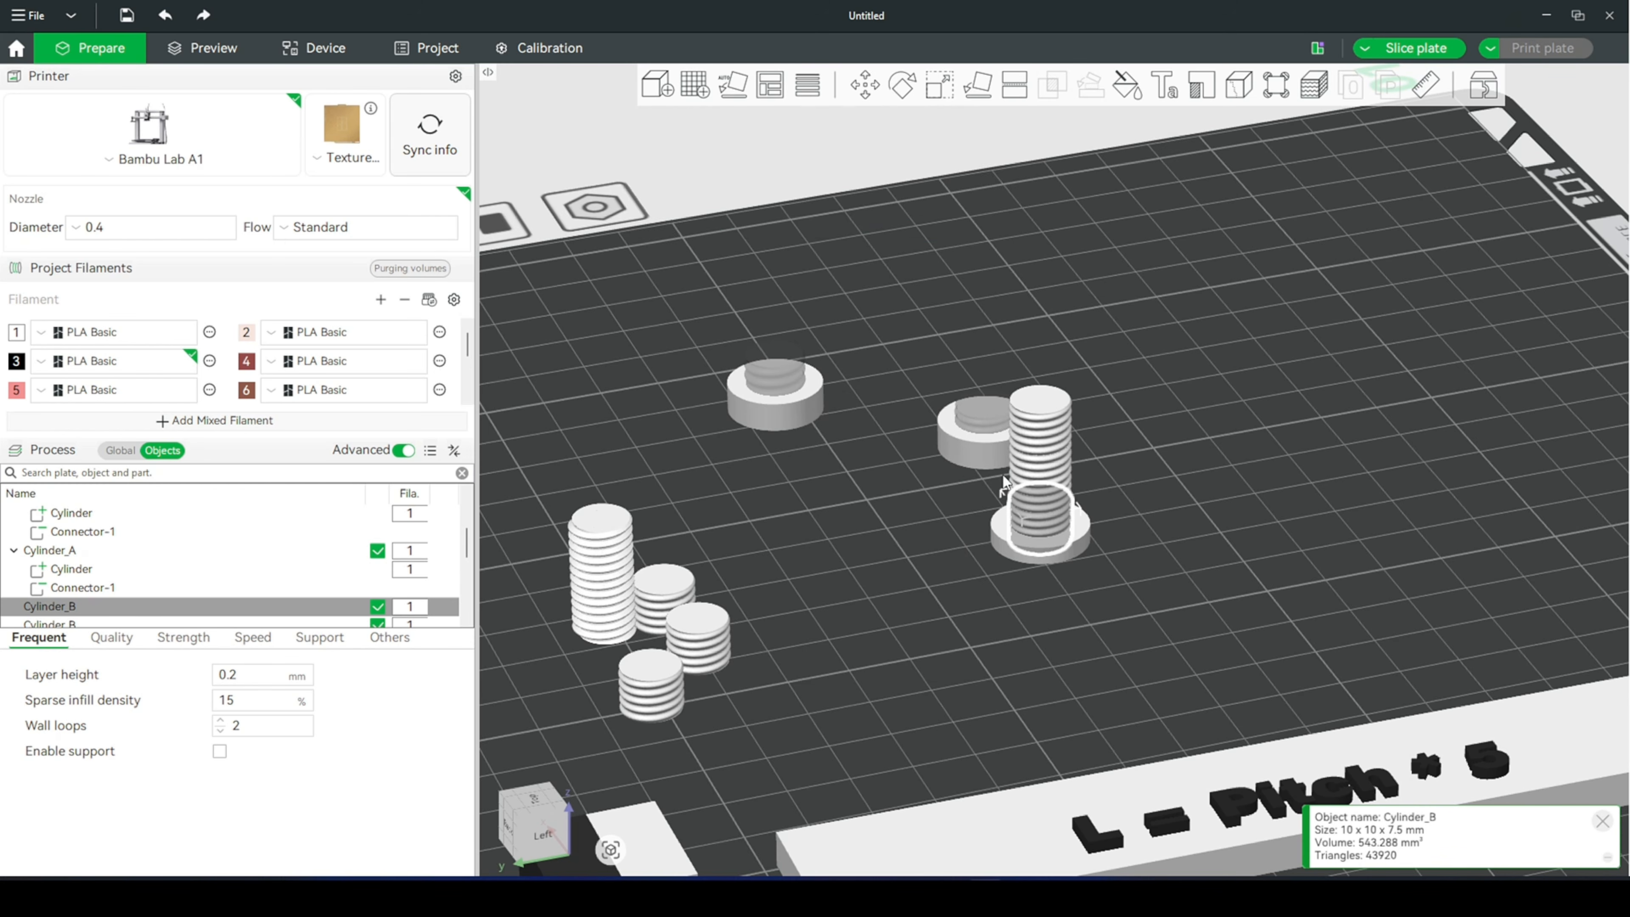
scroll(1087, 533, up, 2)
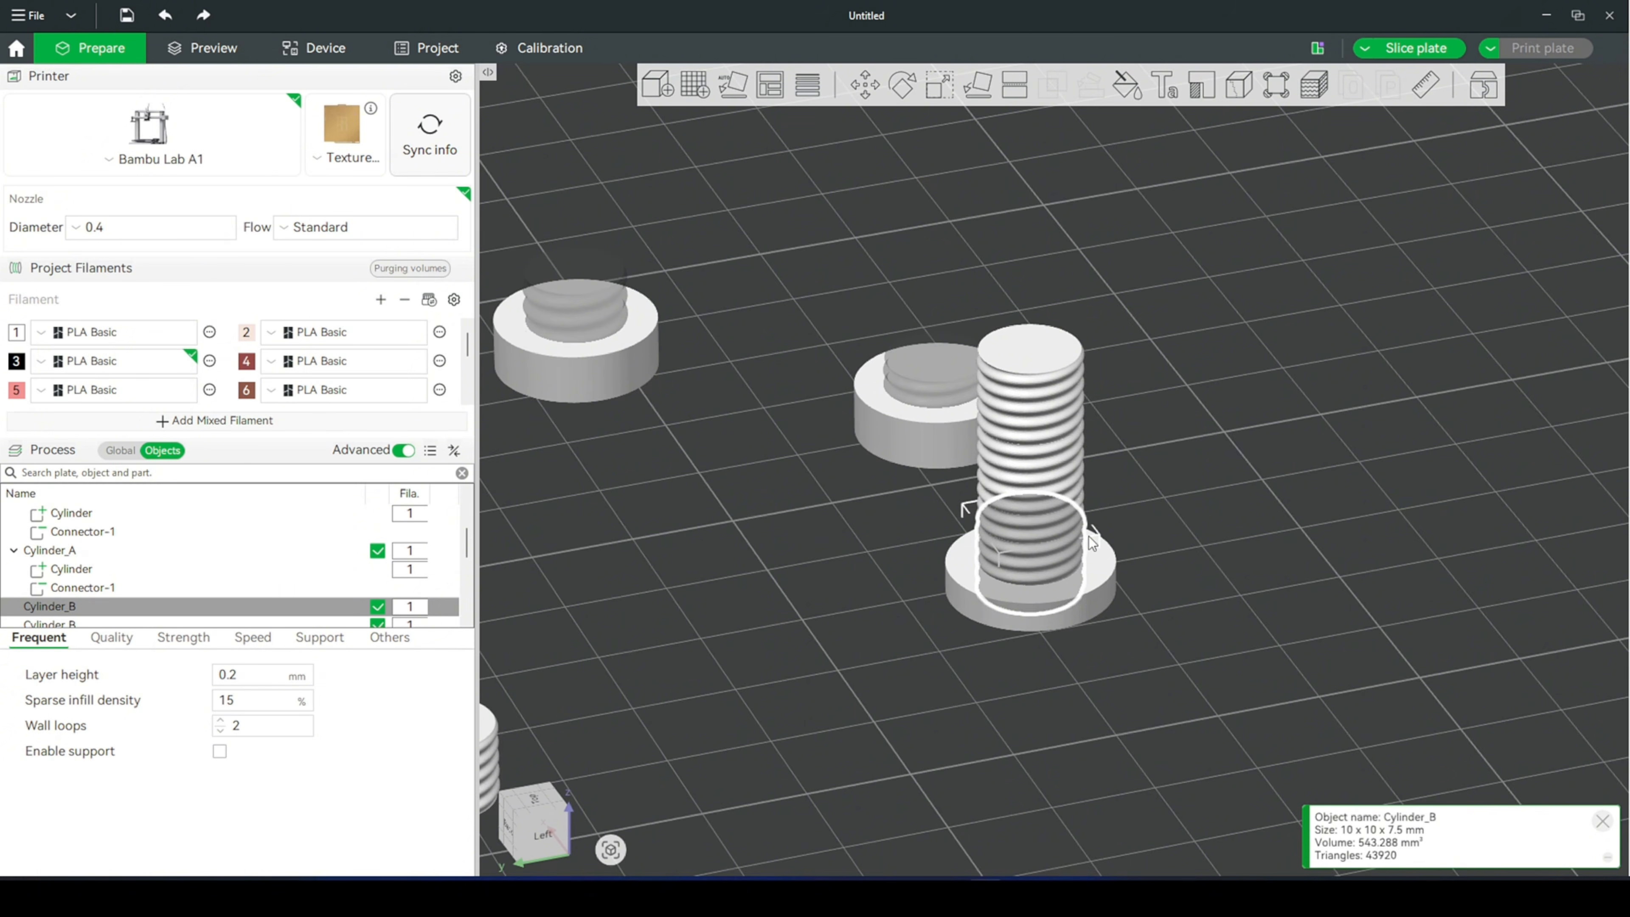
drag(1145, 548, 1131, 551)
ctrl+click(1099, 571)
right_click(1099, 582)
click(1154, 275)
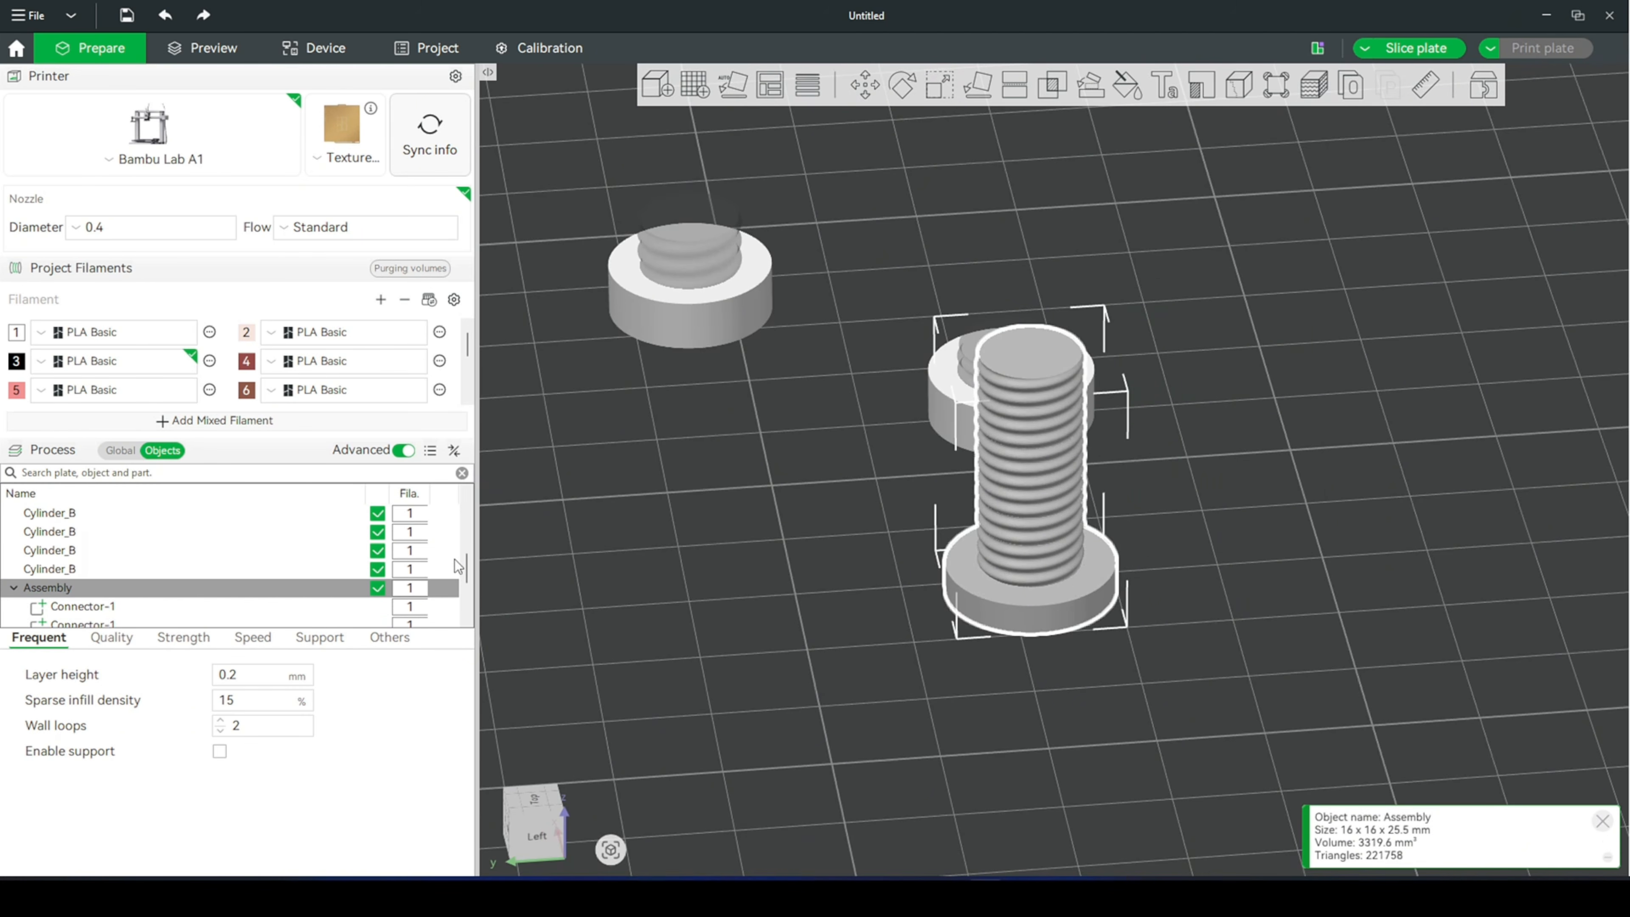
- Rename the second-listed Connector-1 part of the merged assembly as Connector 4
scroll(457, 566, down, 3)
click(194, 574)
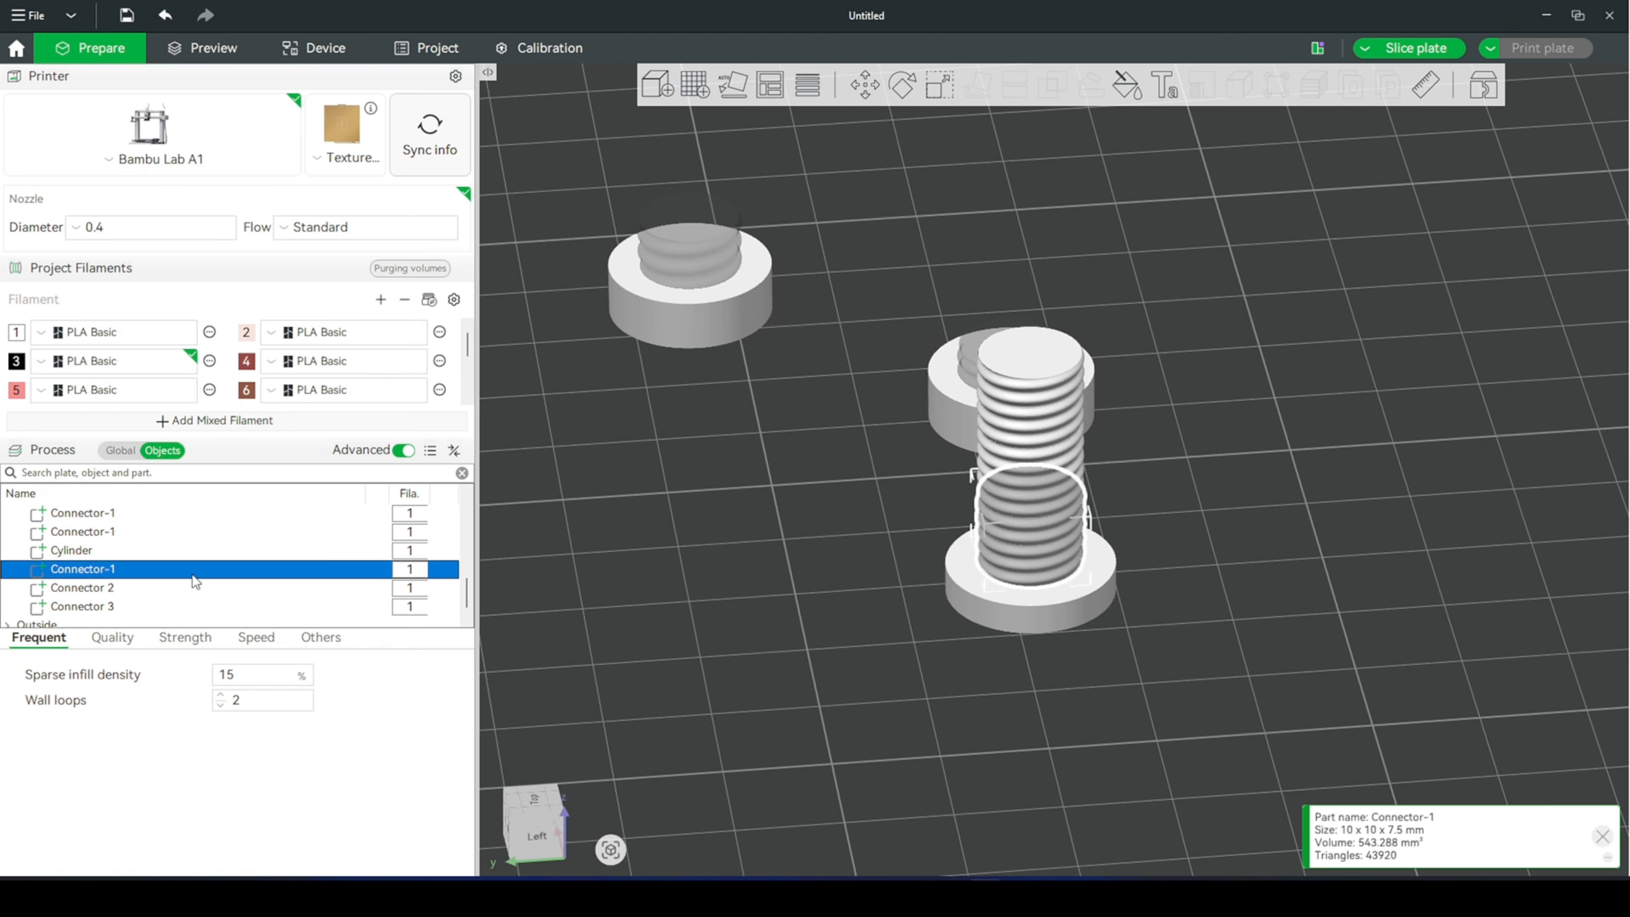
click(194, 532)
click(118, 530)
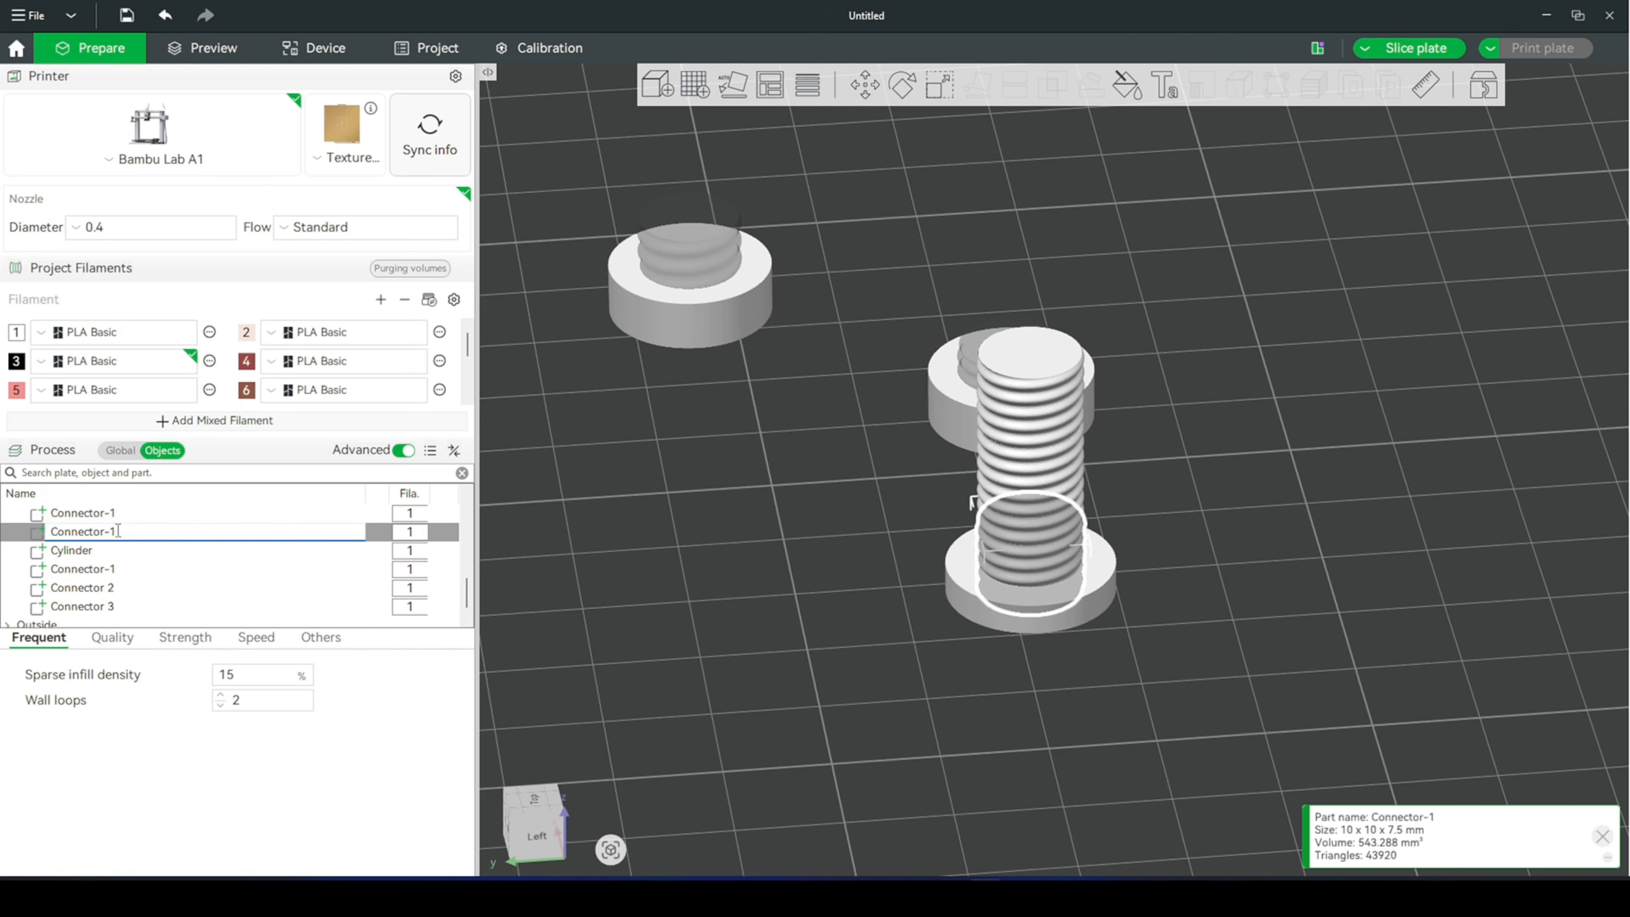
key(BackSpace)
key(BackSpace)
key(Return)
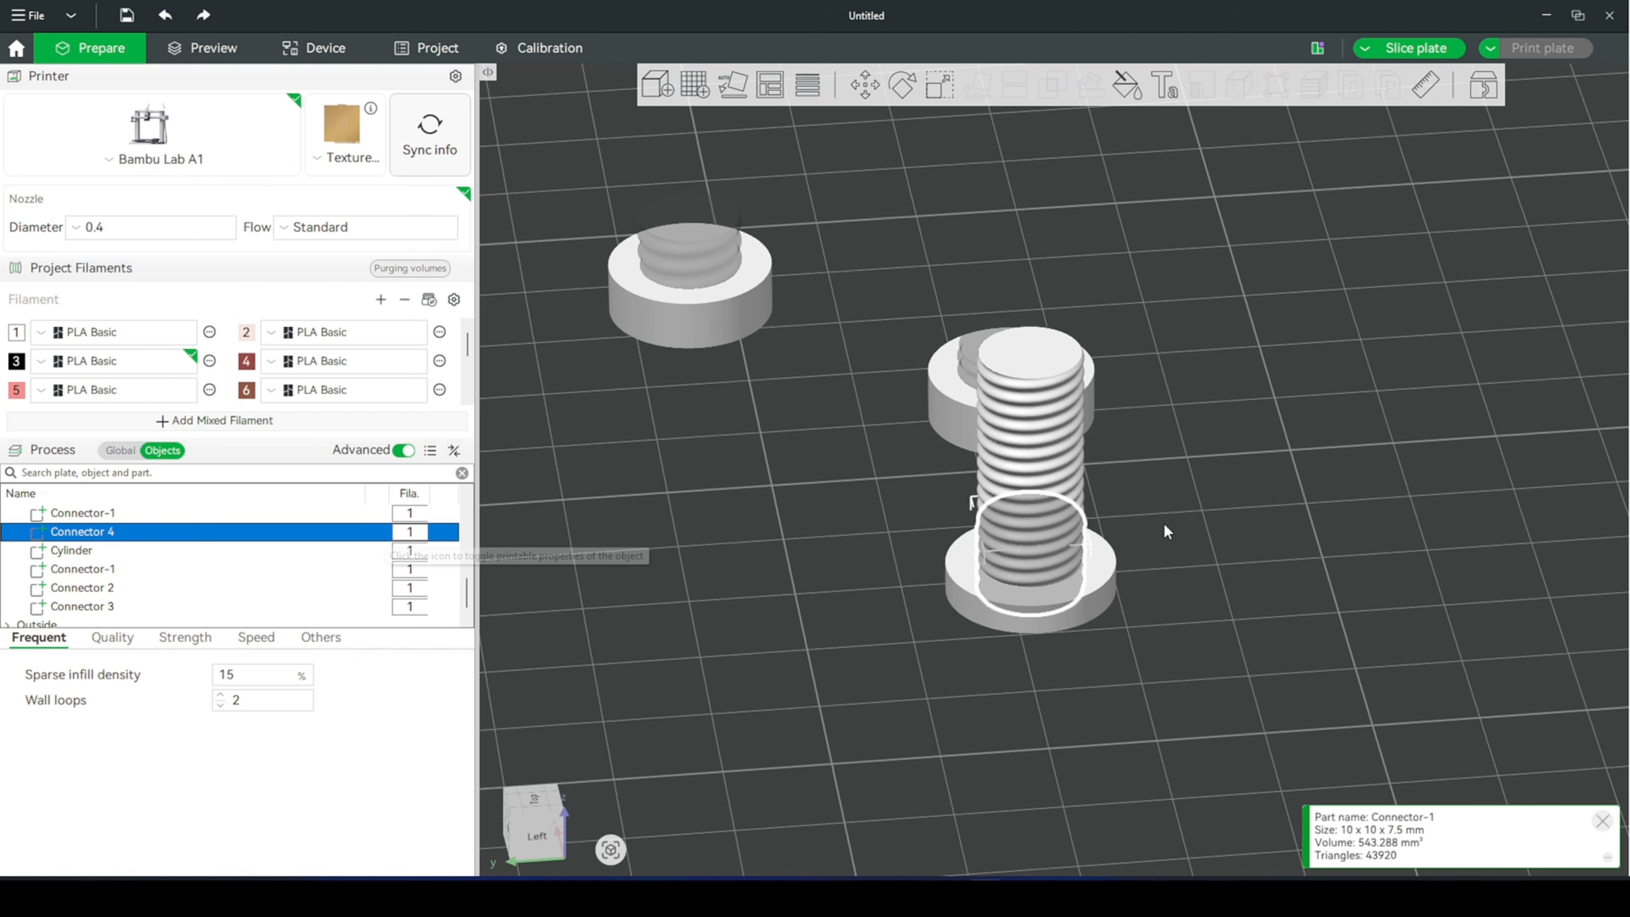
- Check the assembly's size with the Scale tool and set Connector 4's Z position to 29.25 mm
click(1101, 562)
key(s)
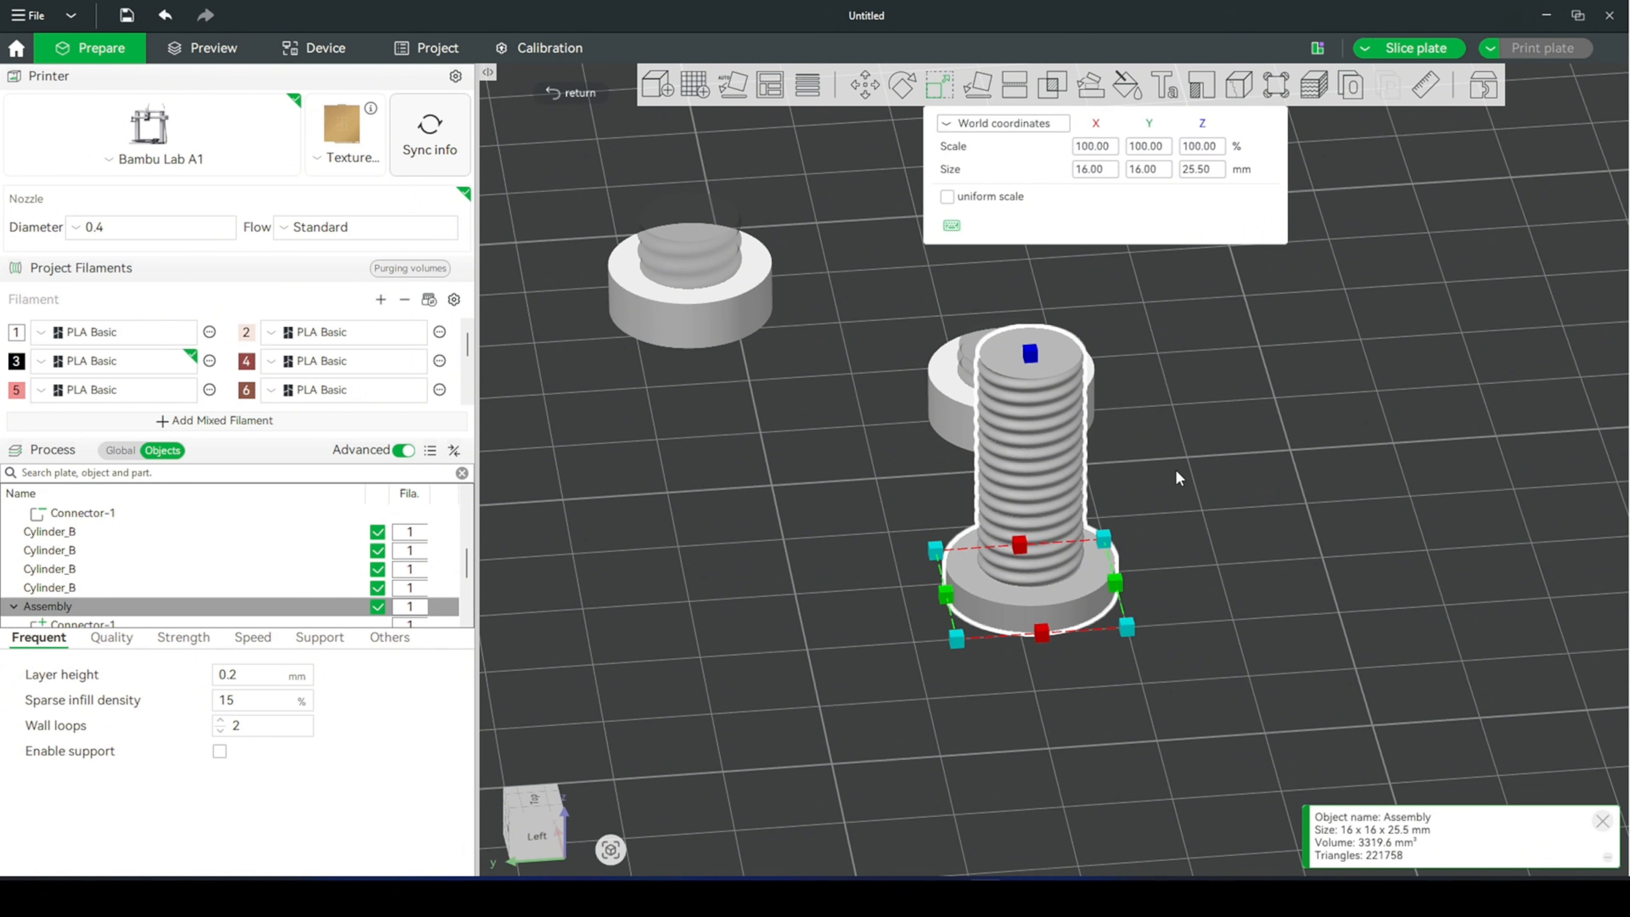
scroll(467, 590, down, 1)
click(449, 588)
key(m)
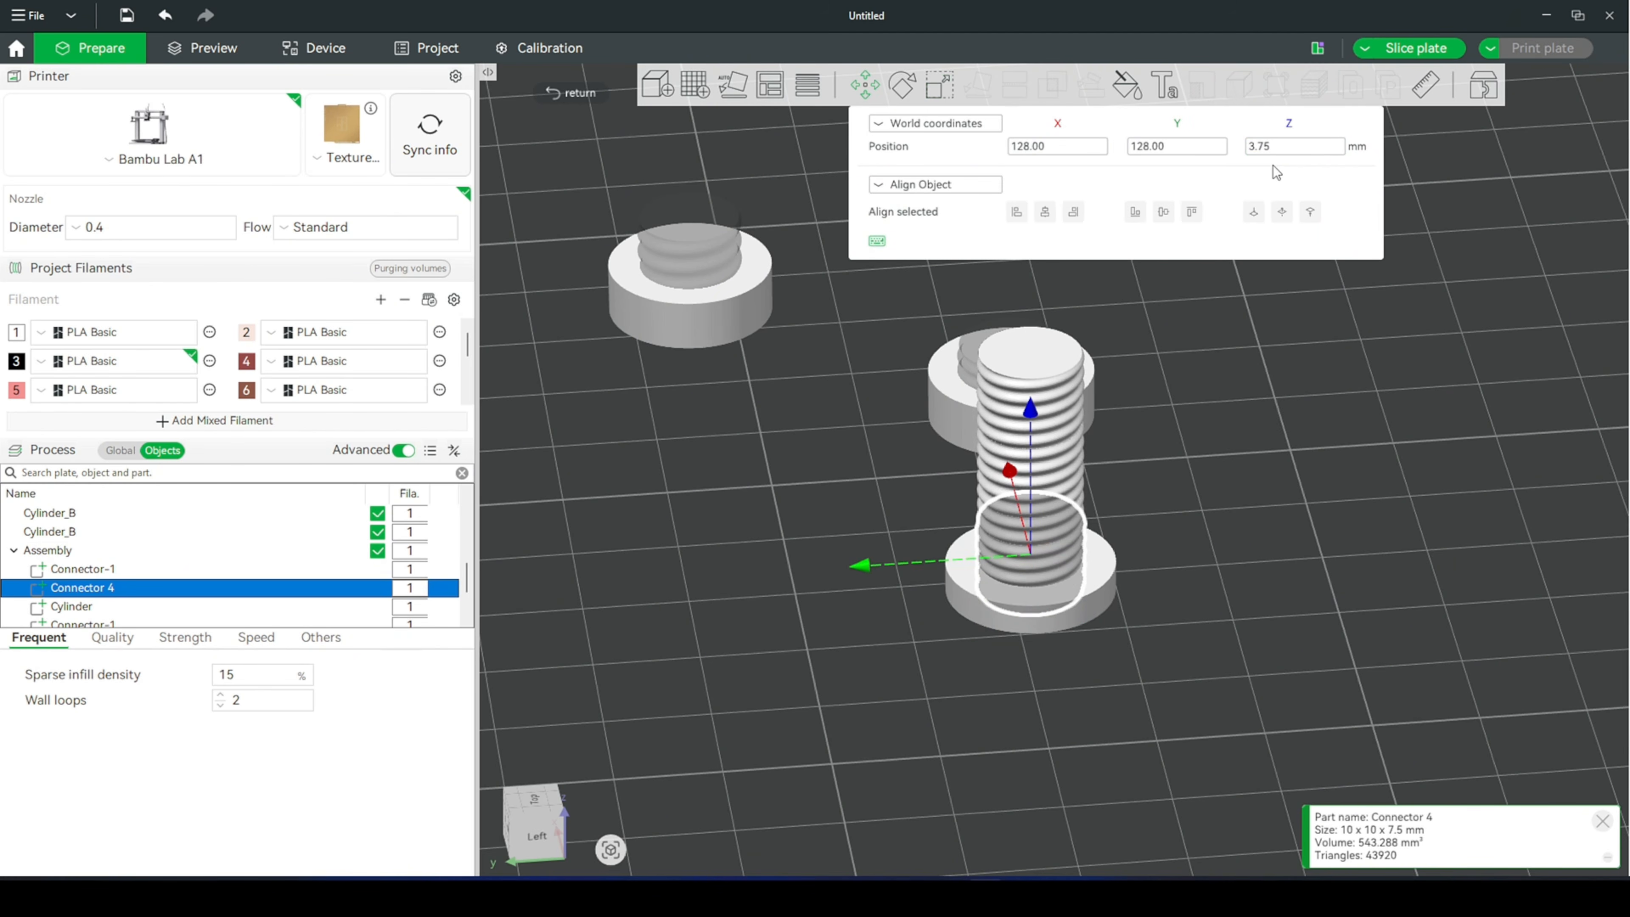
double_click(1334, 147)
text(29.25)
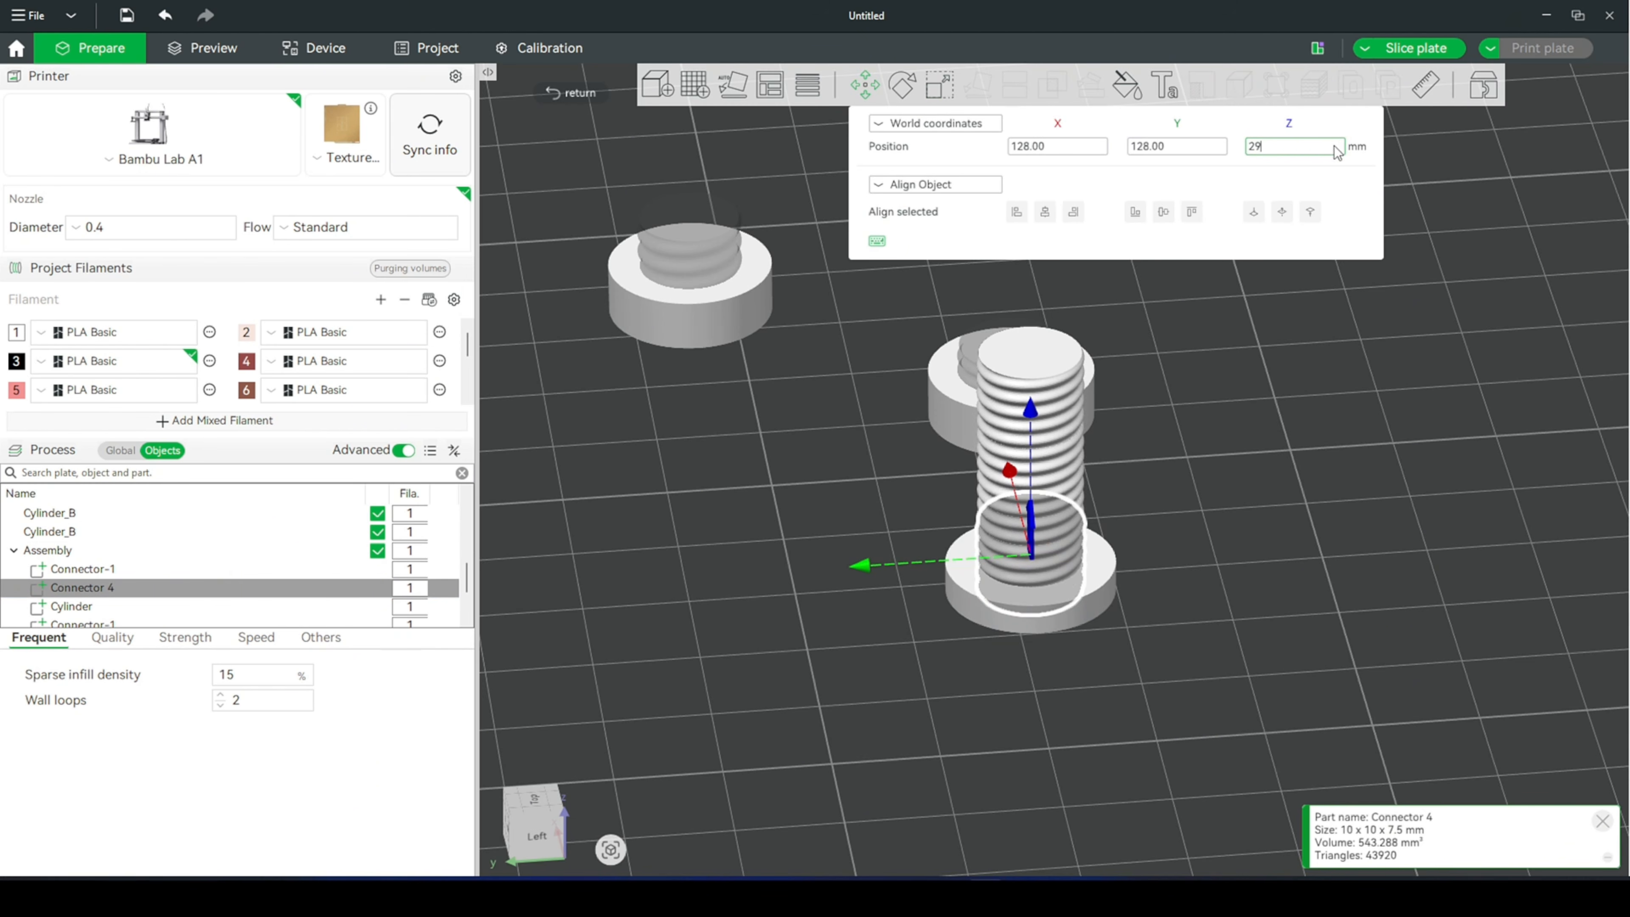
key(Return)
click(1193, 428)
- Slice the plate and view the lengthened bolt beside the other parts in the model view
drag(1171, 433, 1212, 469)
scroll(1193, 428, down, 3)
key(ctrl+r)
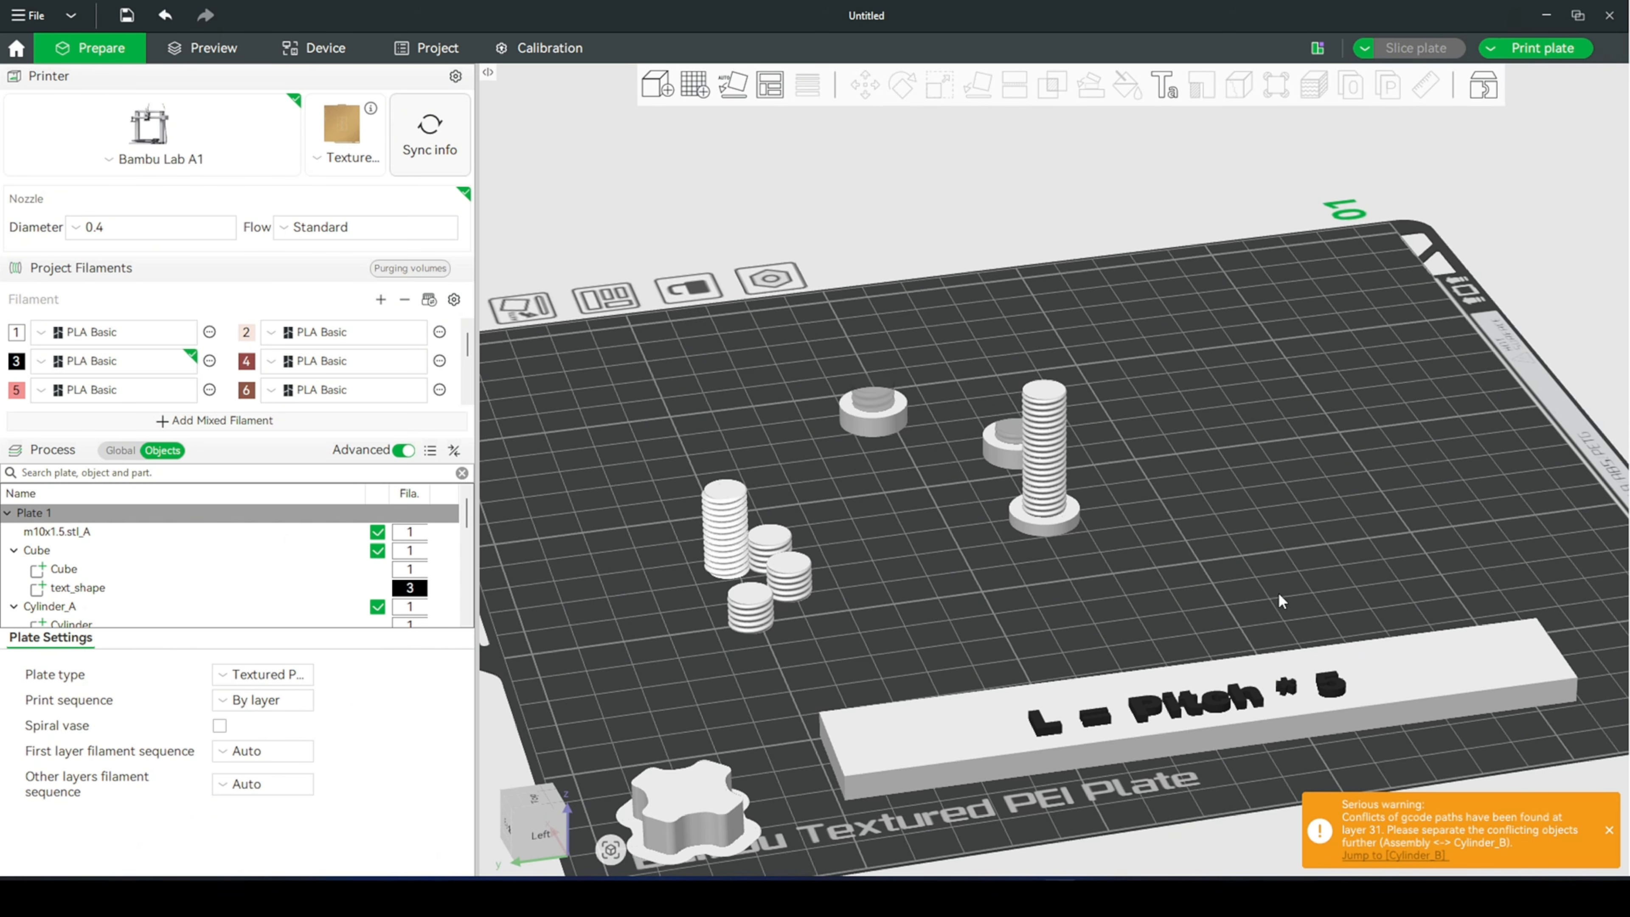
drag(1278, 593, 1277, 642)
scroll(1277, 594, up, 2)
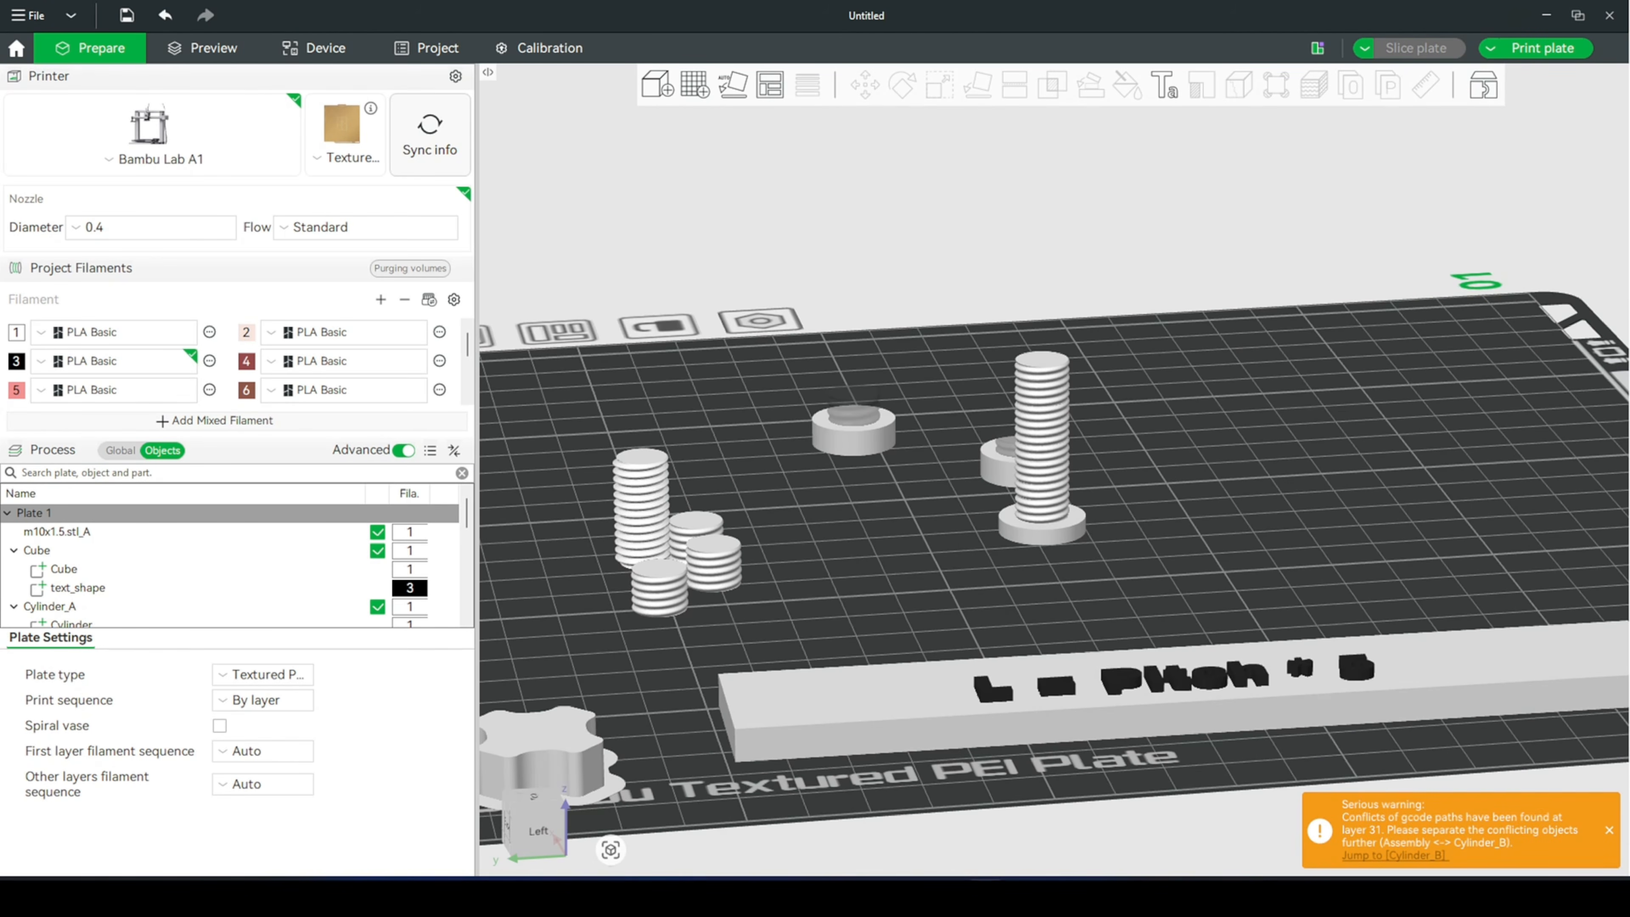